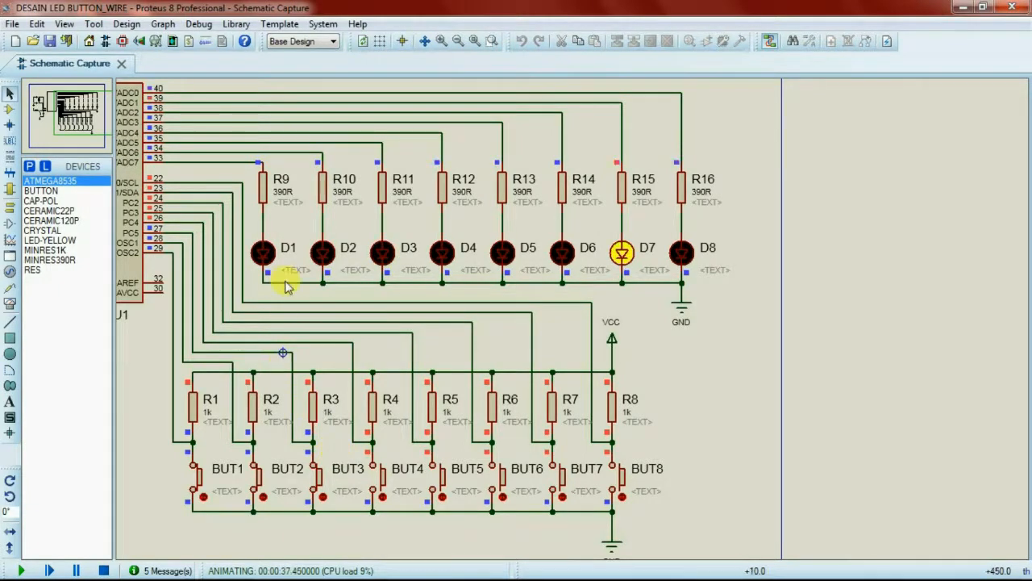
# Close push buttons BUT5 through BUT8 one after another in the running wire-design simulation to test the LED patterns.
pyautogui.click(442, 42)
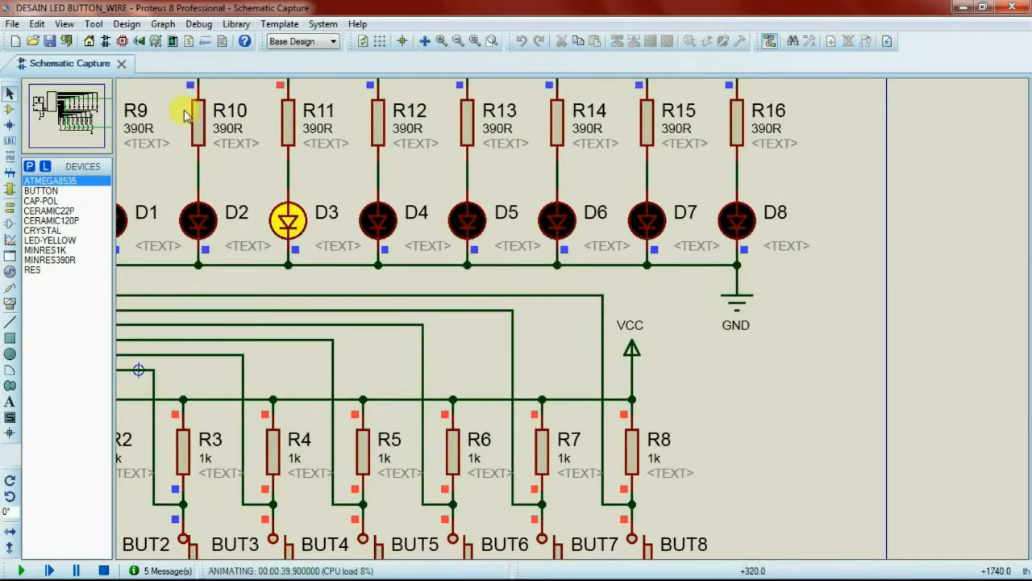
pyautogui.click(88, 118)
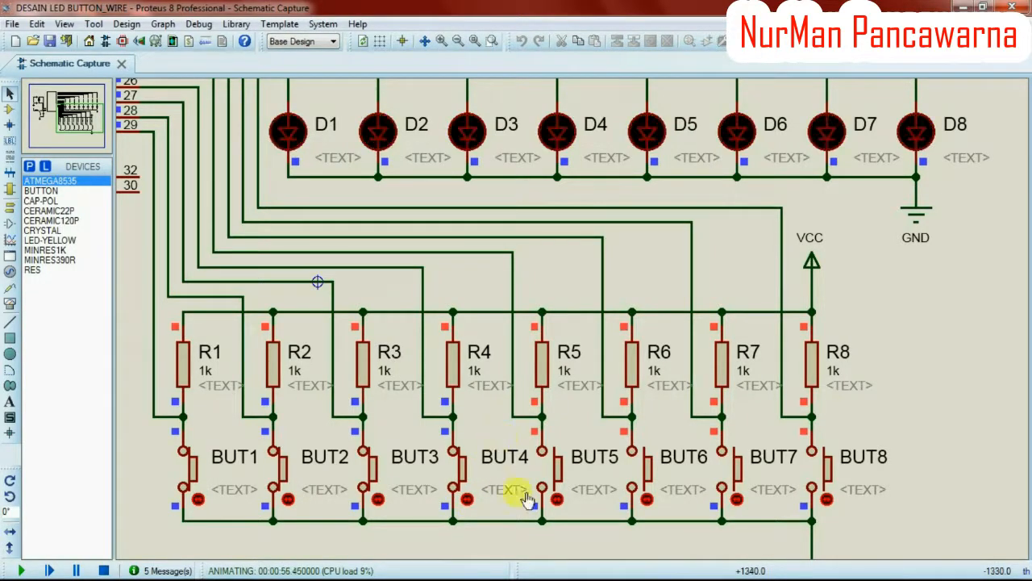
pyautogui.click(556, 500)
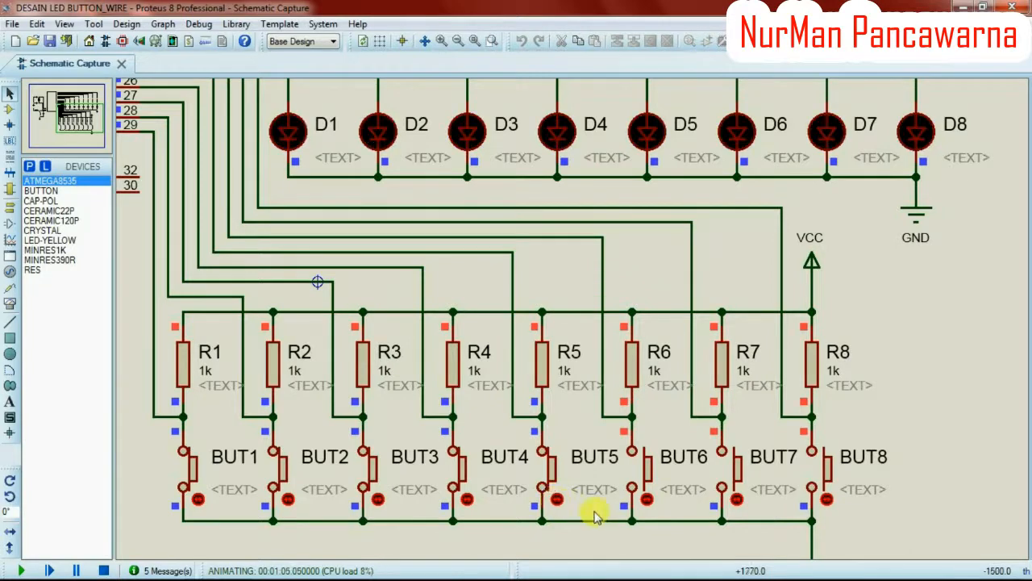
pyautogui.click(645, 499)
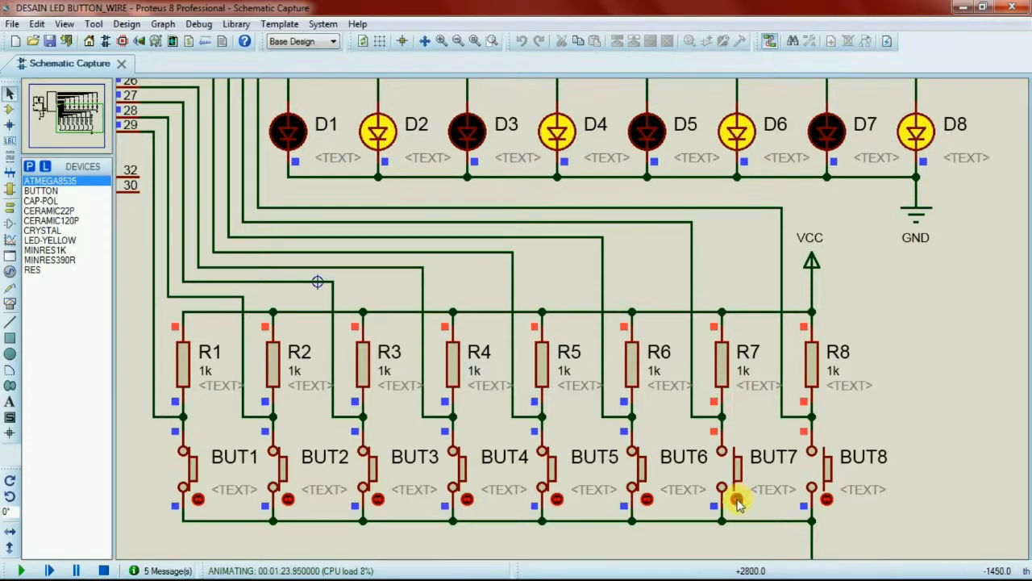
pyautogui.click(737, 500)
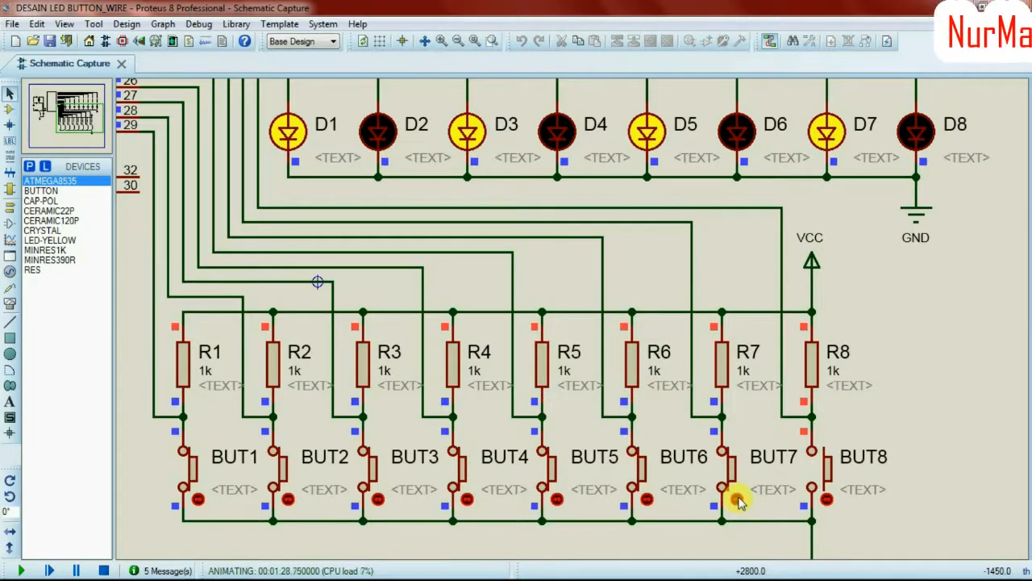
pyautogui.click(828, 499)
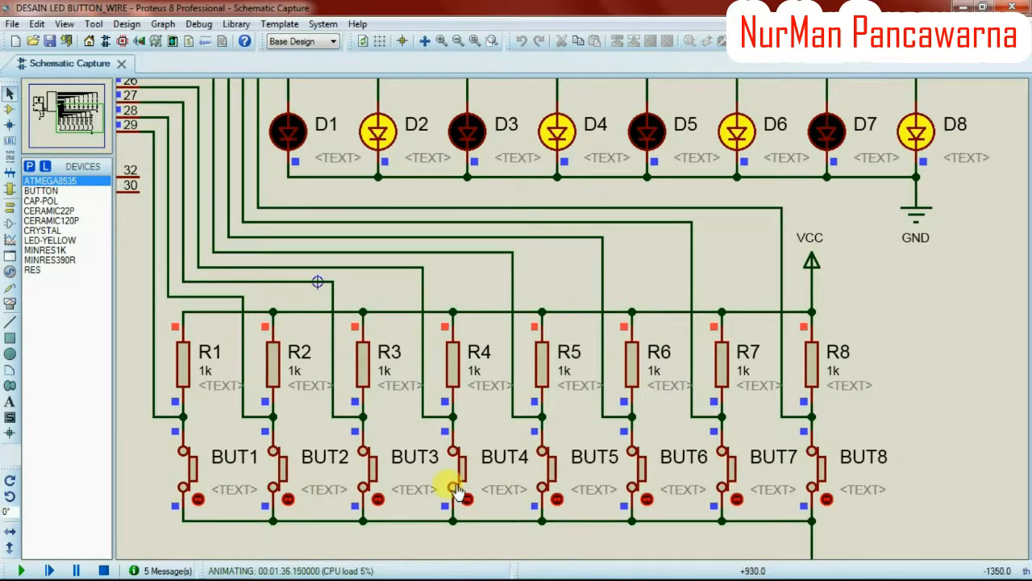
# Reopen the closed push buttons one by one from BUT8 down to BUT2 while watching the LED patterns.
pyautogui.click(827, 500)
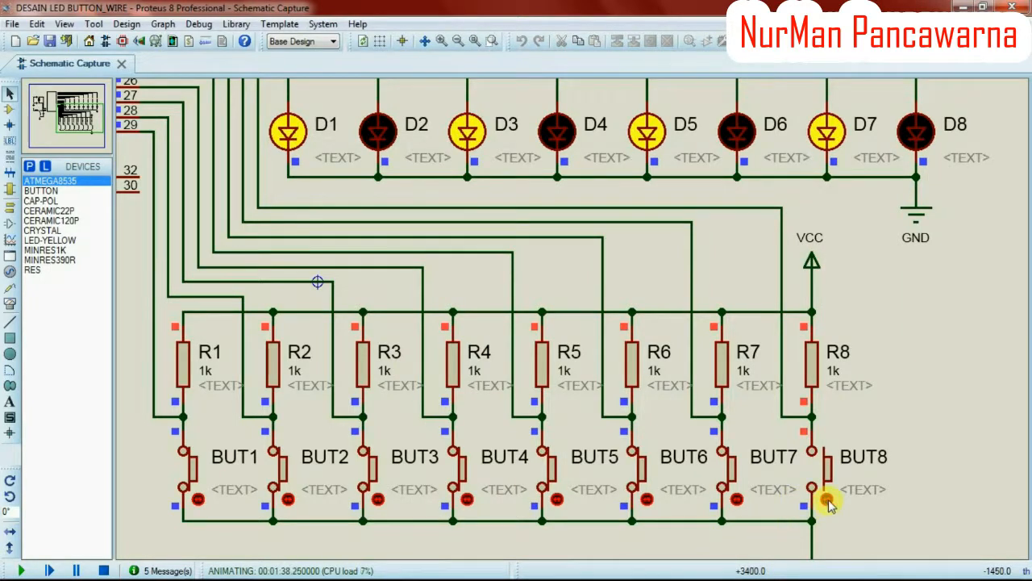
pyautogui.click(827, 500)
pyautogui.click(828, 501)
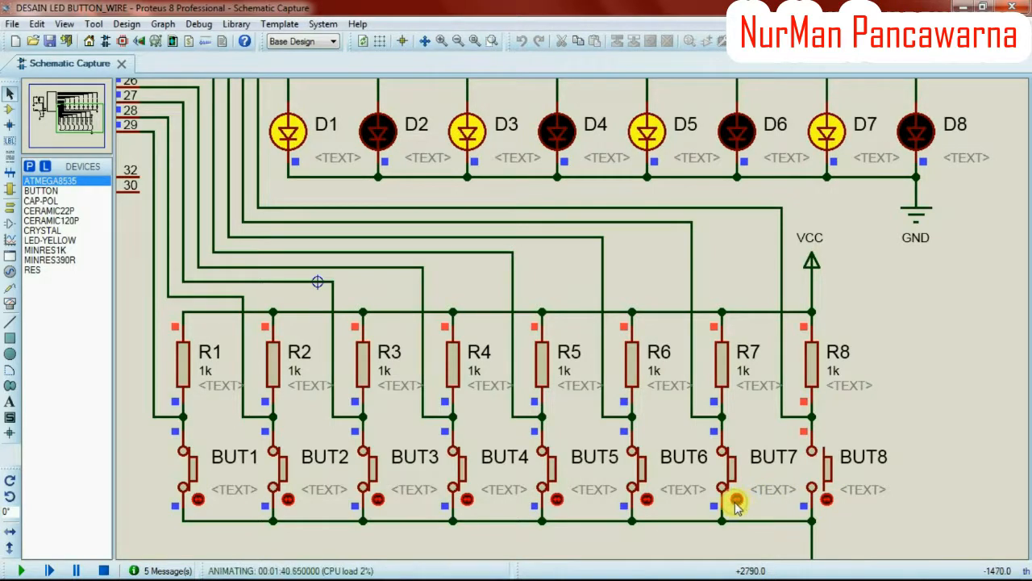
pyautogui.click(737, 500)
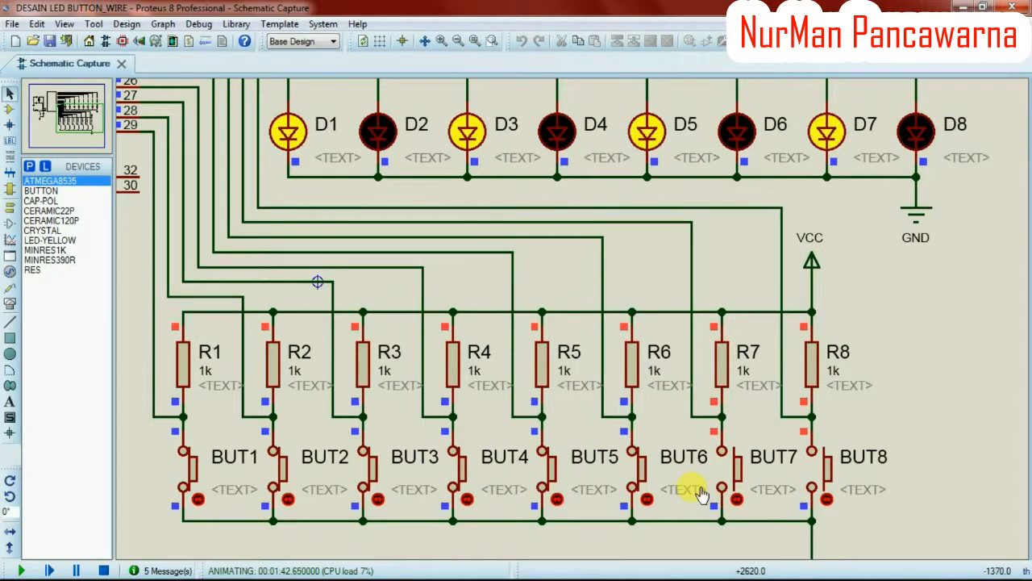
pyautogui.click(648, 500)
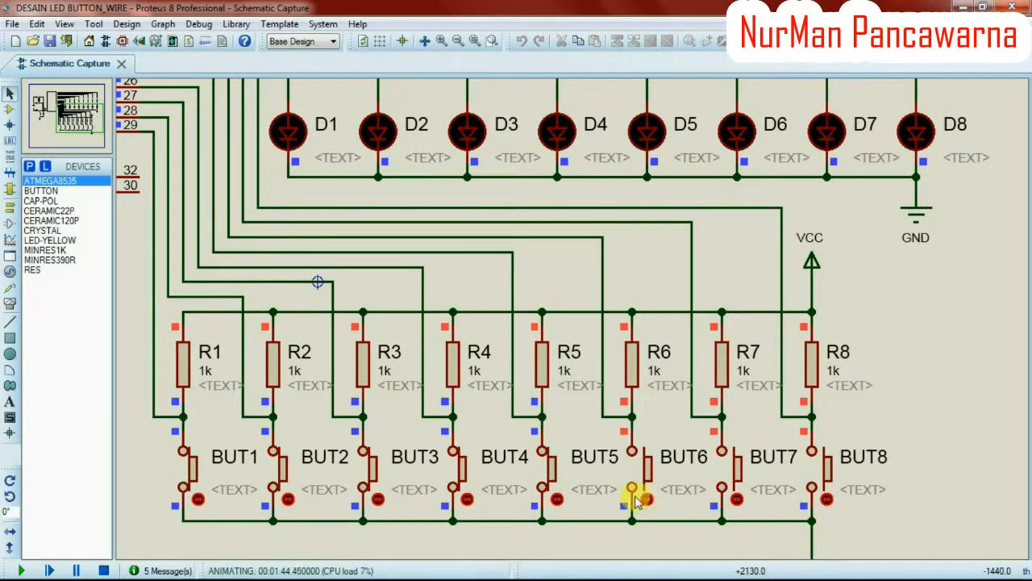
pyautogui.click(558, 500)
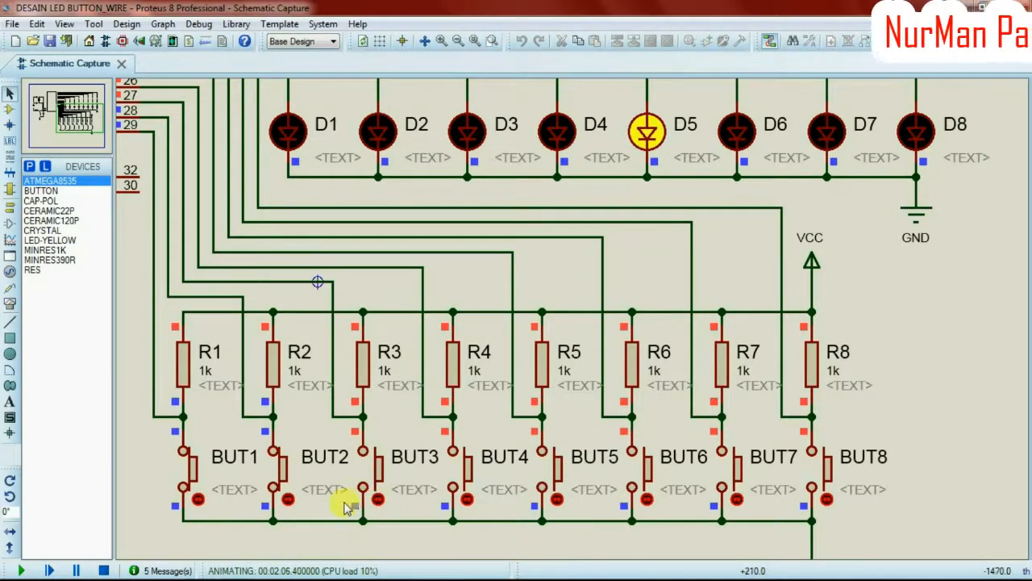
pyautogui.click(288, 499)
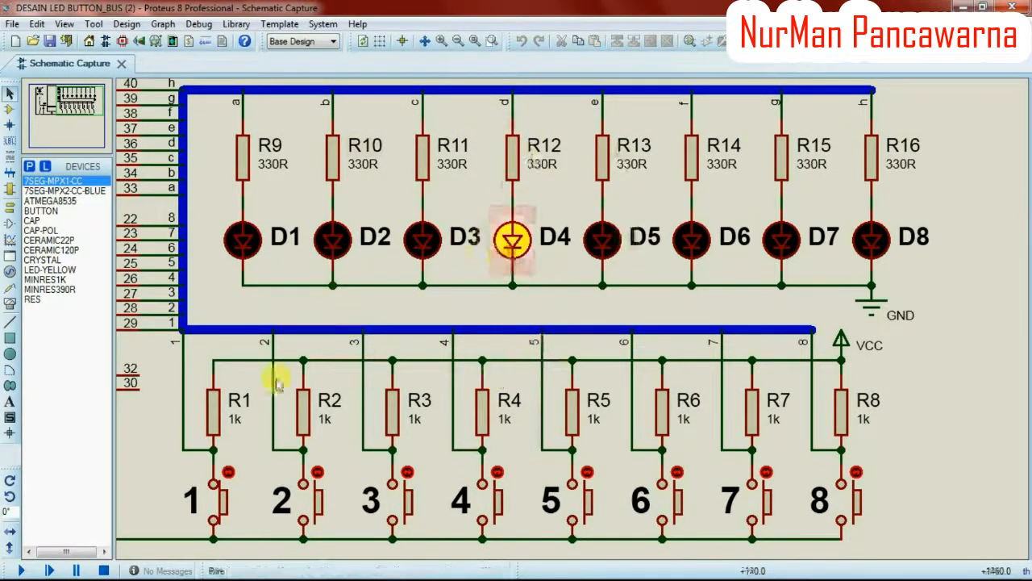
# Run and stop a trial simulation of the bus design, and set the ATMEGA8535's CKSEL Fuses to (0001) Int.RC 1MHz.
pyautogui.click(22, 570)
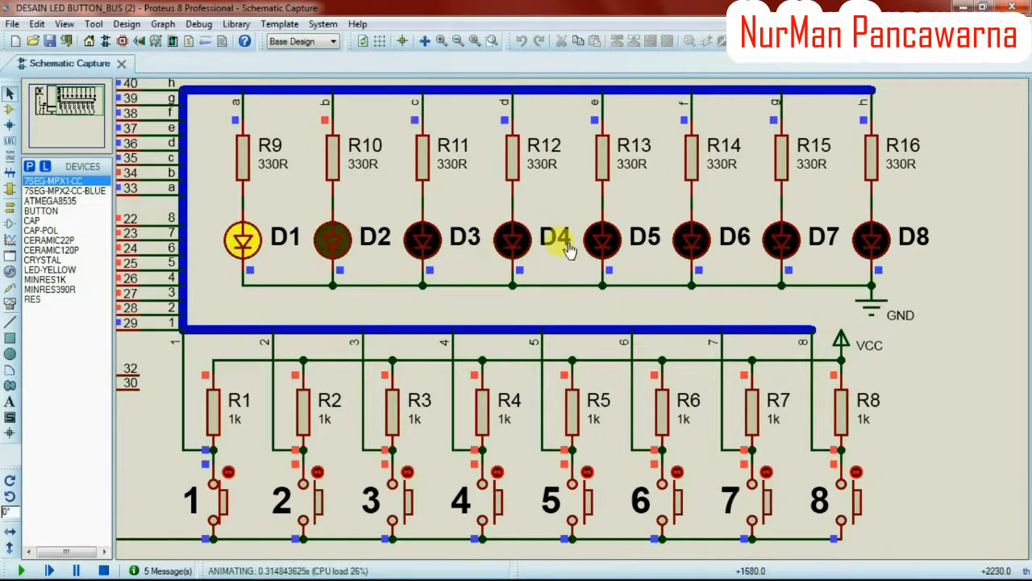
pyautogui.click(104, 570)
pyautogui.click(93, 96)
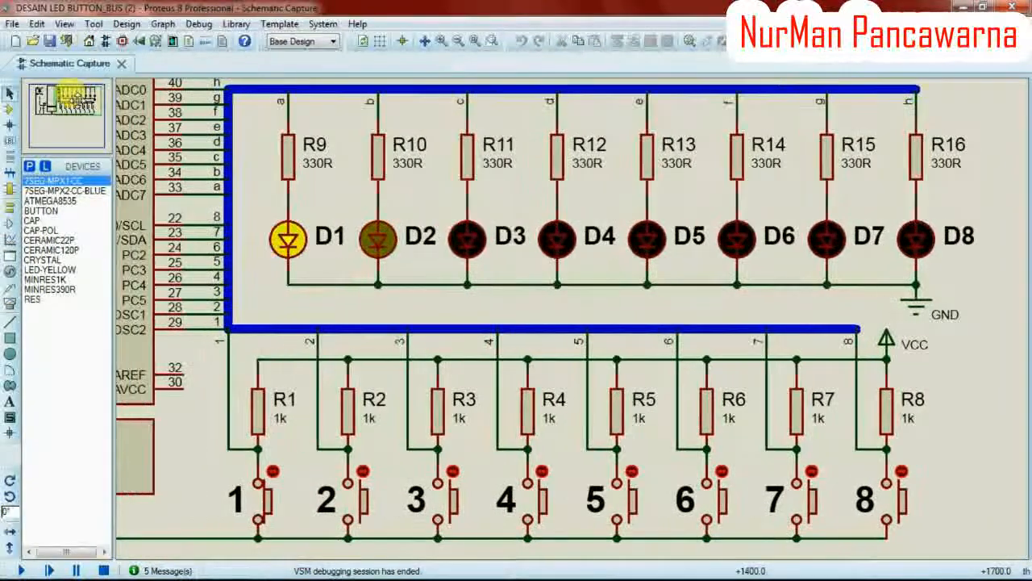
pyautogui.doubleClick(133, 172)
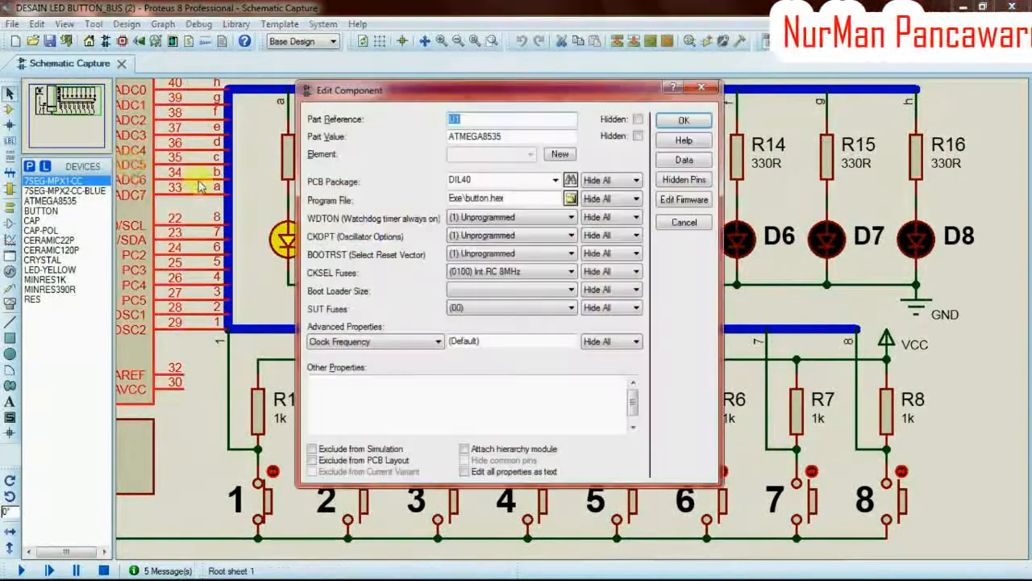
pyautogui.click(530, 273)
pyautogui.scroll(2, 565, 299)
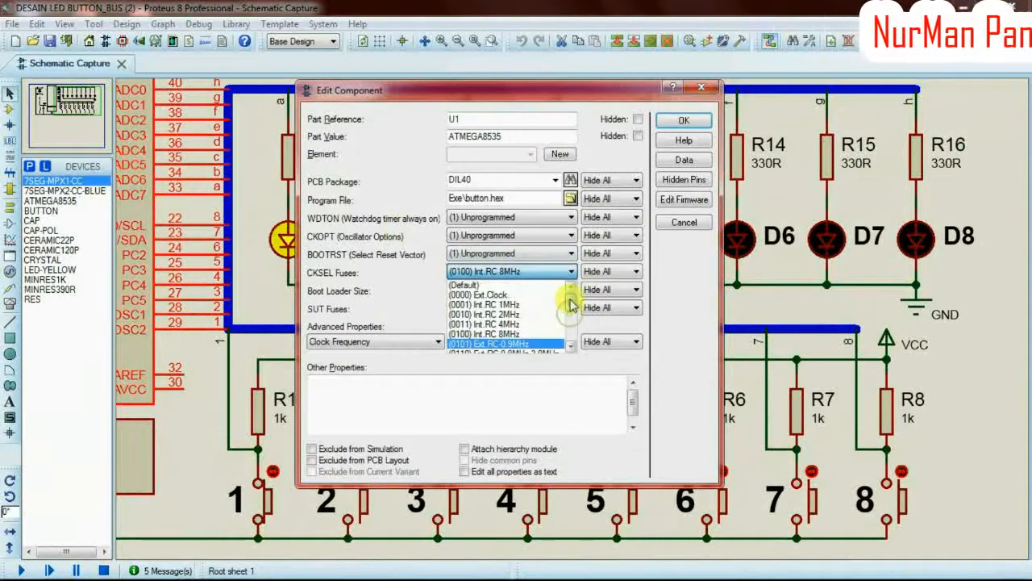
pyautogui.click(484, 305)
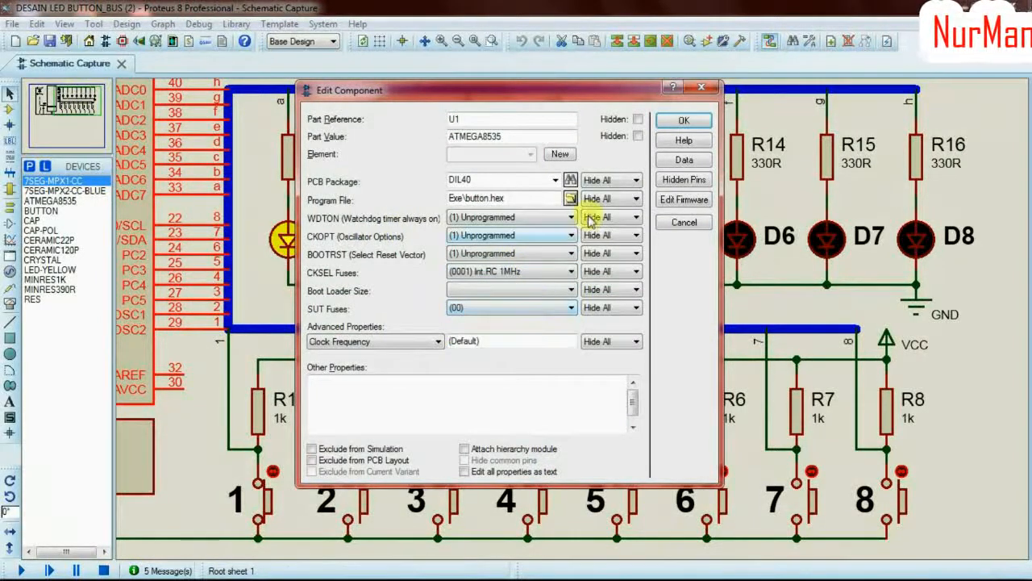
pyautogui.click(666, 122)
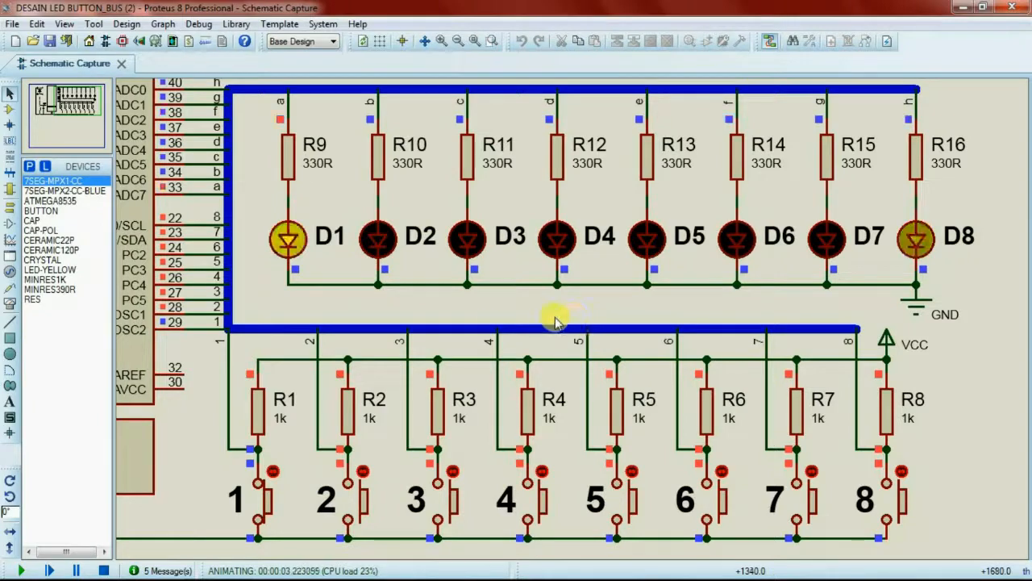
# Close push buttons 2 through 8 in turn in the running bus-design simulation to test each LED pattern.
pyautogui.click(363, 471)
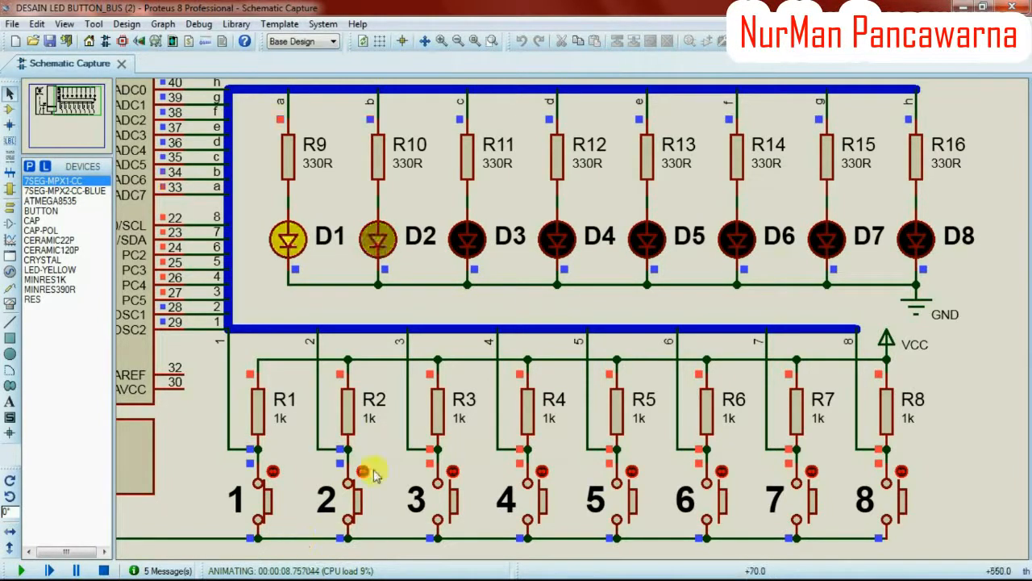
pyautogui.click(453, 473)
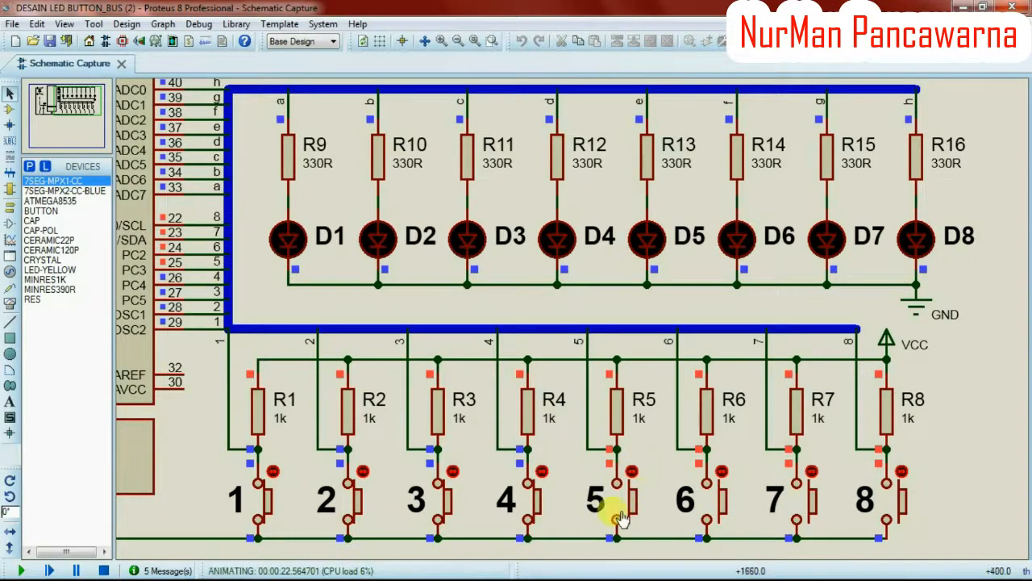
pyautogui.click(632, 474)
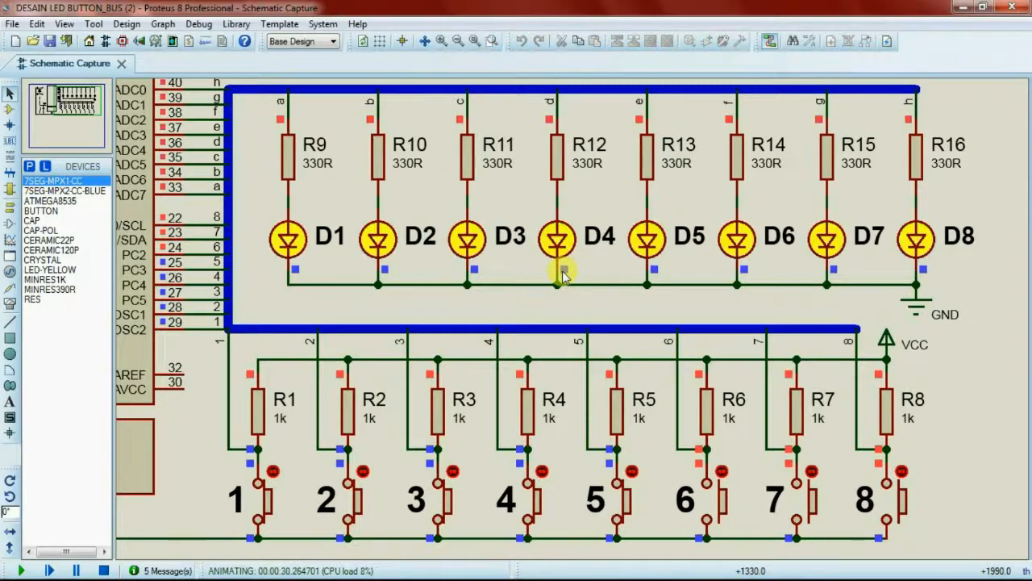
pyautogui.click(722, 471)
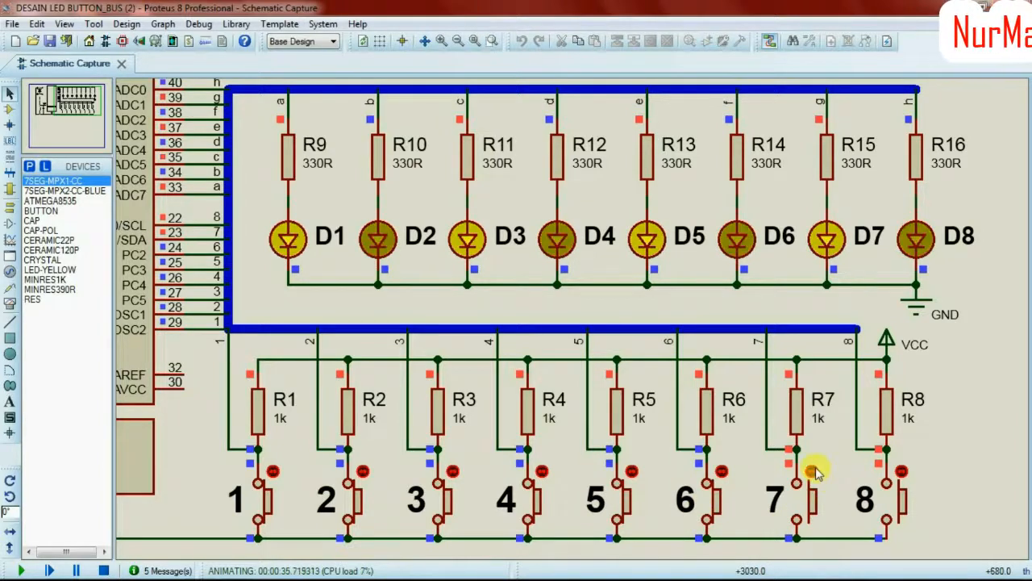
pyautogui.click(813, 472)
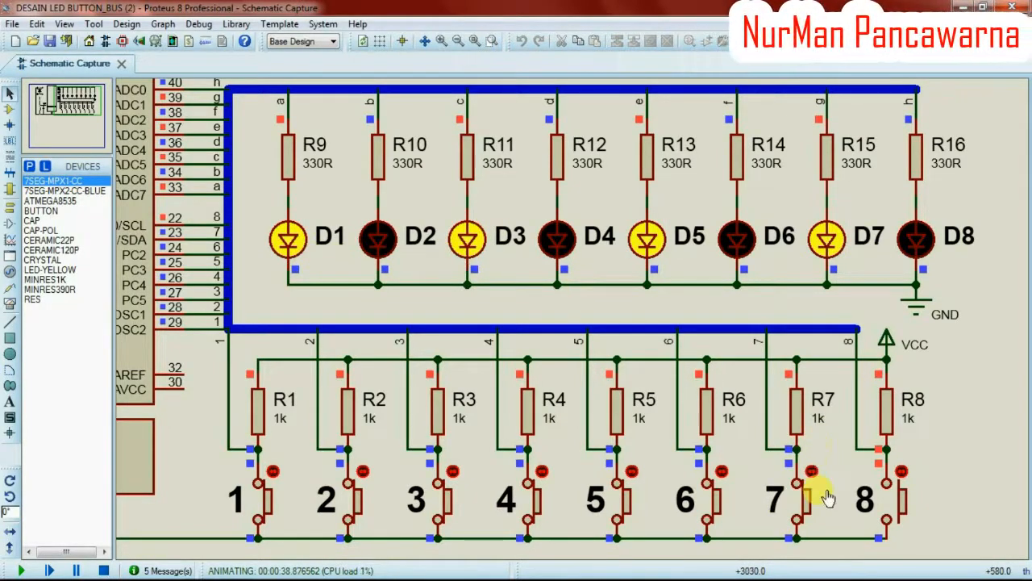
pyautogui.click(902, 472)
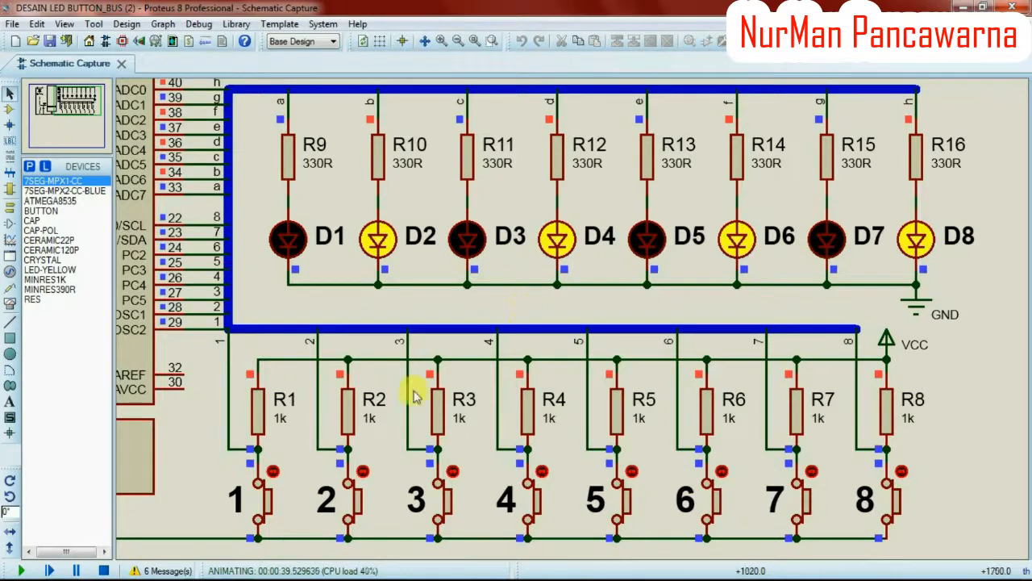
# Review the simulation log messages and stop the bus-design simulation.
pyautogui.click(165, 572)
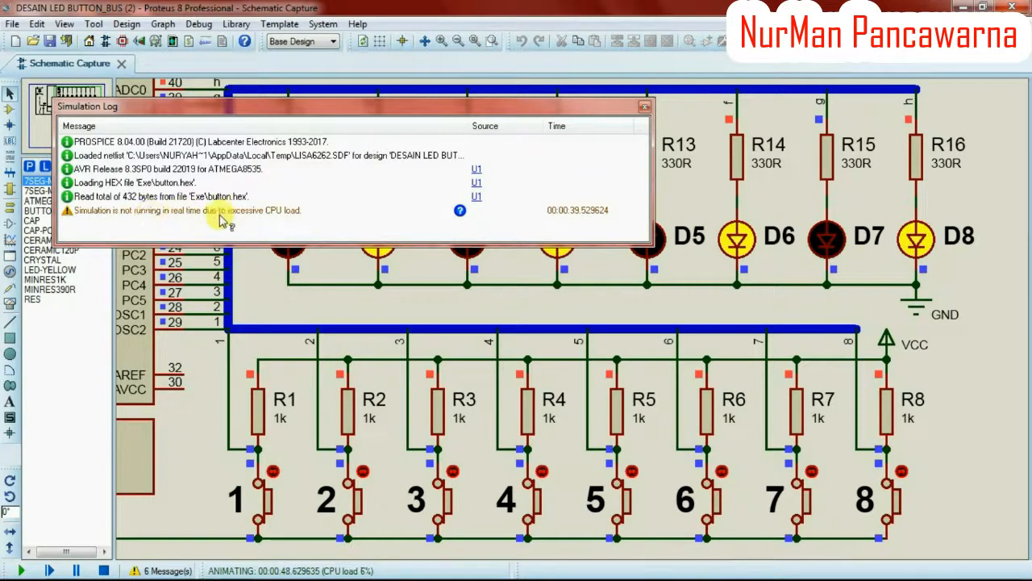
pyautogui.click(645, 107)
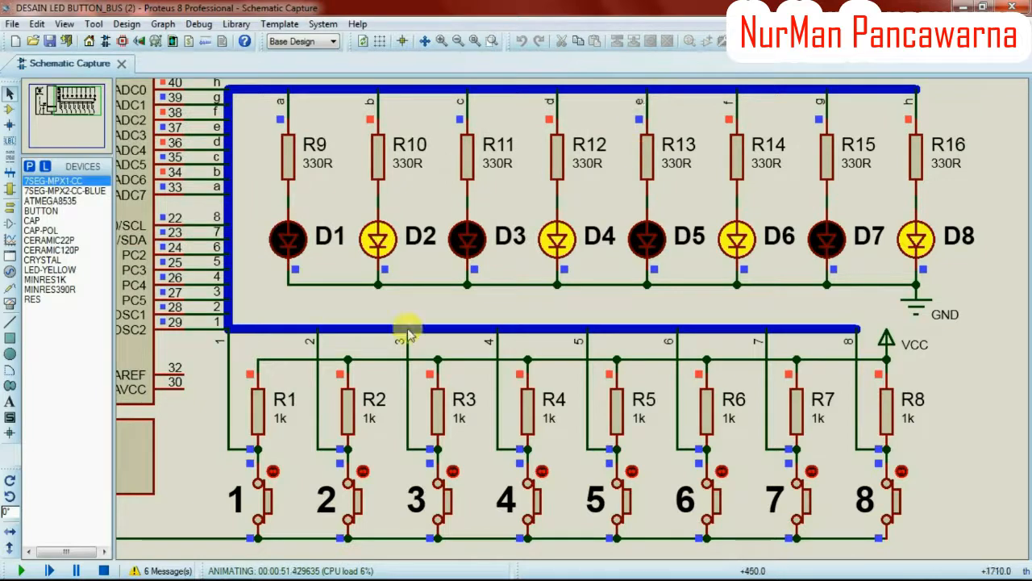
pyautogui.click(106, 570)
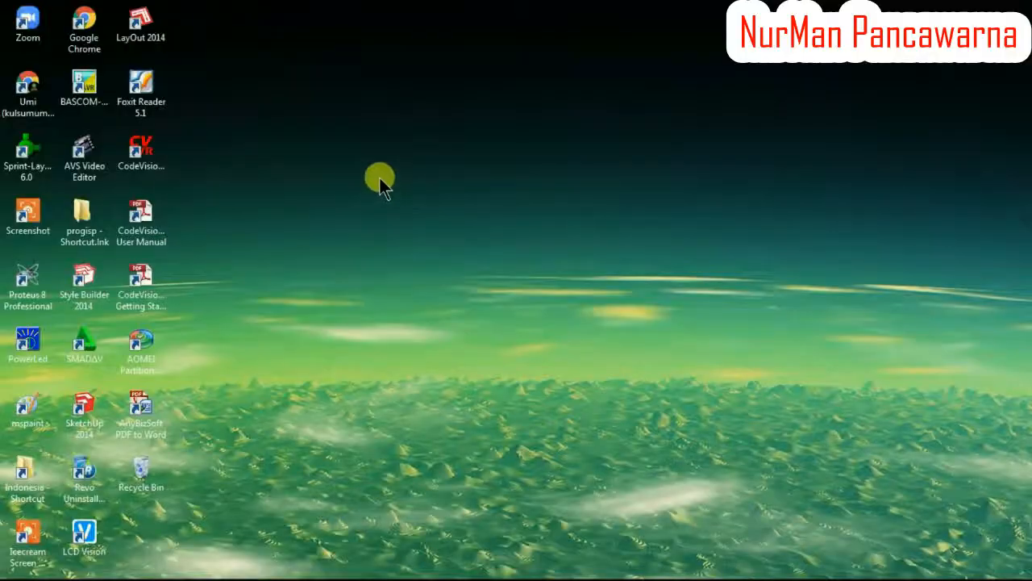
# Start a new project in Proteus 8 Professional and replace its default name with CONTROL LED.
pyautogui.doubleClick(35, 293)
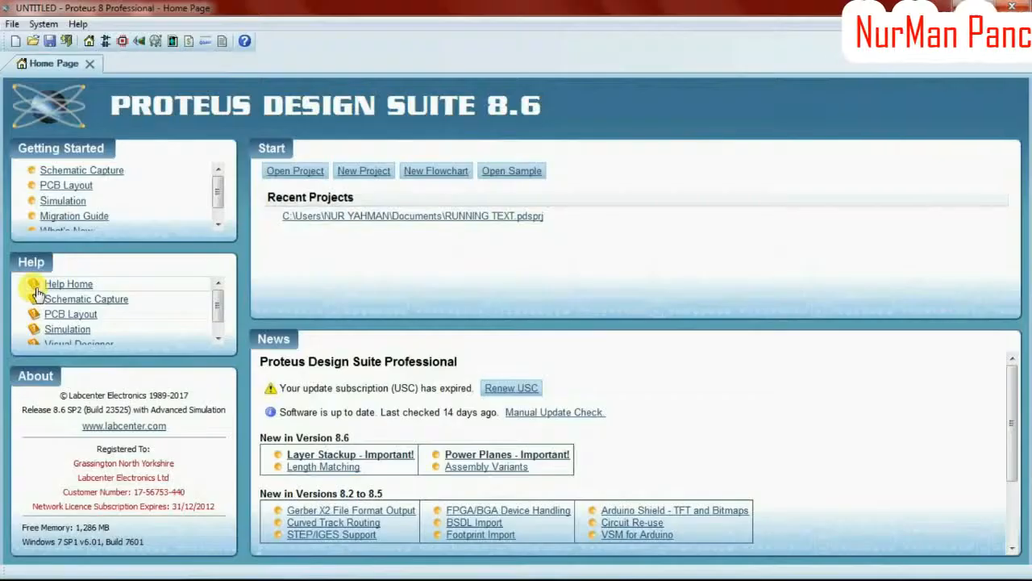
pyautogui.click(376, 174)
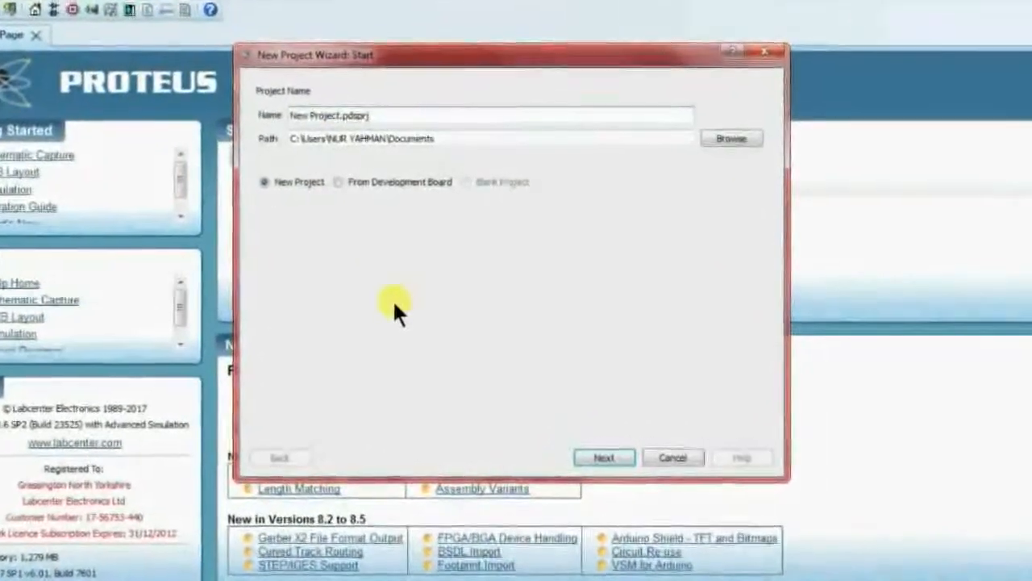
pyautogui.press('BackSpace')
pyautogui.press('BackSpace')
pyautogui.press('BackSpace')
pyautogui.press('BackSpace')
pyautogui.press('BackSpace')
pyautogui.press('BackSpace')
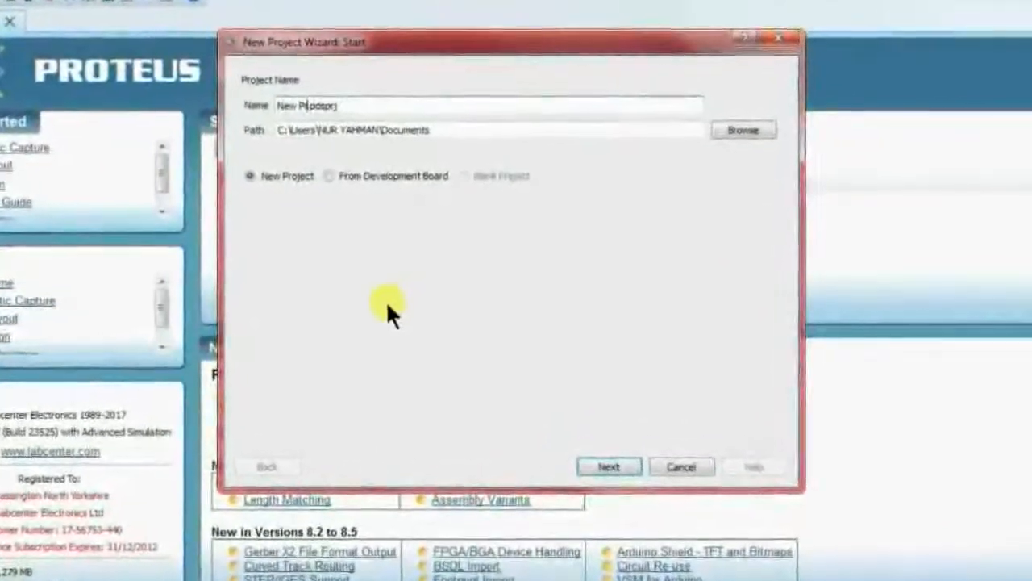
pyautogui.press('BackSpace')
pyautogui.press('BackSpace')
pyautogui.press('BackSpace')
pyautogui.press('BackSpace')
pyautogui.press('BackSpace')
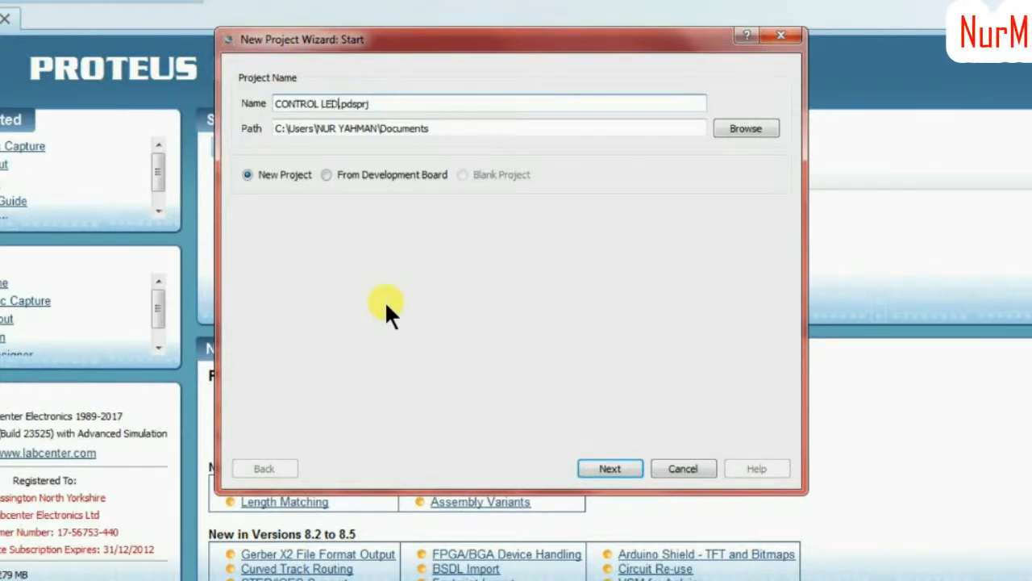
pyautogui.write('(')
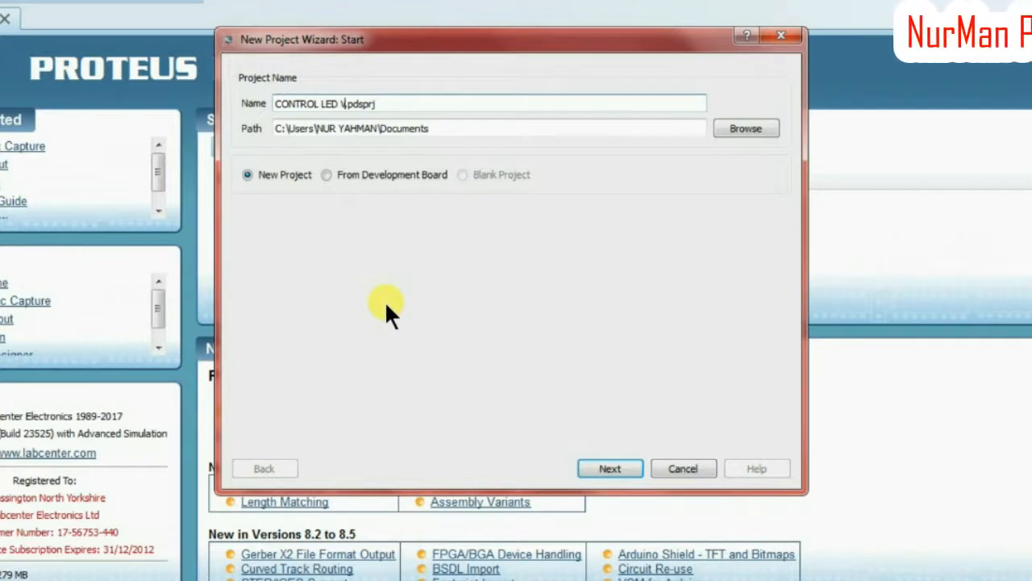
pyautogui.write('IA')
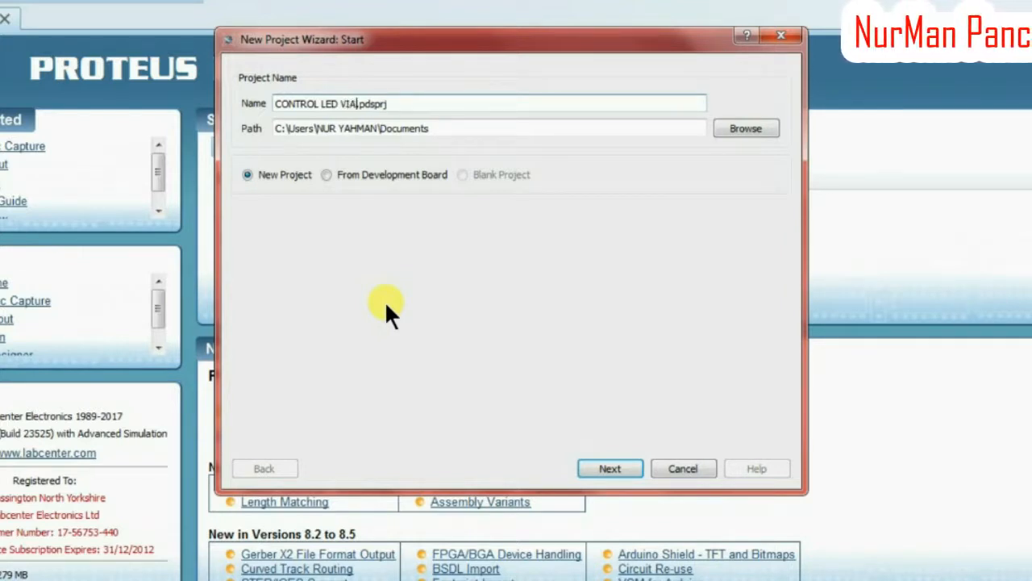
pyautogui.write(' BU')
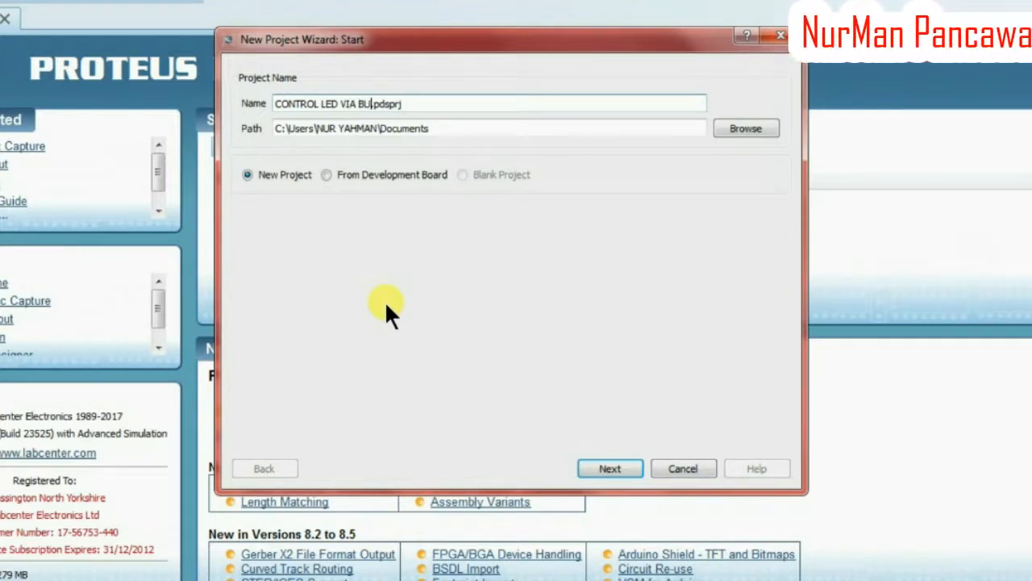
pyautogui.write('TTON')
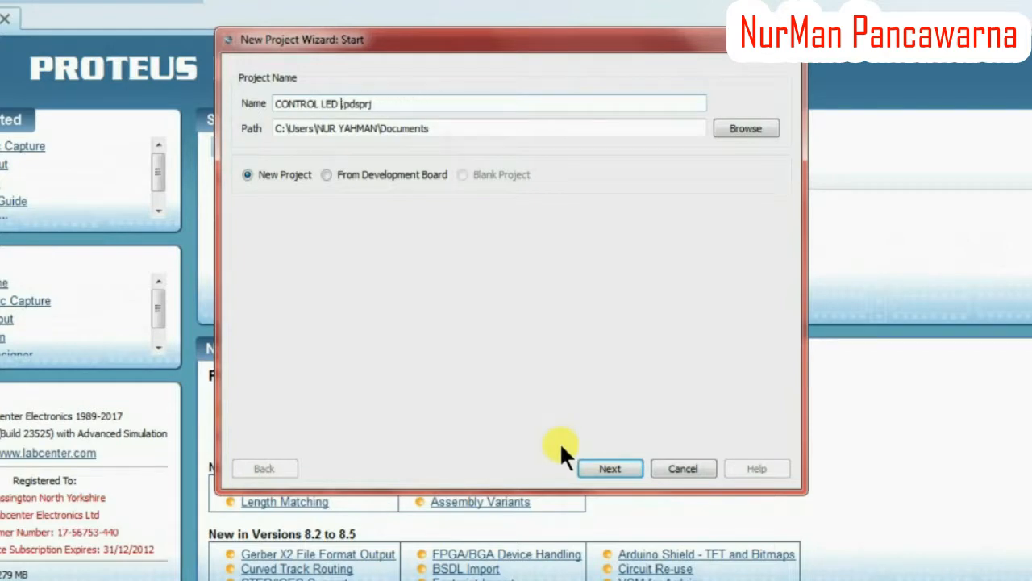
# Create the CONTROL LED project with no PCB layout and no firmware project.
pyautogui.click(600, 460)
pyautogui.click(601, 459)
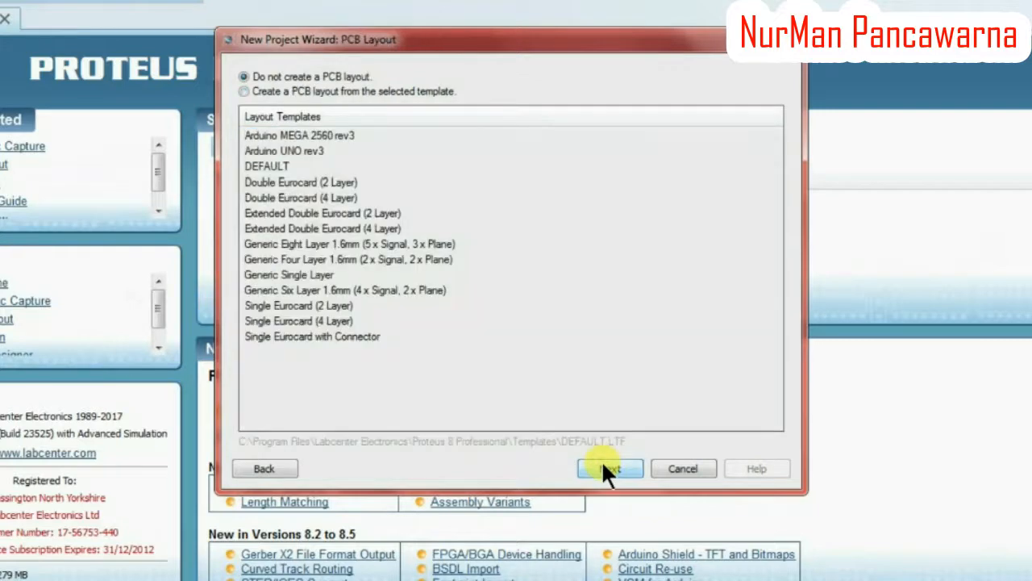
pyautogui.click(607, 468)
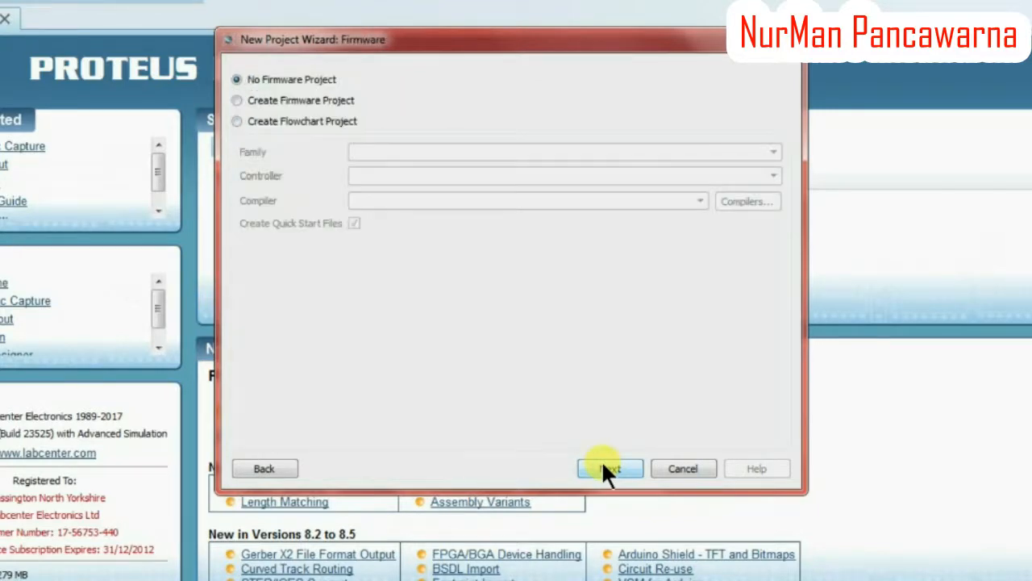
pyautogui.click(607, 469)
pyautogui.click(605, 468)
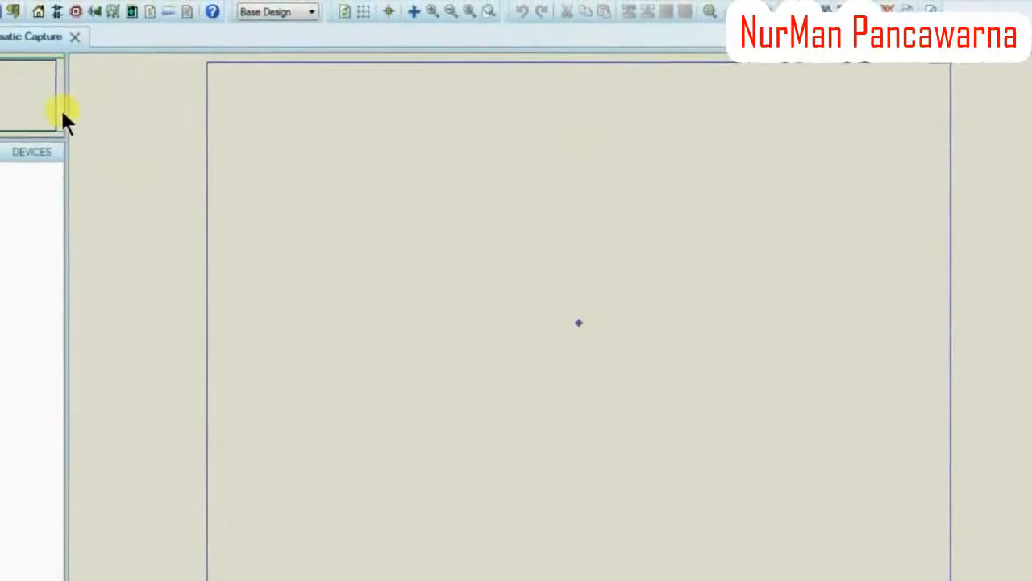
# Find the ATMEGA8535 microcontroller in the device library and add it to the project's device list.
pyautogui.press('p')
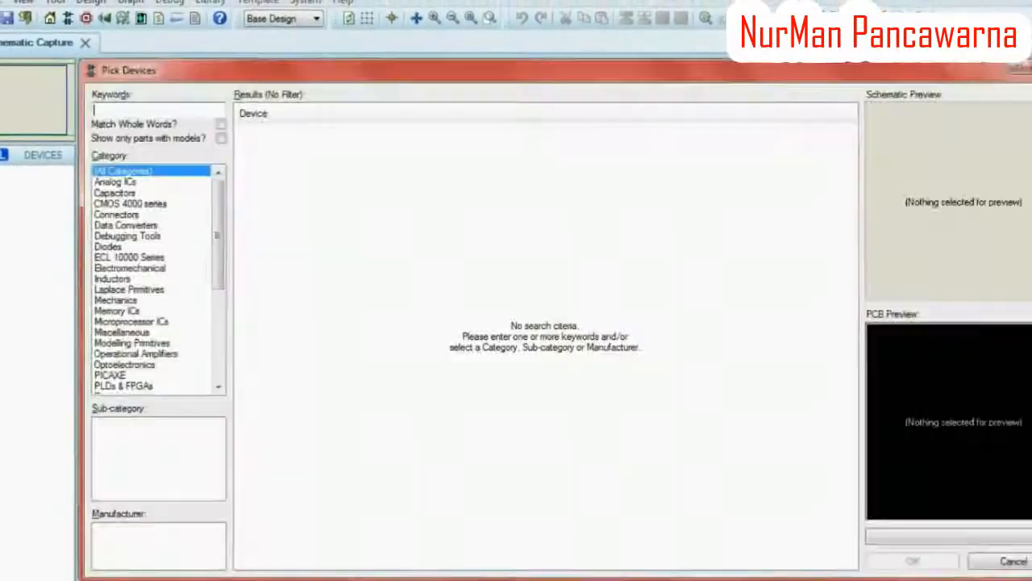
pyautogui.write('ATEM')
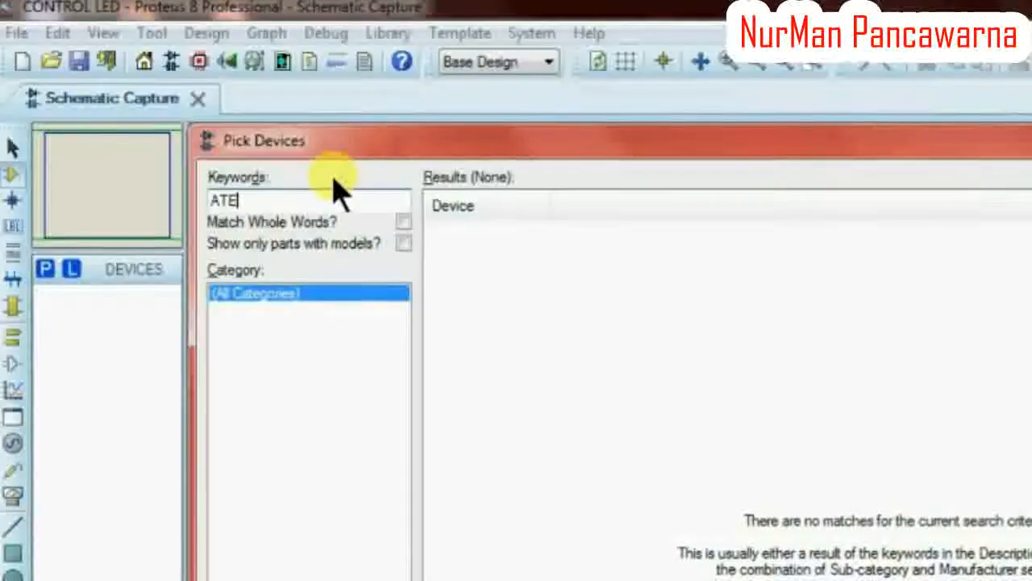
pyautogui.press('BackSpace')
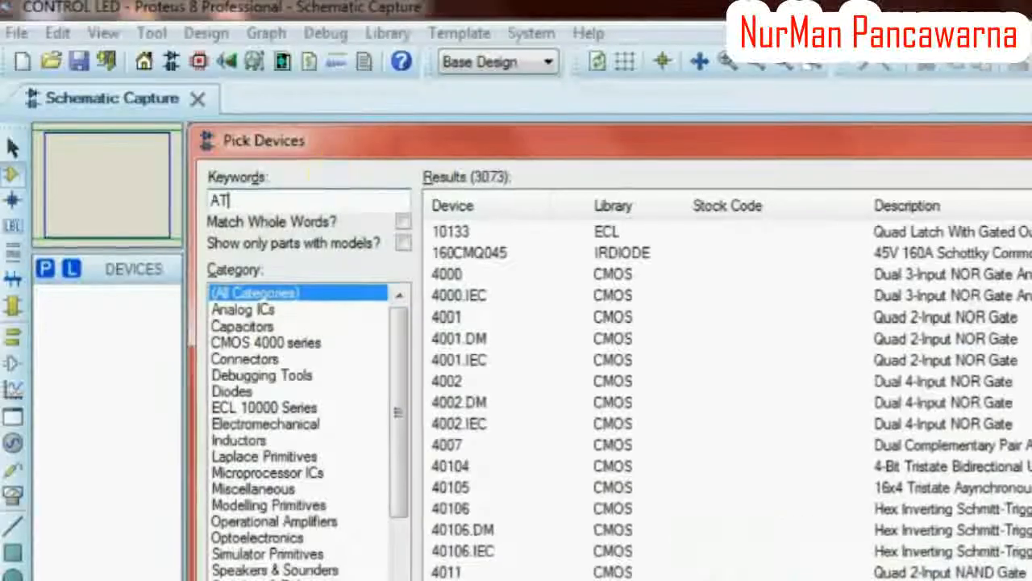
pyautogui.write('MEGA85')
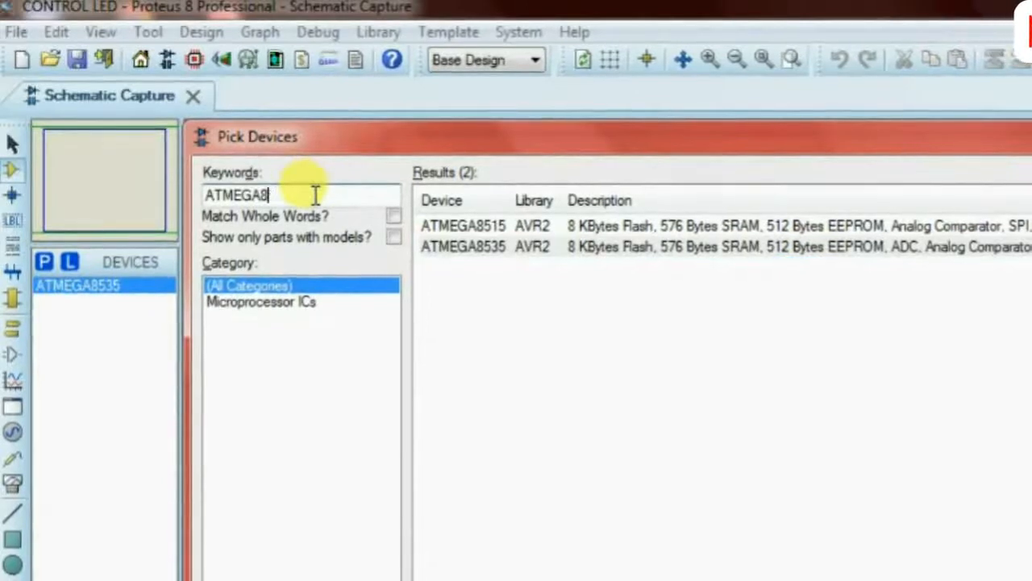
# Search the device library for BUTTON and add the SPST push button to the device list.
pyautogui.write('B')
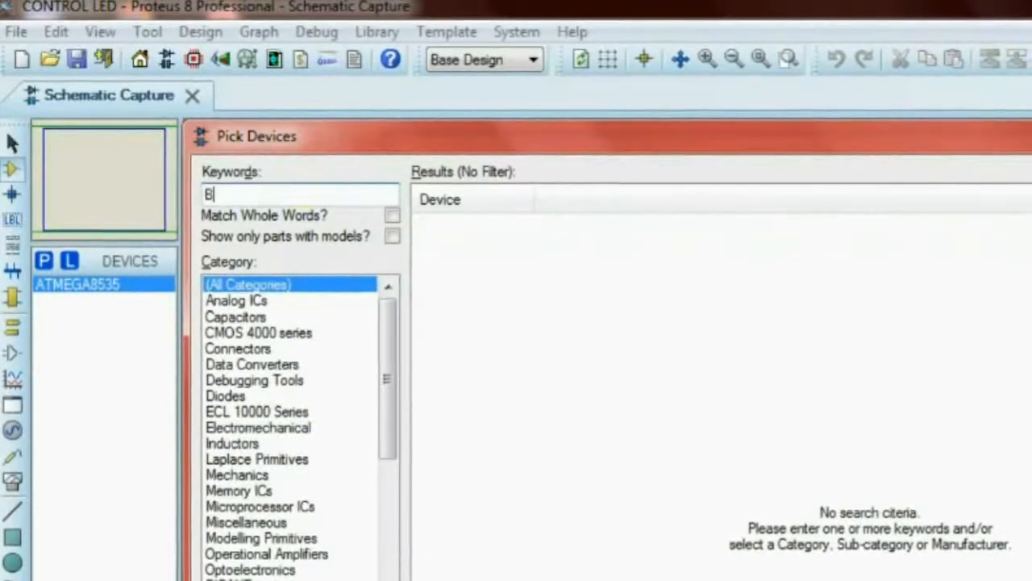
pyautogui.write('UTTON')
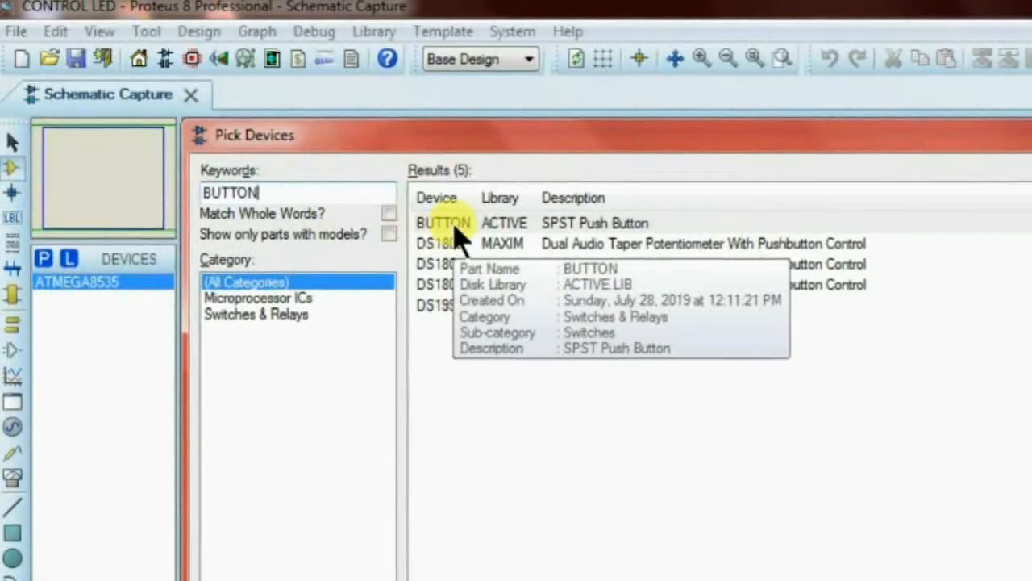
pyautogui.doubleClick(455, 226)
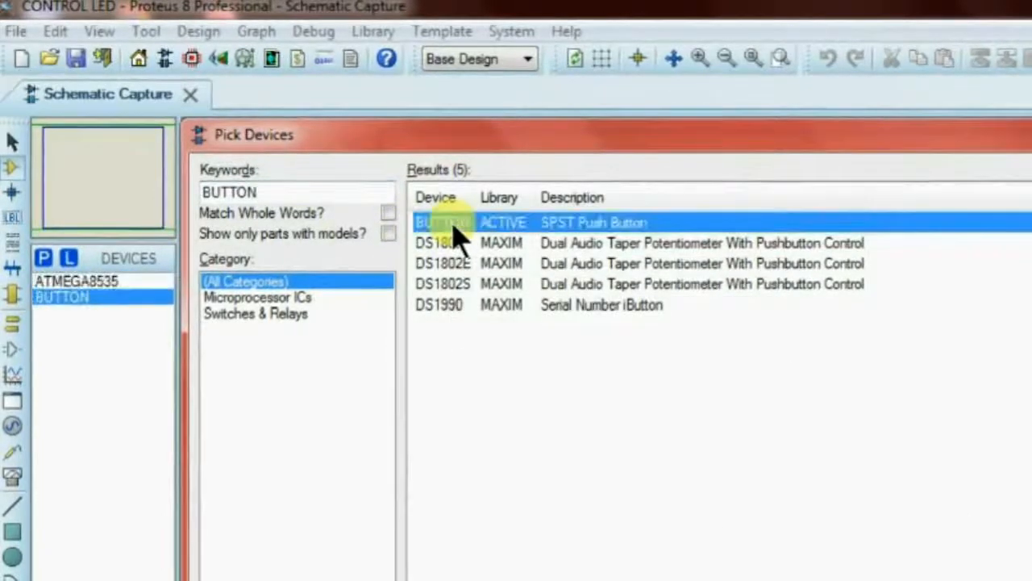
# Search the device library for CAP-POL and add the polarized capacitor to the device list.
pyautogui.click(280, 189)
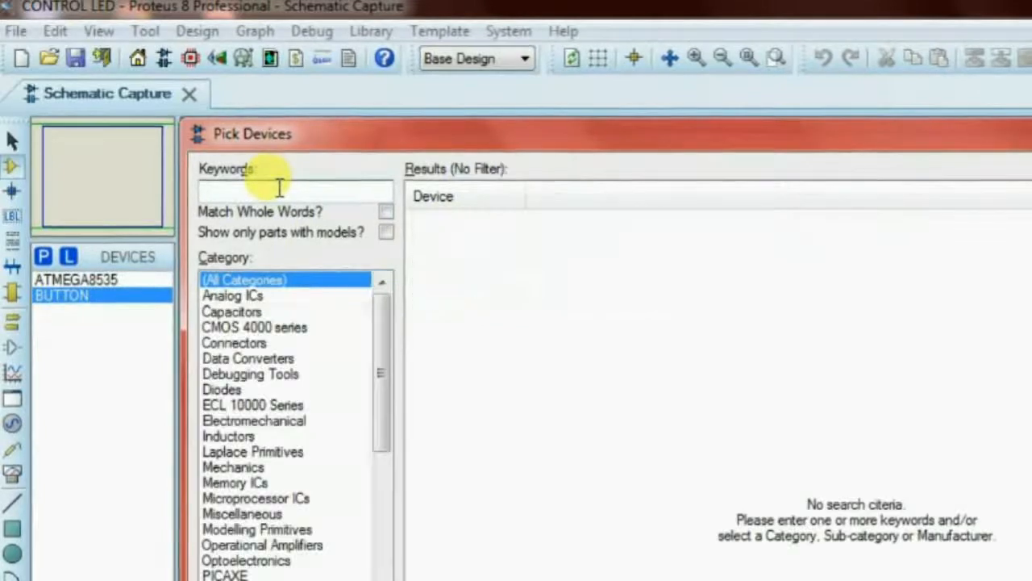
pyautogui.write('CA')
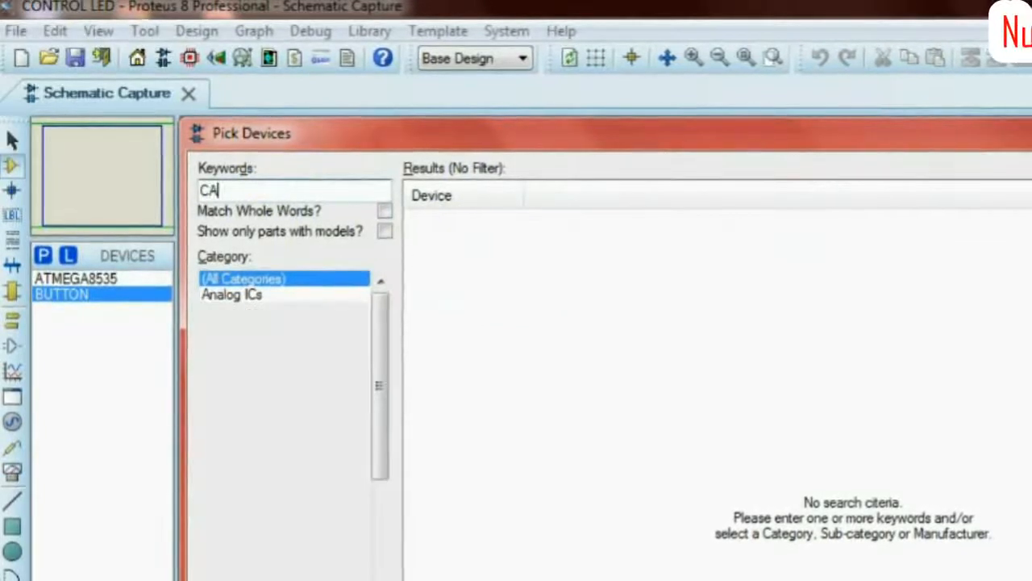
pyautogui.write('P-POL')
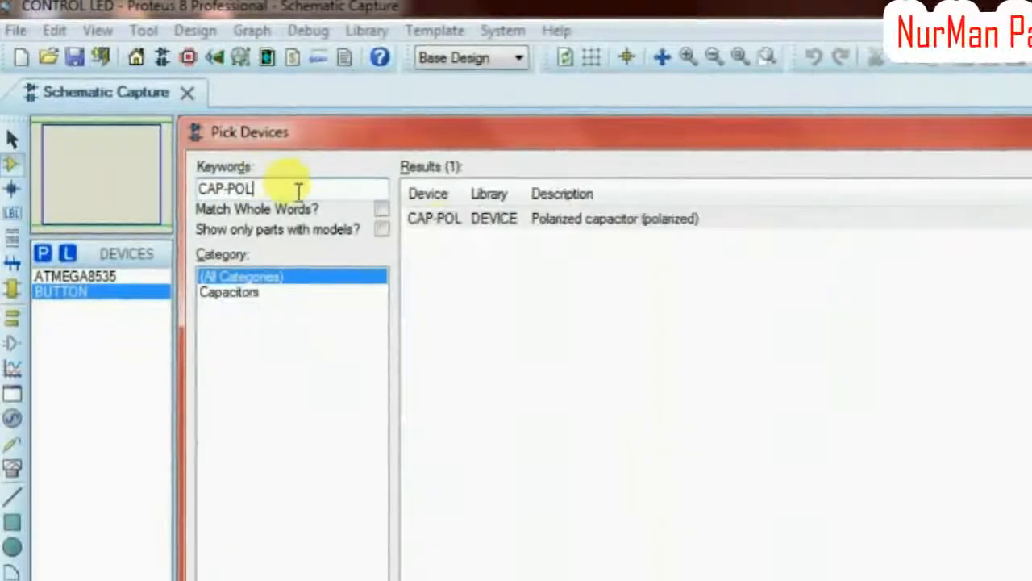
pyautogui.doubleClick(462, 219)
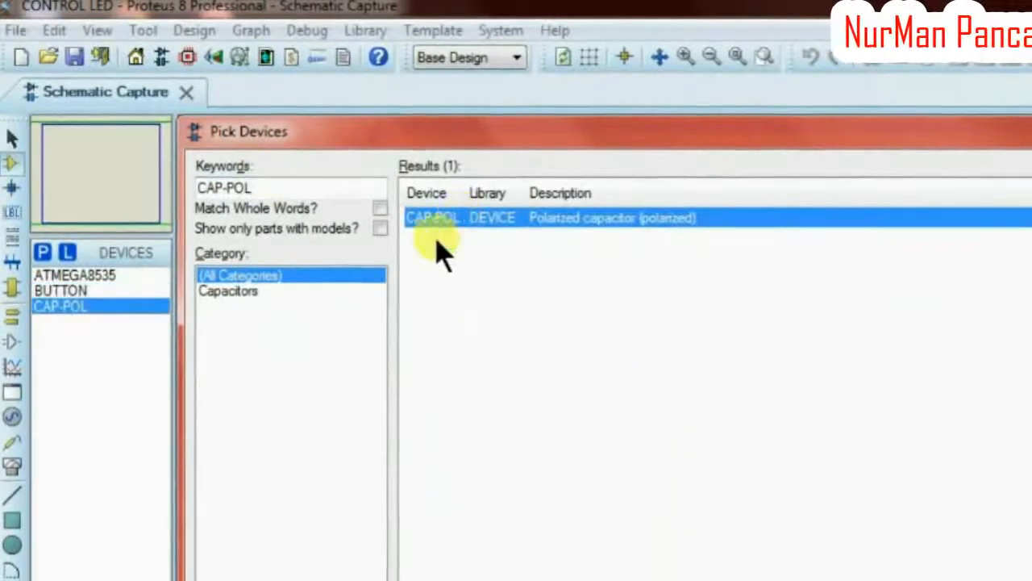
# Search the device library for CERAMIC22 and add the 22p ceramic capacitor CERAMIC22P to the device list.
pyautogui.click(299, 185)
pyautogui.press('BackSpace')
pyautogui.press('BackSpace')
pyautogui.press('BackSpace')
pyautogui.press('BackSpace')
pyautogui.press('BackSpace')
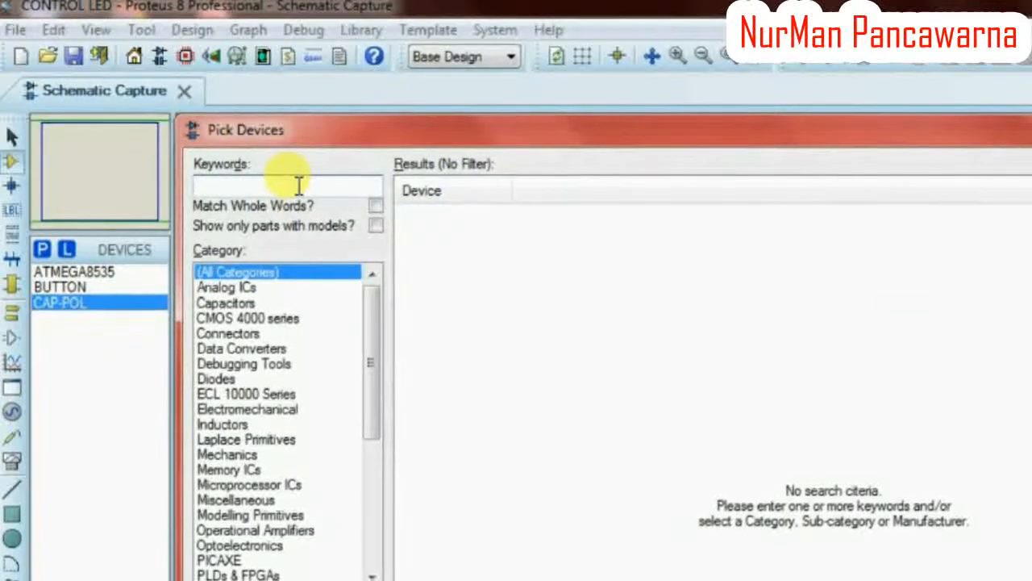
pyautogui.write('CERAMI')
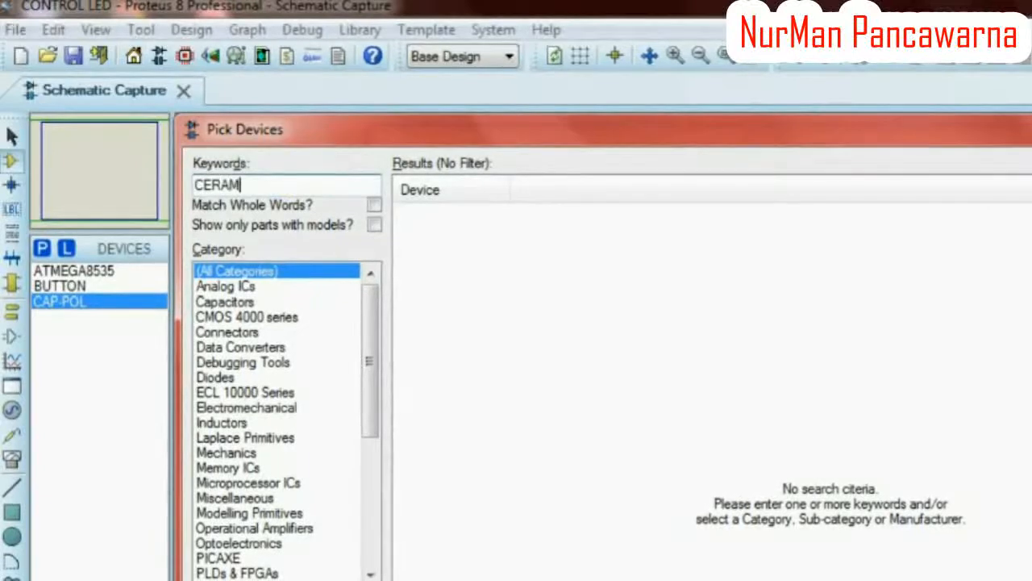
pyautogui.write('C2')
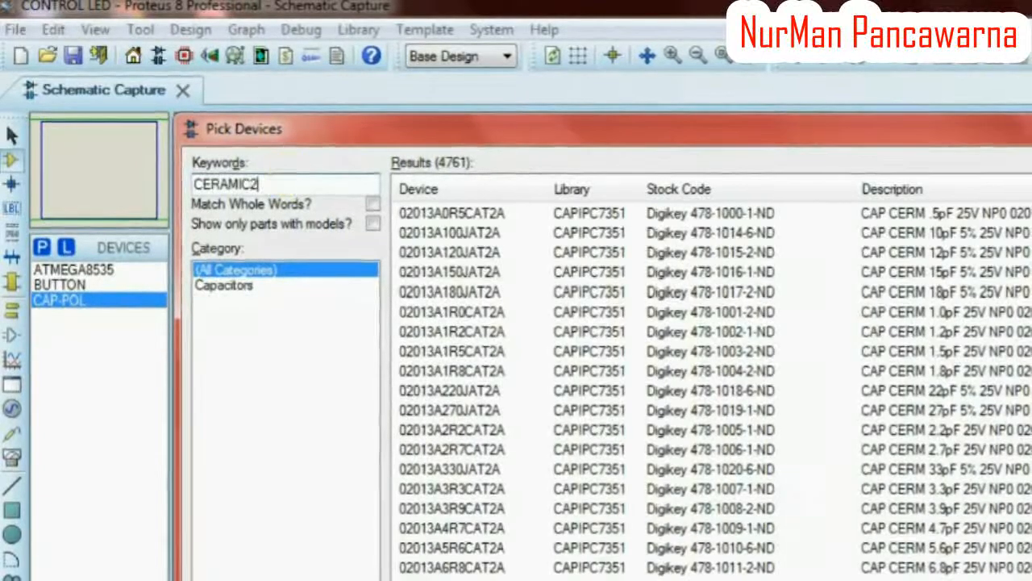
pyautogui.write('2')
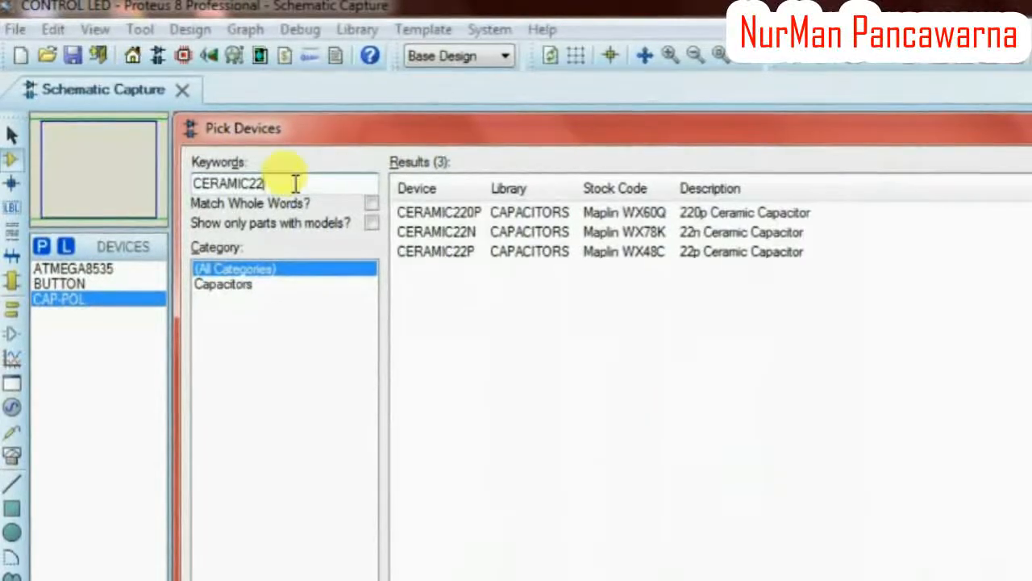
pyautogui.click(478, 215)
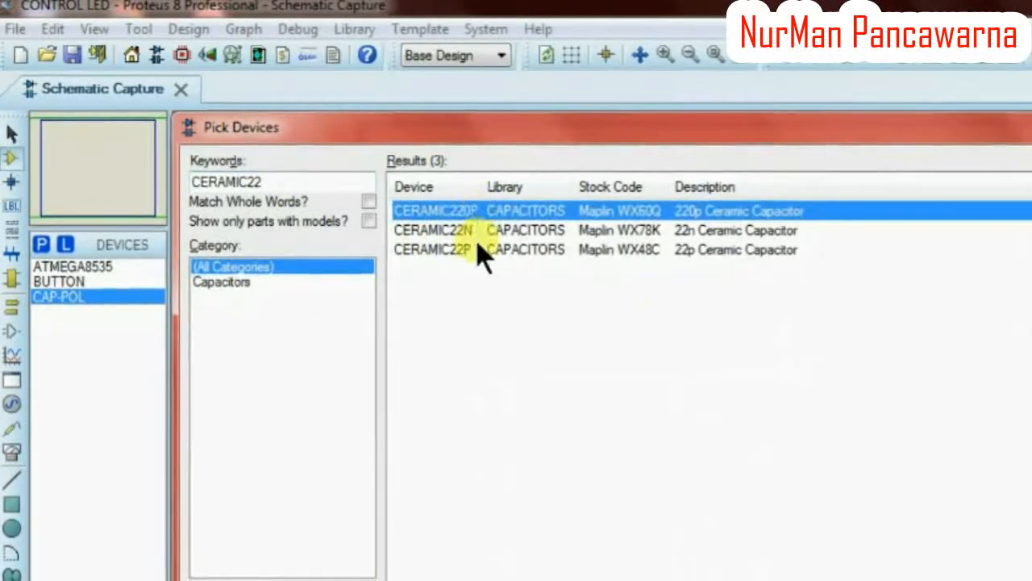
pyautogui.click(475, 250)
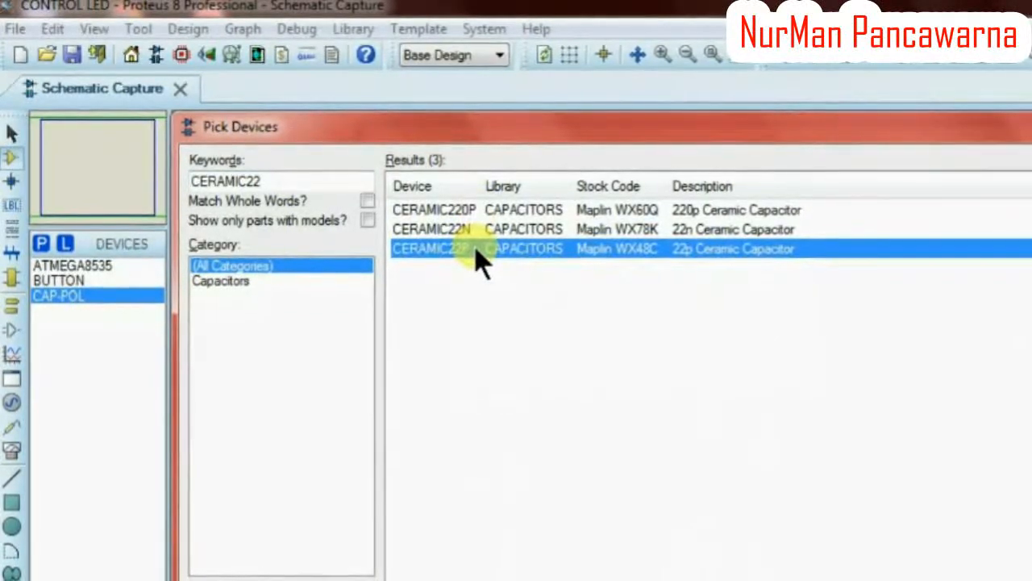
pyautogui.doubleClick(477, 249)
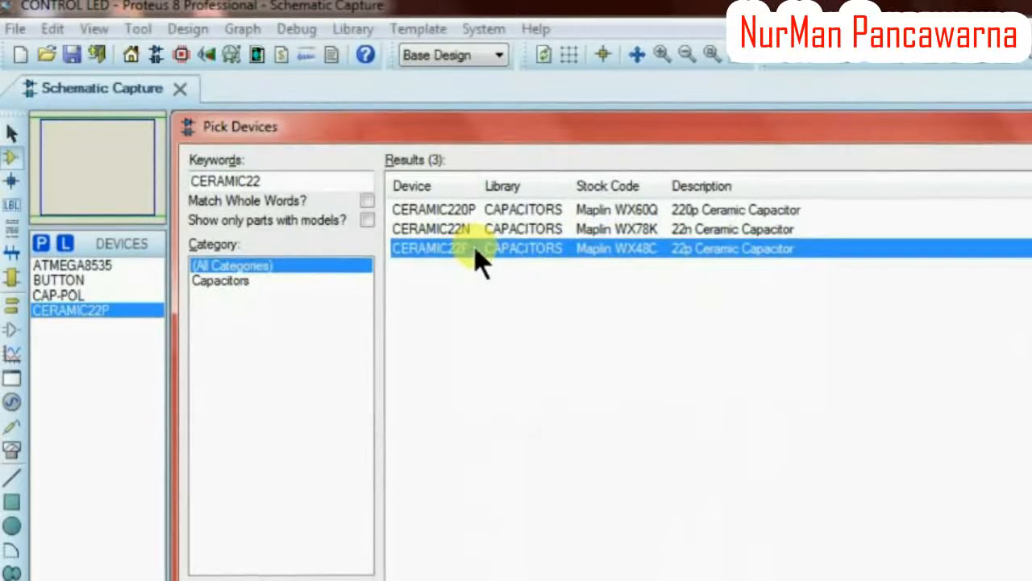
# Search the device library for CRYS and add the CRYSTAL quartz crystal to the device list.
pyautogui.click(318, 180)
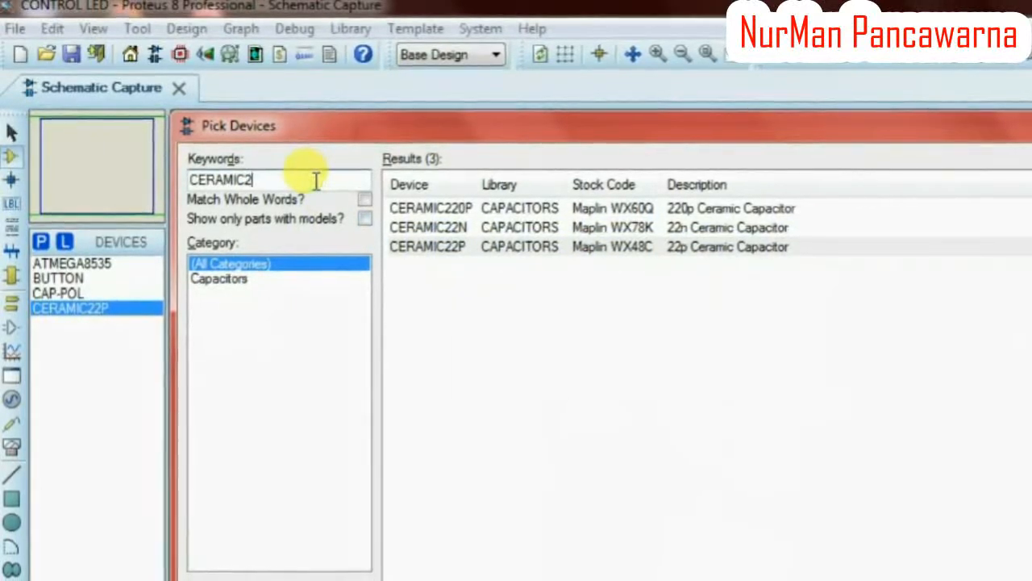
pyautogui.press('BackSpace')
pyautogui.press('BackSpace')
pyautogui.press('BackSpace')
pyautogui.press('BackSpace')
pyautogui.press('BackSpace')
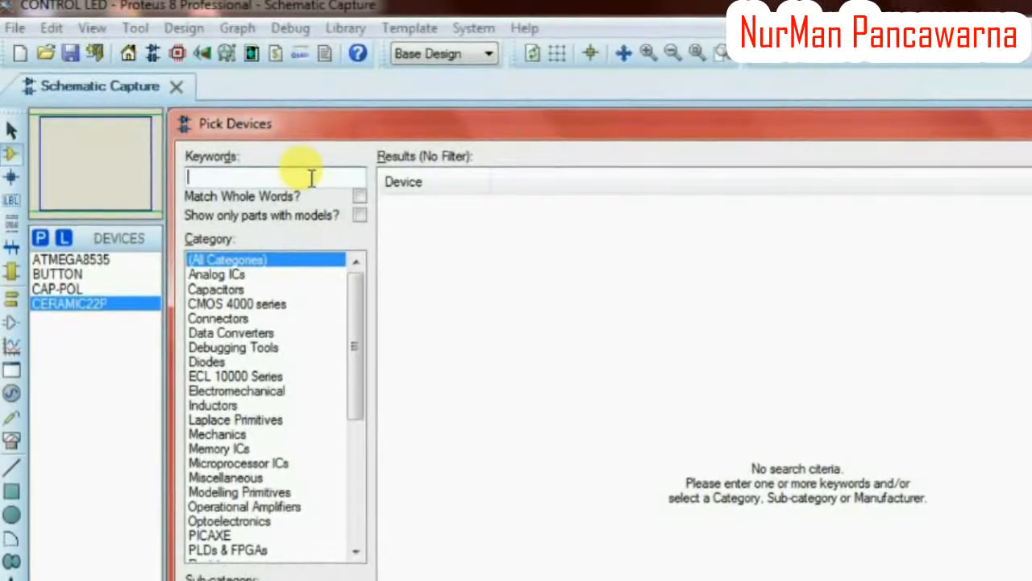
pyautogui.write('C')
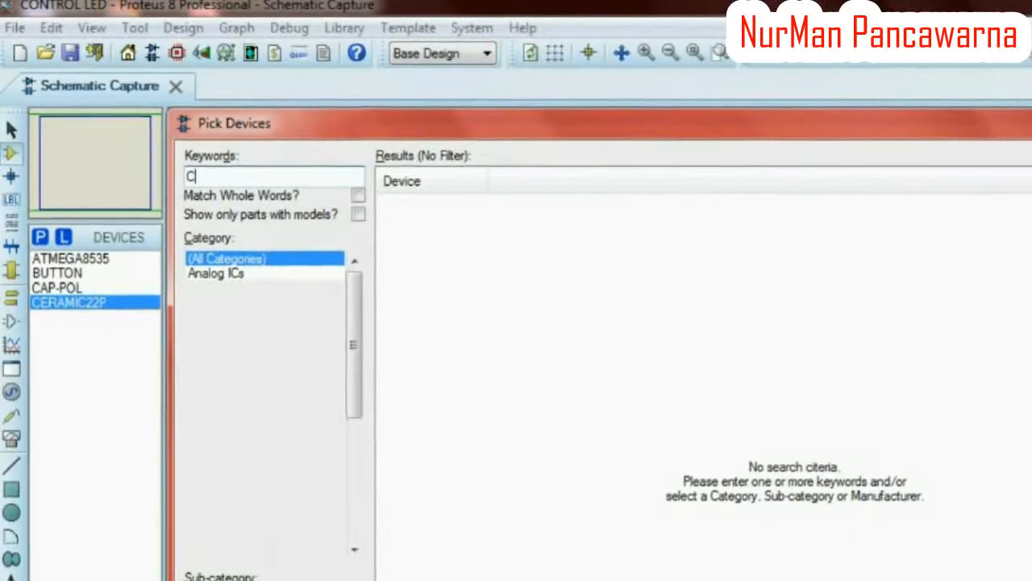
pyautogui.write('RY')
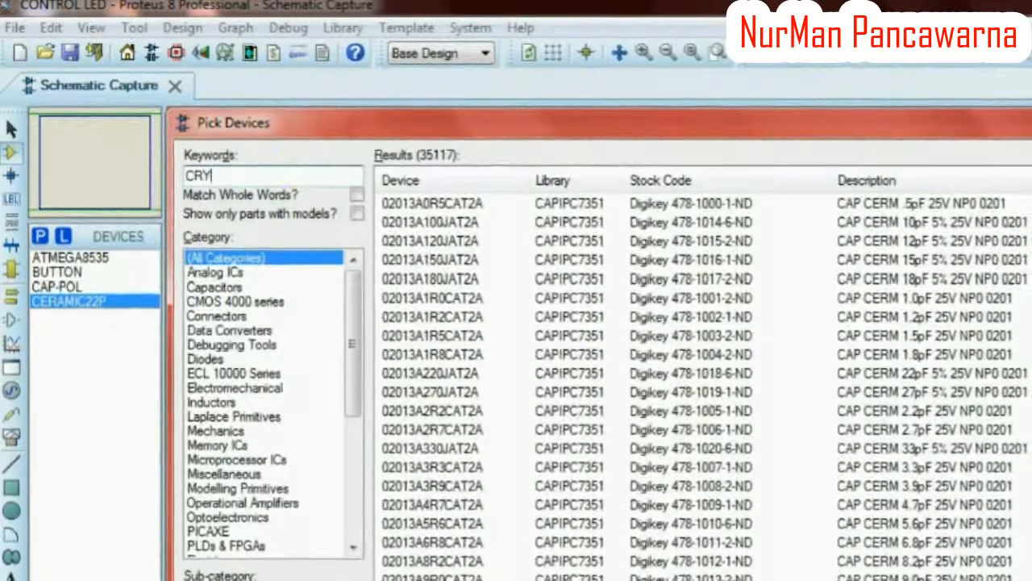
pyautogui.write('S')
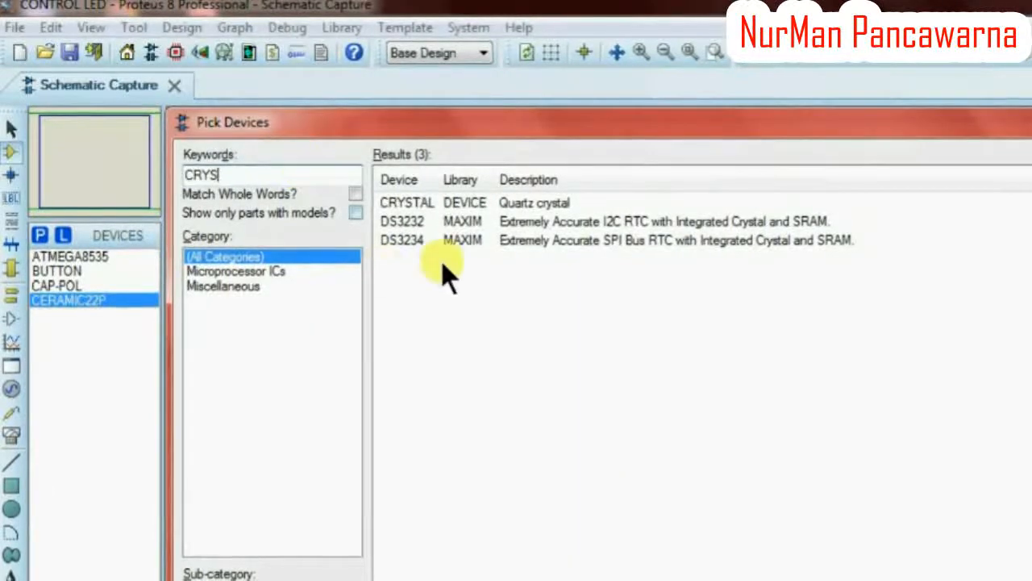
pyautogui.doubleClick(407, 200)
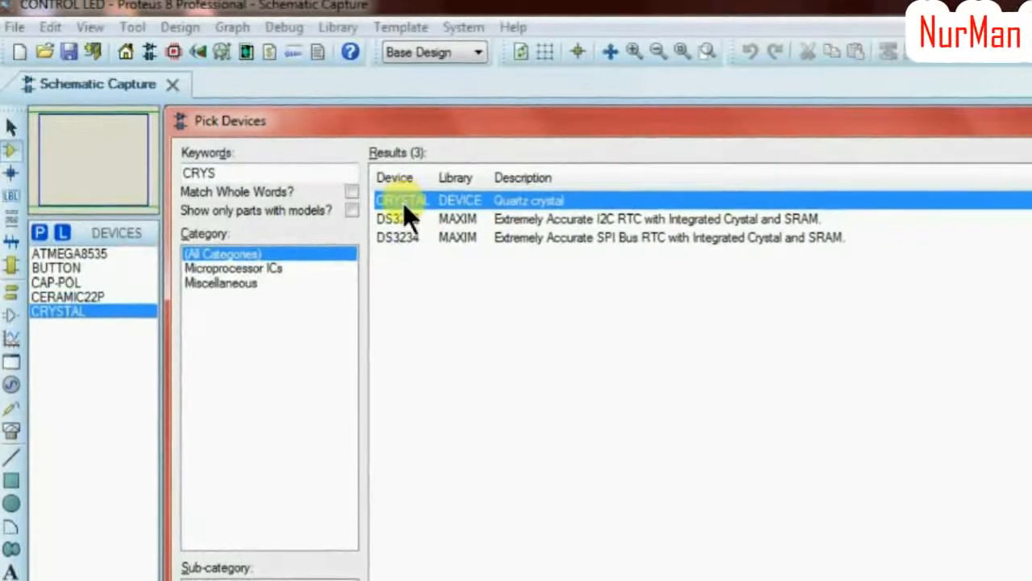
# Search the device library for CERAMIC22 and select the 220p ceramic capacitor CERAMIC220P for inspection.
pyautogui.click(291, 169)
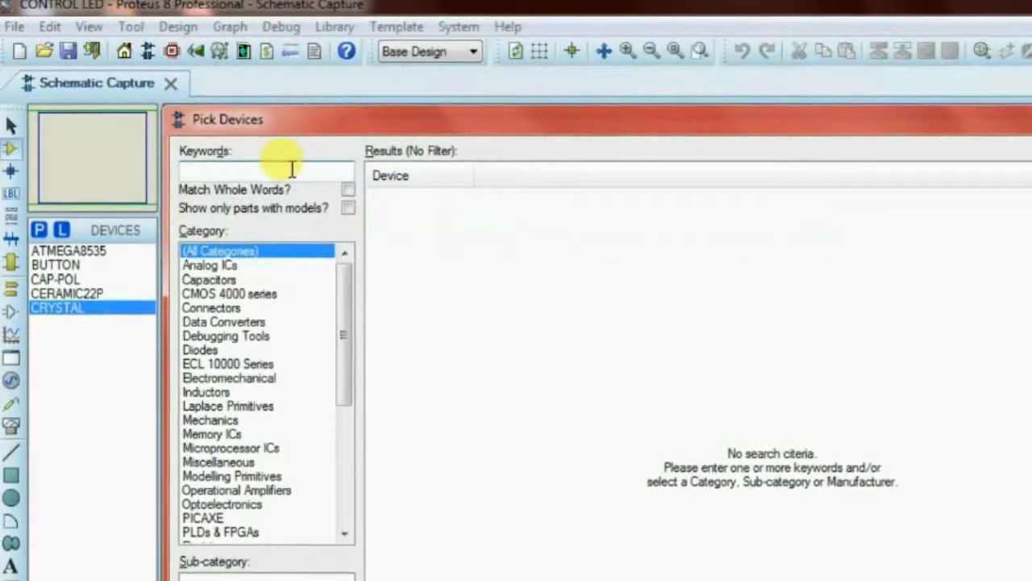
pyautogui.write('CERA')
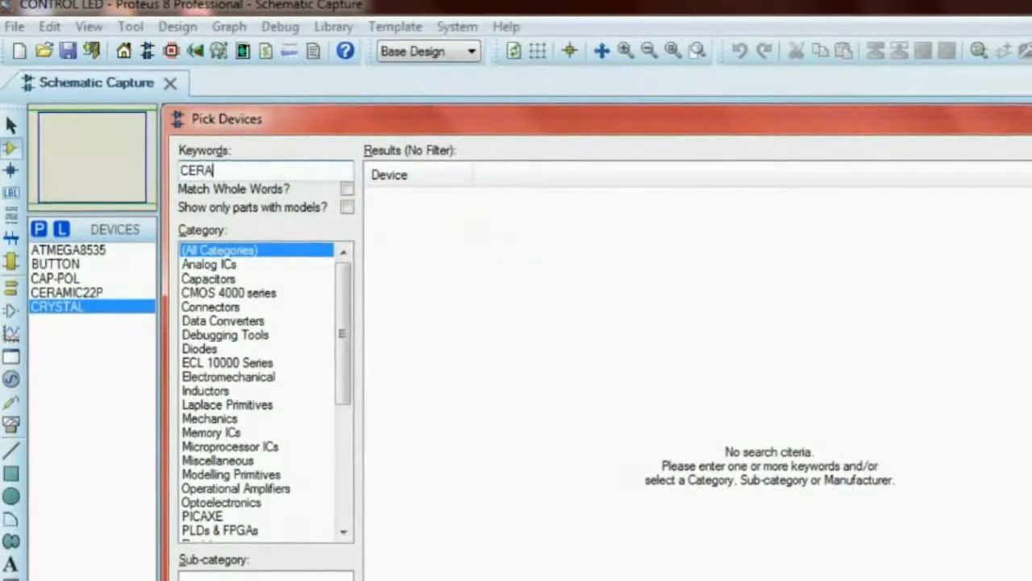
pyautogui.write('MIC')
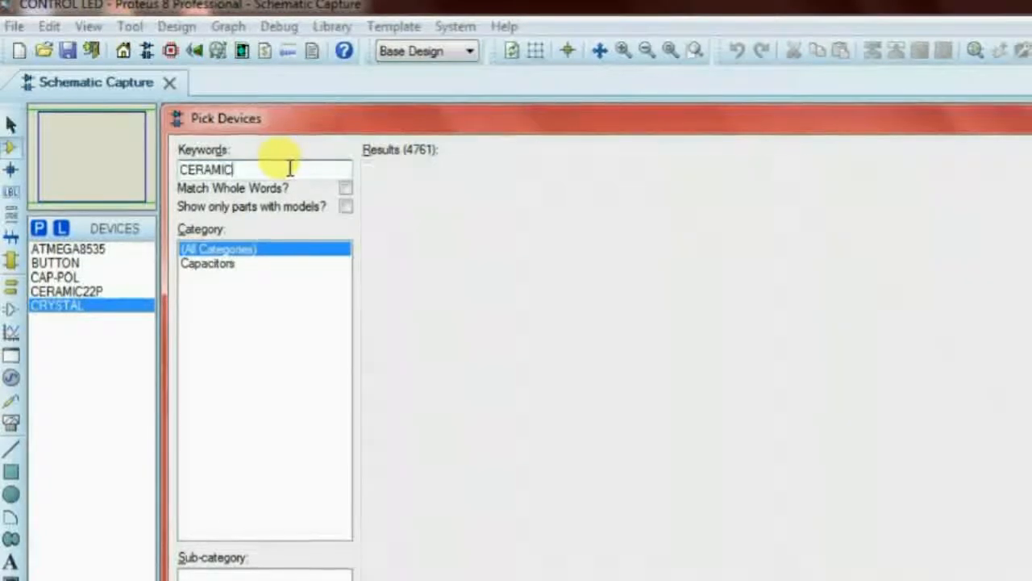
pyautogui.write('2')
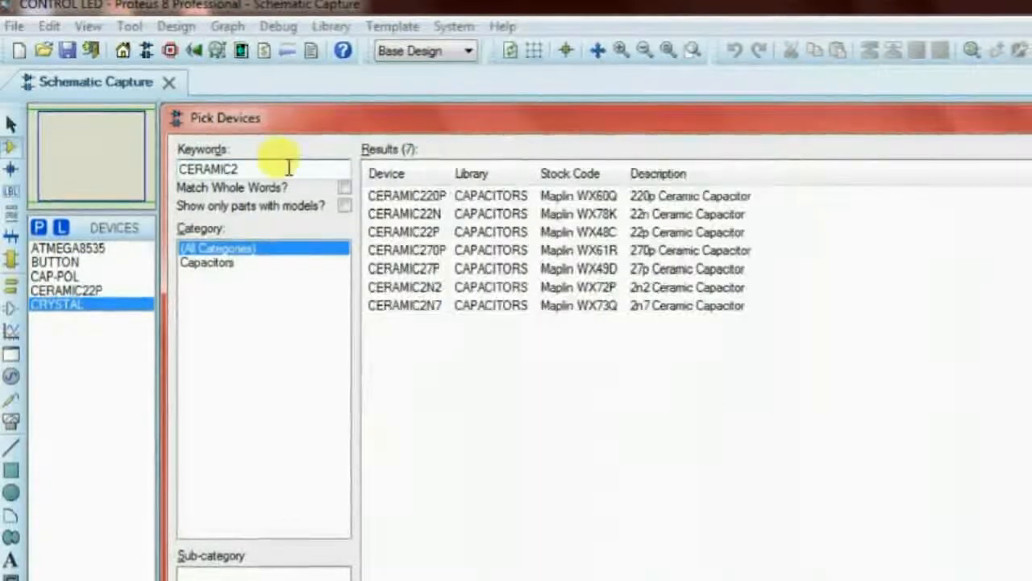
pyautogui.write('2')
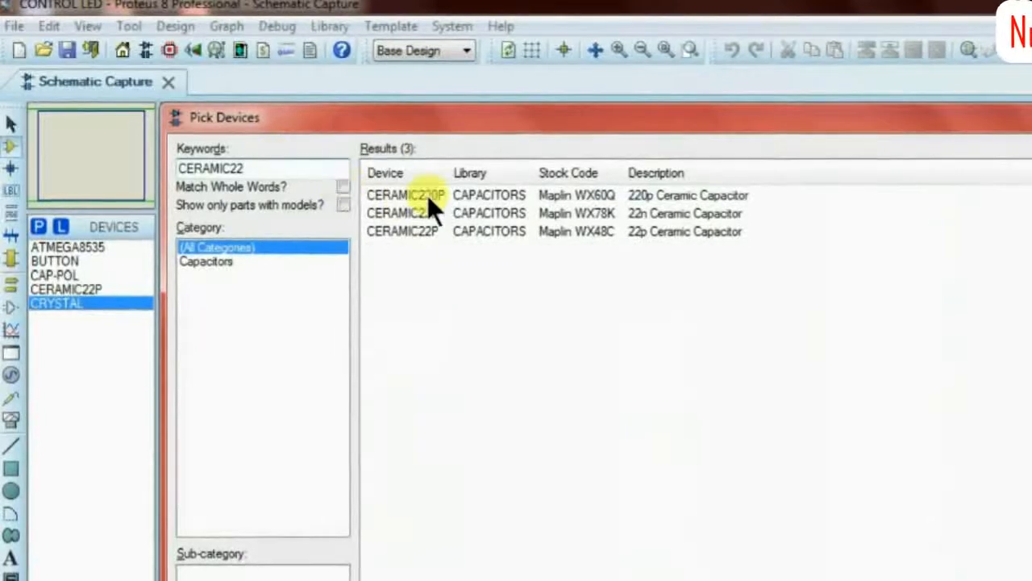
pyautogui.moveTo(428, 196)
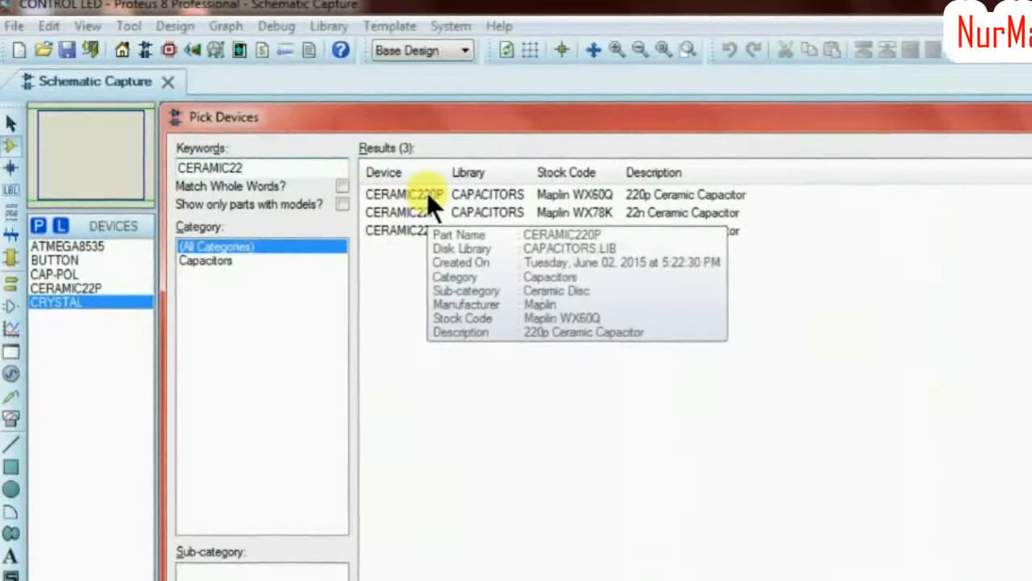
pyautogui.click(427, 196)
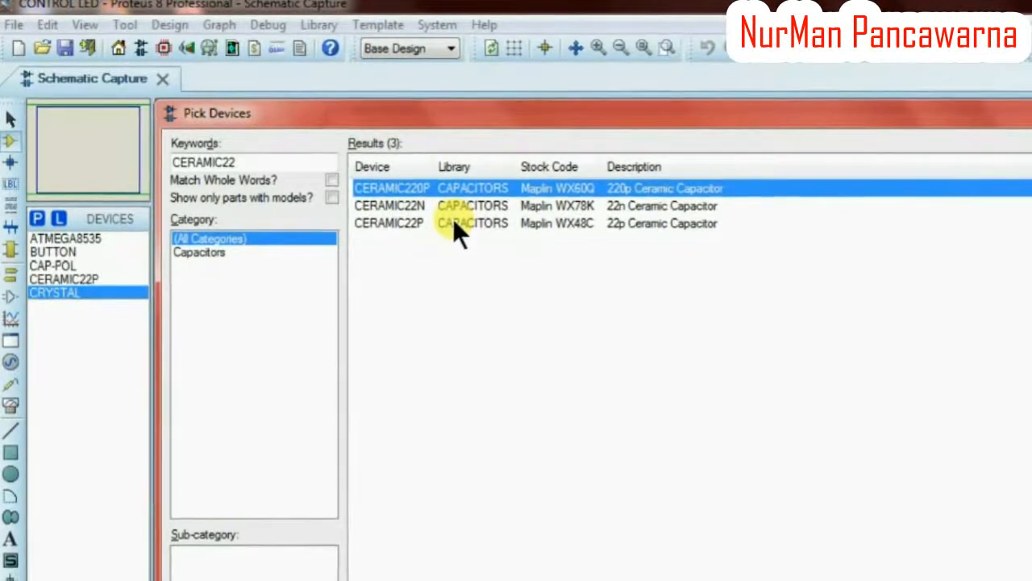
# Search the device library for CERAMIC12 and add the 120p ceramic capacitor CERAMIC120P to the device list.
pyautogui.click(329, 162)
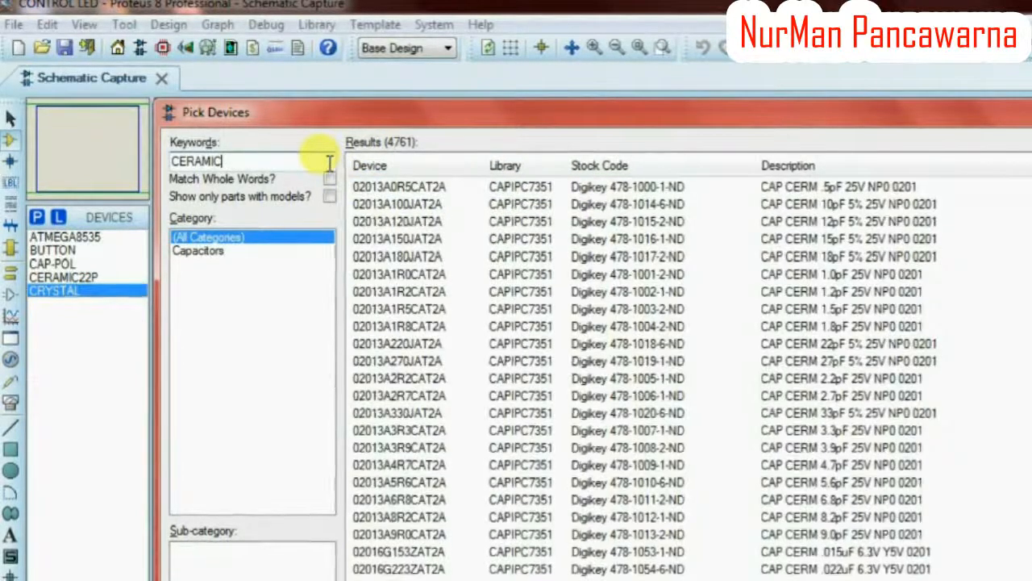
pyautogui.write('12')
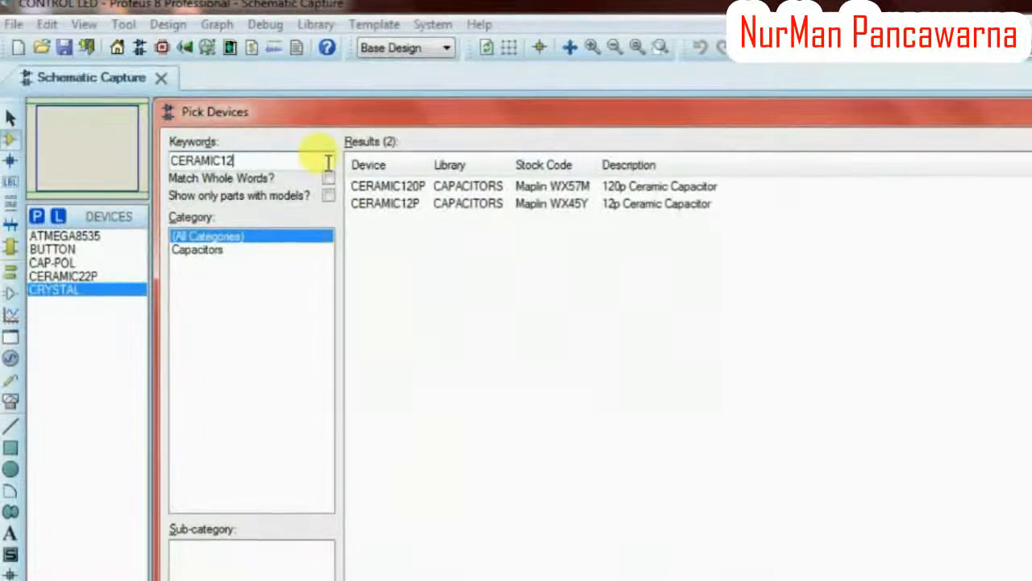
pyautogui.doubleClick(464, 179)
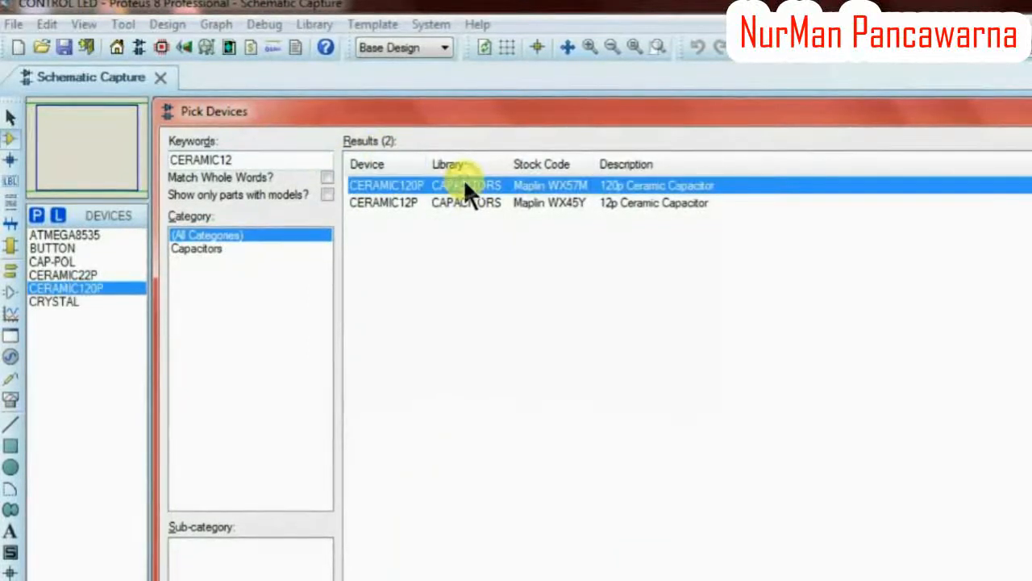
# Search the device library for LED- and add the animated yellow LED, LED-YELLOW, to the device list.
pyautogui.click(249, 159)
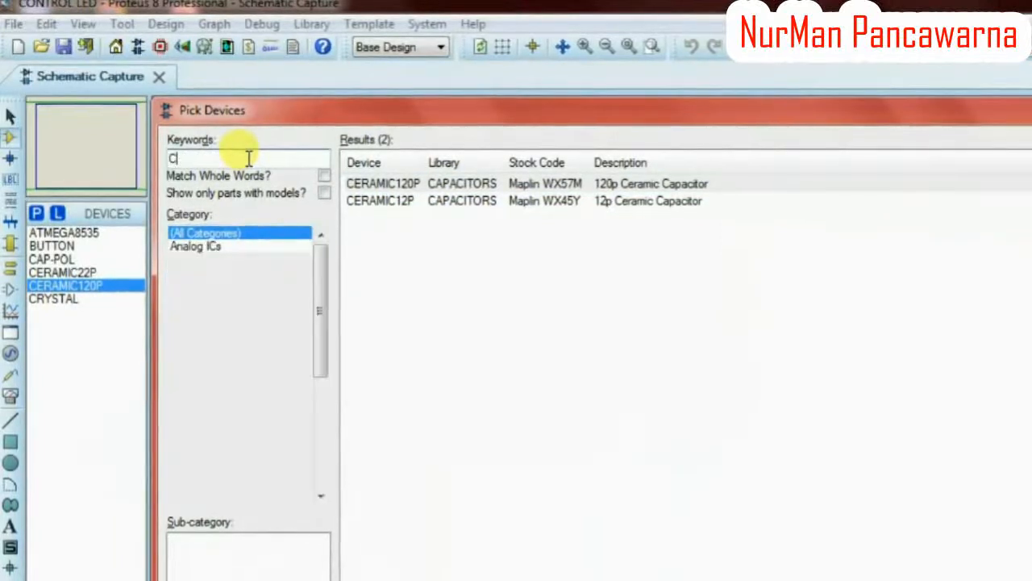
pyautogui.press('BackSpace')
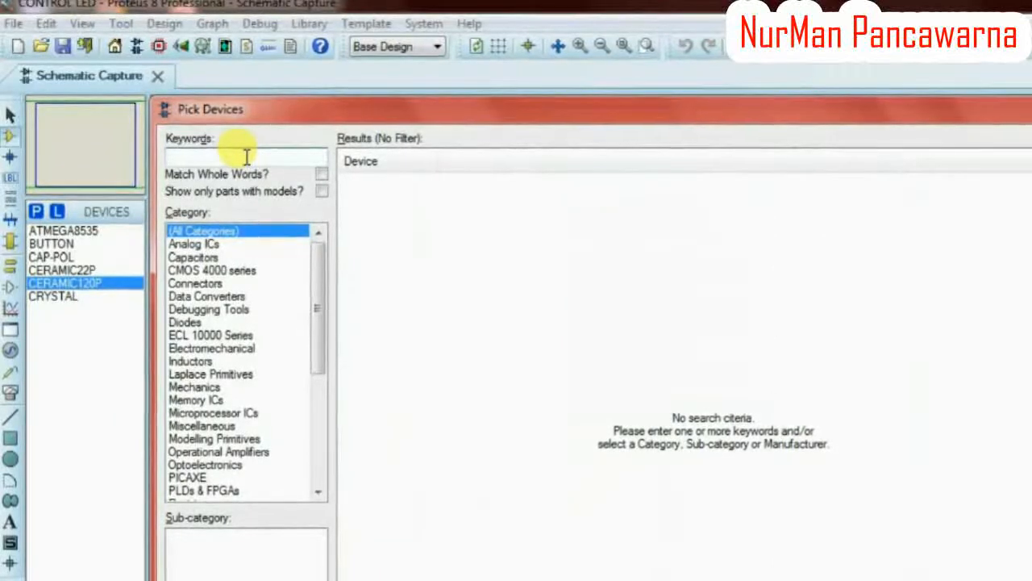
pyautogui.write('LED-')
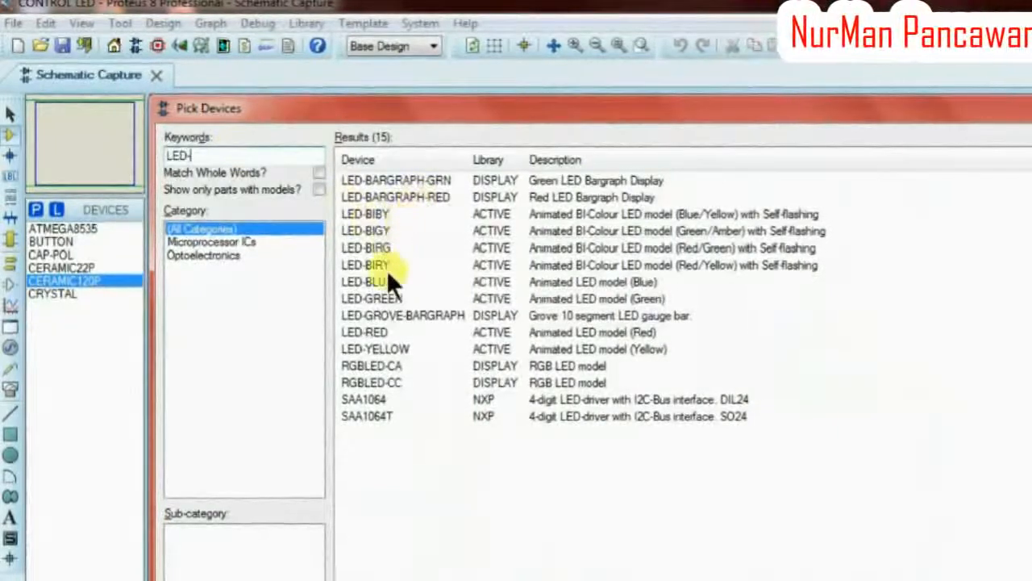
pyautogui.click(388, 299)
pyautogui.press('Down')
pyautogui.press('Down')
pyautogui.press('Down')
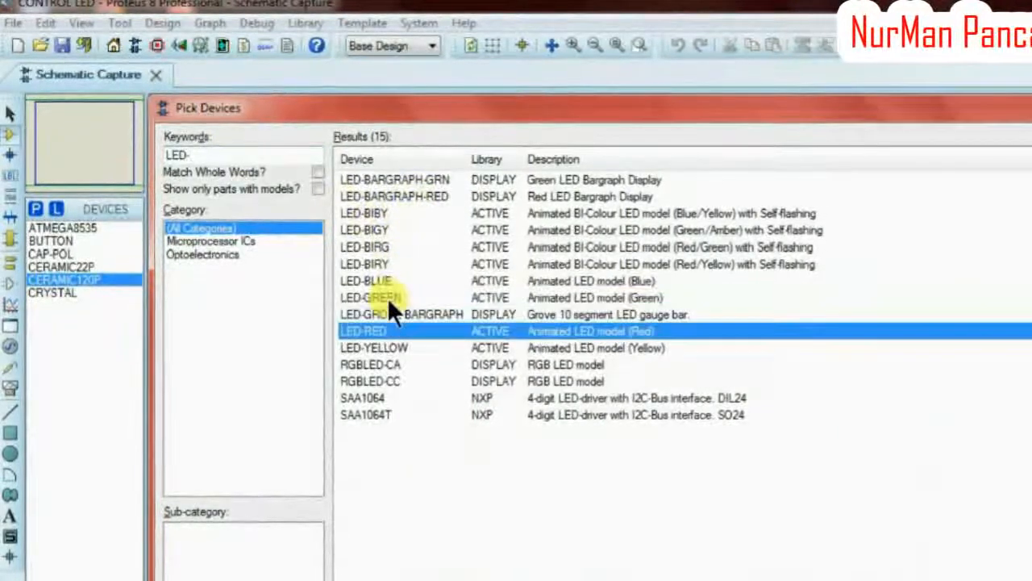
pyautogui.doubleClick(484, 346)
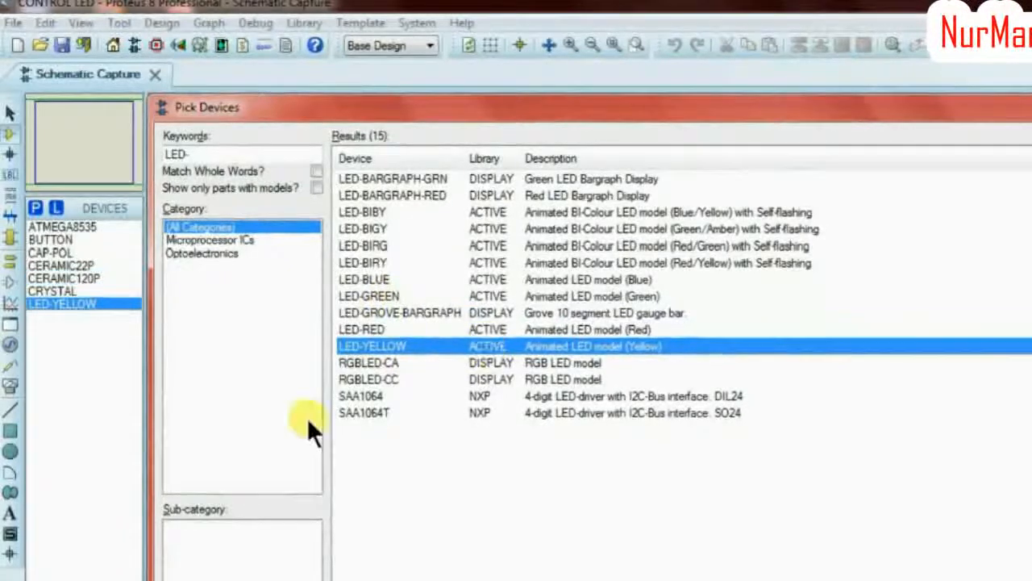
# Search the device library for MINRES1K and add the 1k 0.6W resistor MINRES1K to the device list.
pyautogui.click(214, 154)
pyautogui.press('BackSpace')
pyautogui.press('BackSpace')
pyautogui.press('BackSpace')
pyautogui.press('BackSpace')
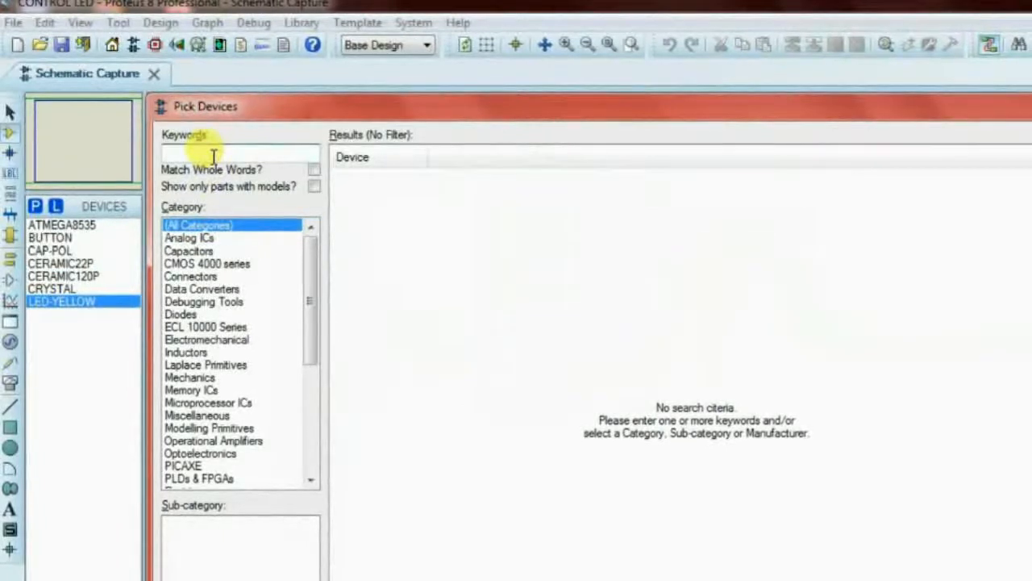
pyautogui.write('MI')
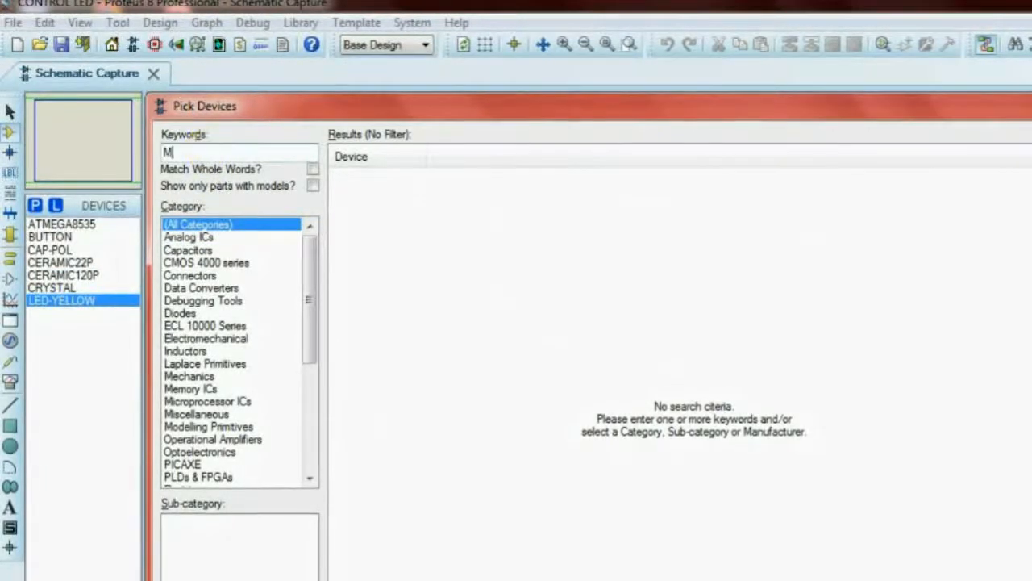
pyautogui.write('NRES')
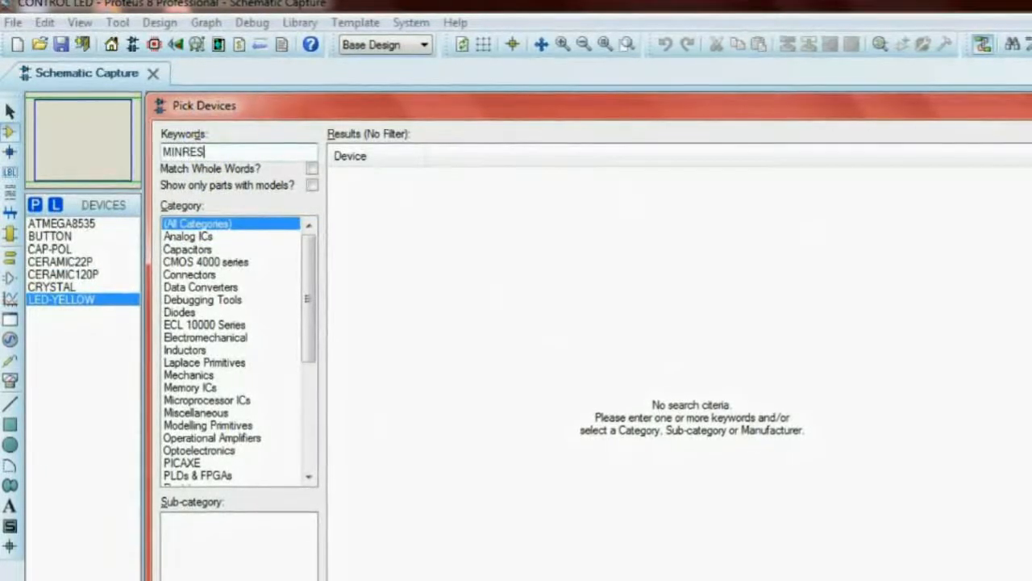
pyautogui.write('1K')
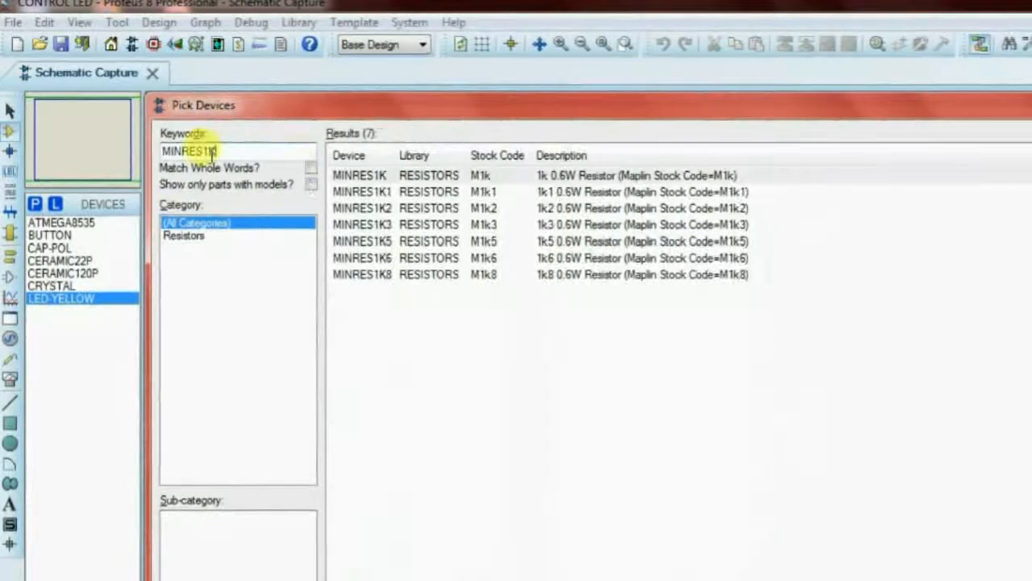
pyautogui.doubleClick(379, 173)
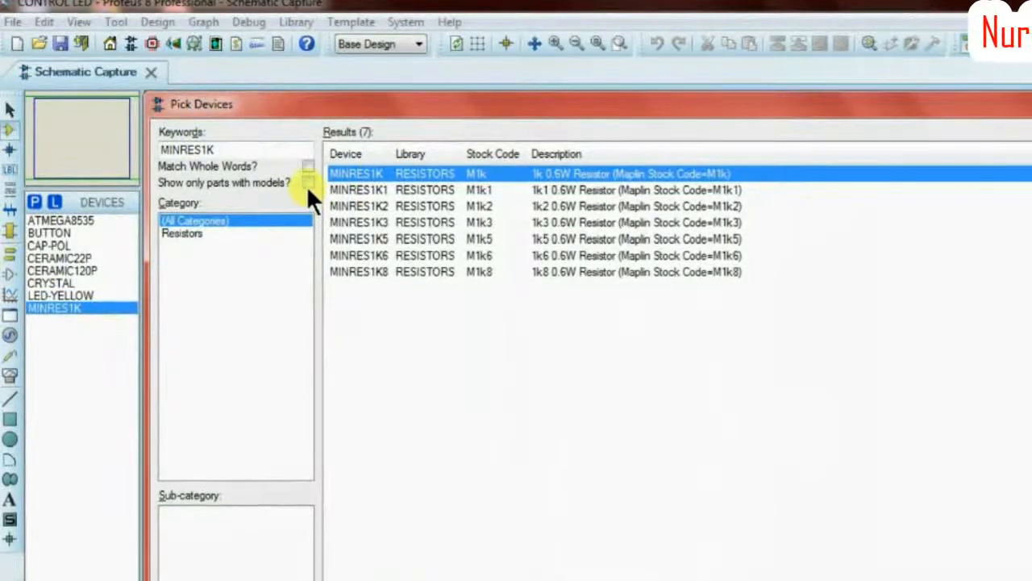
# Search the device library for MINRES390R and add the 390R 0.6W resistor to the device list.
pyautogui.click(268, 152)
pyautogui.press('BackSpace')
pyautogui.press('BackSpace')
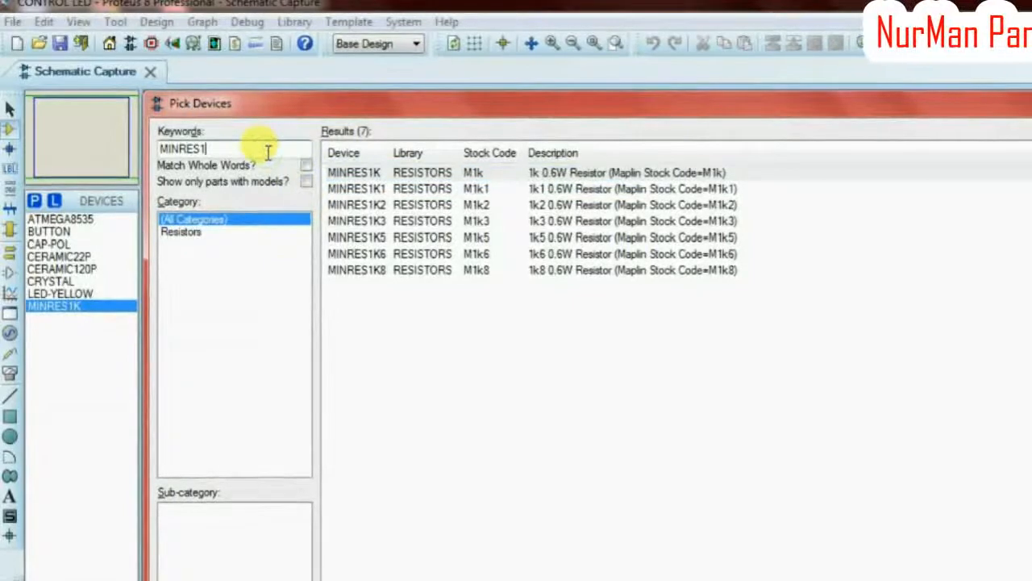
pyautogui.write('390')
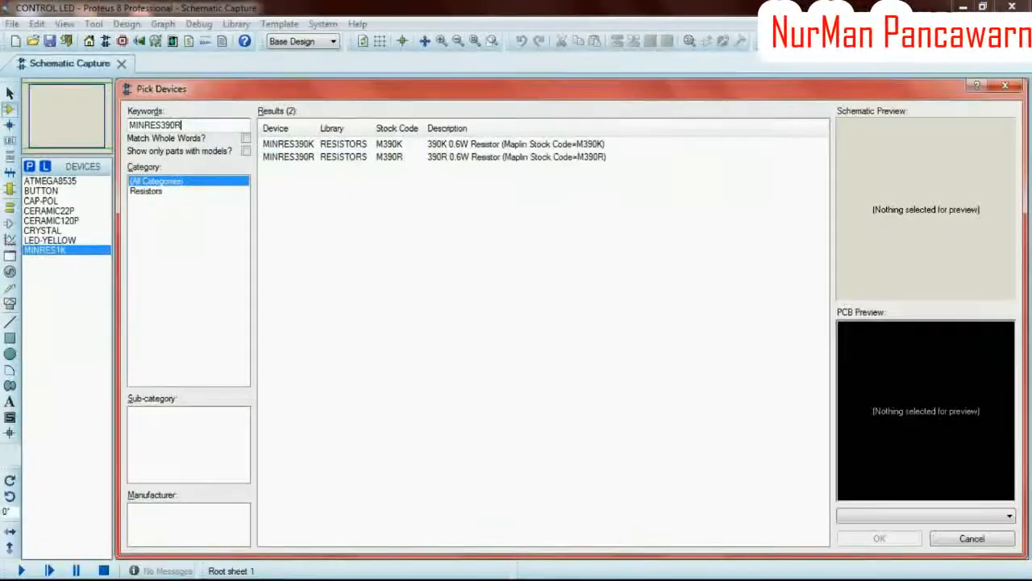
pyautogui.write('R')
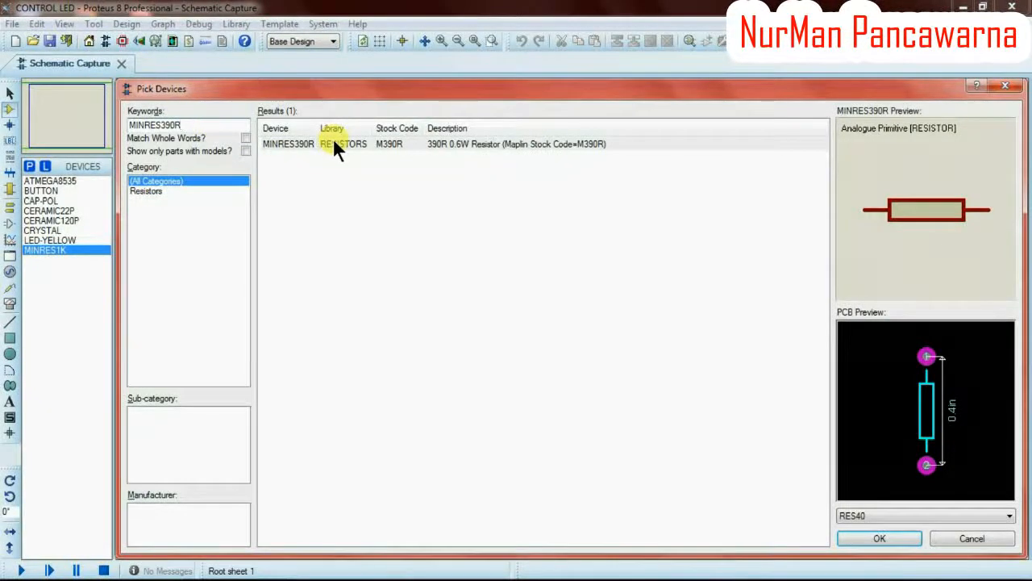
pyautogui.doubleClick(332, 138)
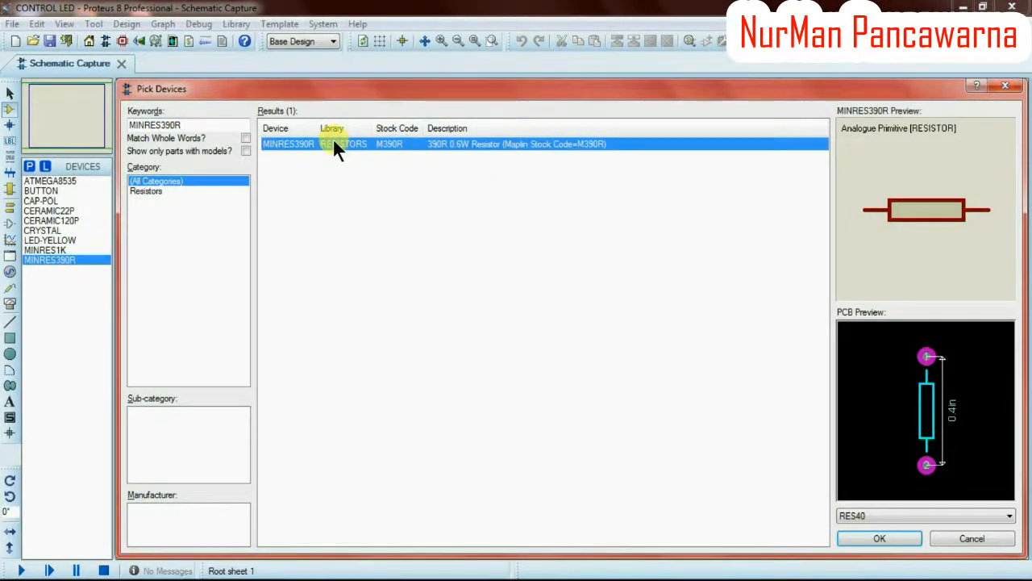
# Search the device library for RES, add the generic resistor RES to the device list, and close the device picker.
pyautogui.click(198, 125)
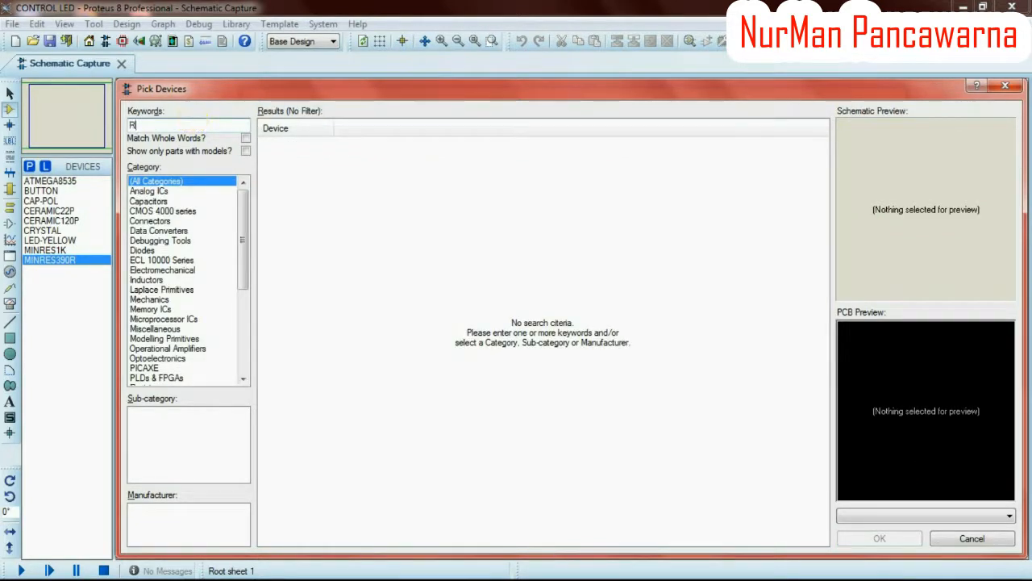
pyautogui.write('RES')
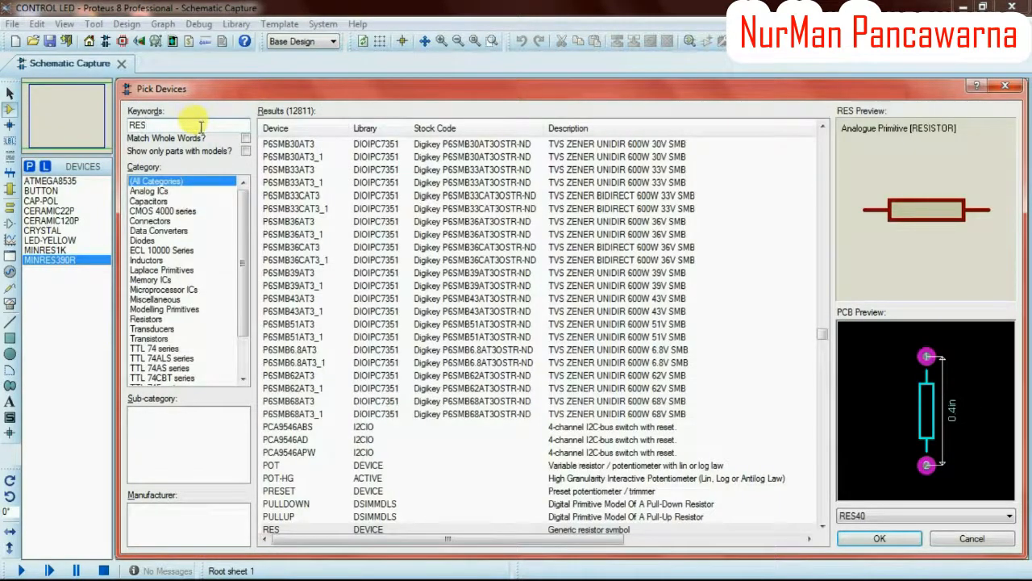
pyautogui.click(287, 525)
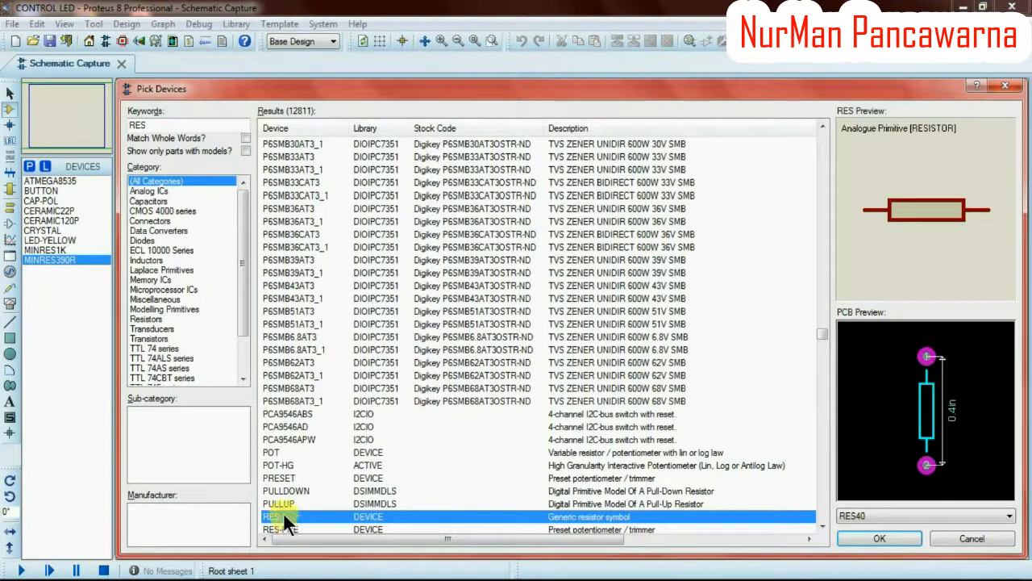
pyautogui.doubleClick(284, 517)
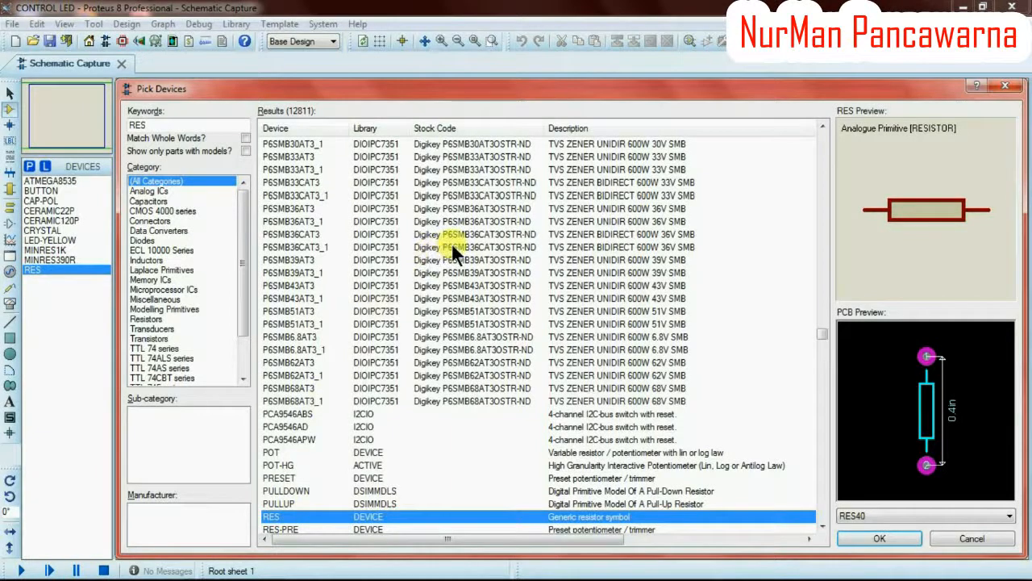
pyautogui.click(1008, 87)
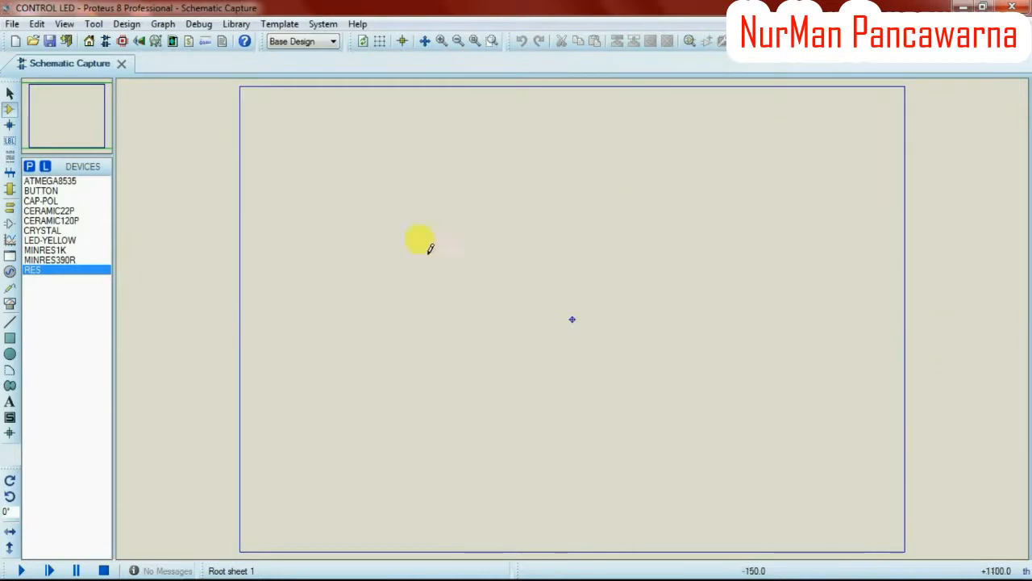
# Place nine LED-YELLOW components side by side in a horizontal row in the upper right part of the sheet.
pyautogui.click(40, 241)
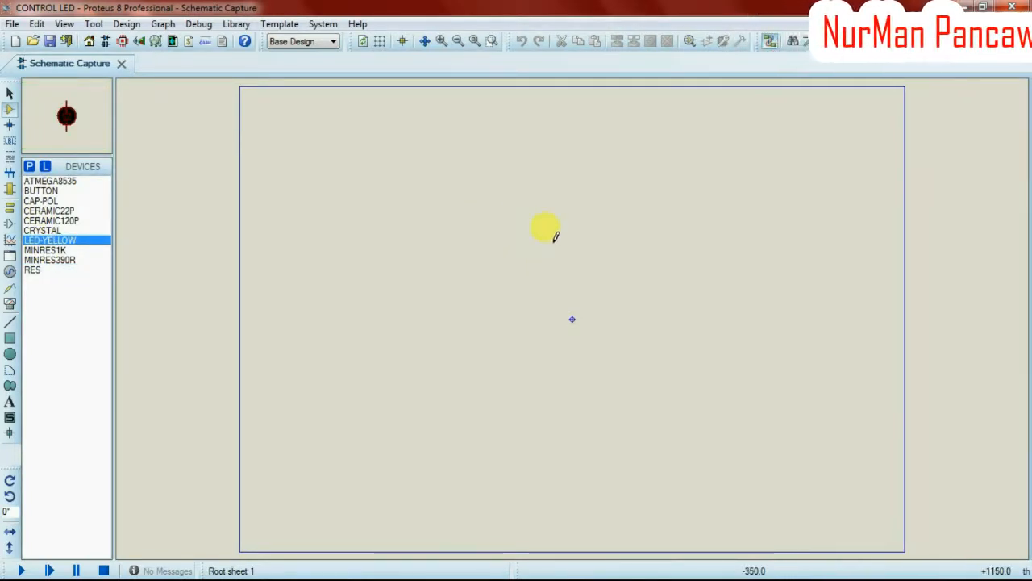
pyautogui.click(574, 217)
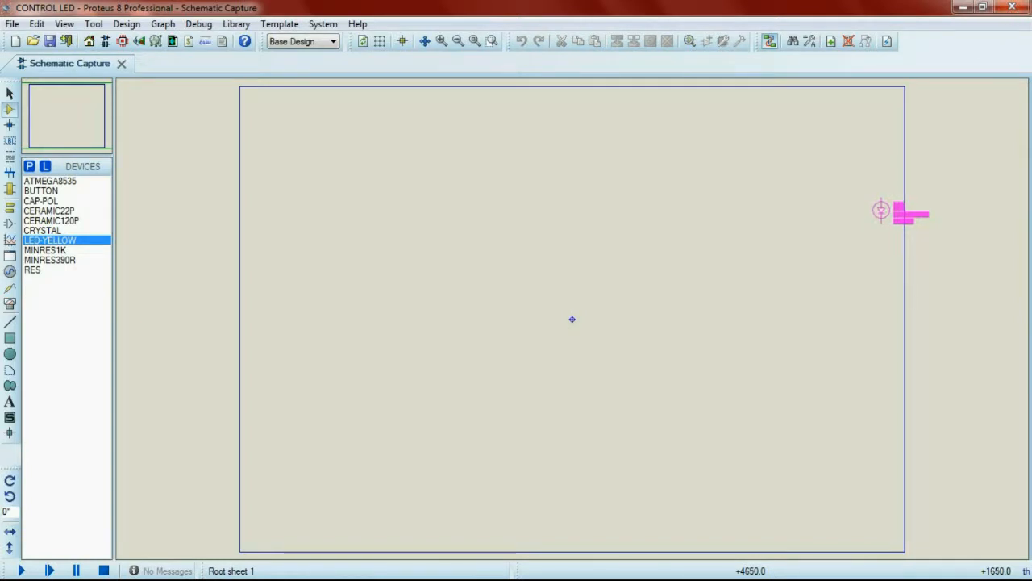
pyautogui.click(882, 210)
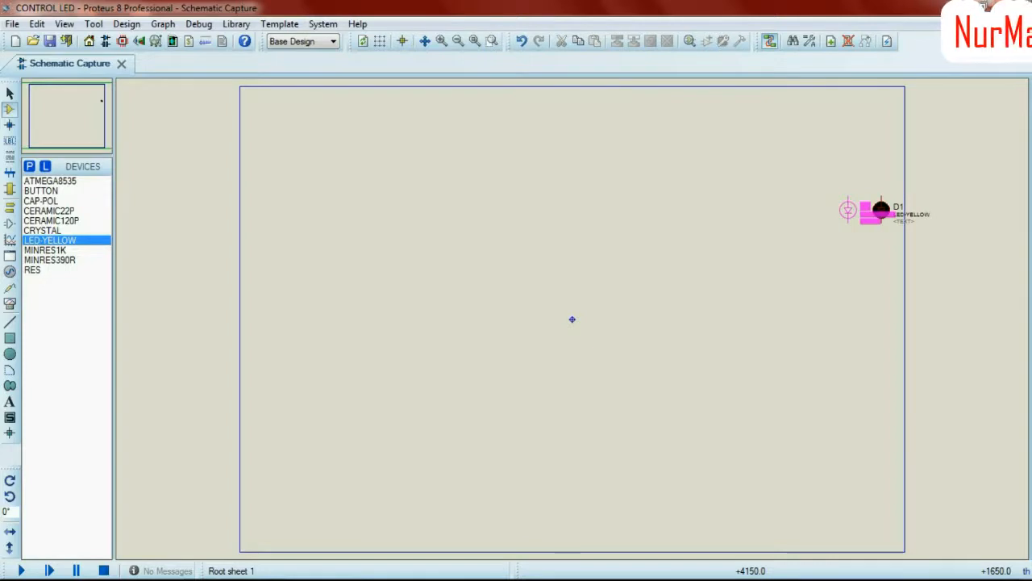
pyautogui.click(847, 212)
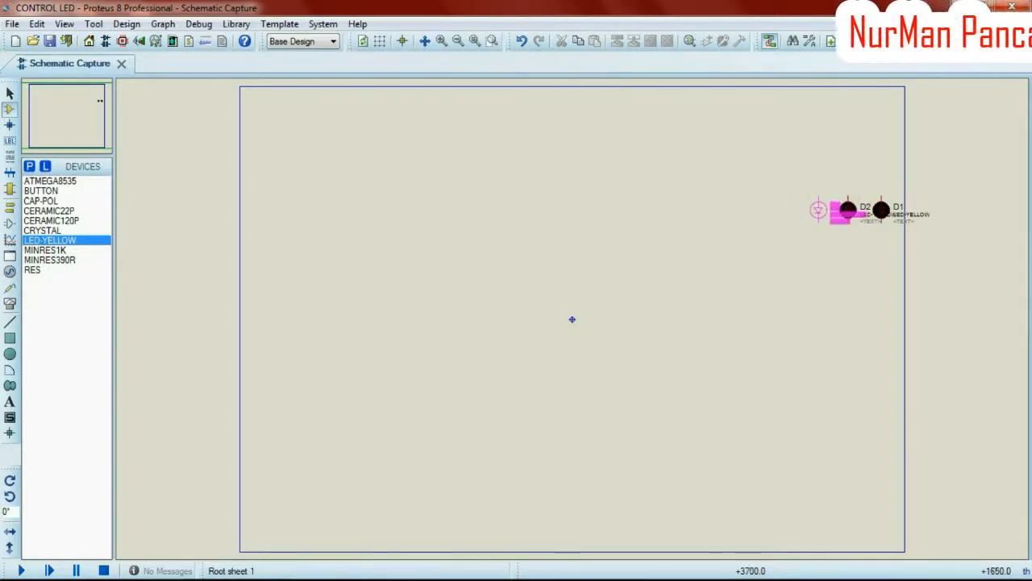
pyautogui.click(815, 211)
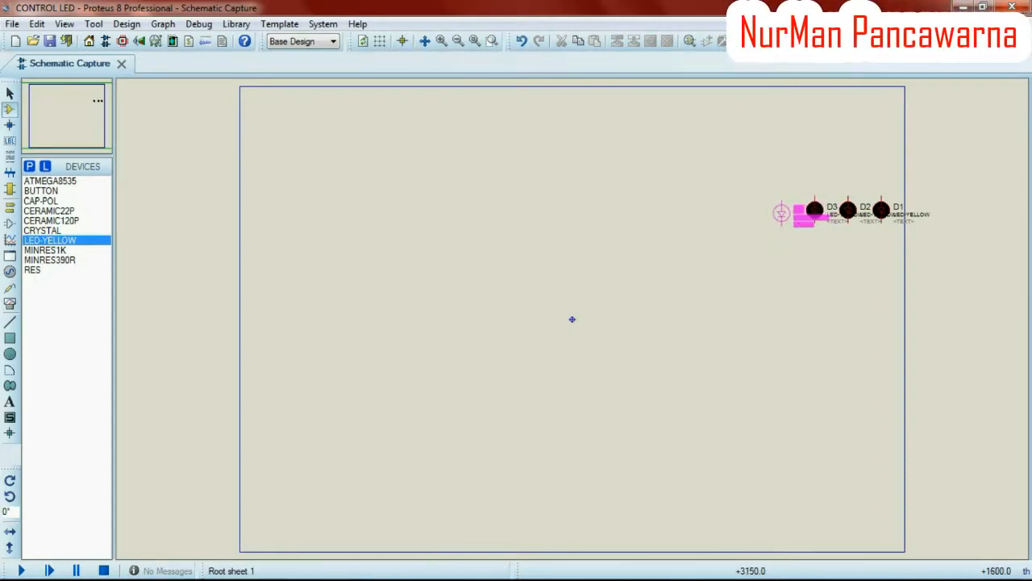
pyautogui.click(782, 212)
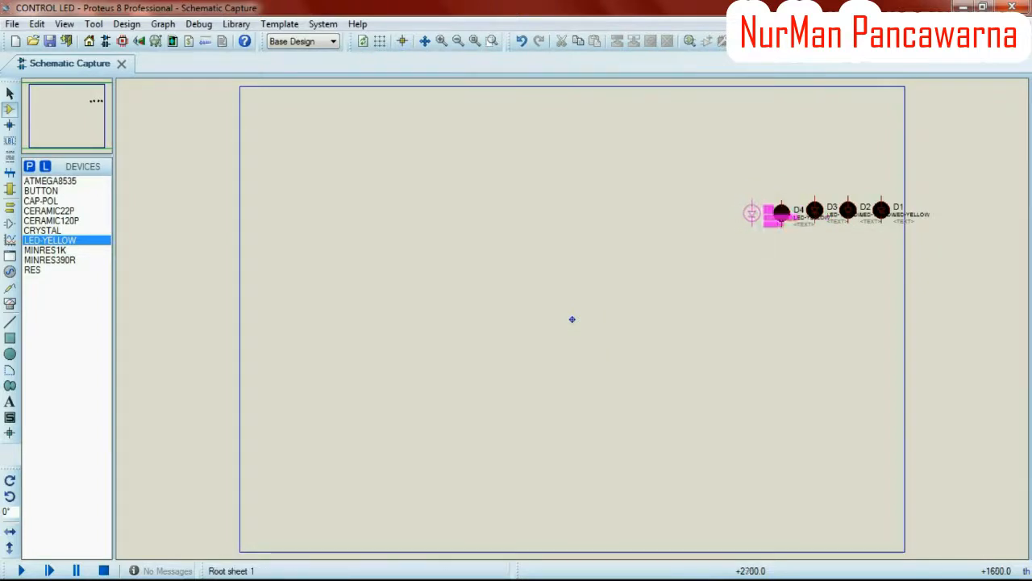
pyautogui.click(749, 212)
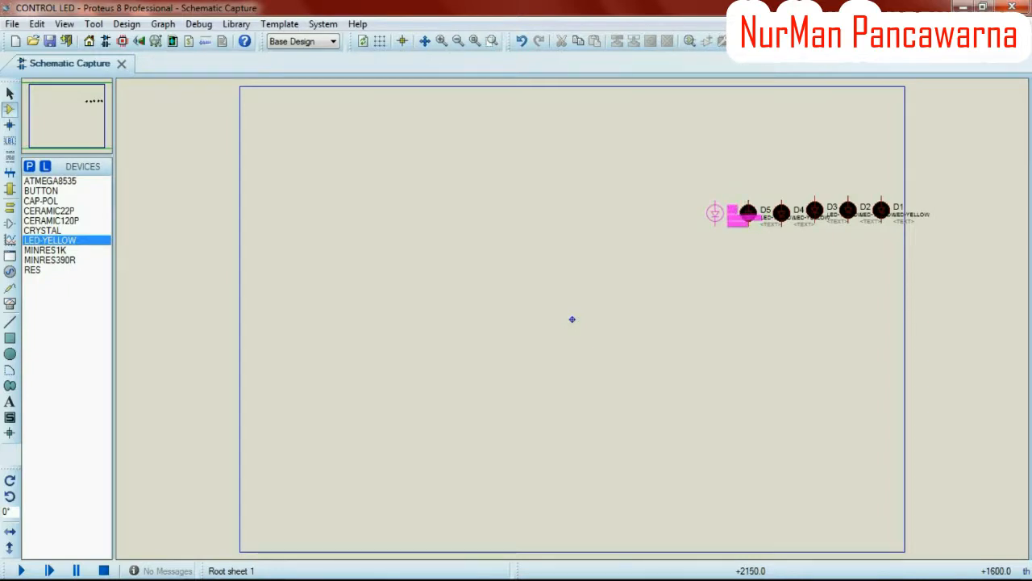
pyautogui.click(714, 212)
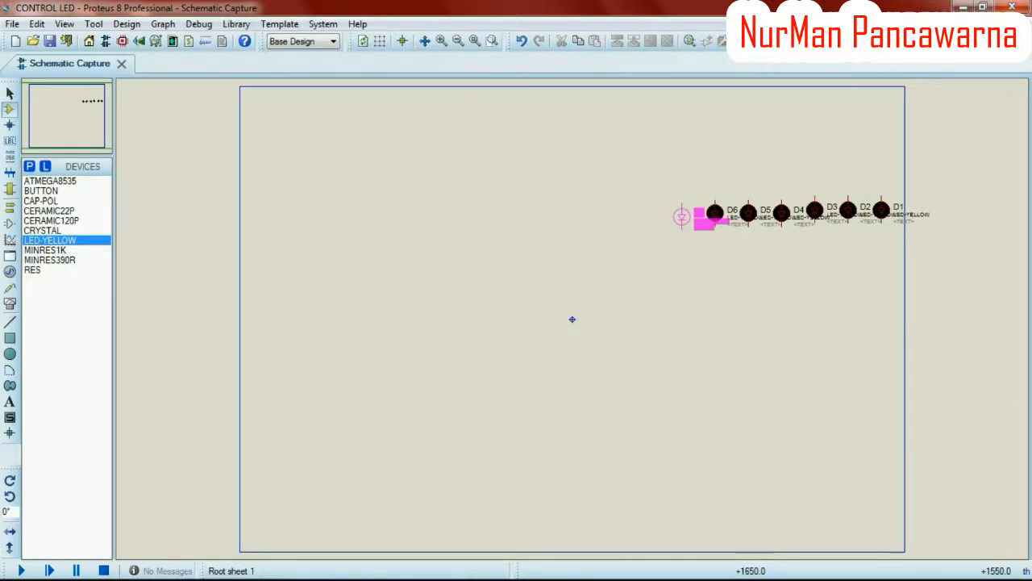
pyautogui.click(682, 212)
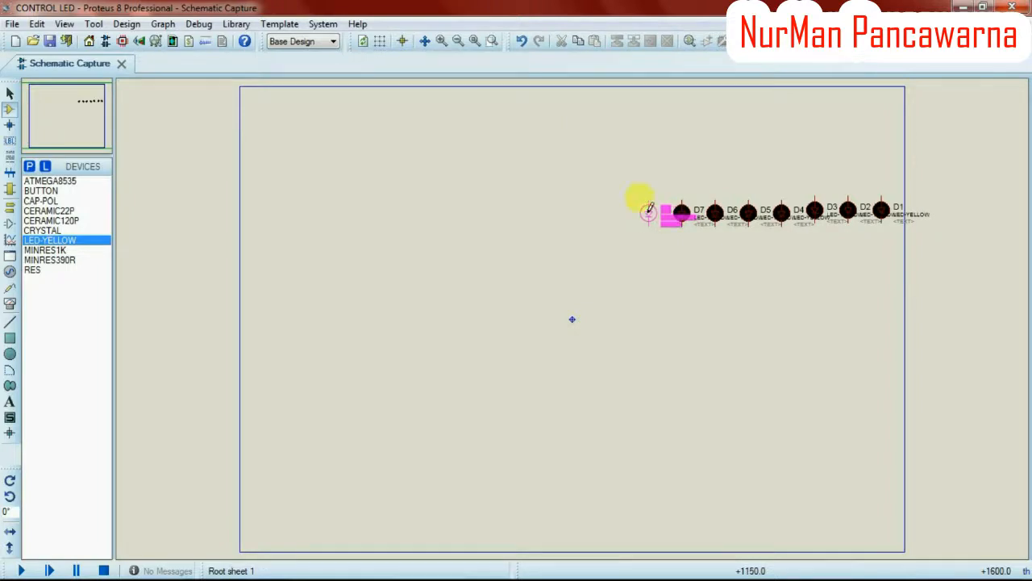
pyautogui.click(648, 210)
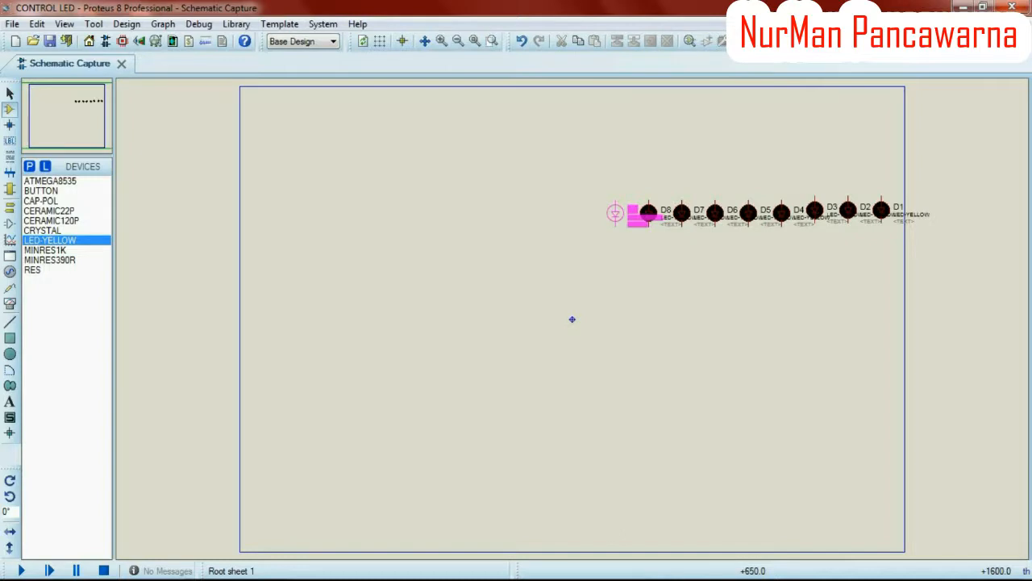
pyautogui.click(614, 213)
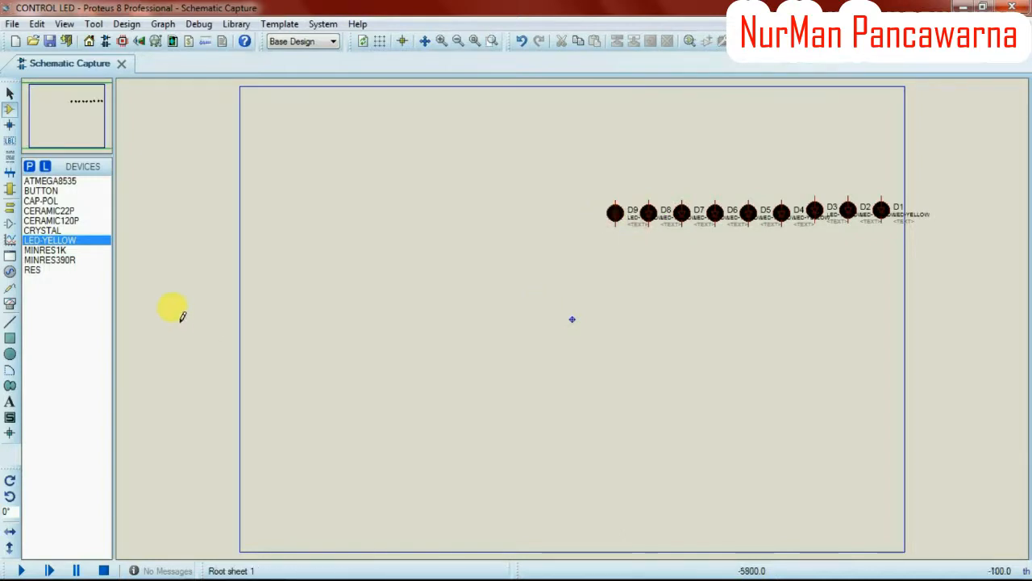
# Place a MINRES390R resistor rotated clockwise to stand vertically directly above LED D9.
pyautogui.click(49, 229)
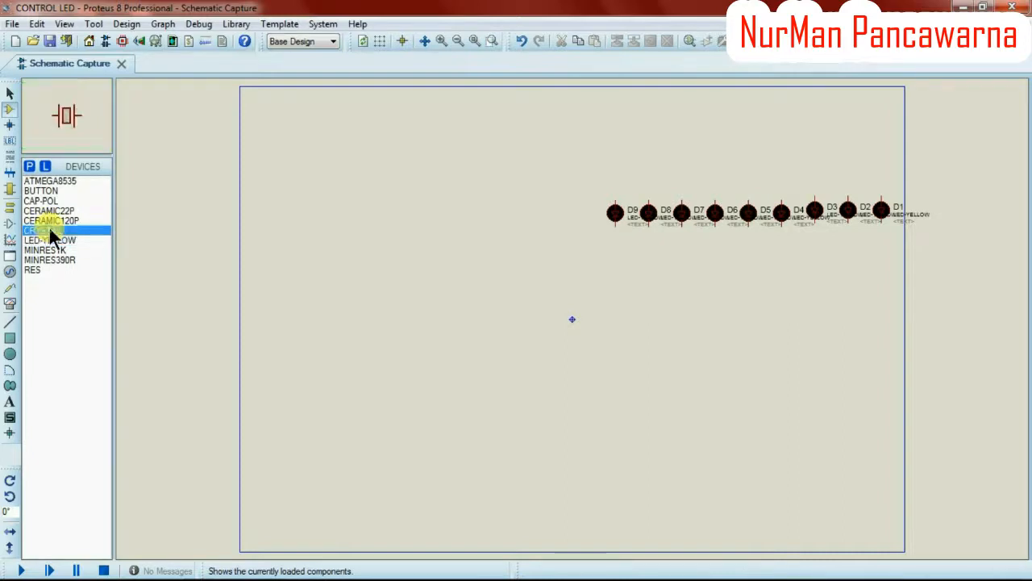
pyautogui.click(50, 260)
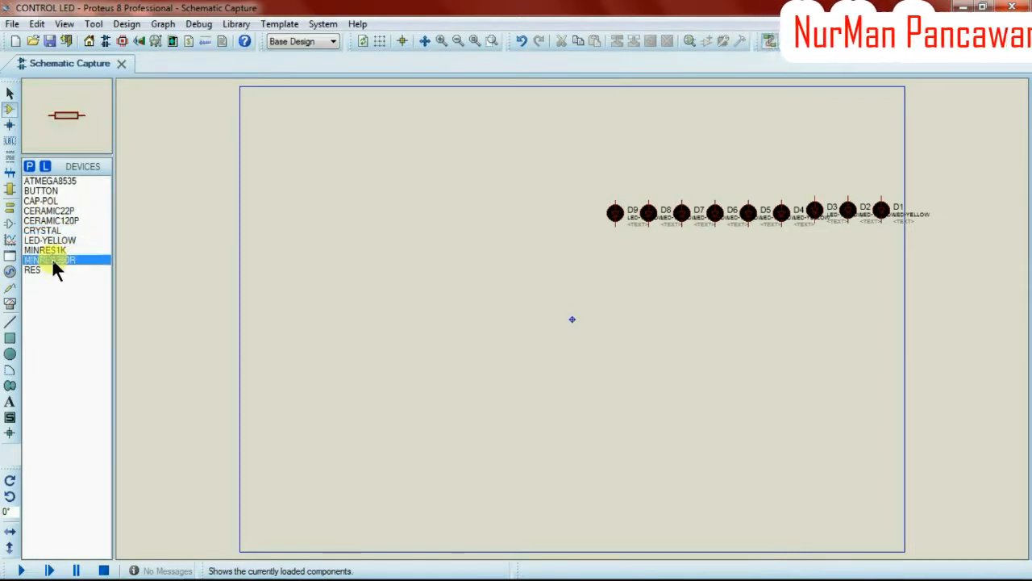
pyautogui.click(619, 167)
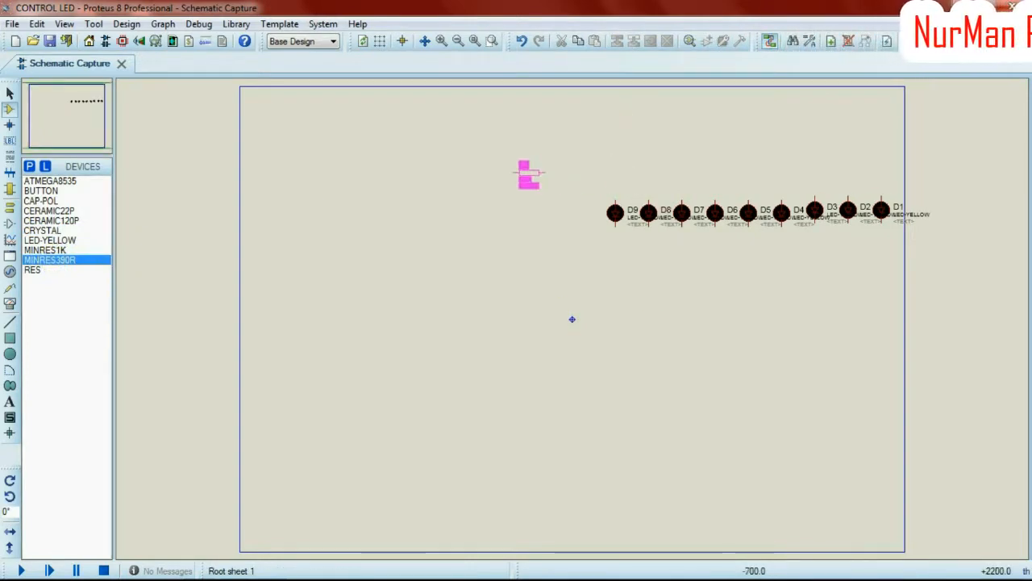
pyautogui.click(526, 174)
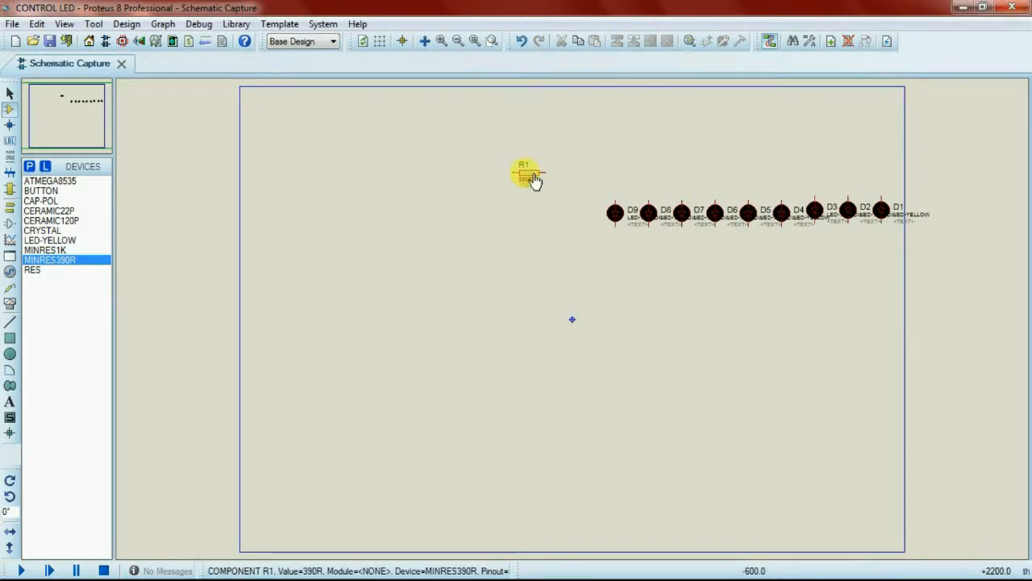
pyautogui.click(532, 178)
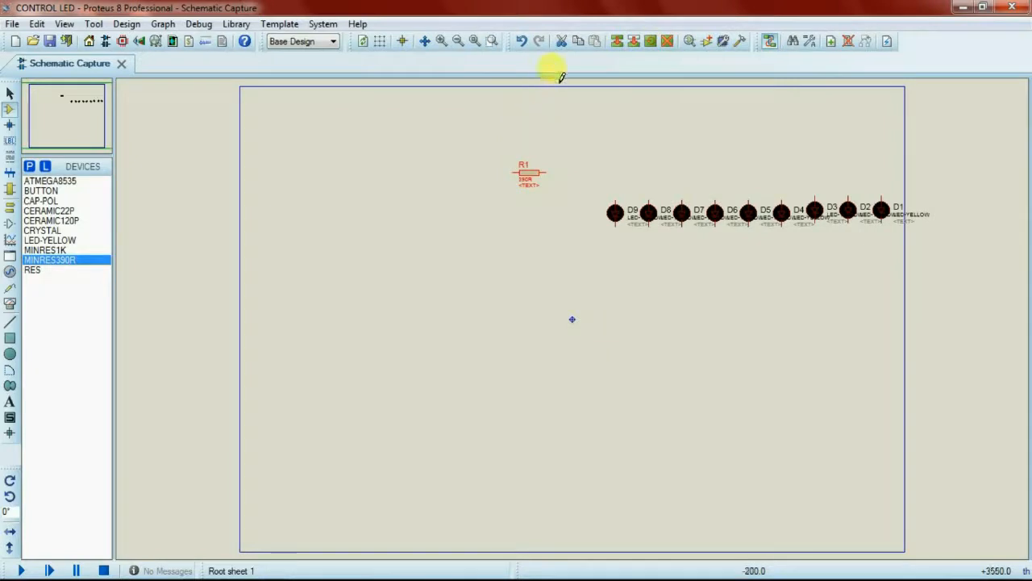
pyautogui.rightClick(529, 179)
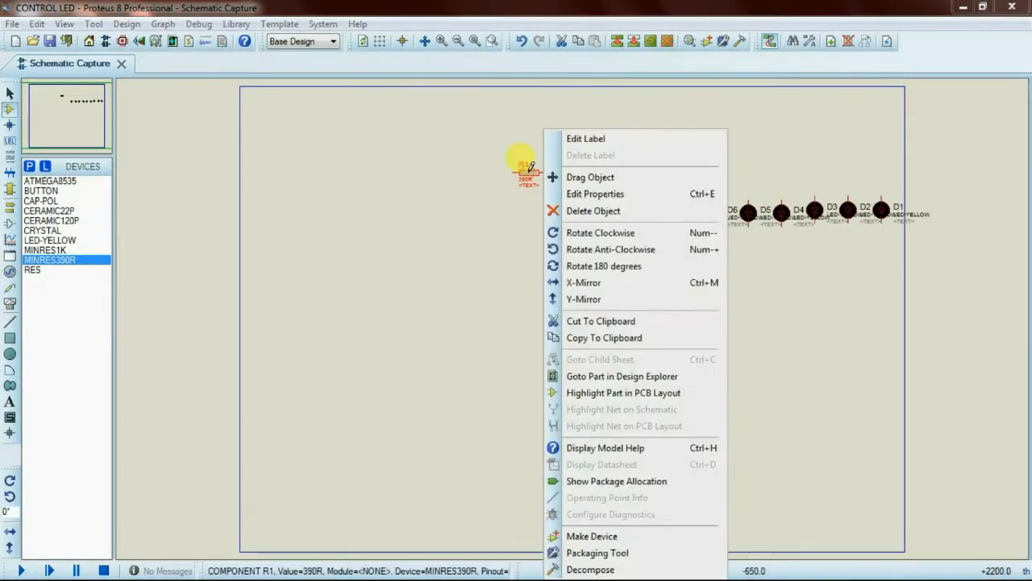
pyautogui.click(570, 231)
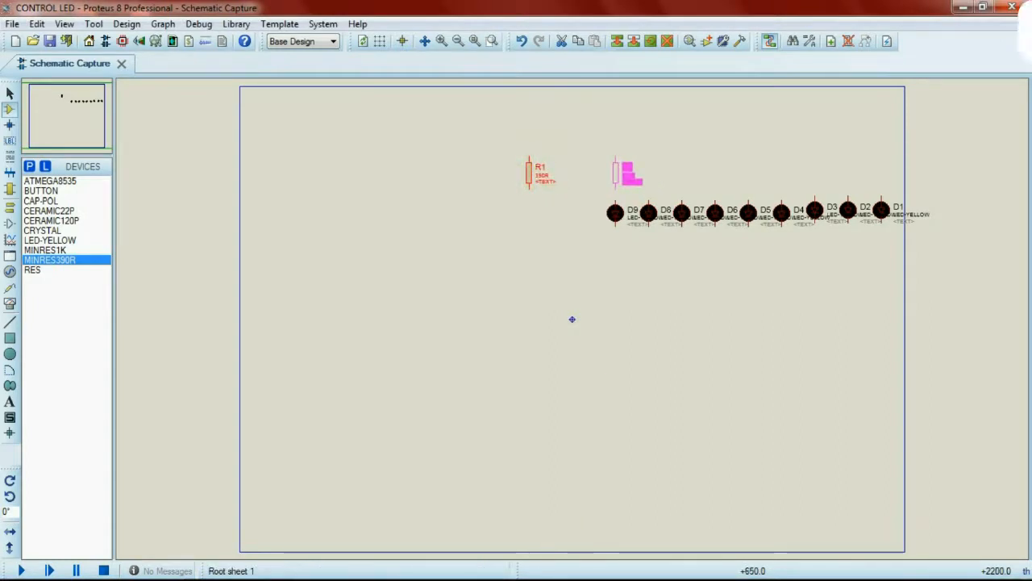
pyautogui.click(616, 172)
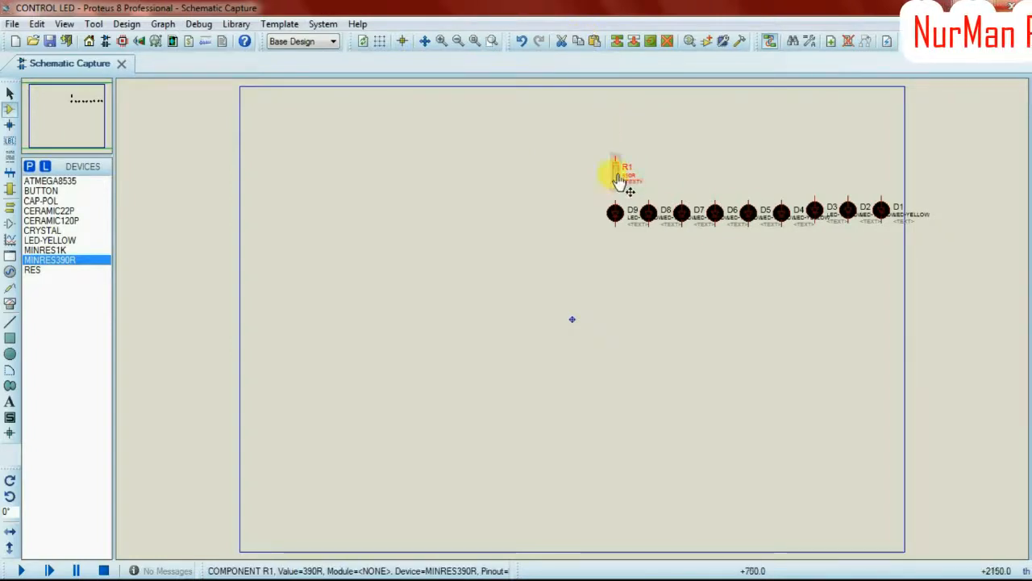
# Paste two copies of the vertical 390R resistor above LEDs D8 and D7 and align them with R1.
pyautogui.click(595, 43)
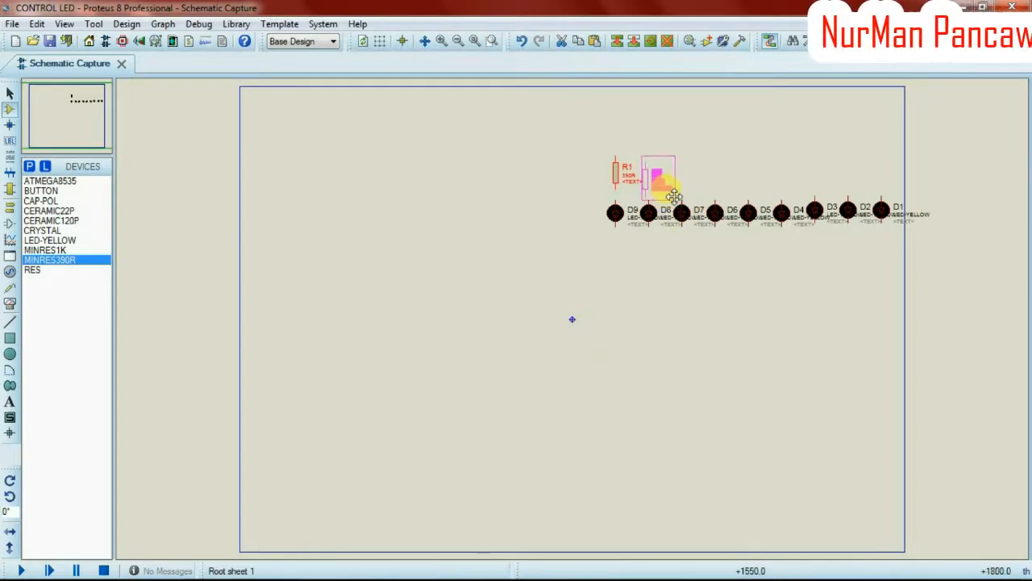
pyautogui.click(670, 196)
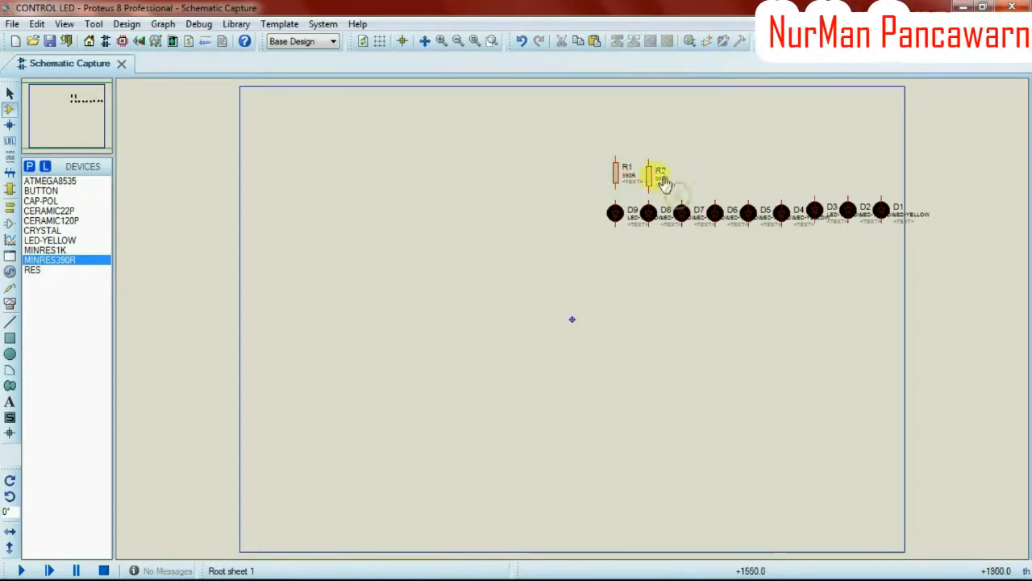
pyautogui.click(597, 39)
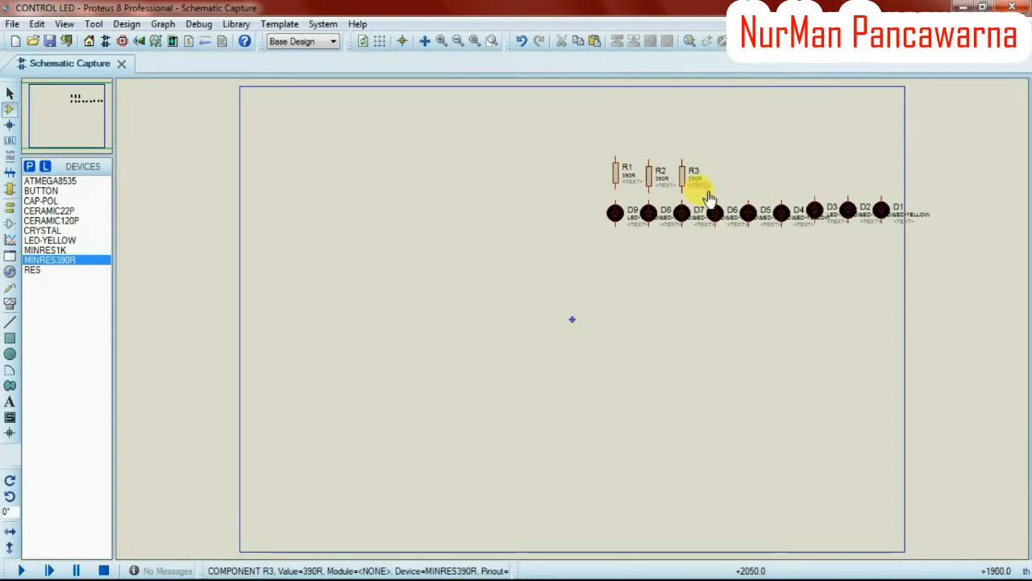
pyautogui.click(650, 179)
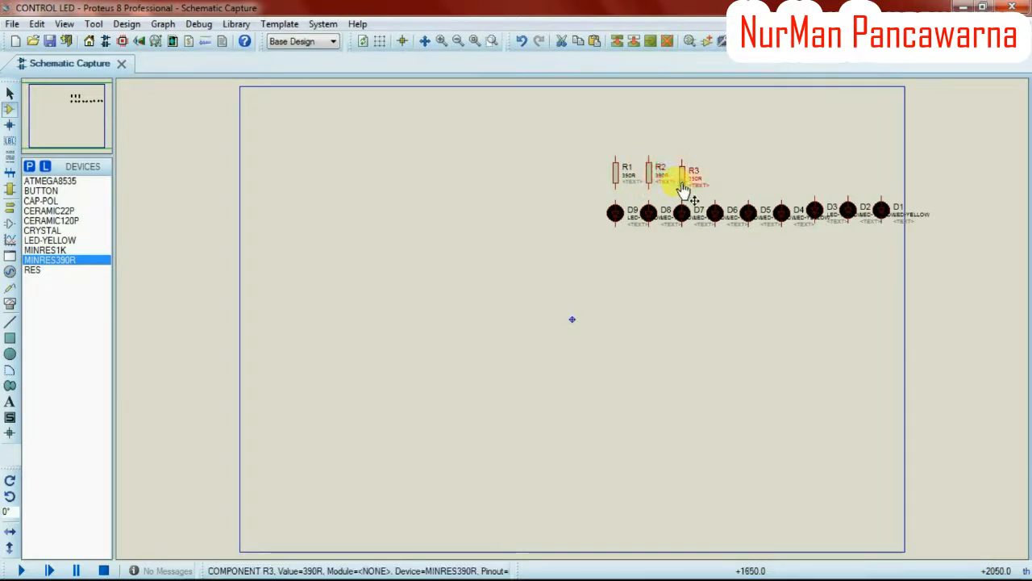
pyautogui.click(683, 188)
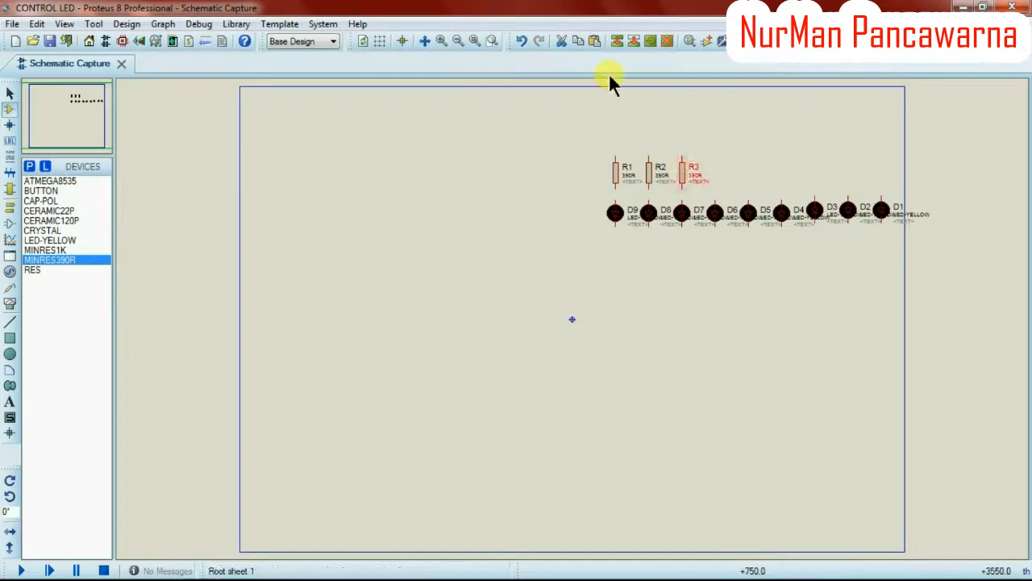
# Paste four more copies of the 390R resistor in the same row, above LEDs D6, D5, D4 and D3.
pyautogui.click(593, 42)
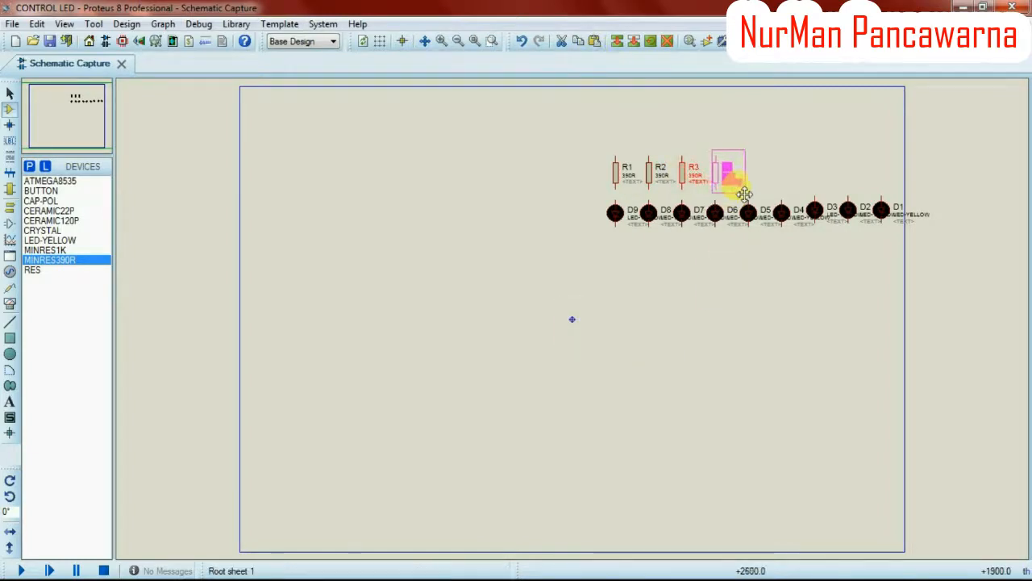
pyautogui.click(732, 193)
pyautogui.click(600, 43)
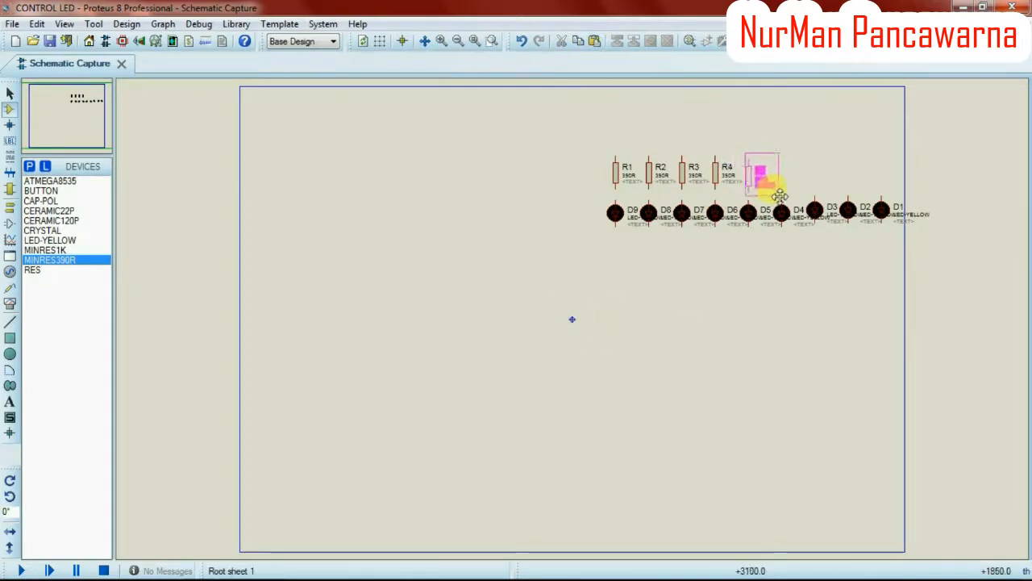
pyautogui.click(776, 194)
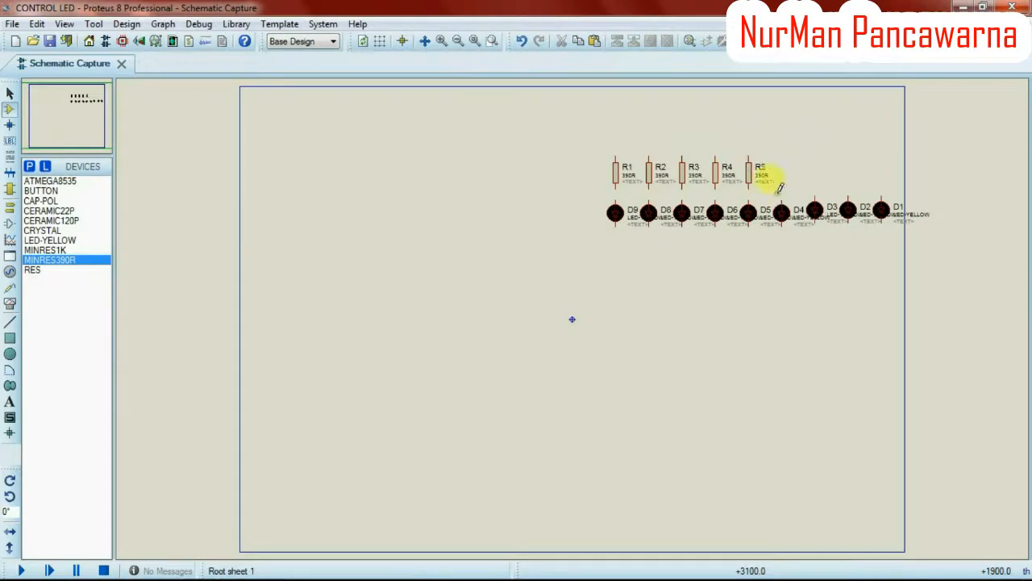
pyautogui.click(596, 40)
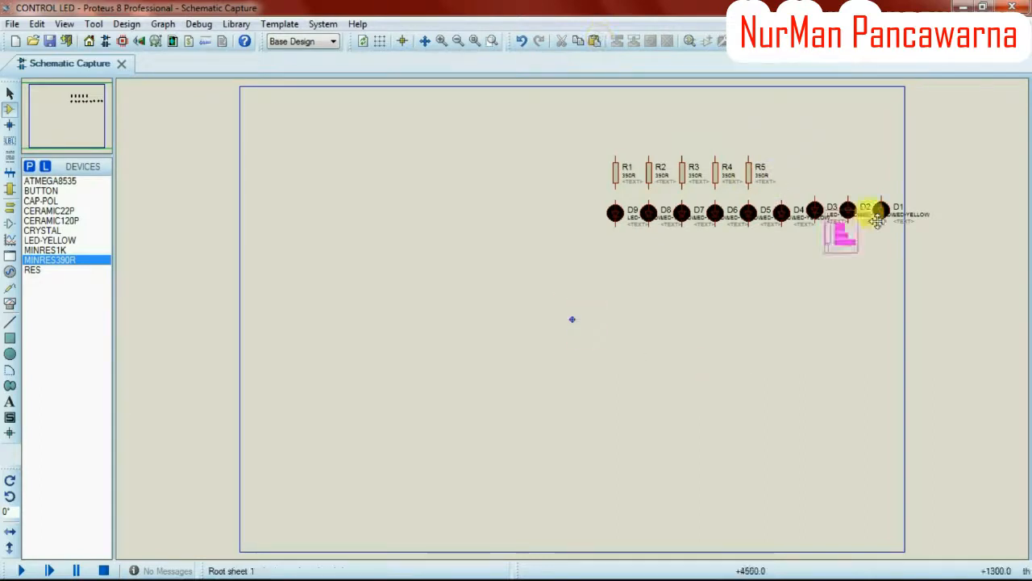
pyautogui.click(812, 192)
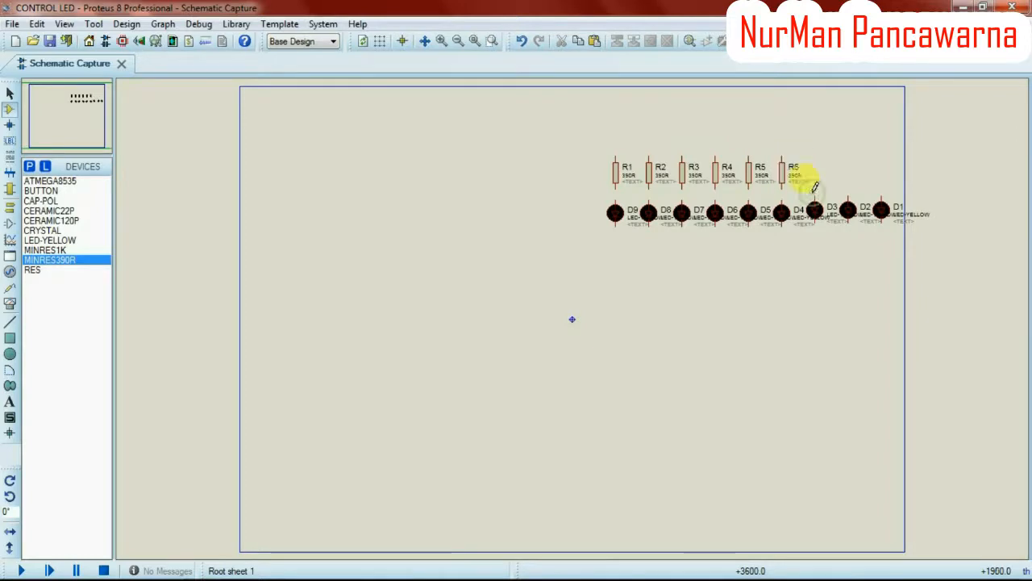
pyautogui.click(604, 49)
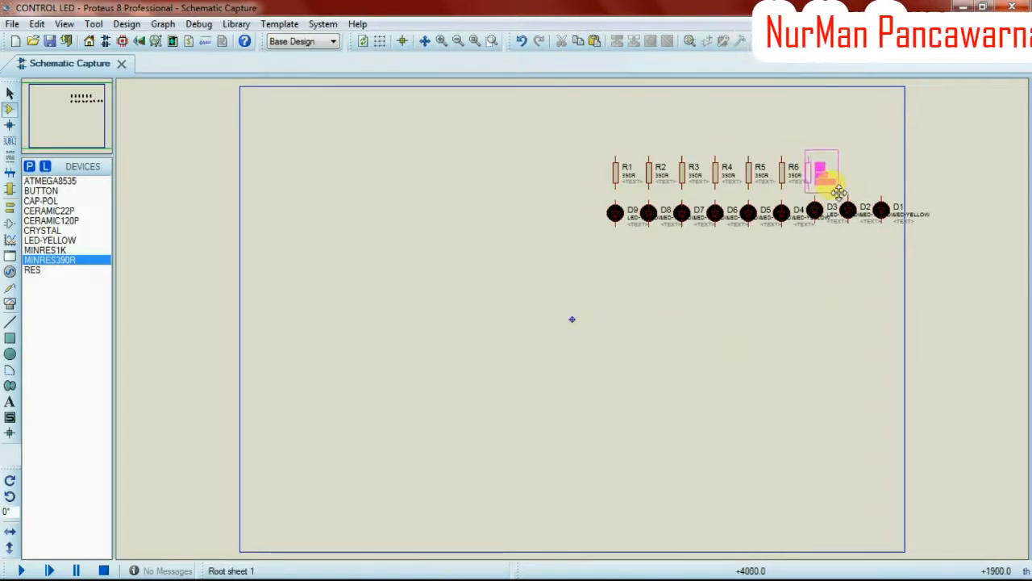
pyautogui.click(840, 190)
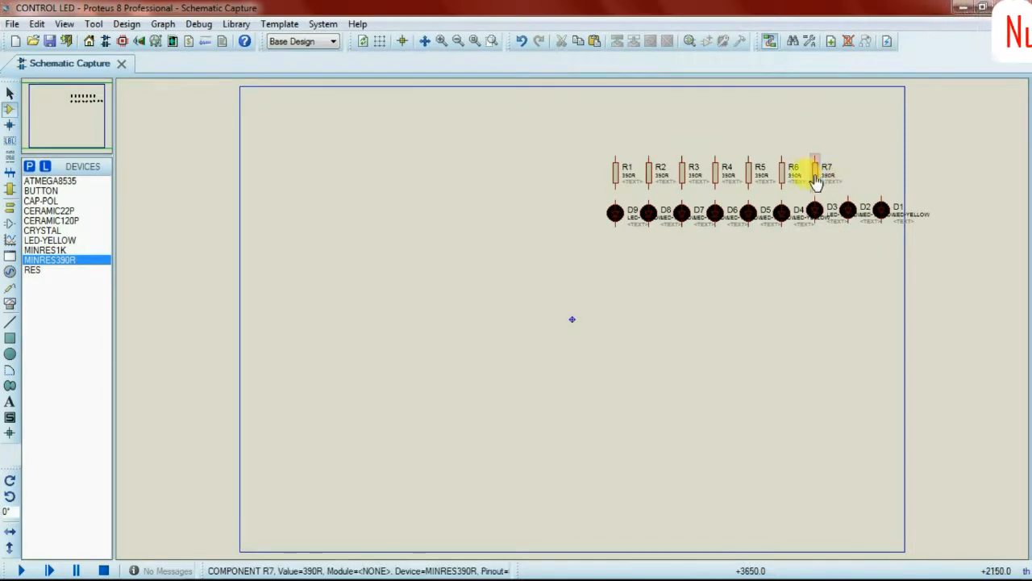
# Shift resistor R7 slightly upward and paste another 390R resistor level with it above LED D2.
pyautogui.click(815, 179)
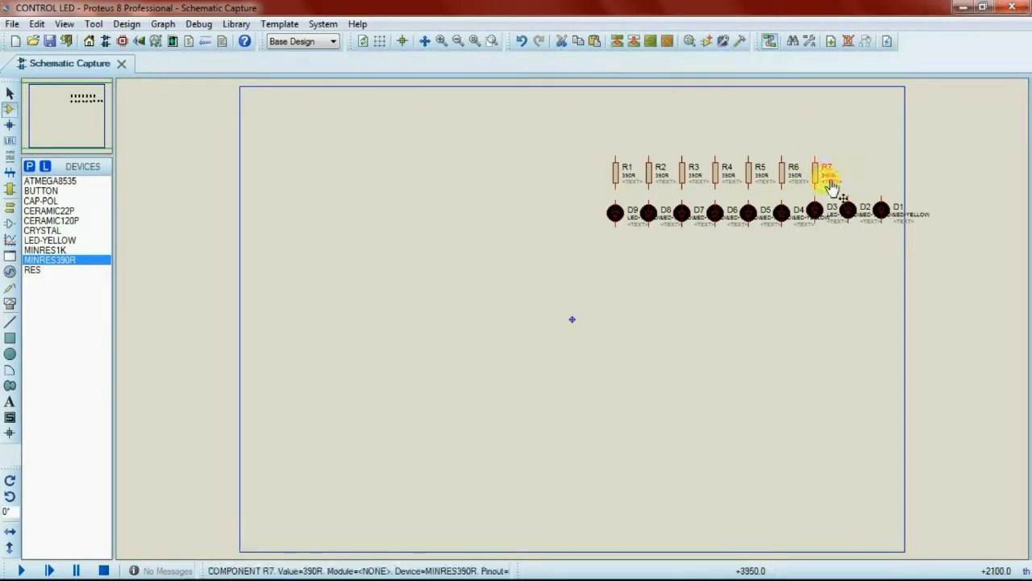
pyautogui.click(816, 179)
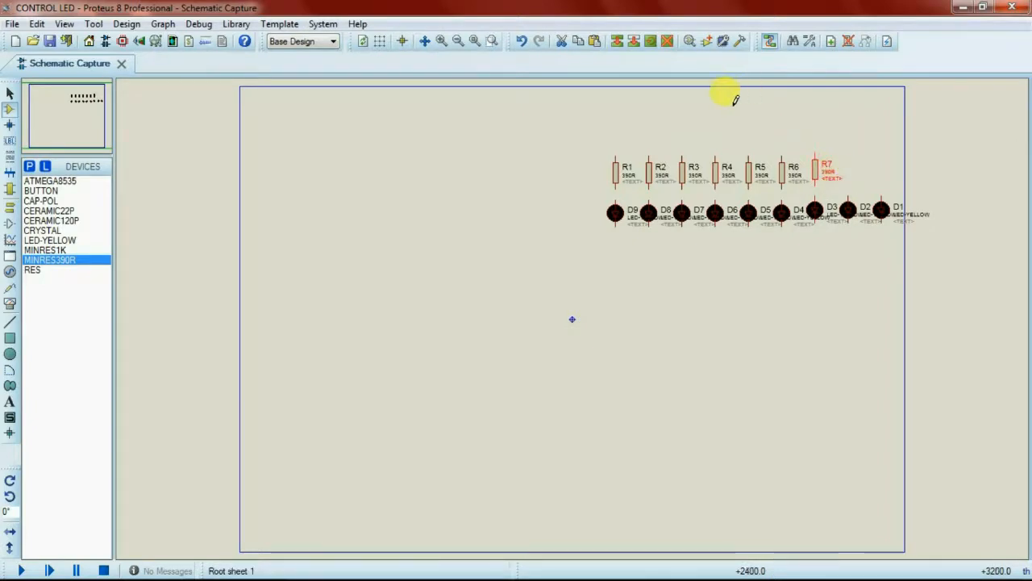
pyautogui.click(597, 39)
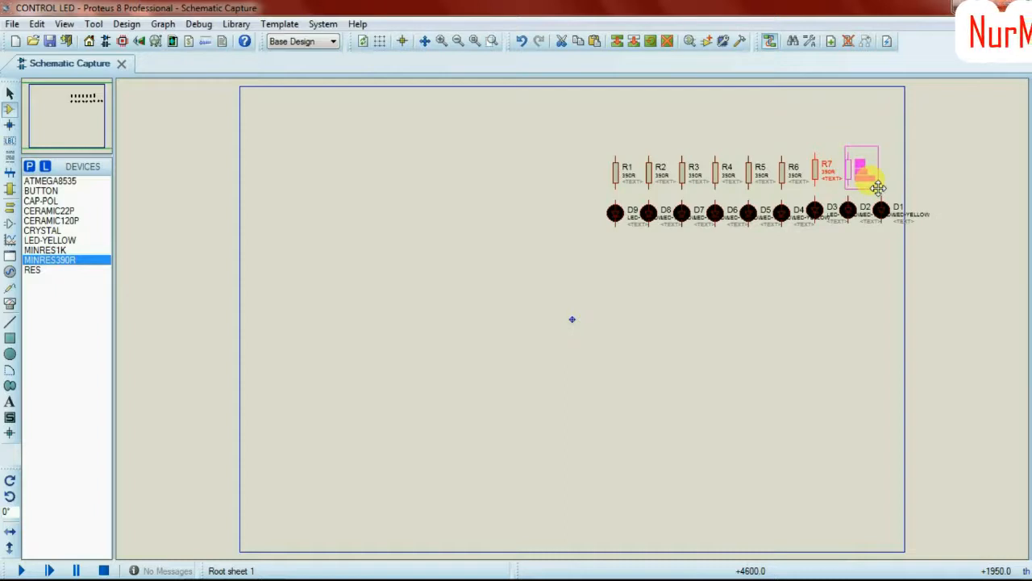
pyautogui.click(876, 185)
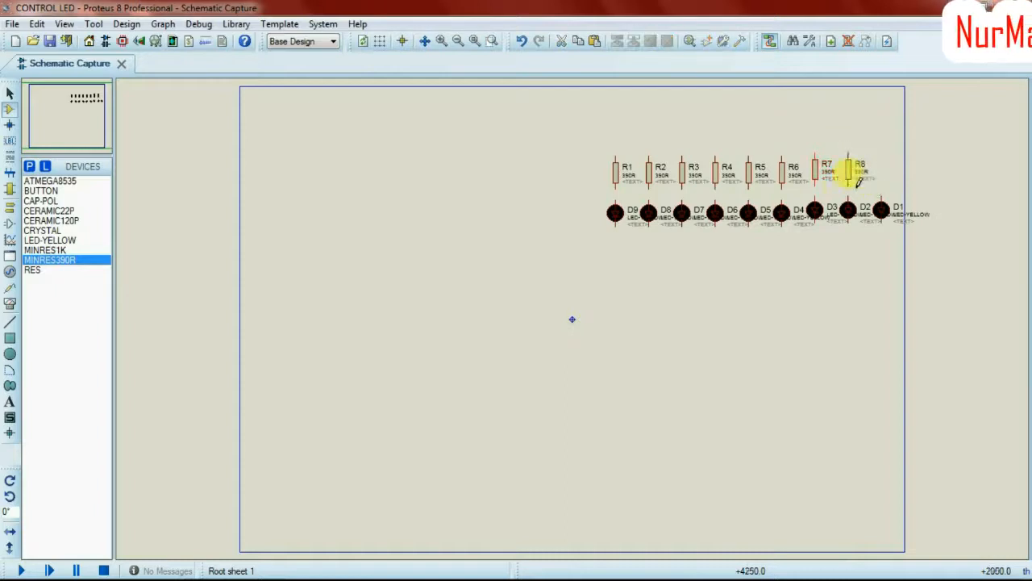
# Align D3 to D1 and resistors R7 and R8 with their rows, and paste another 390R resistor above LED D1.
pyautogui.click(816, 211)
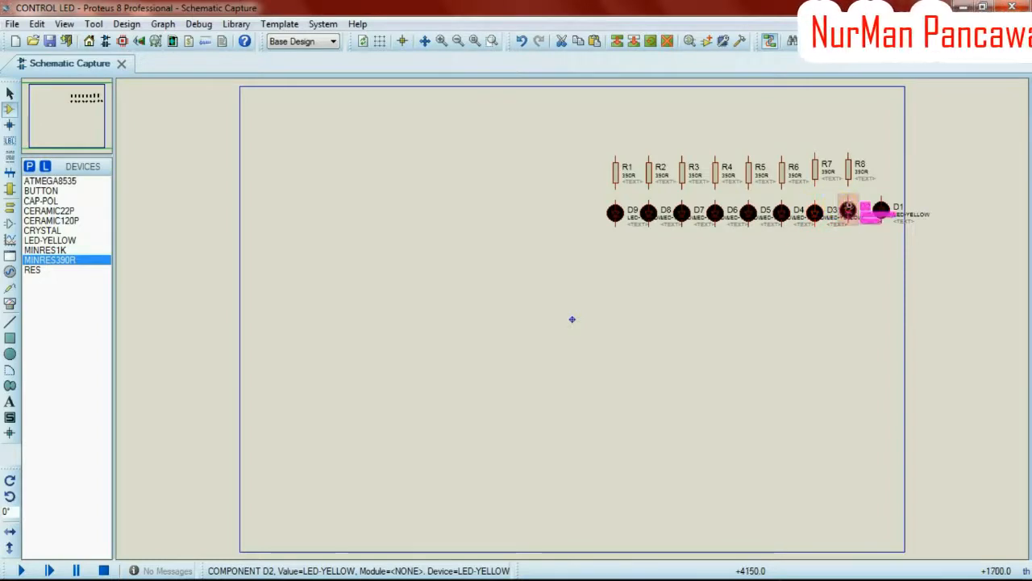
pyautogui.moveTo(848, 206); pyautogui.dragTo(886, 219)
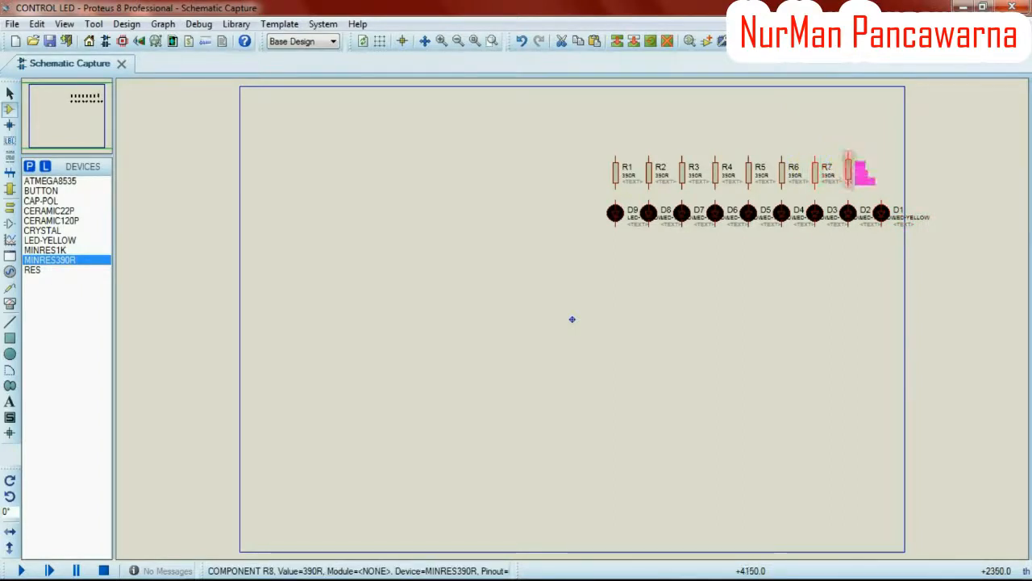
pyautogui.moveTo(850, 170); pyautogui.dragTo(850, 170)
pyautogui.click(595, 40)
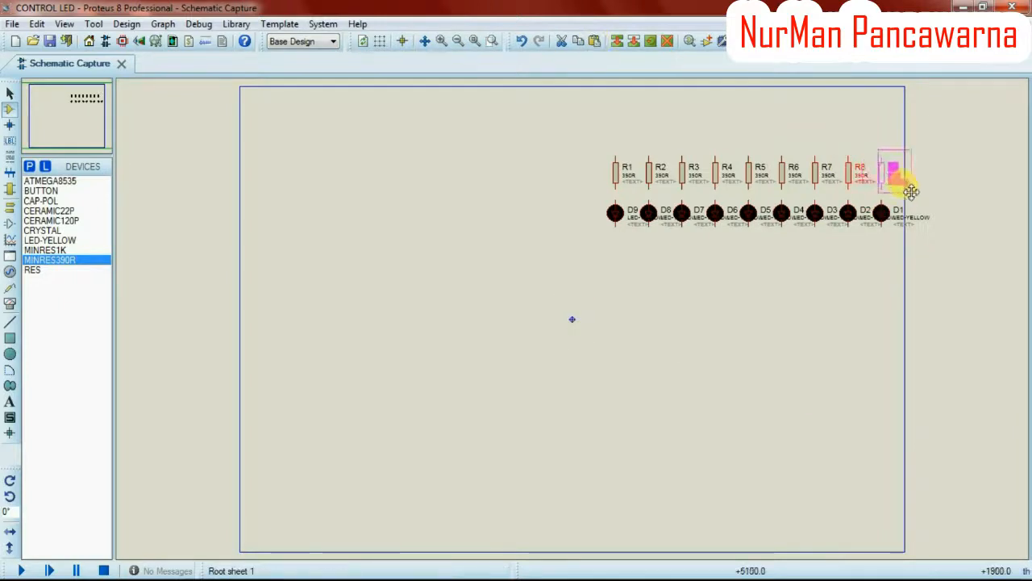
pyautogui.click(911, 191)
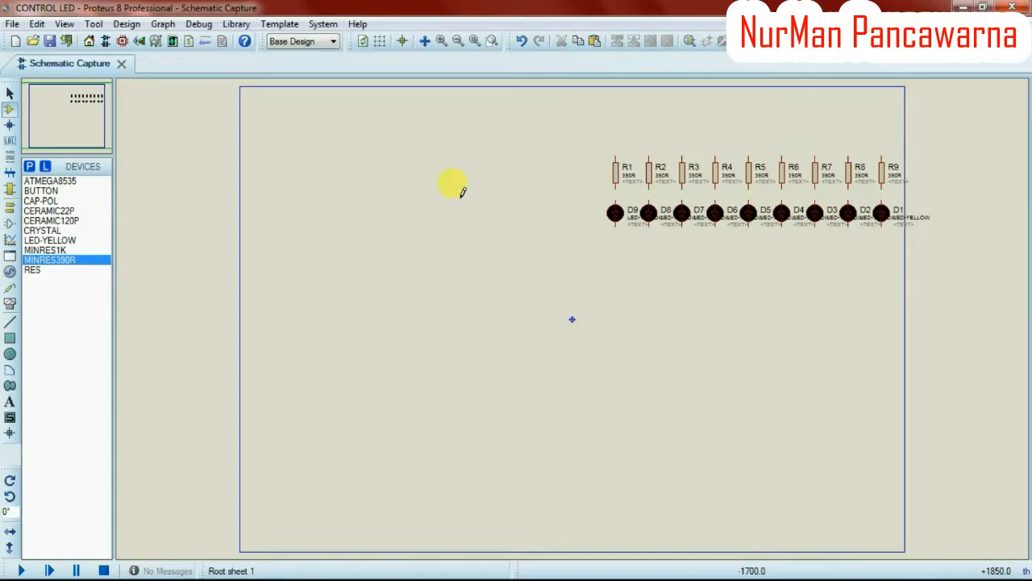
# Place a MINRES1K resistor below the LED row and rotate it to stand vertically.
pyautogui.click(54, 250)
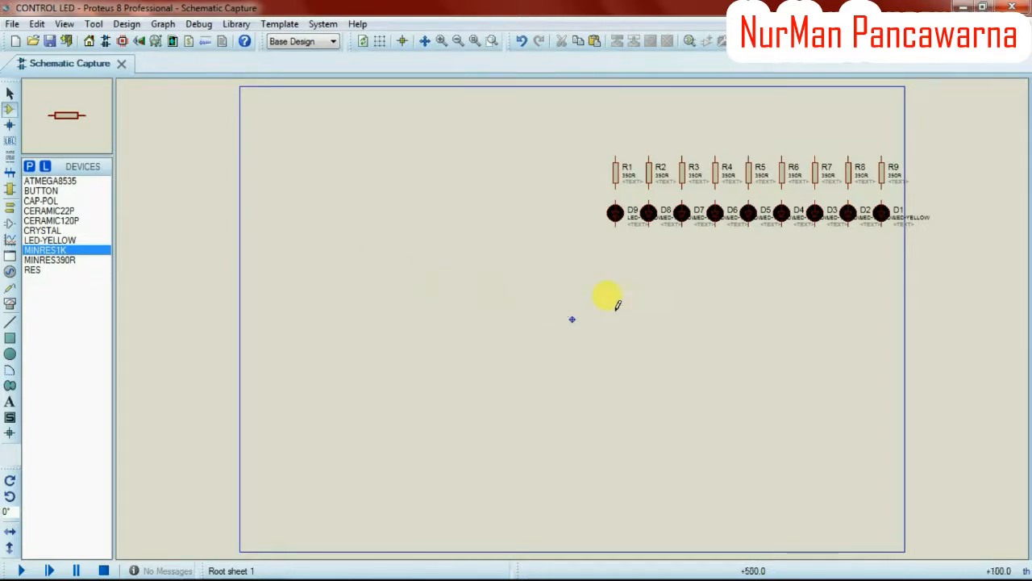
pyautogui.click(668, 280)
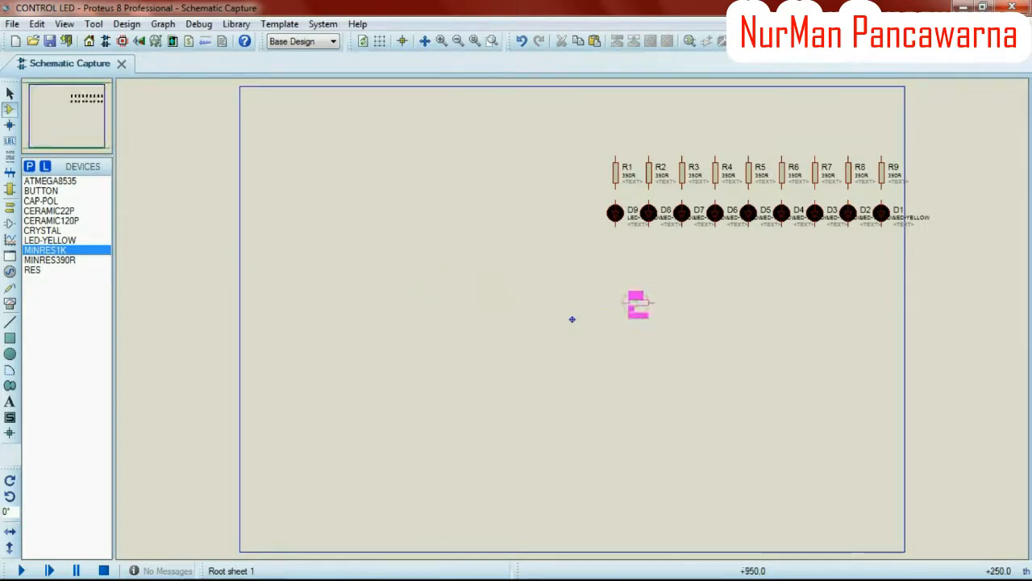
pyautogui.click(629, 301)
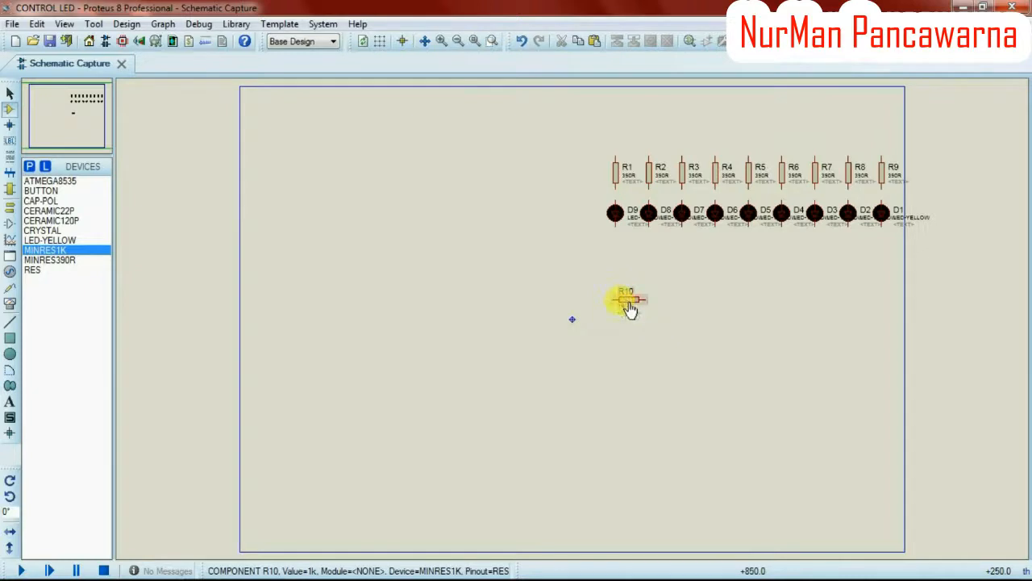
pyautogui.rightClick(629, 305)
pyautogui.click(716, 234)
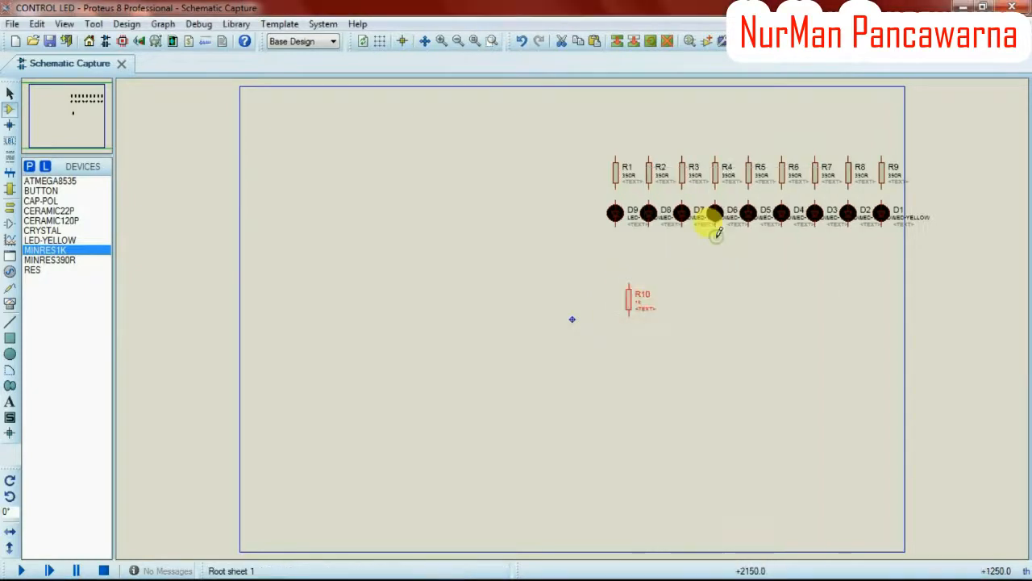
# Move the 1k resistor R10 so it stands directly beneath LED D9, in line with R1.
pyautogui.doubleClick(631, 309)
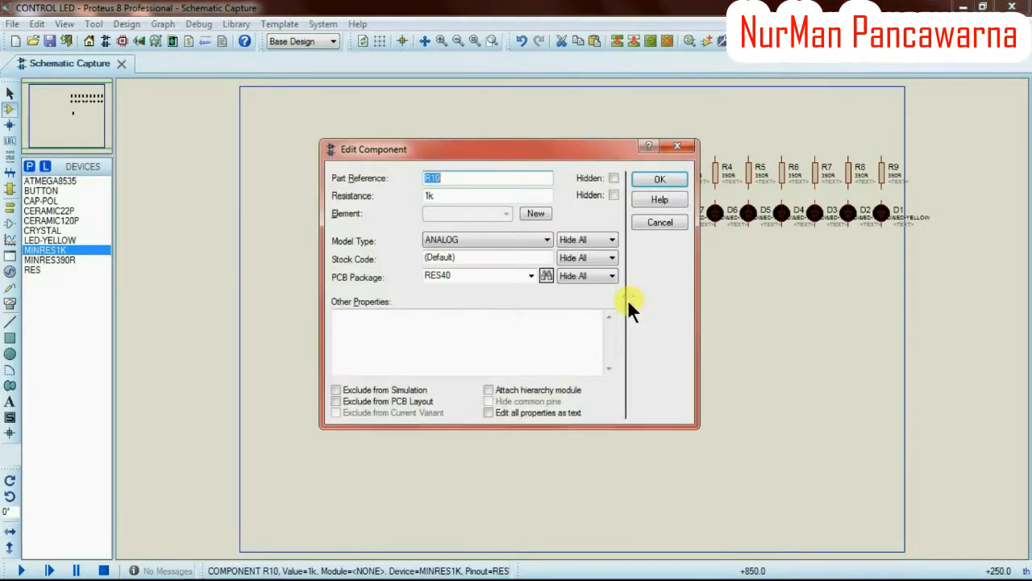
pyautogui.click(676, 147)
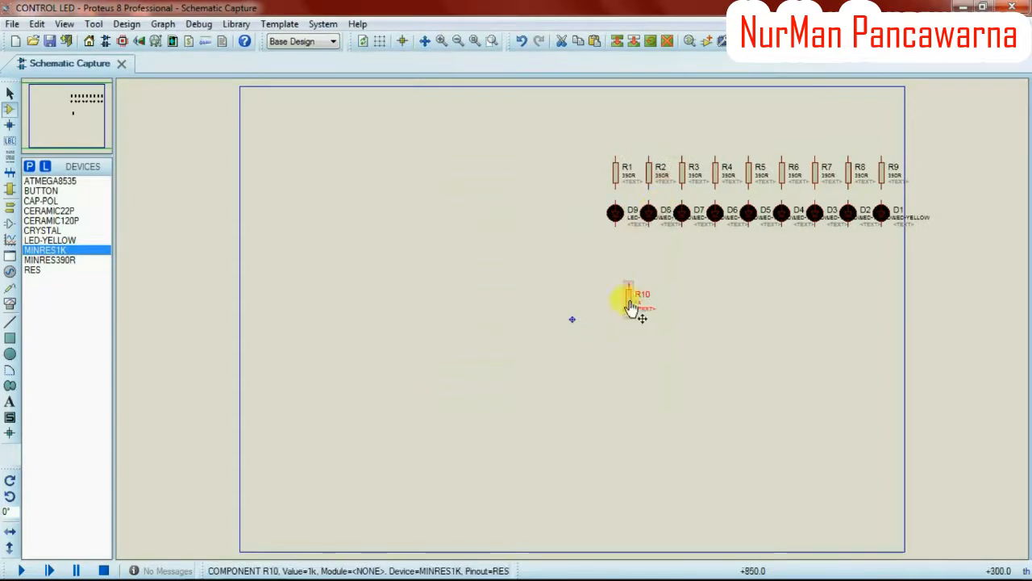
pyautogui.moveTo(632, 300); pyautogui.dragTo(625, 317)
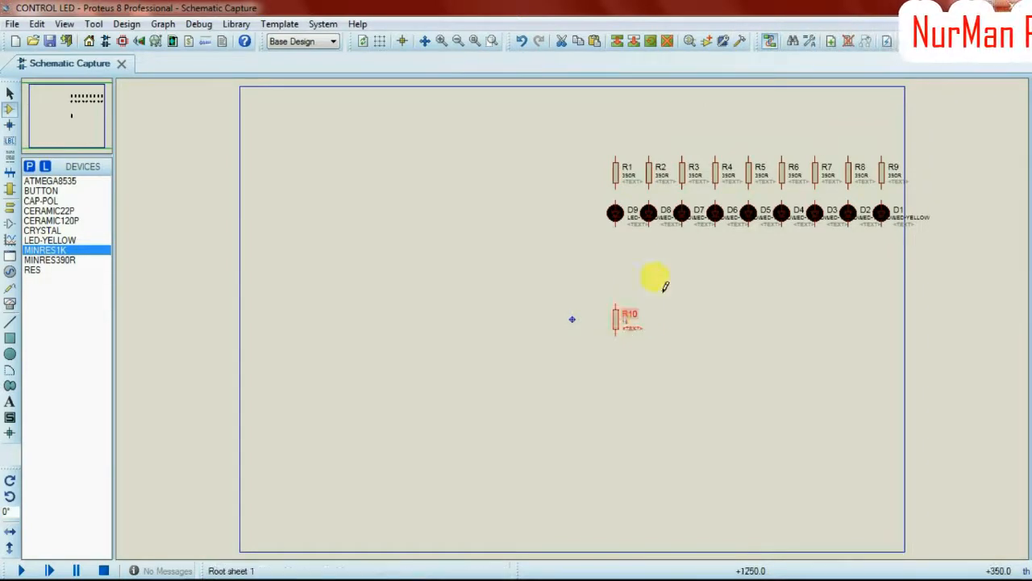
pyautogui.click(616, 219)
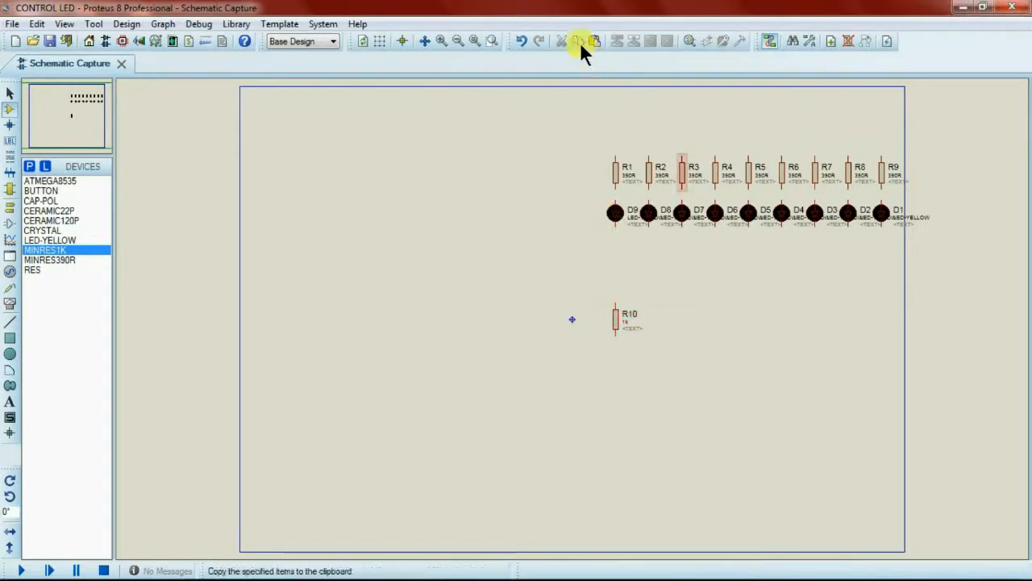
# Copy resistor R10 and paste two copies beside it in a horizontal row, roughly beneath LEDs D8 and D7.
pyautogui.click(621, 322)
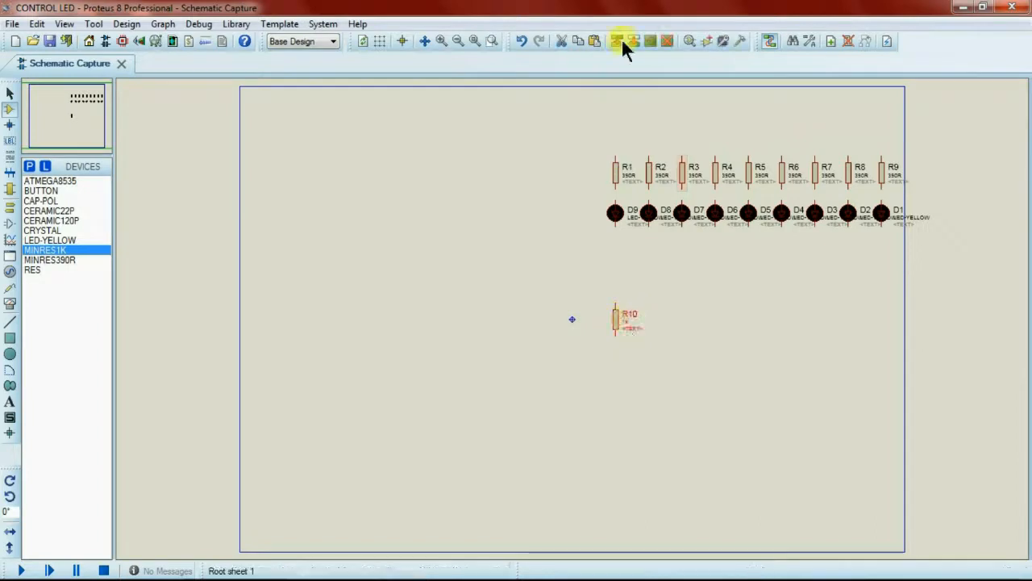
pyautogui.click(577, 42)
pyautogui.click(594, 38)
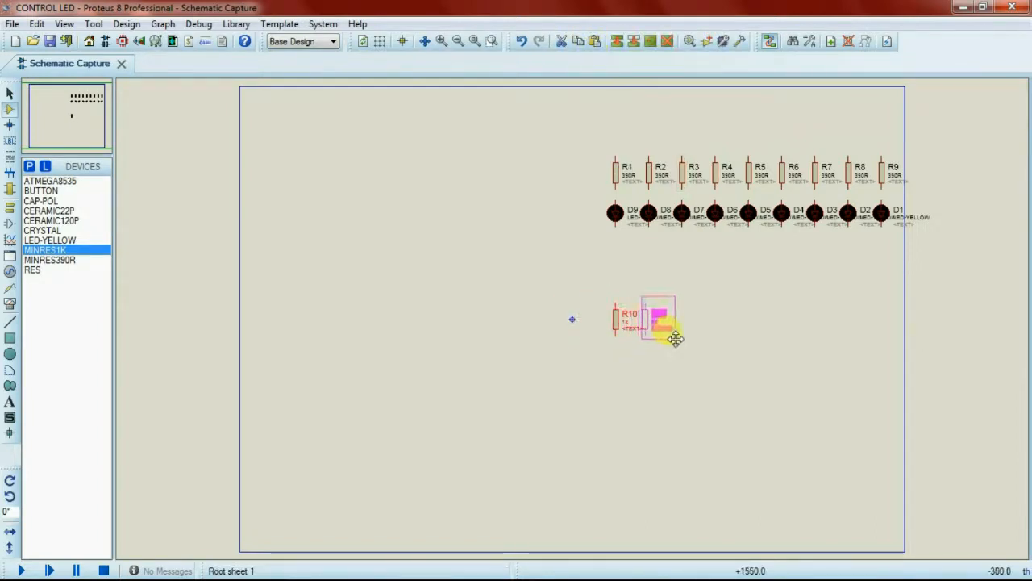
pyautogui.click(676, 339)
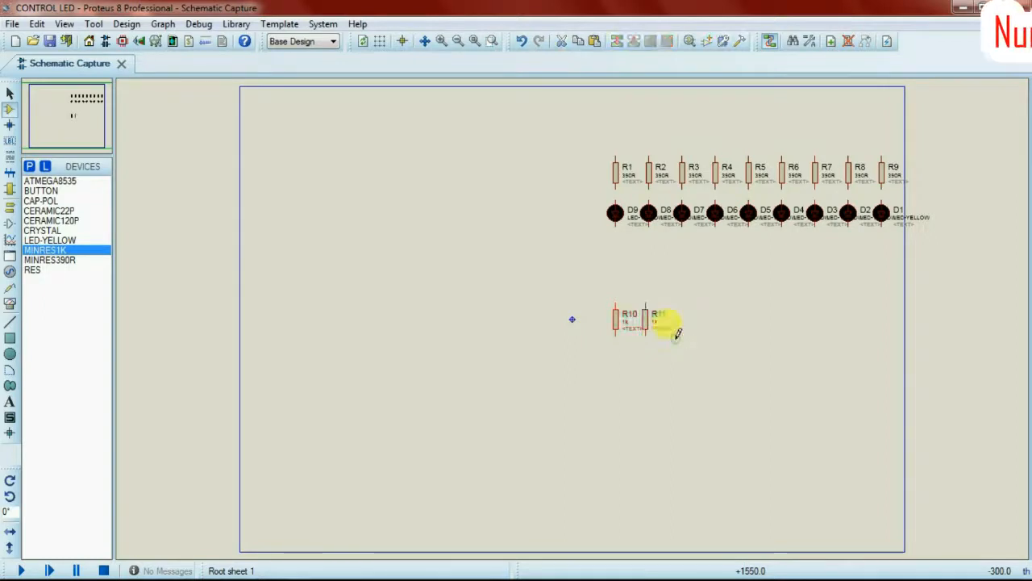
pyautogui.click(595, 40)
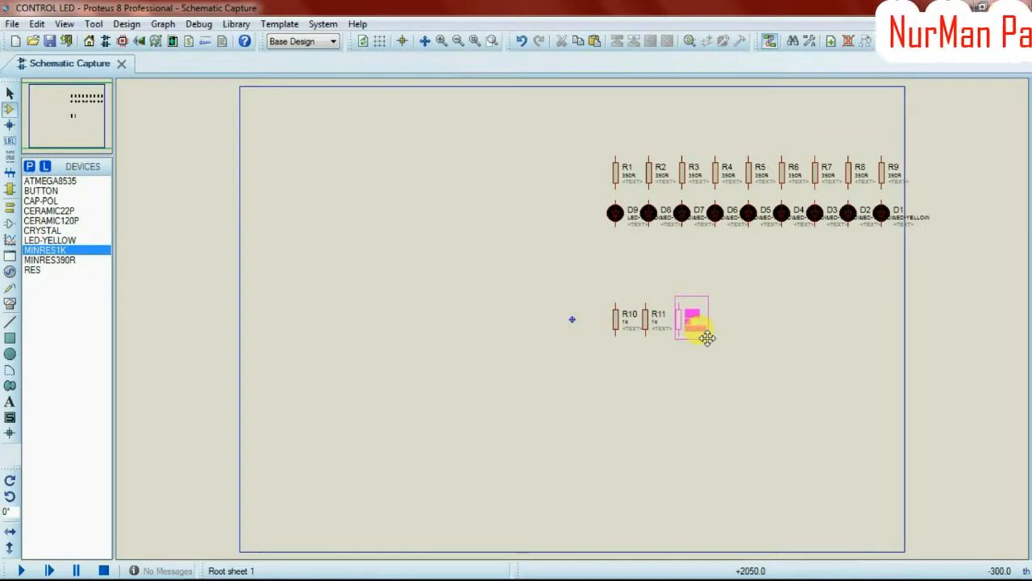
pyautogui.click(707, 337)
# Paste two more 1k resistors to the right of R12, lowering the first one to line up with the row.
pyautogui.click(596, 40)
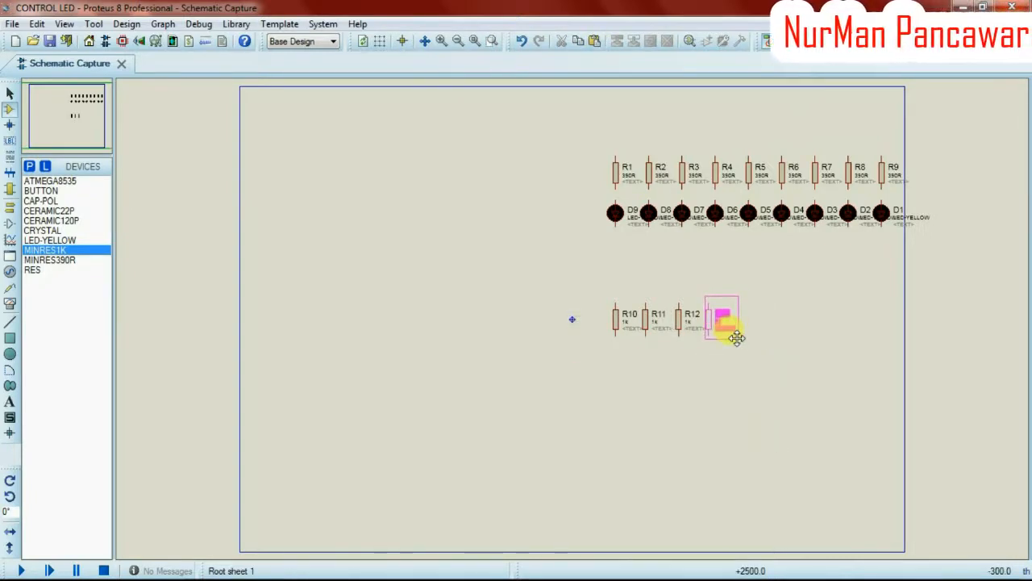
pyautogui.click(724, 333)
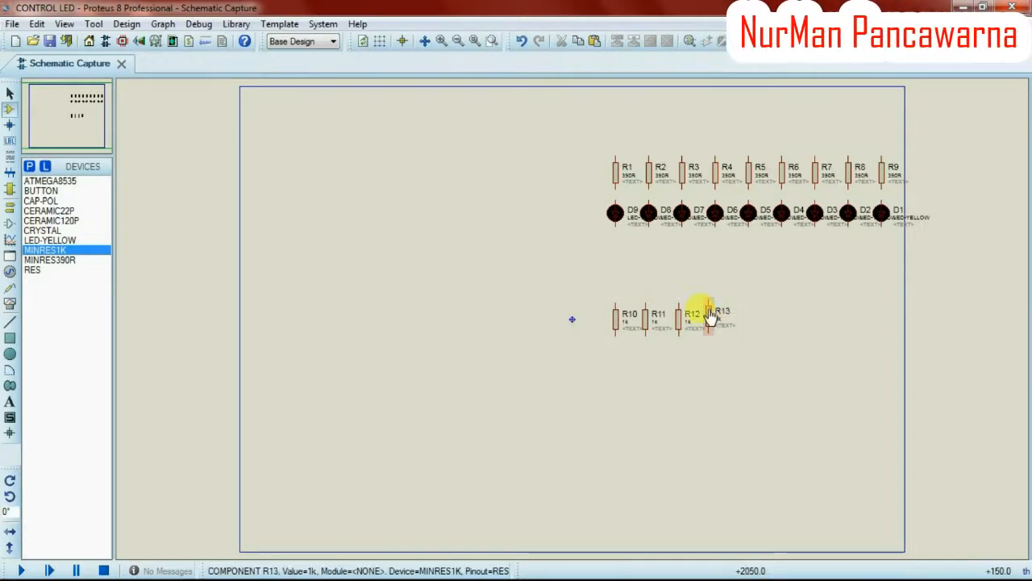
pyautogui.click(709, 313)
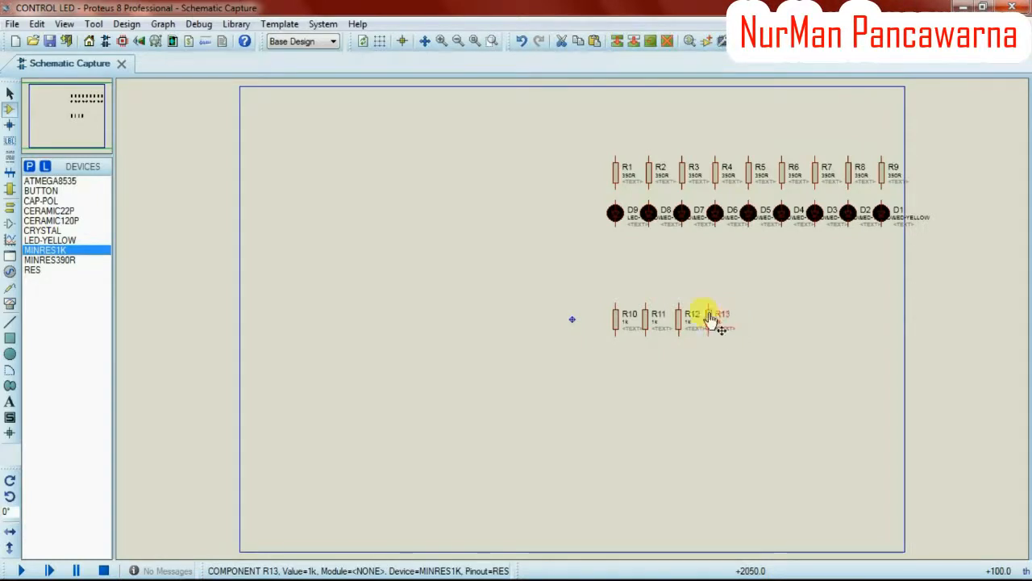
pyautogui.click(595, 40)
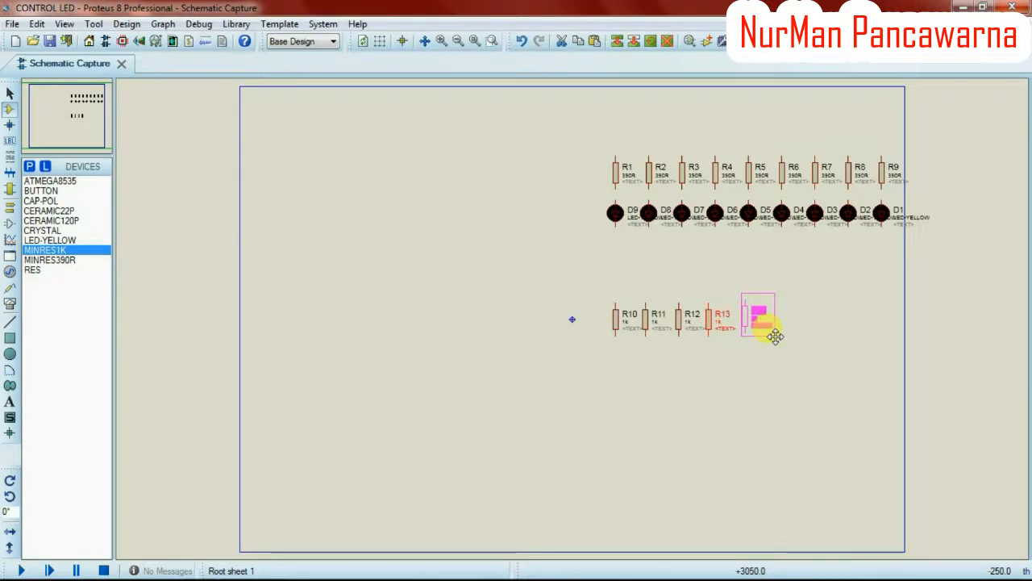
pyautogui.click(775, 338)
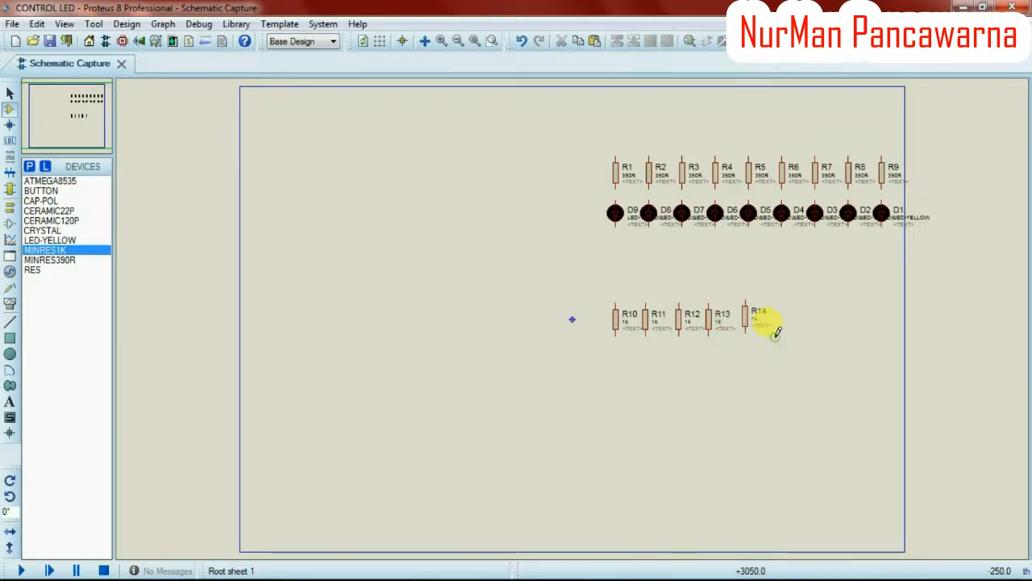
# Shift resistors R11, R12, R13 and R14 so they stand directly beneath LEDs D8, D7, D6 and D5.
pyautogui.click(647, 320)
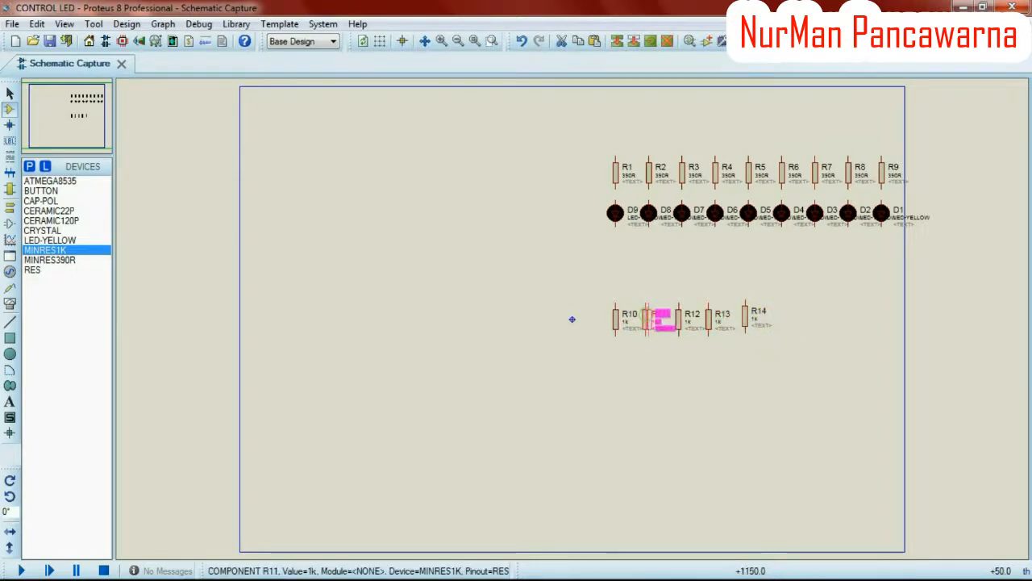
pyautogui.moveTo(660, 321); pyautogui.dragTo(668, 319)
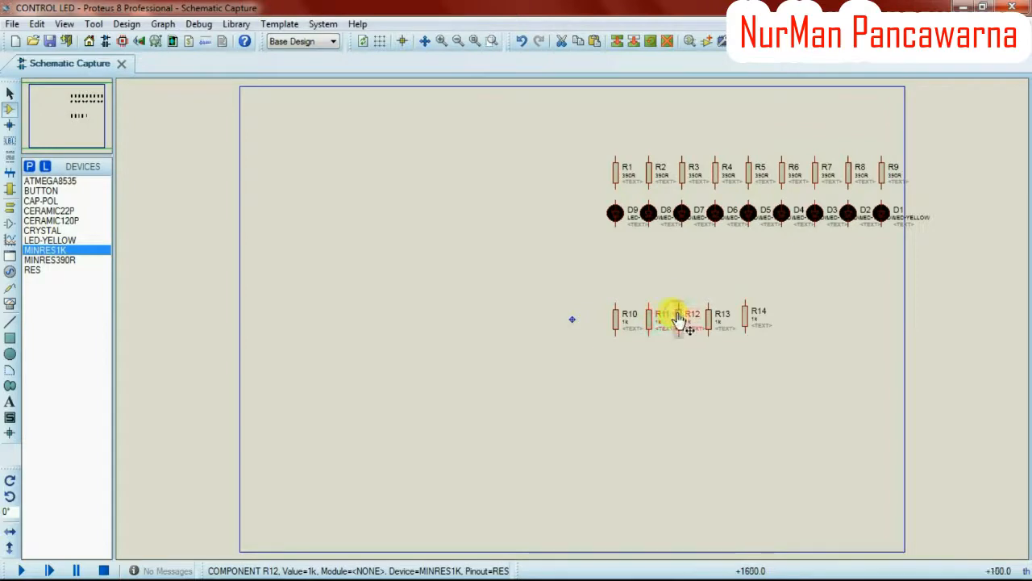
pyautogui.click(682, 320)
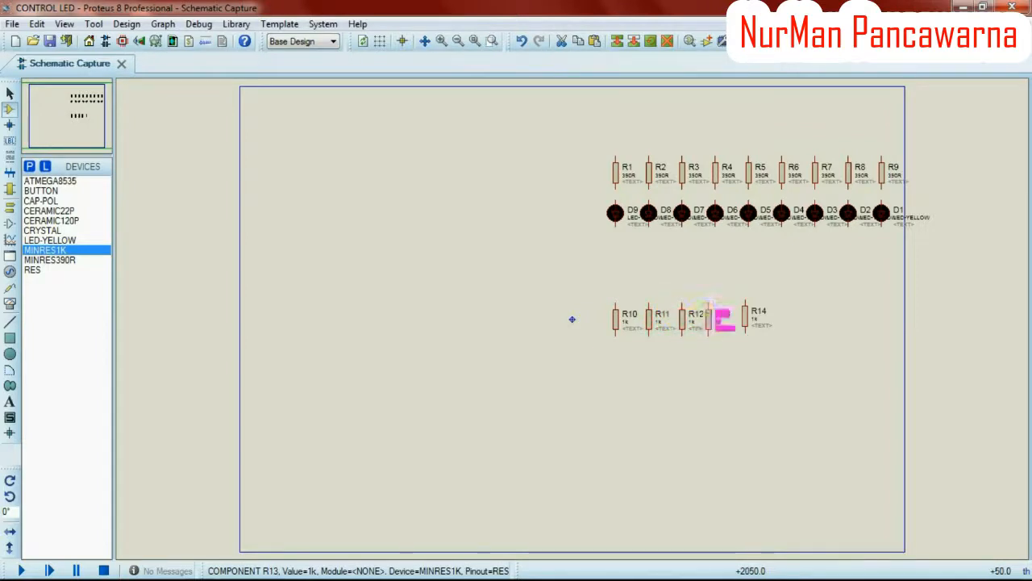
pyautogui.moveTo(710, 317); pyautogui.dragTo(717, 320)
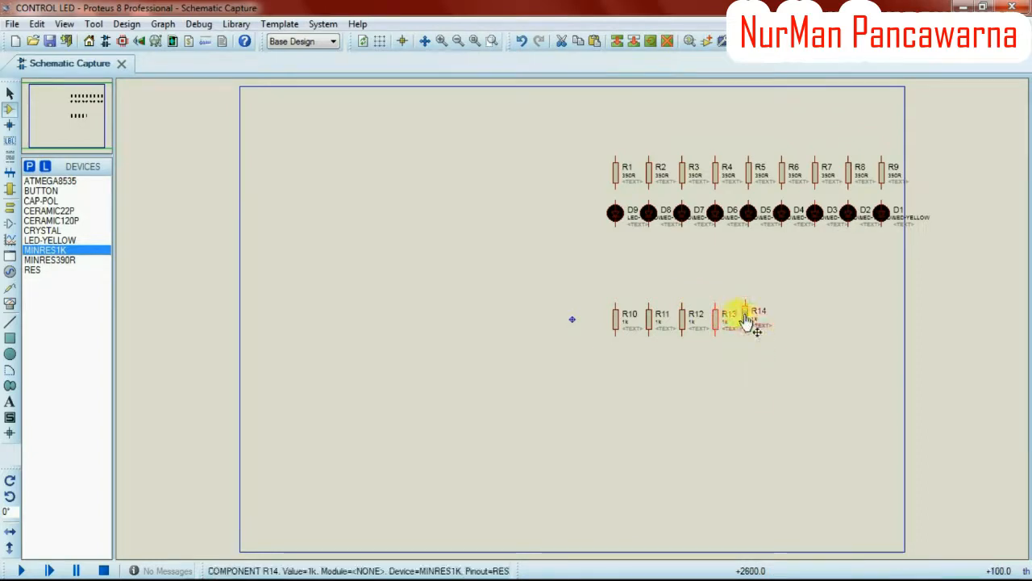
pyautogui.click(750, 317)
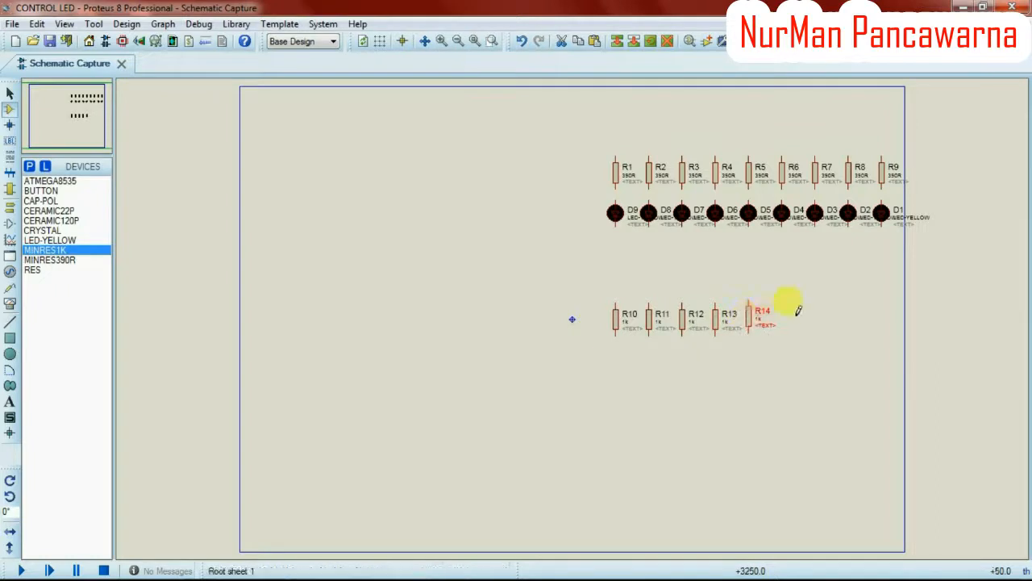
# Paste two further copies of the 1k resistor beneath LEDs D4 and D3, shifting the second into line with D3.
pyautogui.click(597, 45)
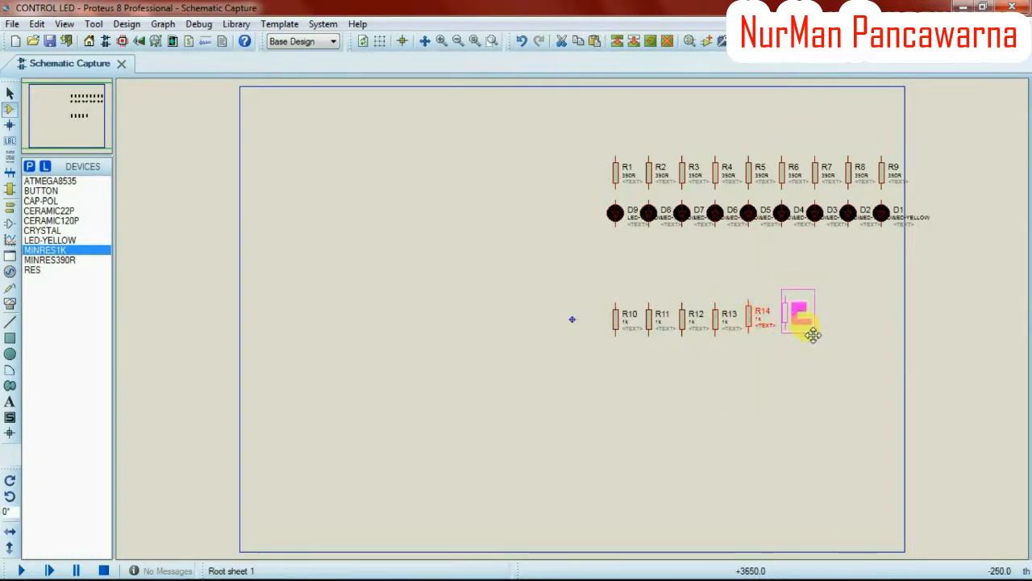
pyautogui.click(810, 335)
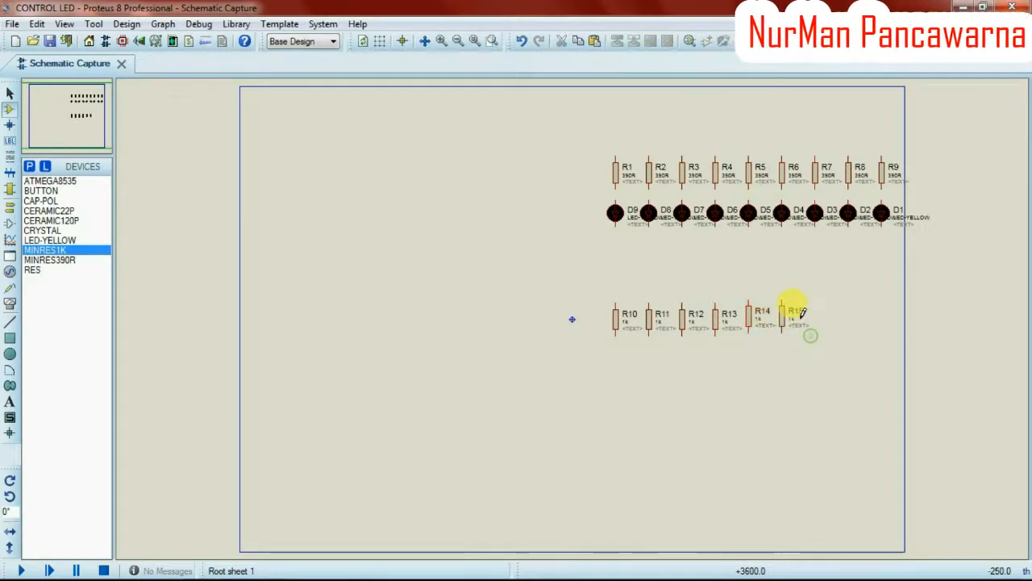
pyautogui.click(595, 41)
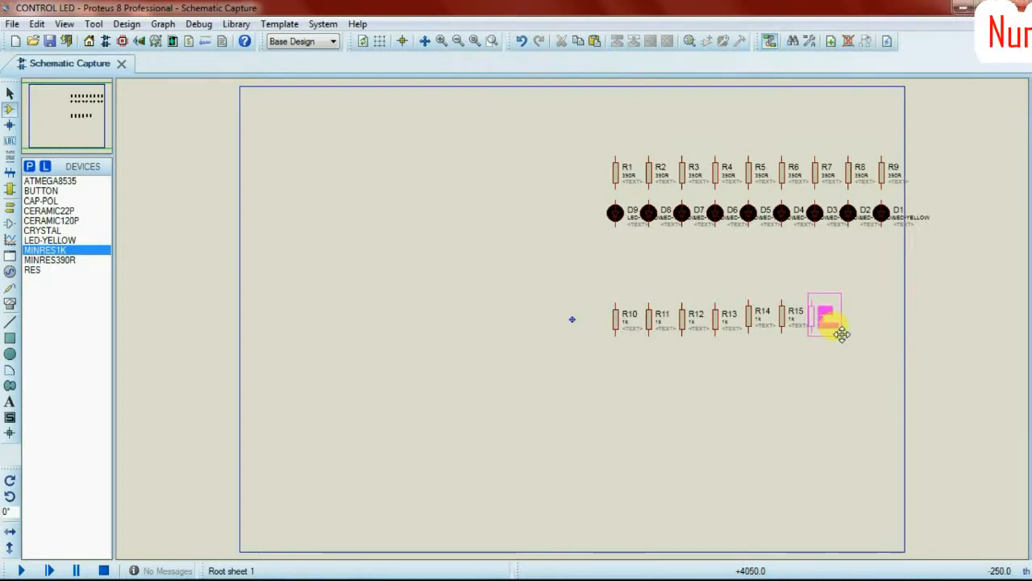
pyautogui.click(841, 333)
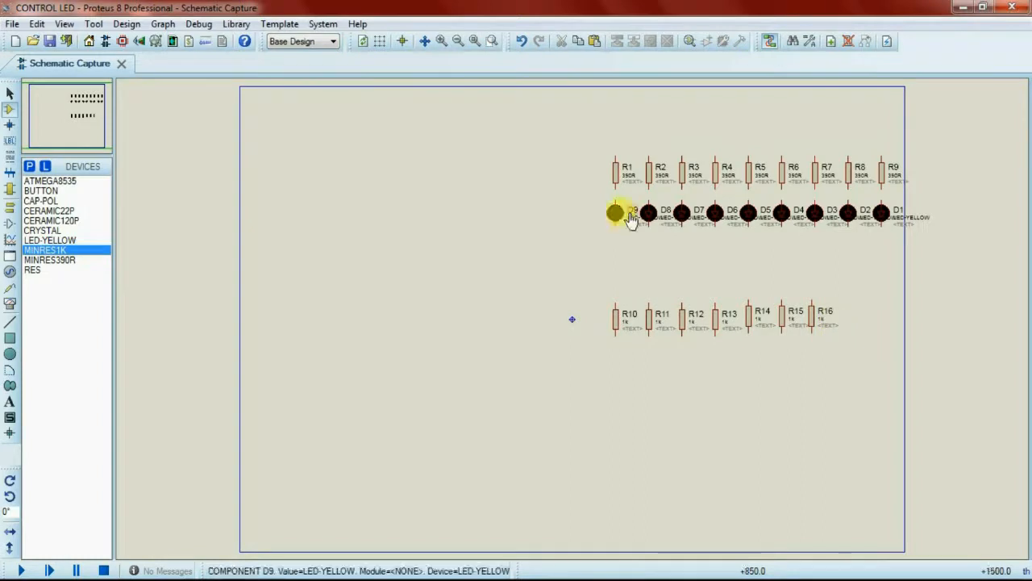
pyautogui.click(814, 225)
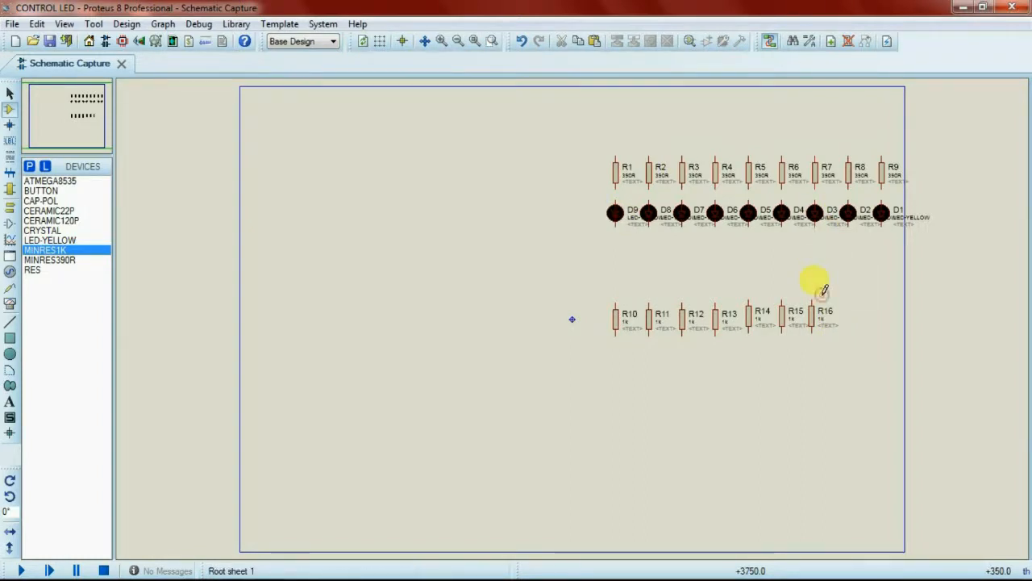
pyautogui.click(815, 317)
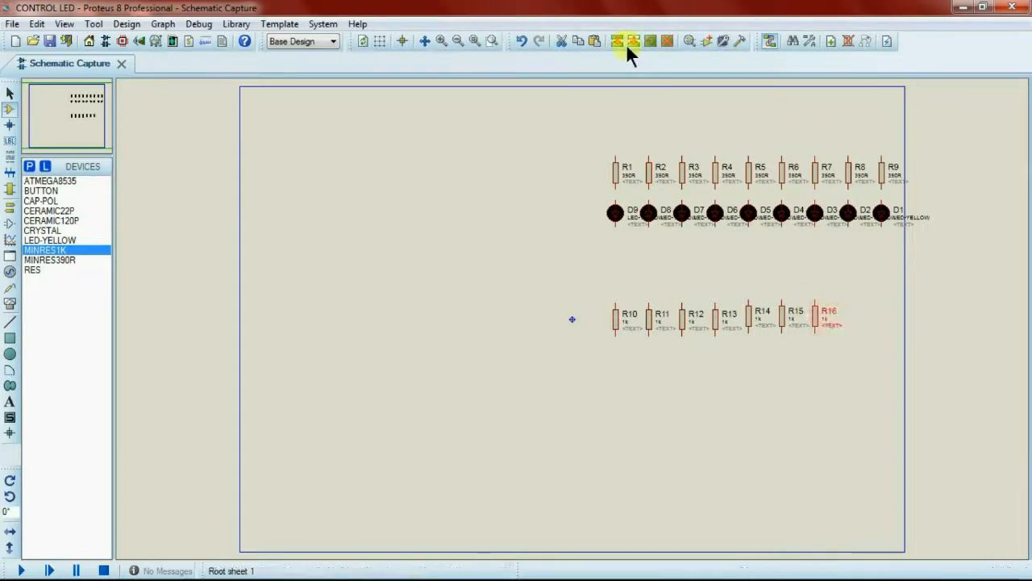
# Paste two more 1k resistors to the right of R16, placing them beneath LEDs D2 and D1.
pyautogui.click(598, 42)
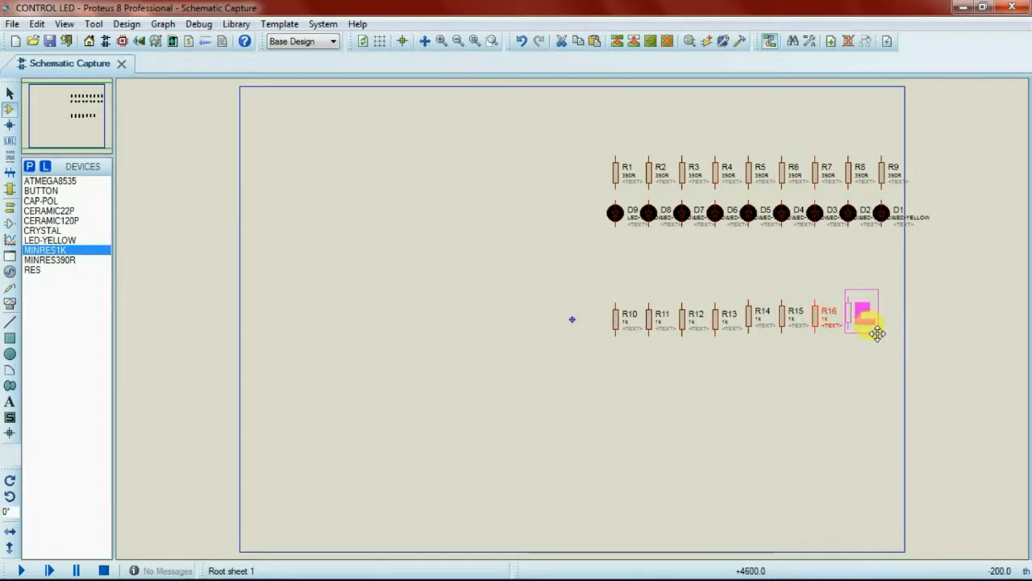
pyautogui.click(878, 331)
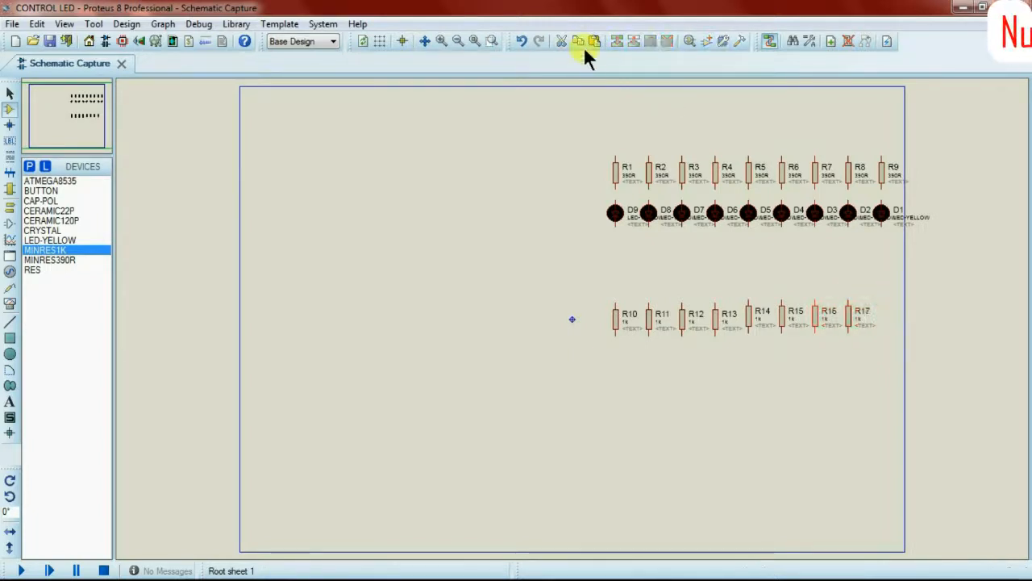
pyautogui.click(582, 326)
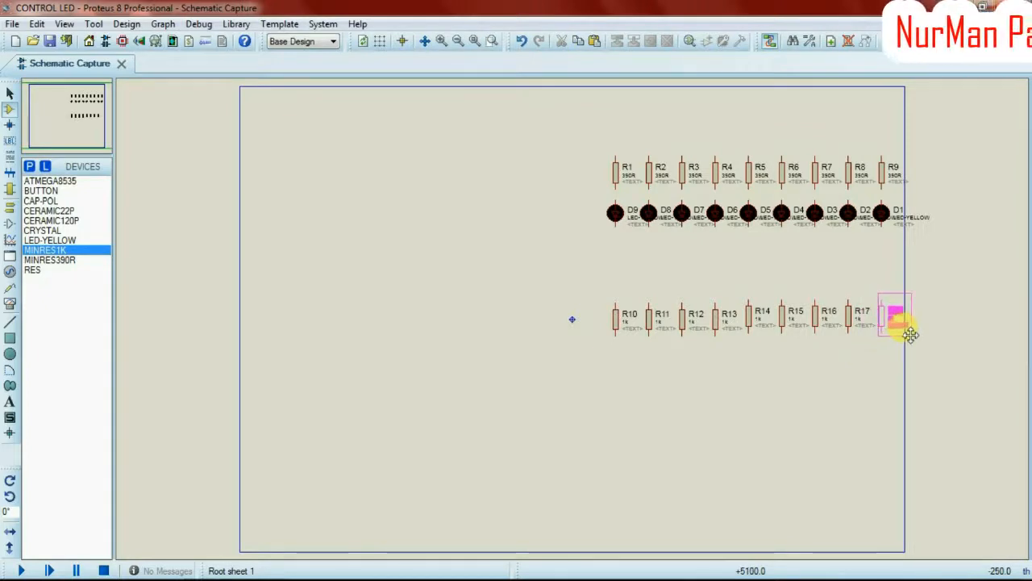
pyautogui.click(907, 335)
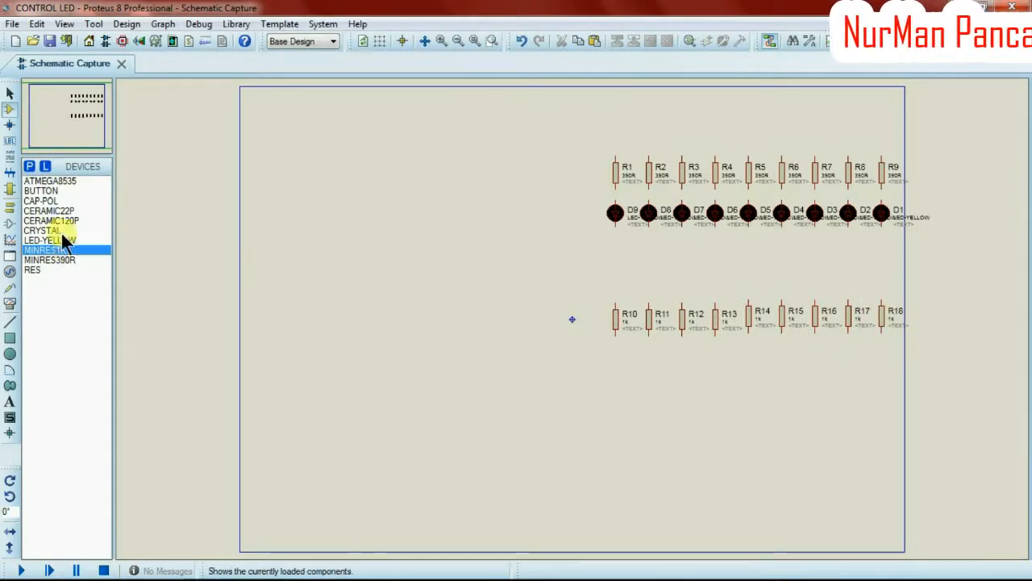
# Place a BUTTON on the sheet, rotate it clockwise to stand vertically and move it directly beneath resistor R10.
pyautogui.click(42, 189)
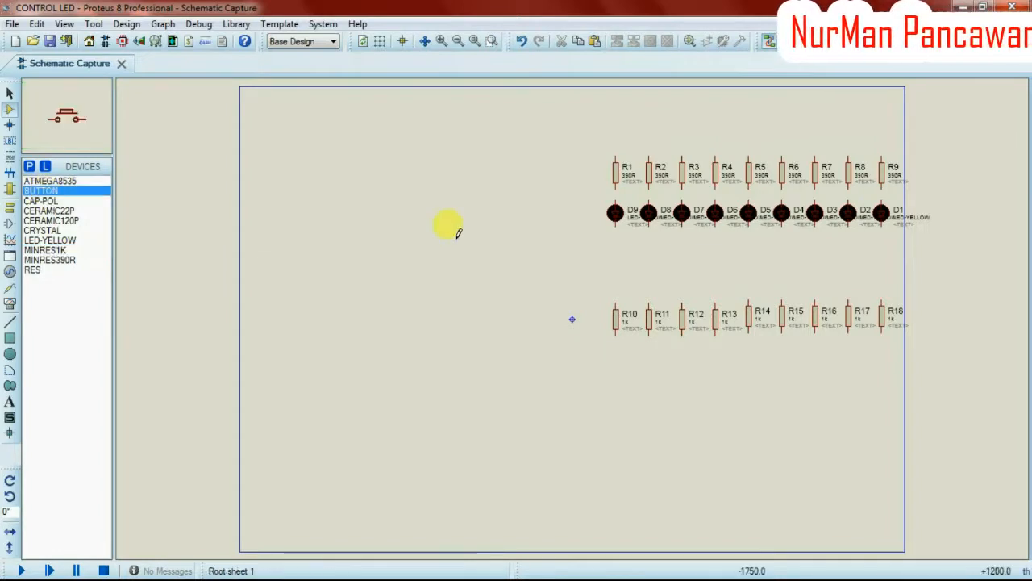
pyautogui.click(473, 289)
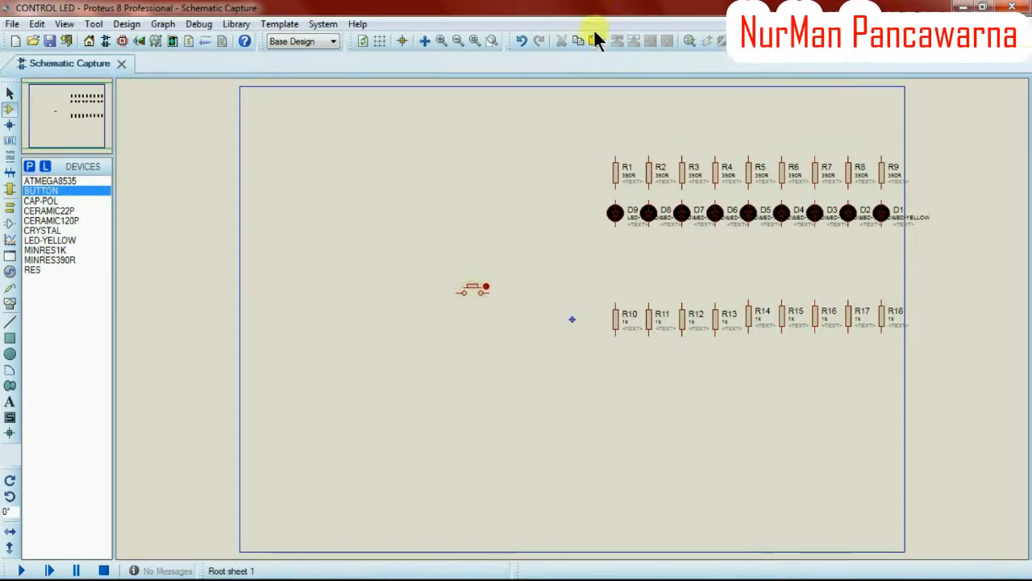
pyautogui.rightClick(478, 289)
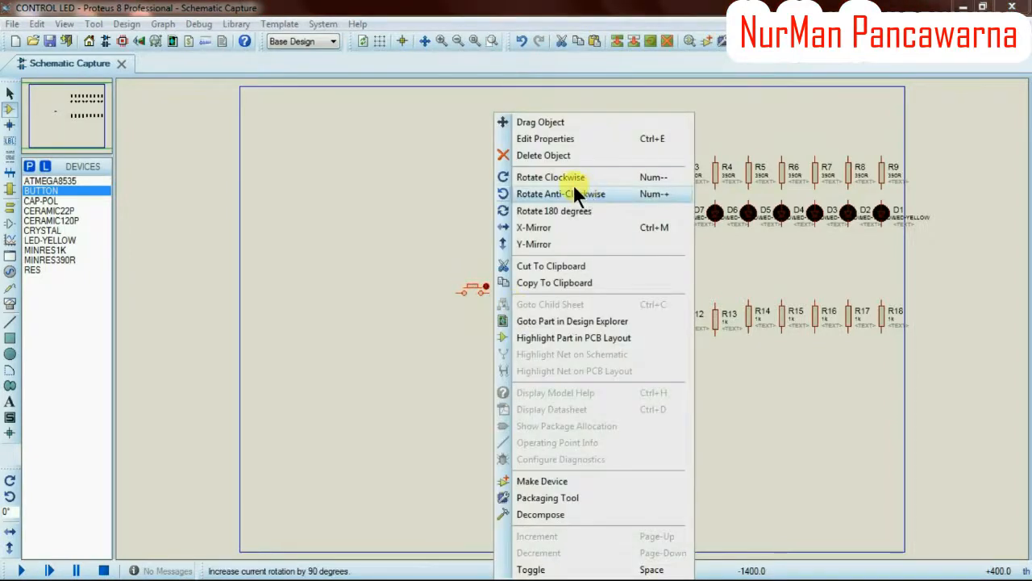
pyautogui.click(568, 179)
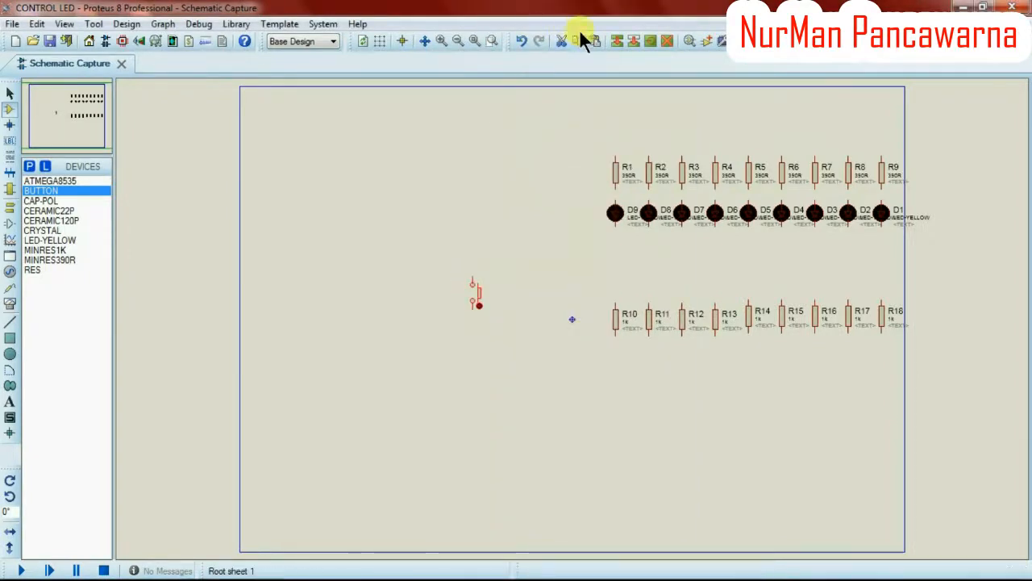
pyautogui.doubleClick(476, 296)
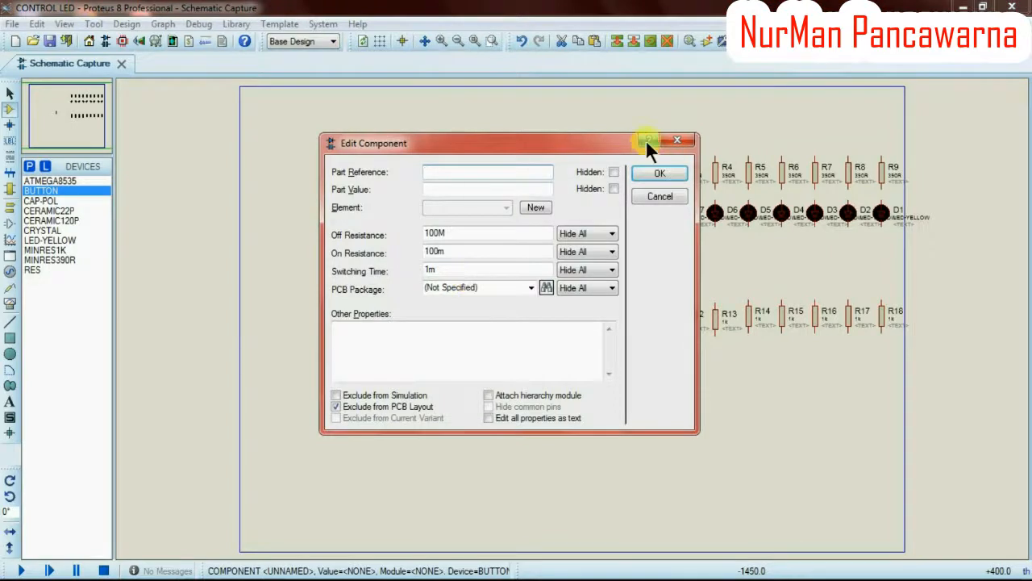
pyautogui.click(683, 142)
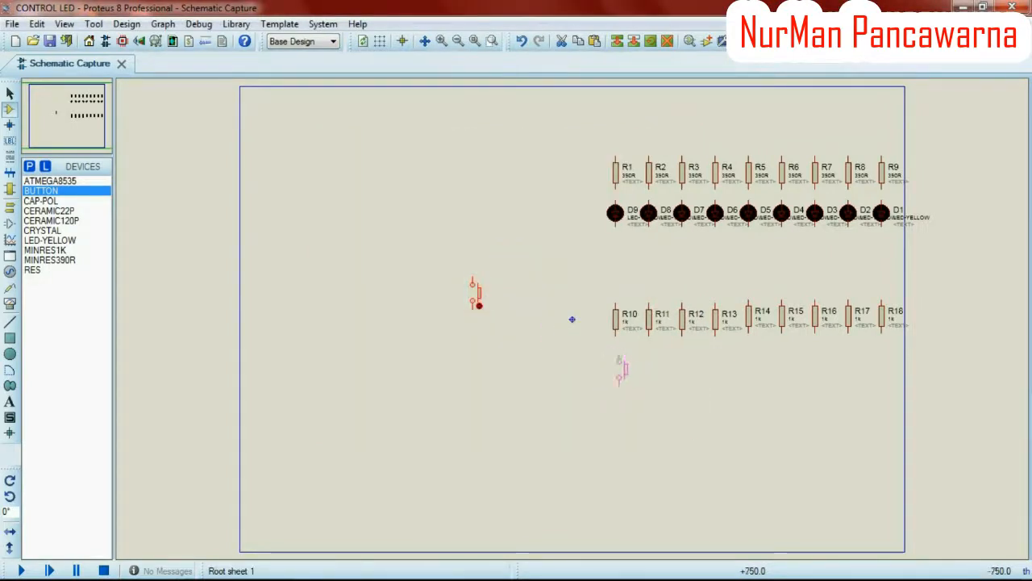
pyautogui.moveTo(617, 365); pyautogui.dragTo(621, 369)
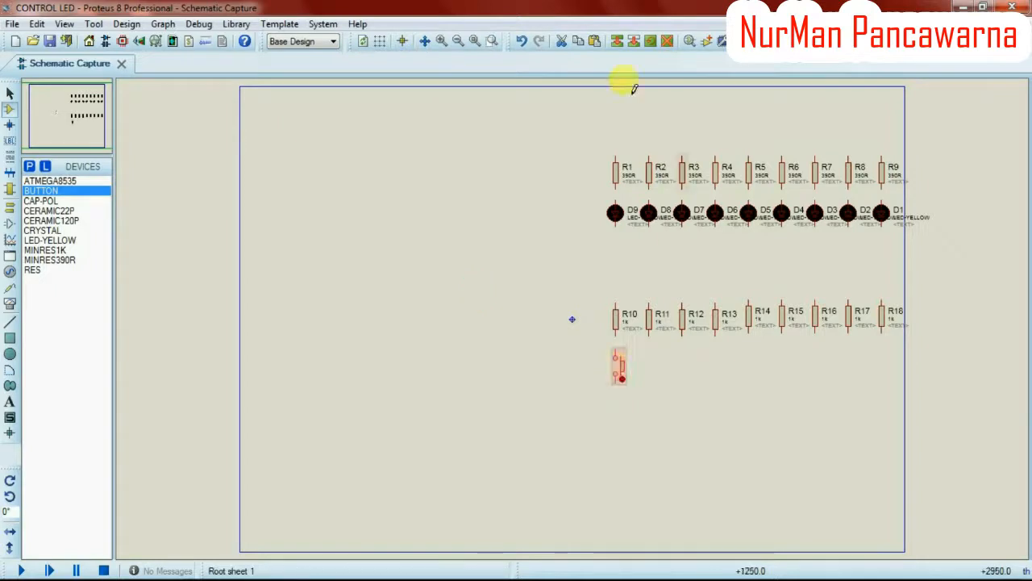
# Copy the button and paste four copies beside it in a row, one beneath each of R11, R12, R13 and R14.
pyautogui.click(580, 39)
pyautogui.click(594, 37)
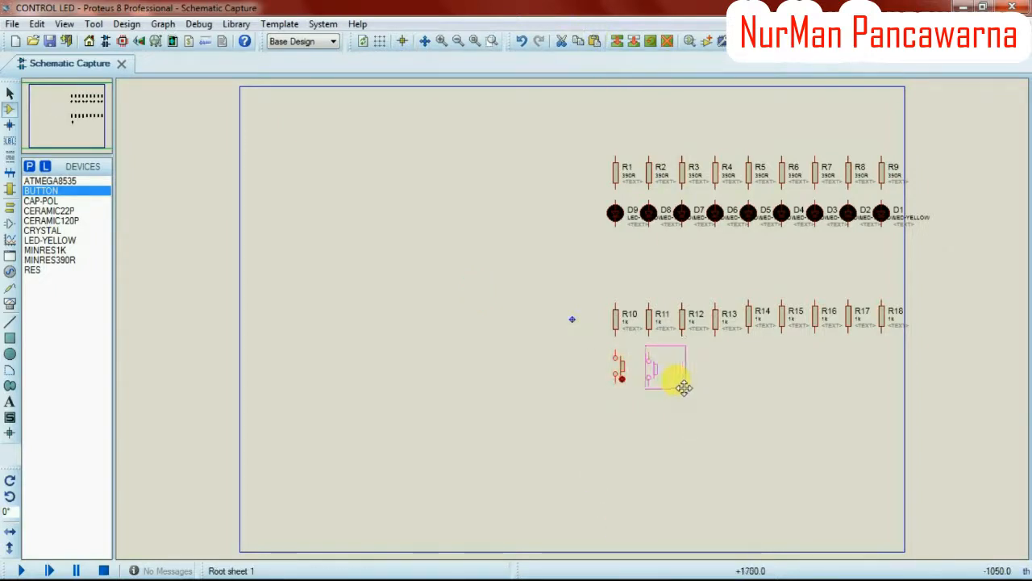
pyautogui.click(684, 386)
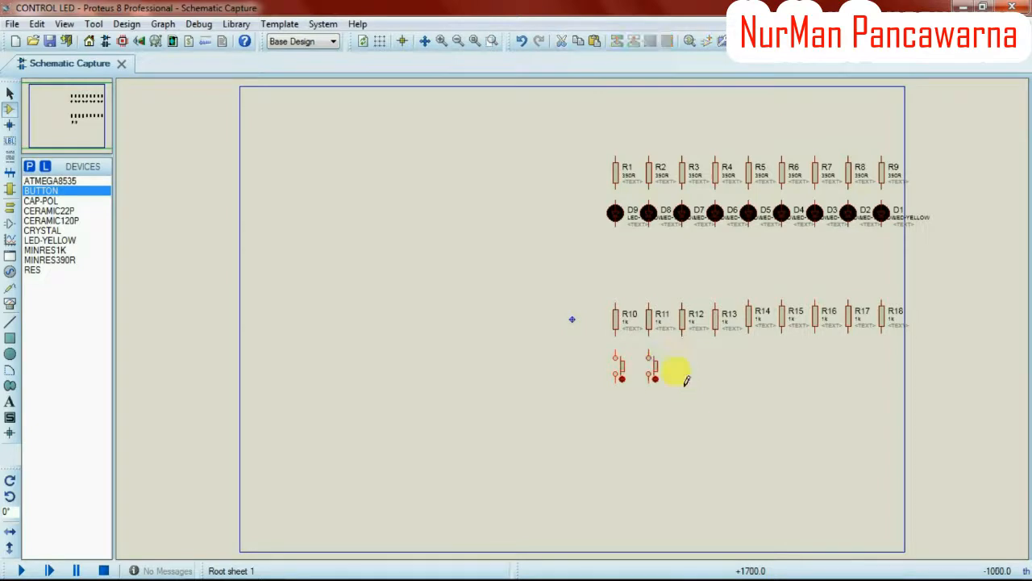
pyautogui.click(599, 41)
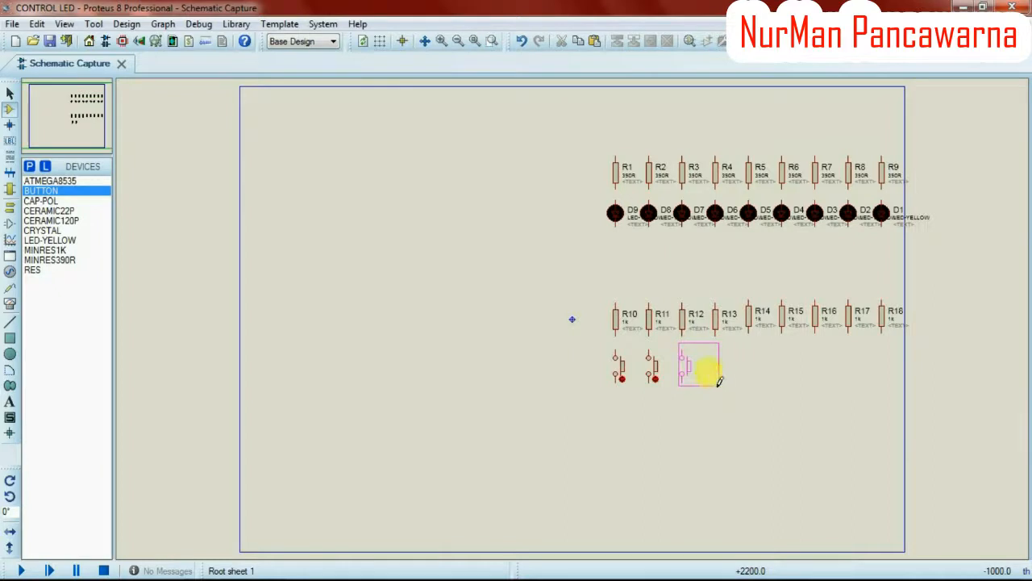
pyautogui.click(594, 42)
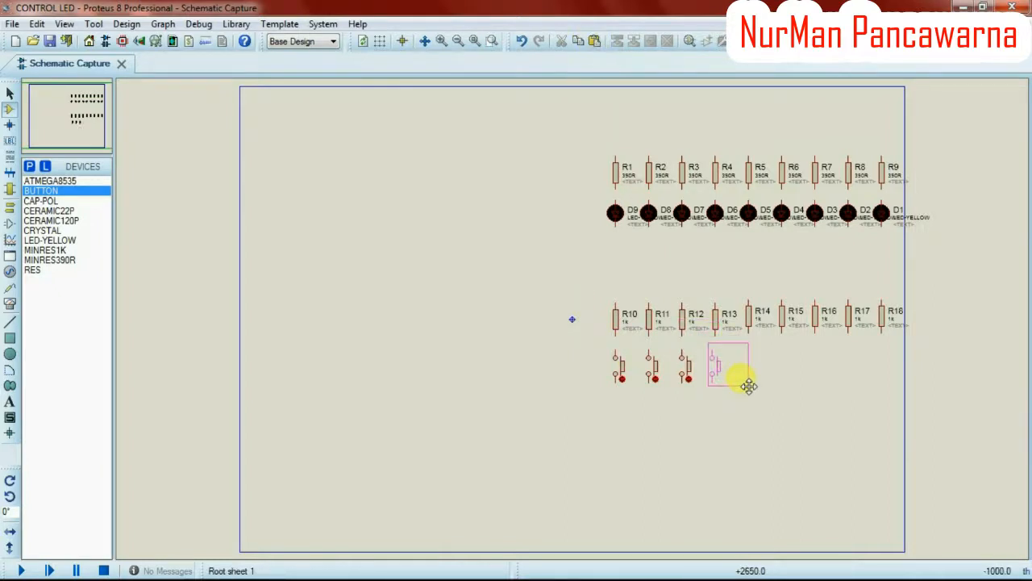
pyautogui.click(750, 381)
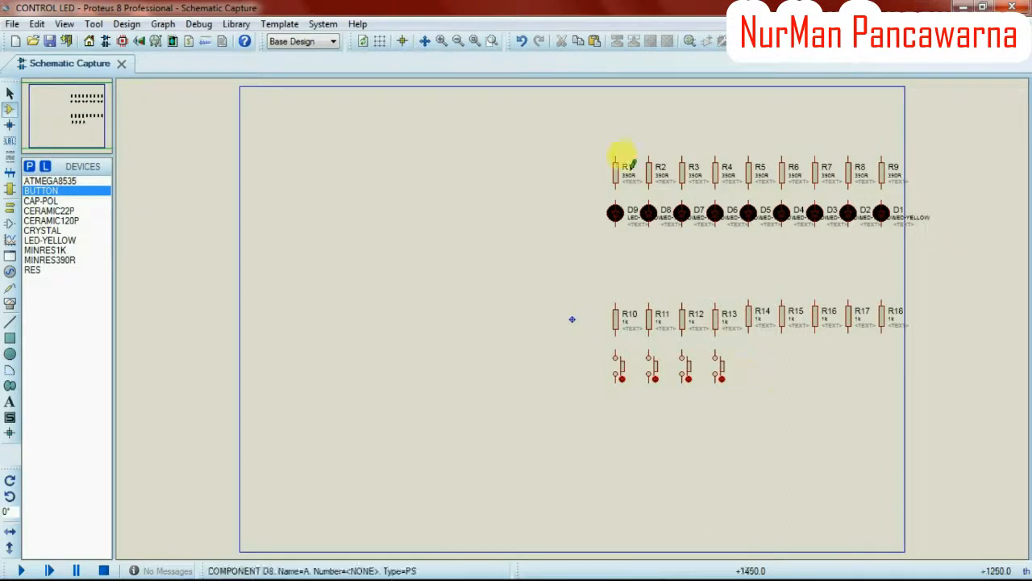
pyautogui.click(594, 42)
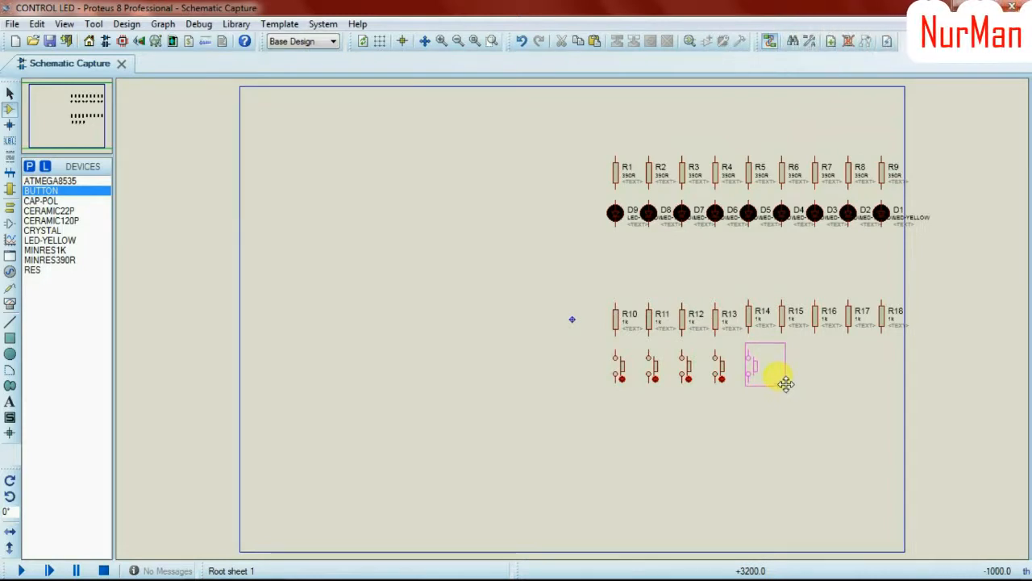
pyautogui.click(784, 381)
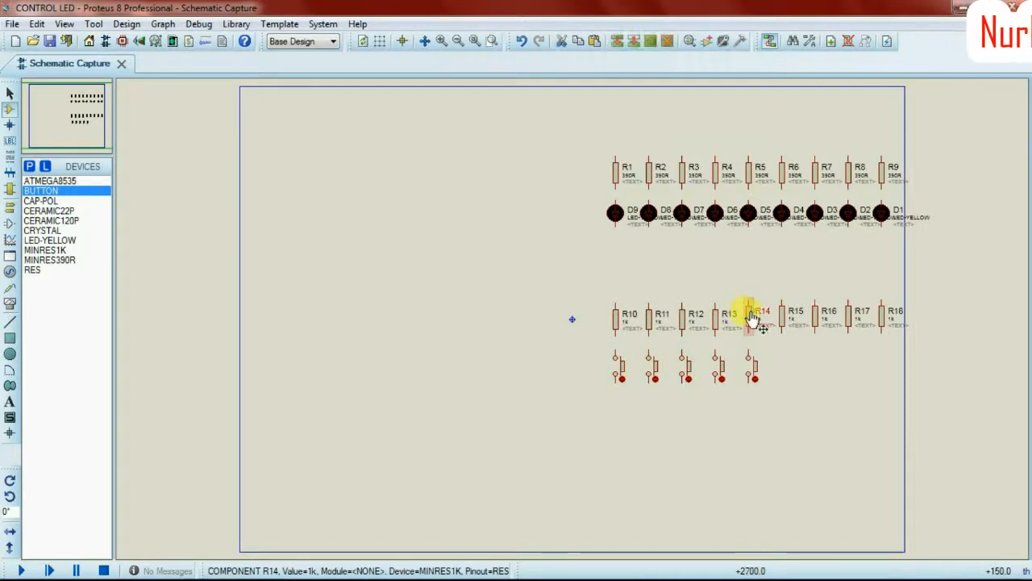
# Lower resistors R14 through R18 slightly so they line up with R10 to R13 in the 1k resistor row.
pyautogui.click(757, 318)
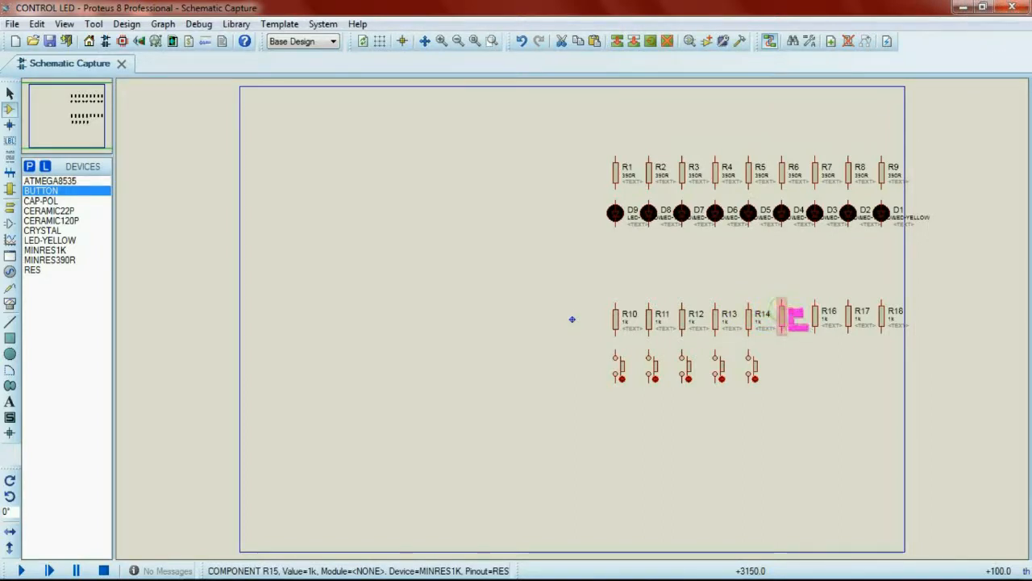
pyautogui.click(784, 308)
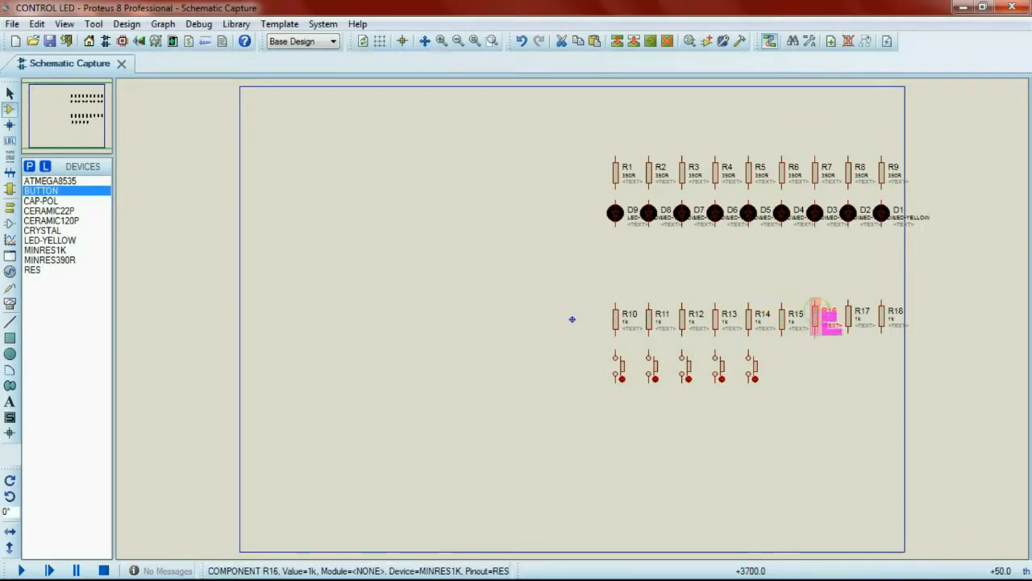
pyautogui.moveTo(816, 311); pyautogui.dragTo(817, 317)
pyautogui.doubleClick(815, 323)
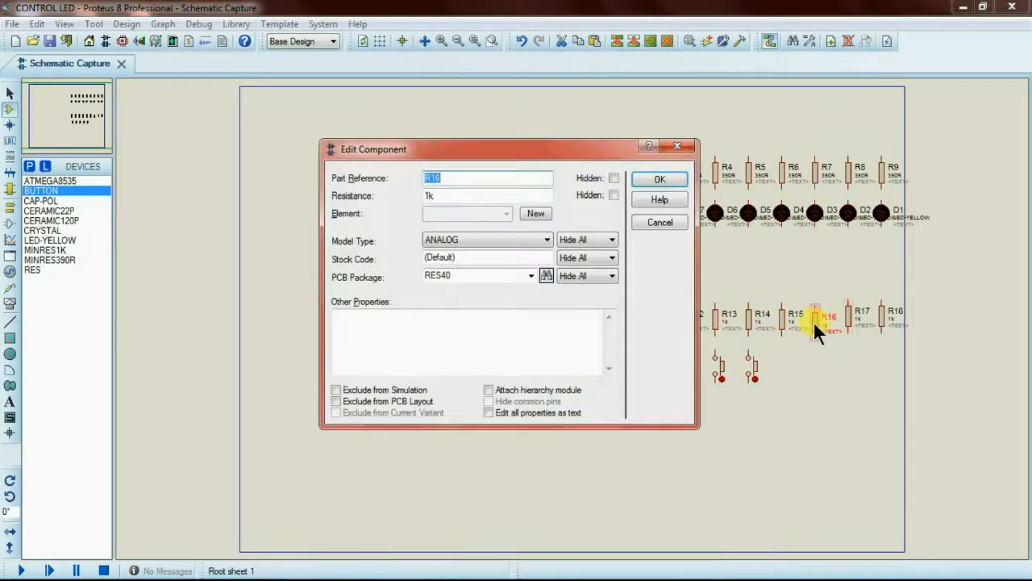
pyautogui.click(671, 184)
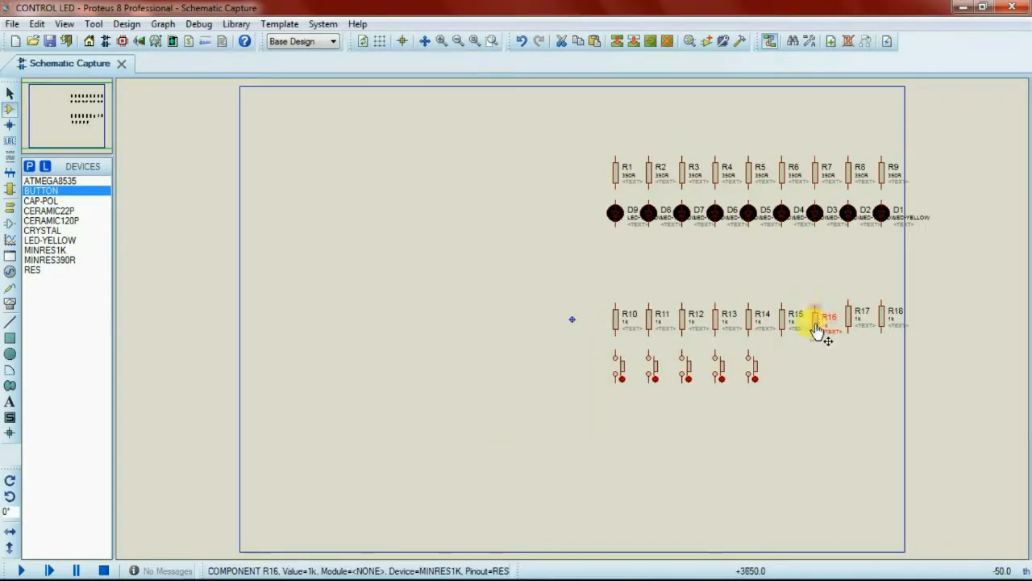
pyautogui.moveTo(816, 324); pyautogui.dragTo(816, 319)
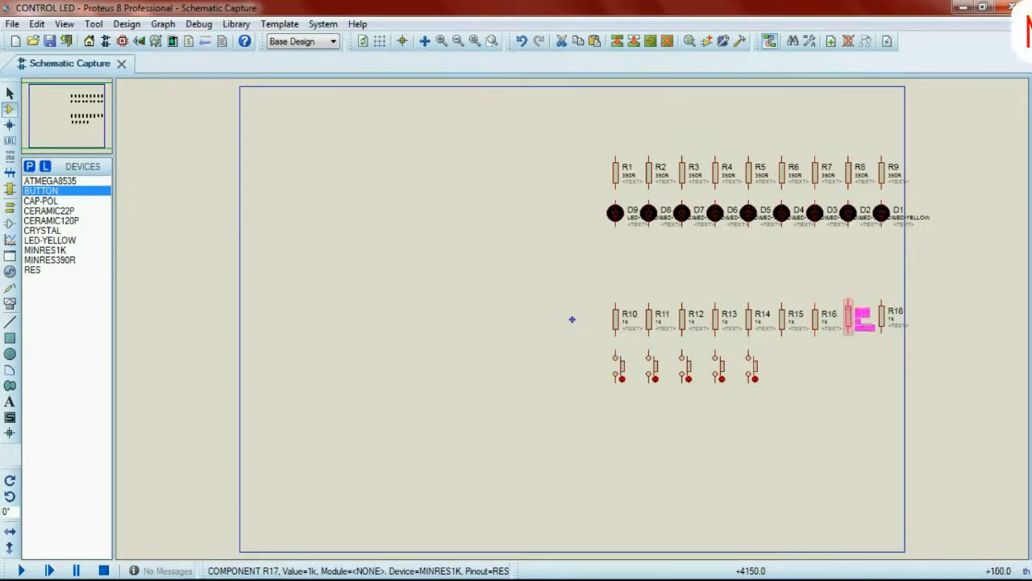
pyautogui.moveTo(849, 310); pyautogui.dragTo(883, 307)
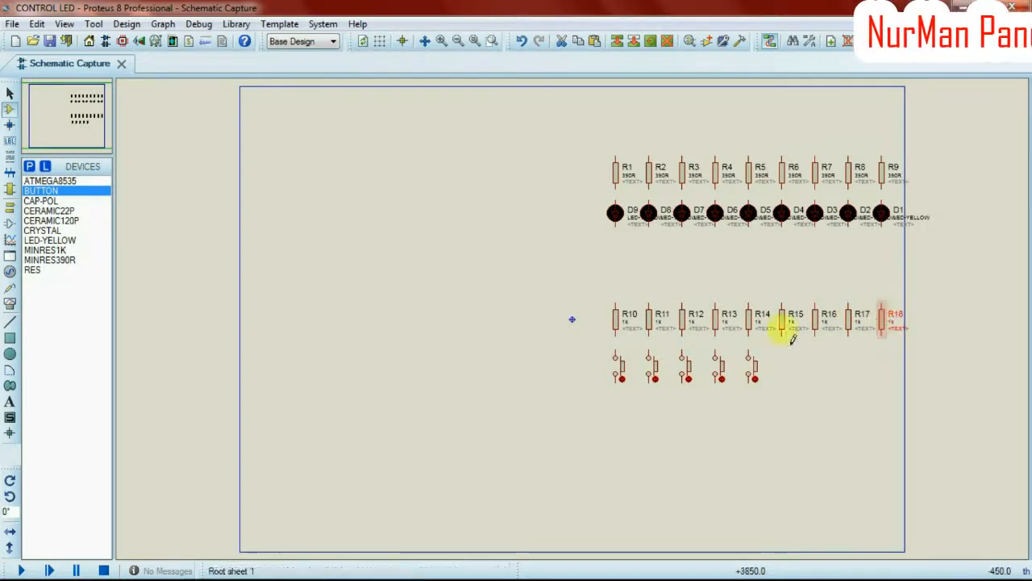
# Paste two further copies of the button beneath resistors R15 and R16.
pyautogui.click(594, 40)
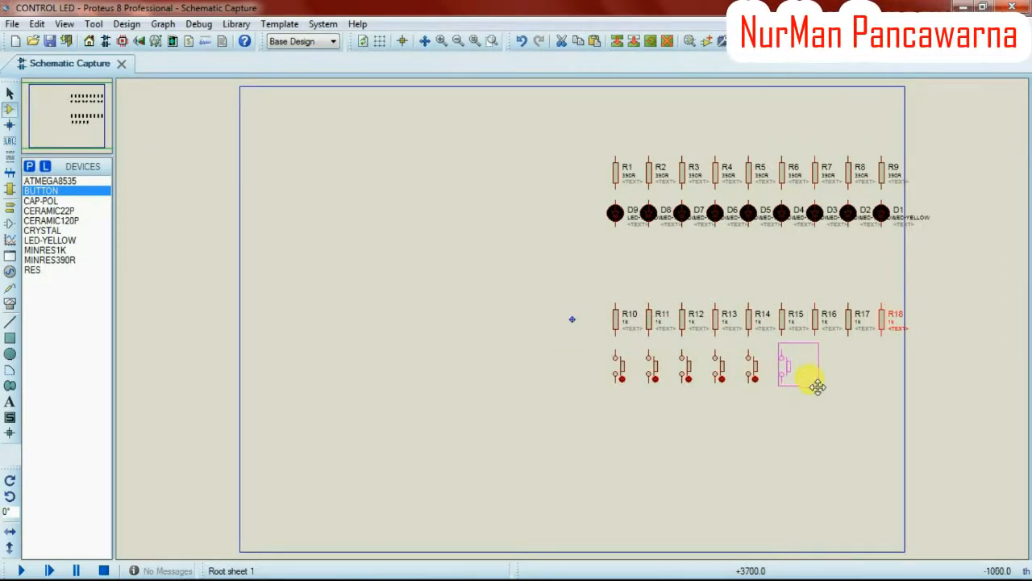
pyautogui.click(817, 387)
pyautogui.click(598, 37)
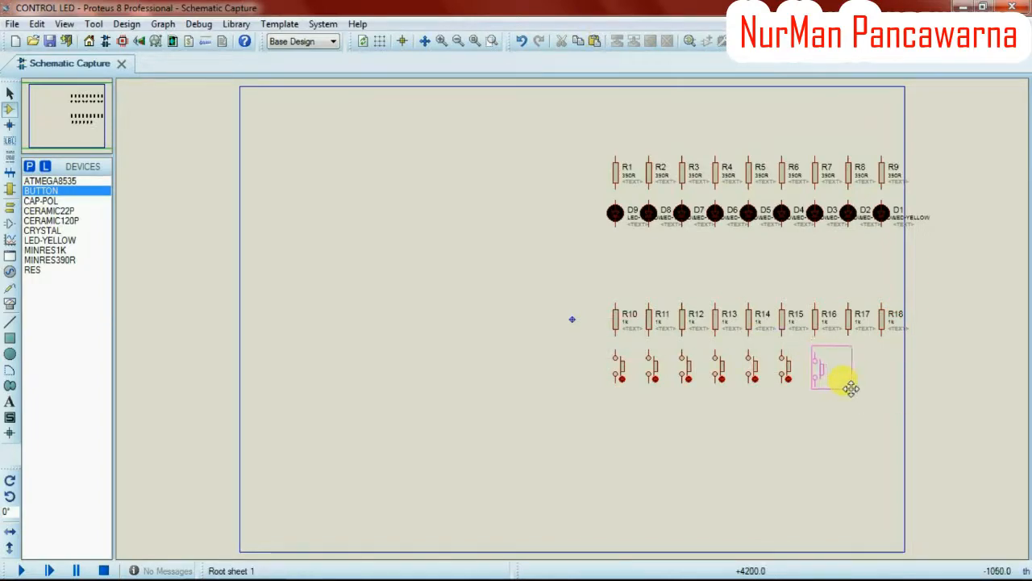
# Cycle the sheet's grid display through its modes and leave it showing grid lines.
pyautogui.click(379, 40)
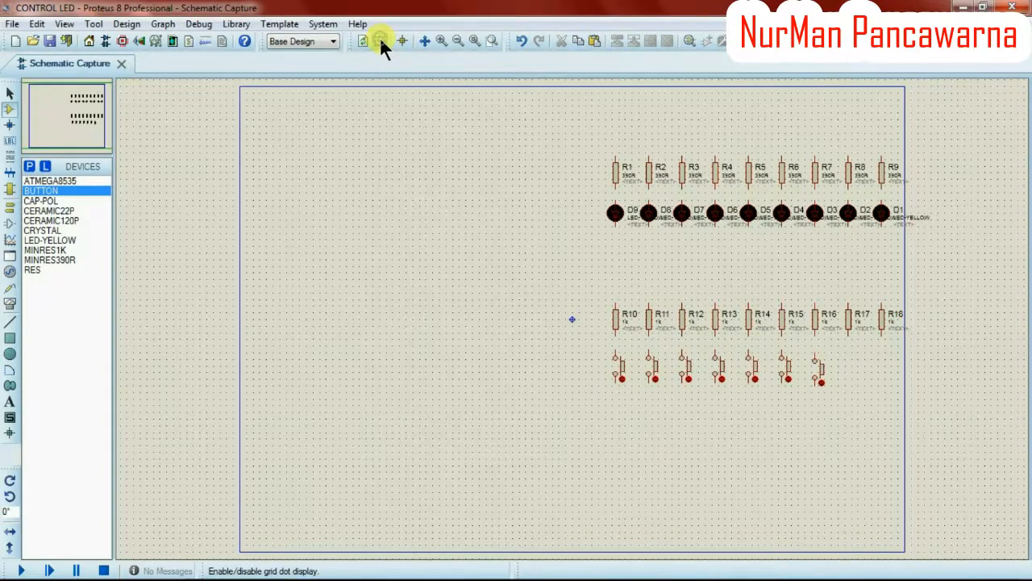
pyautogui.click(380, 39)
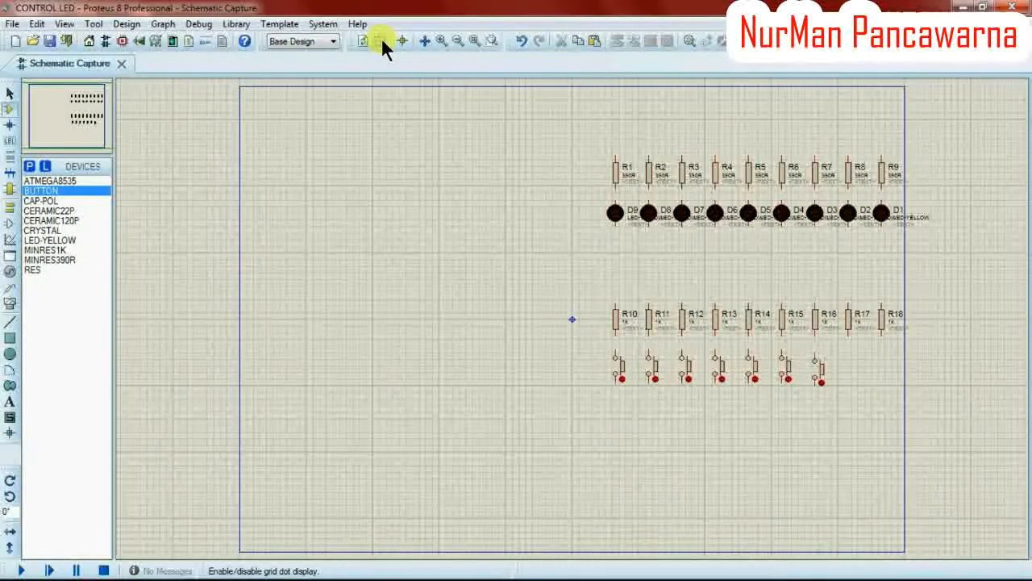
pyautogui.click(381, 40)
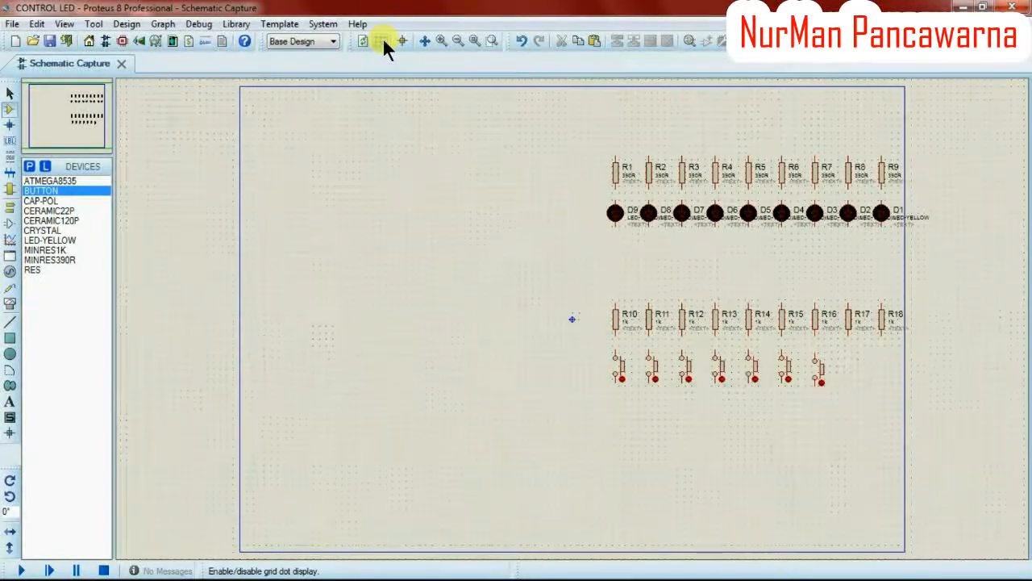
pyautogui.click(381, 39)
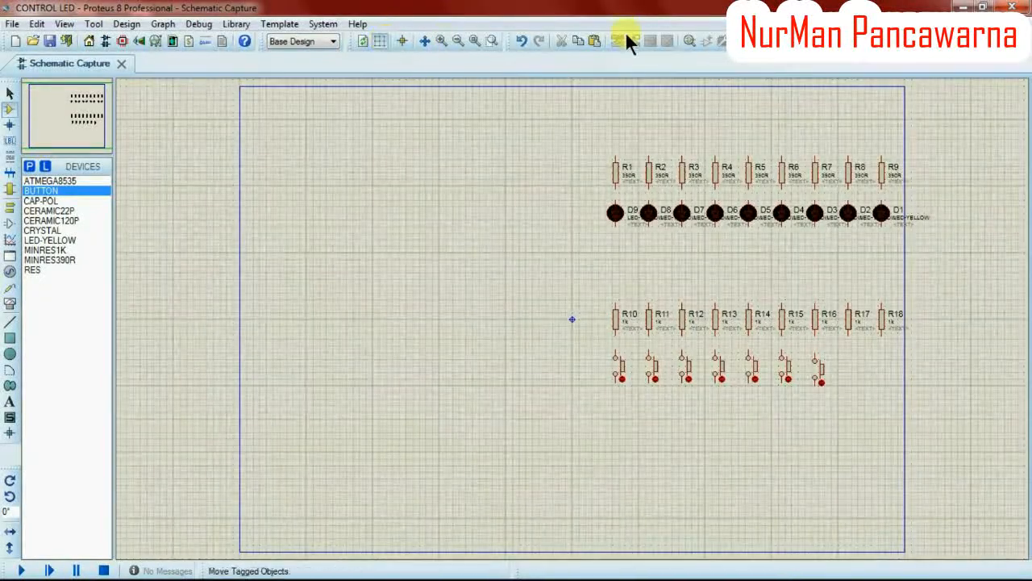
# Paste two more buttons beneath R17 and R18, and raise the ones beneath R16 and R17 into line with the button row.
pyautogui.click(600, 40)
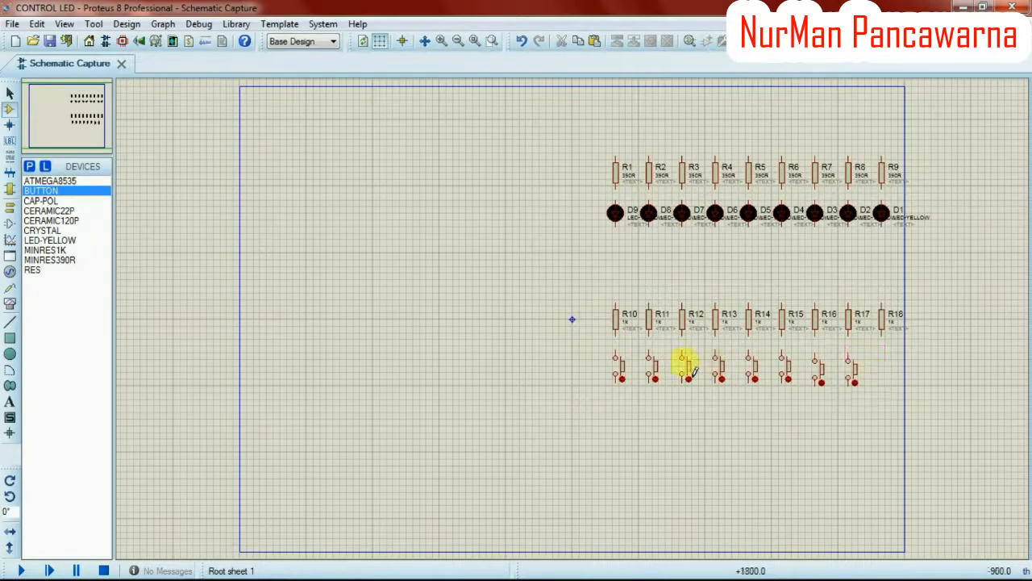
pyautogui.rightClick(817, 372)
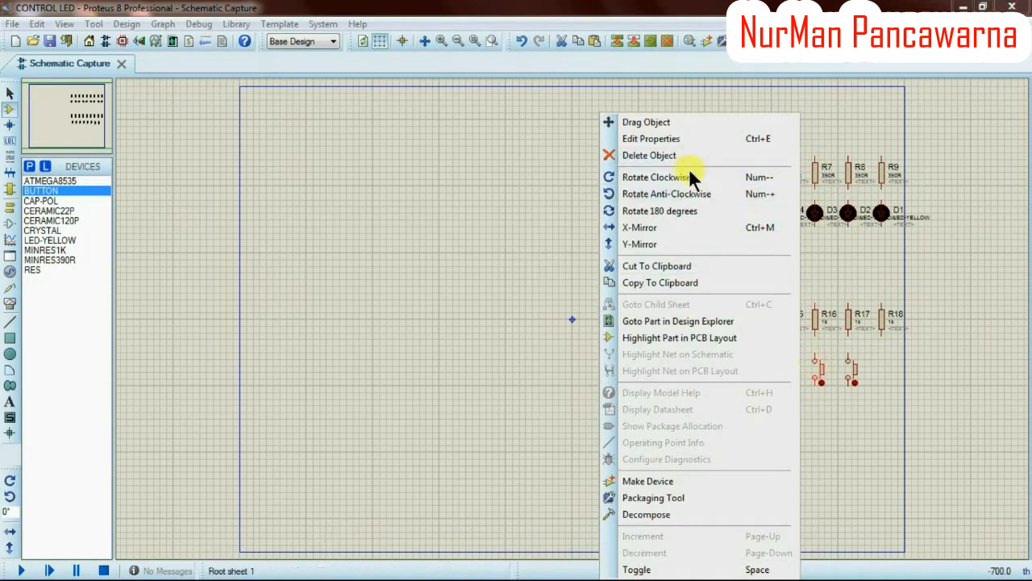
pyautogui.click(683, 136)
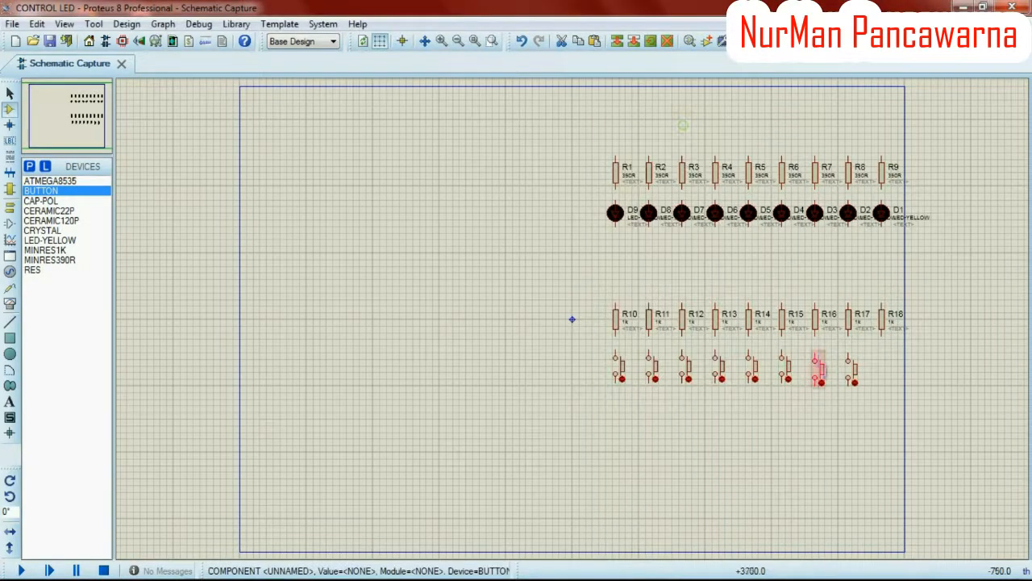
pyautogui.click(816, 366)
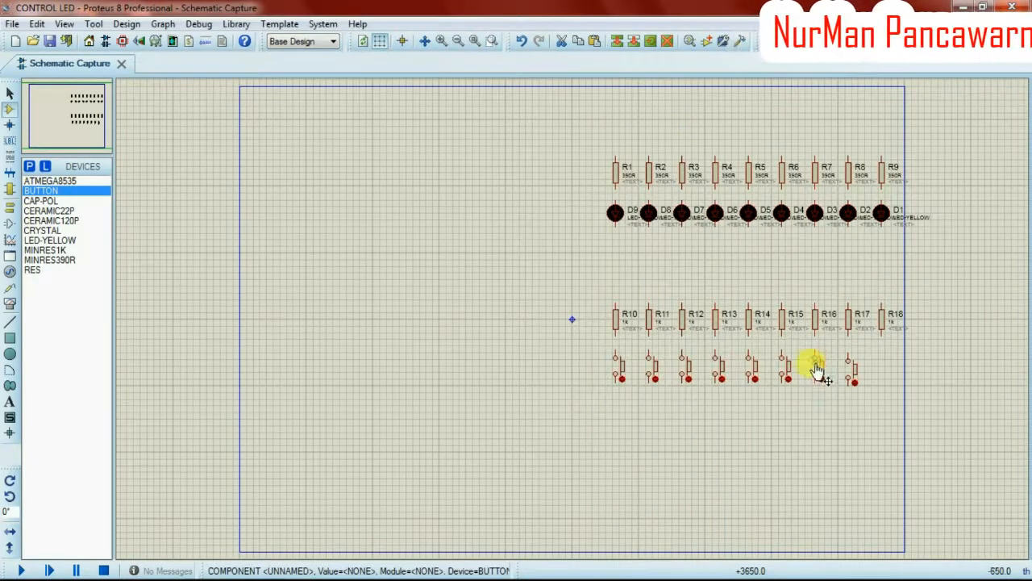
pyautogui.rightClick(853, 376)
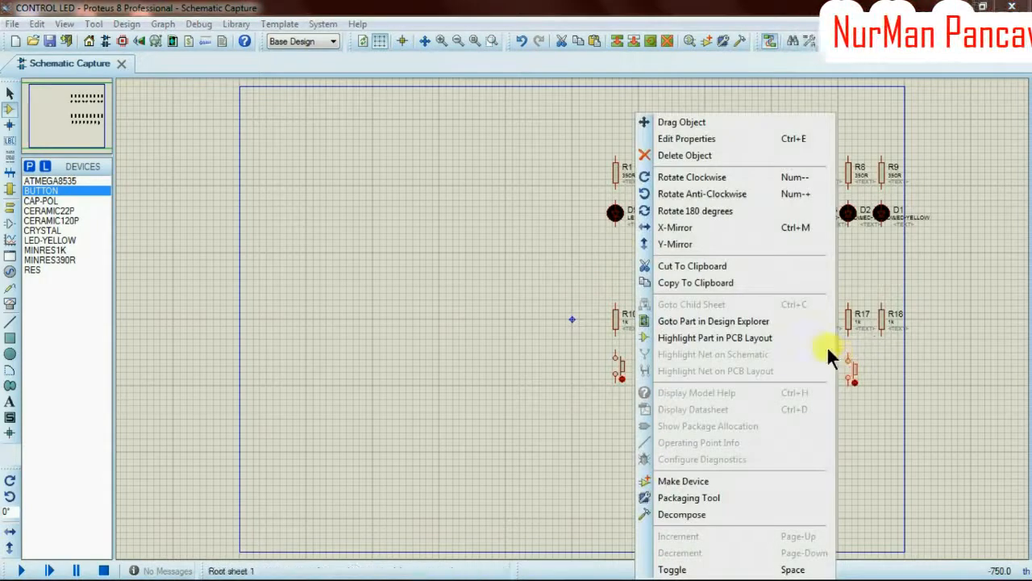
pyautogui.click(719, 122)
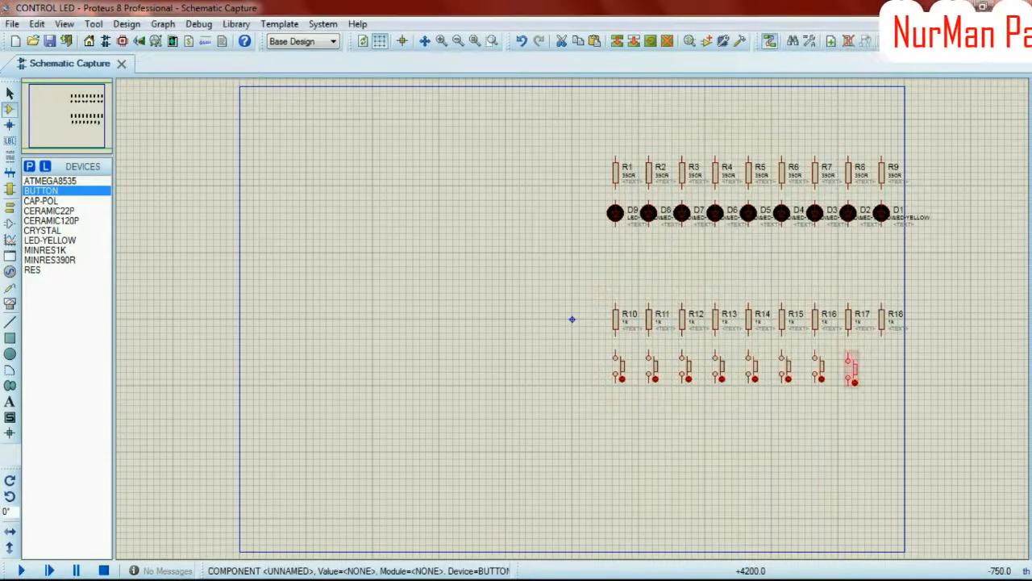
pyautogui.click(855, 373)
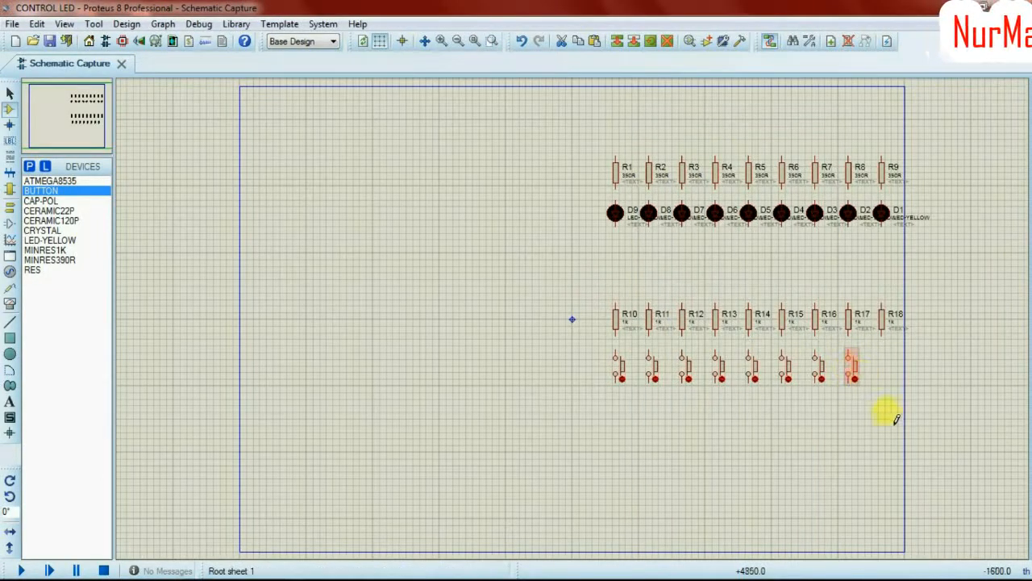
pyautogui.click(594, 41)
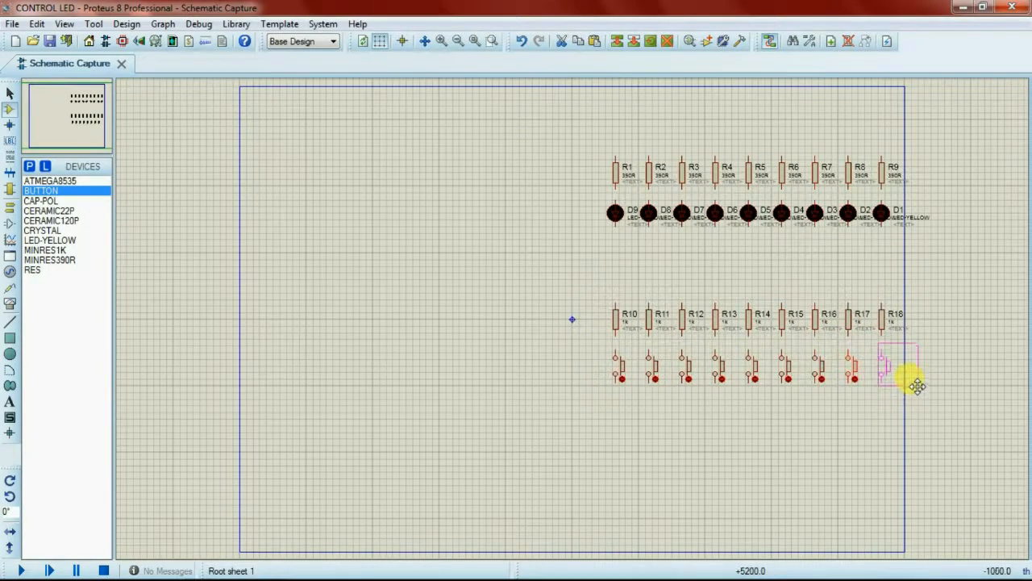
pyautogui.click(917, 385)
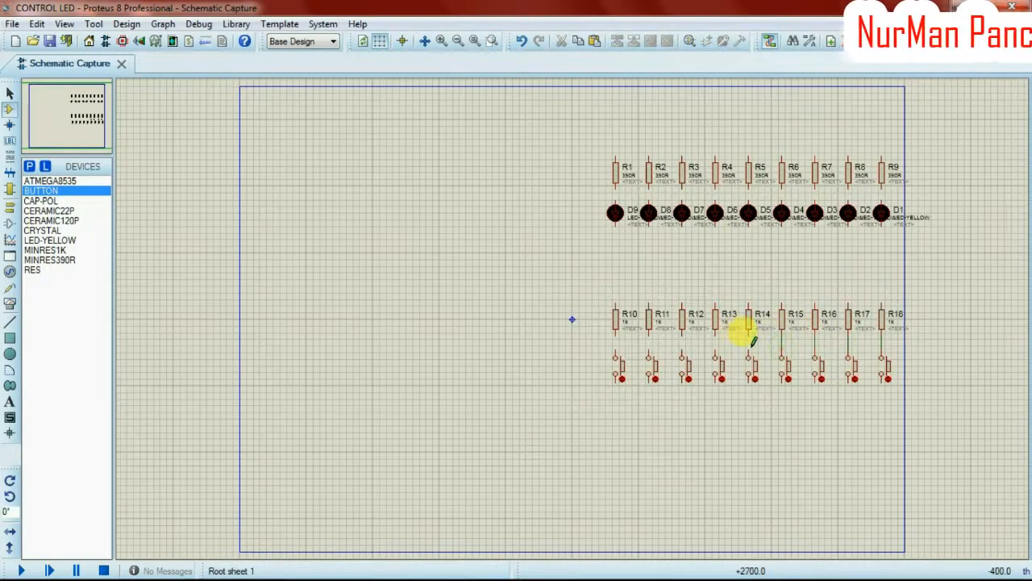
# Wire each 1k resistor to the button beneath it and each 390R resistor to the LED beneath it.
pyautogui.doubleClick(716, 349)
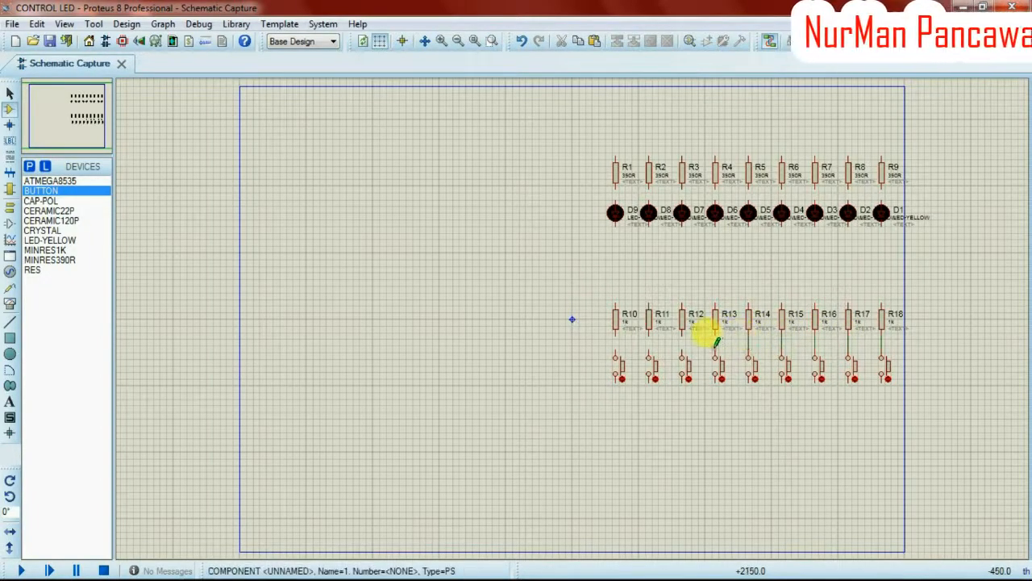
pyautogui.doubleClick(650, 327)
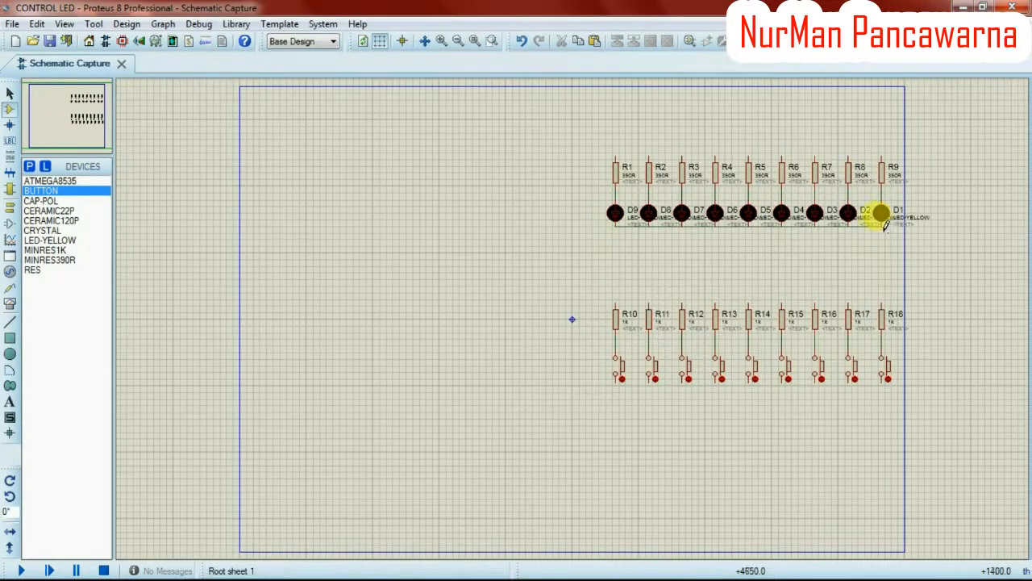
# Join the cathodes of LEDs D1 to D9 with a common wire running just beneath the LED row.
pyautogui.click(617, 228)
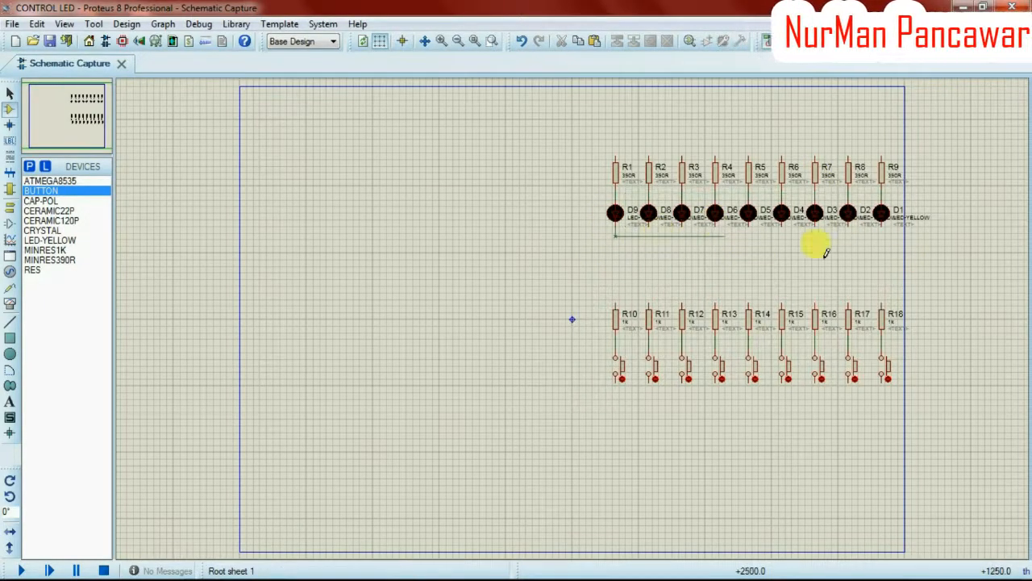
pyautogui.click(884, 222)
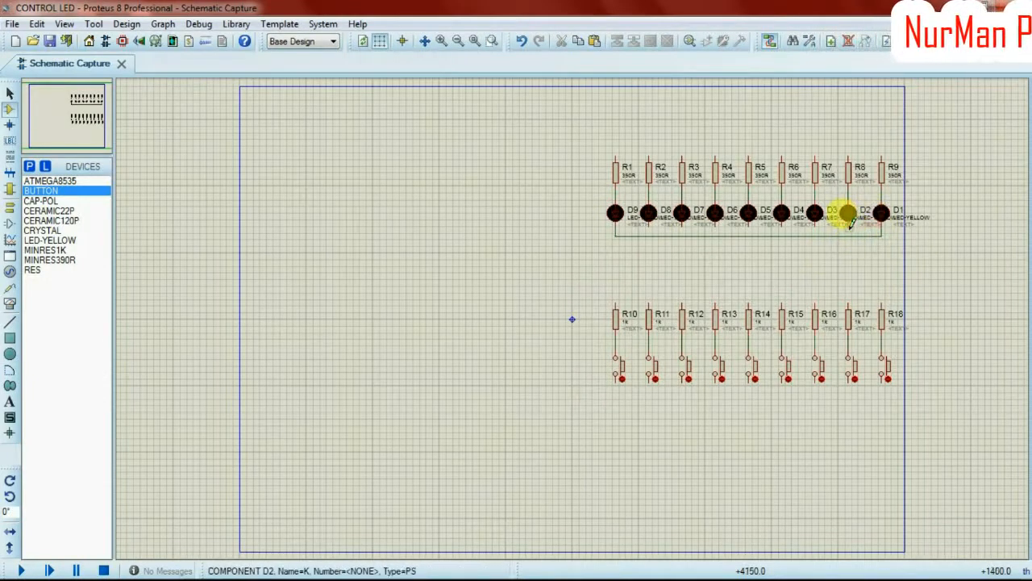
pyautogui.click(848, 235)
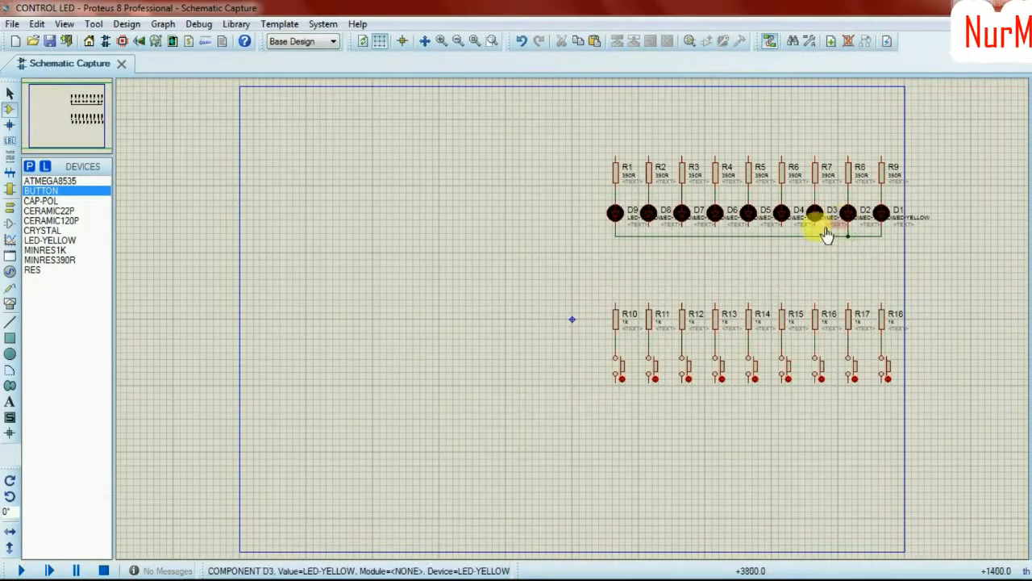
pyautogui.click(817, 222)
pyautogui.click(815, 235)
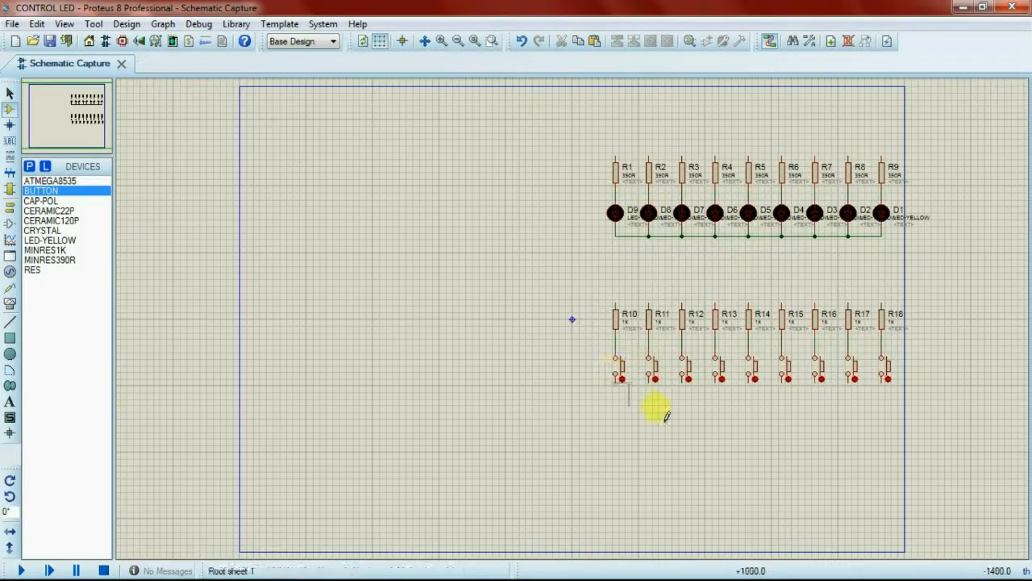
# Connect the lower terminals of all nine buttons to a common wire running just beneath the button row.
pyautogui.click(616, 379)
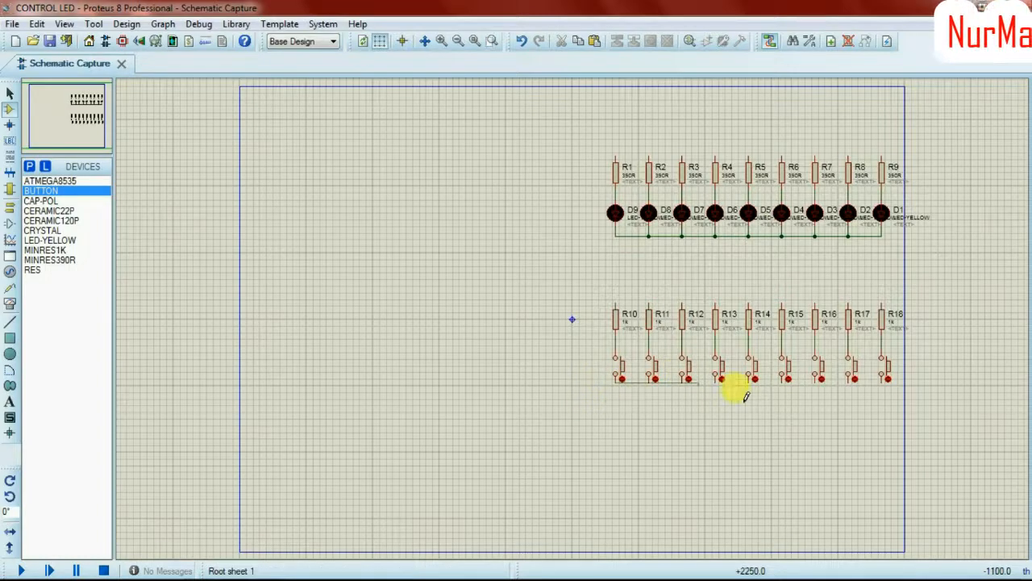
pyautogui.click(616, 392)
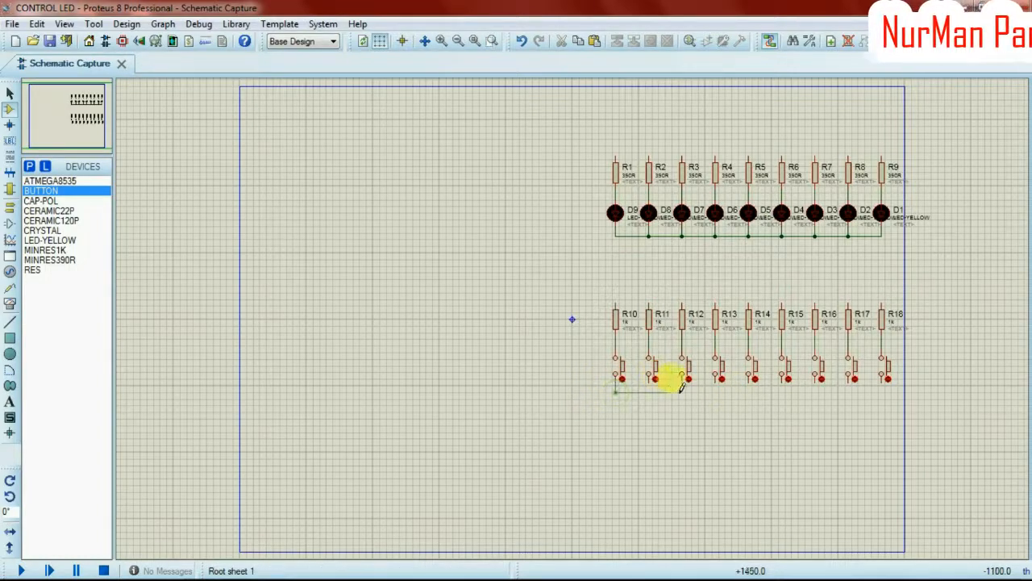
pyautogui.click(888, 378)
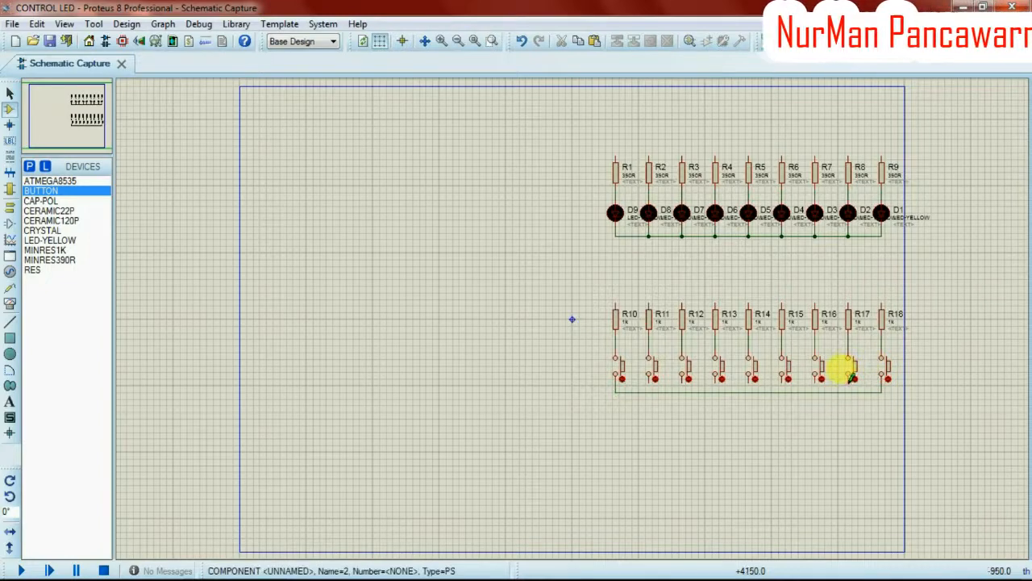
pyautogui.click(848, 392)
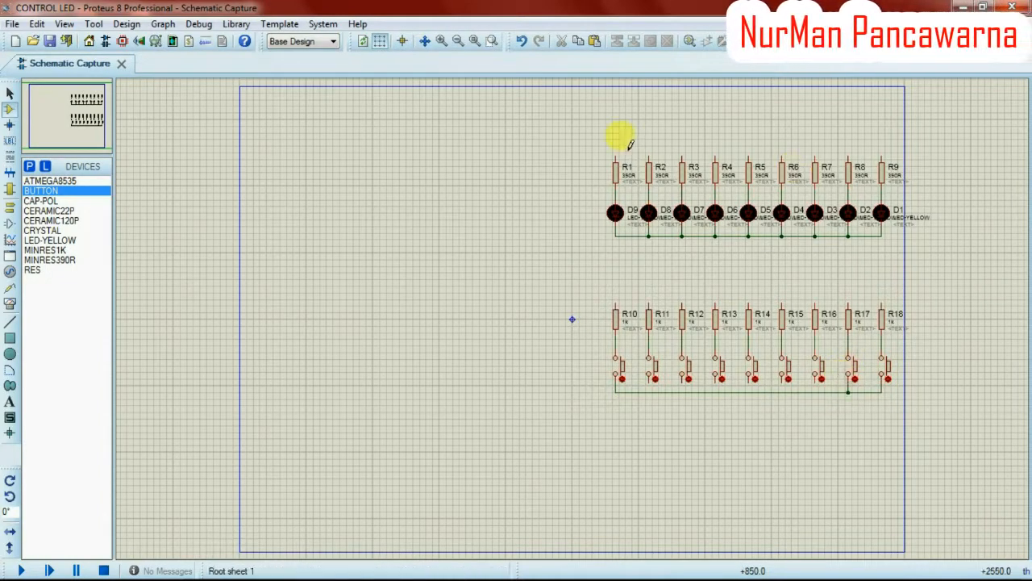
pyautogui.click(492, 40)
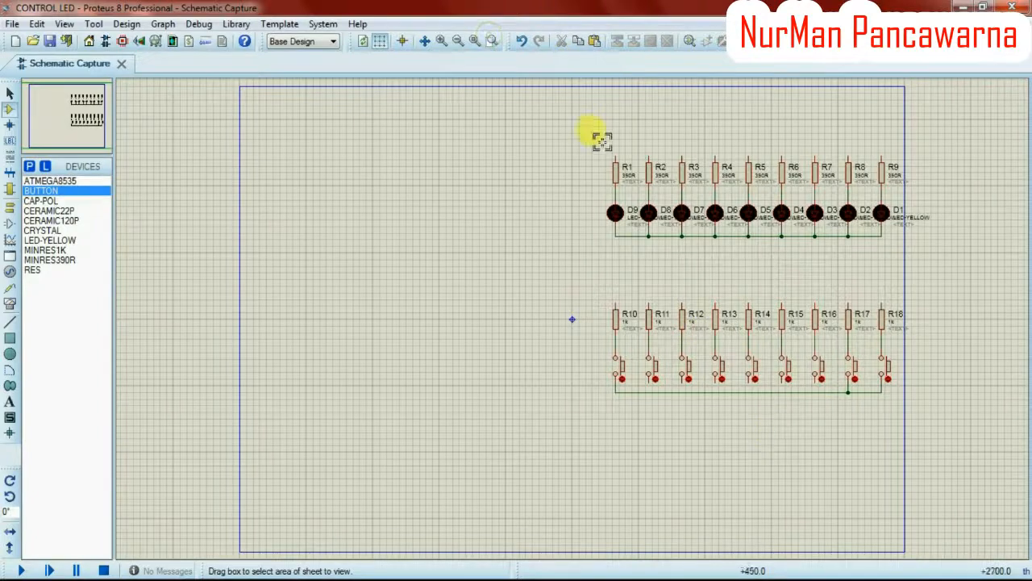
pyautogui.moveTo(596, 129); pyautogui.dragTo(918, 402)
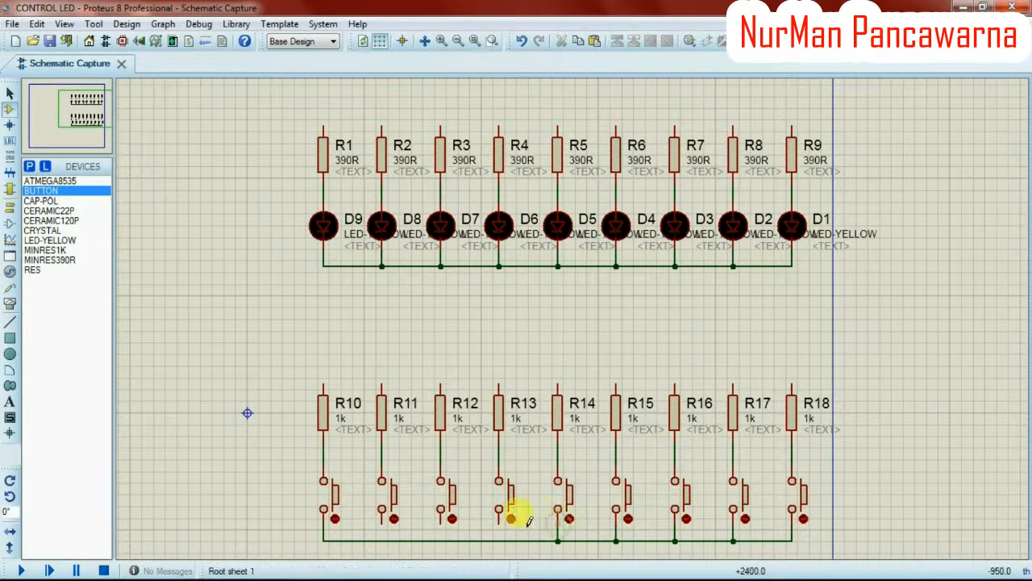
pyautogui.click(499, 510)
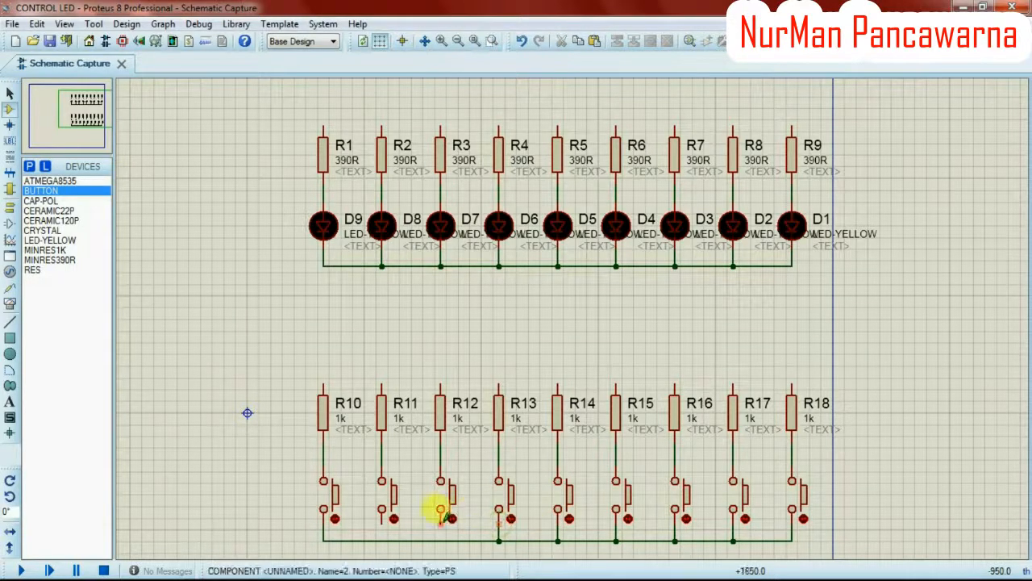
pyautogui.click(440, 510)
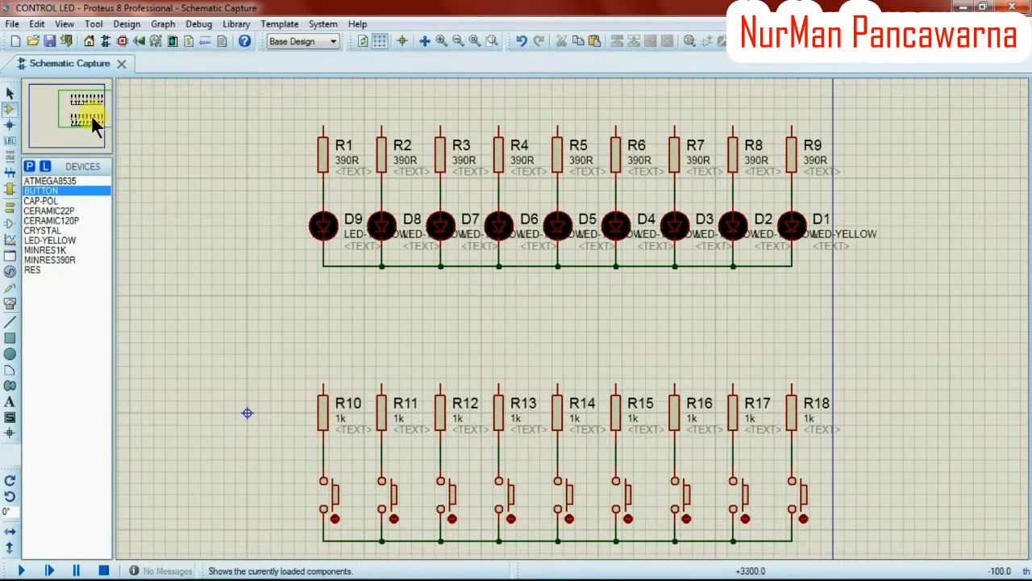
# Place an ATMEGA8535 in the free area beside the LED and button rows.
pyautogui.moveTo(91, 114)
pyautogui.mouseDown()
pyautogui.moveTo(83, 131)
pyautogui.moveTo(77, 107)
pyautogui.mouseUp()
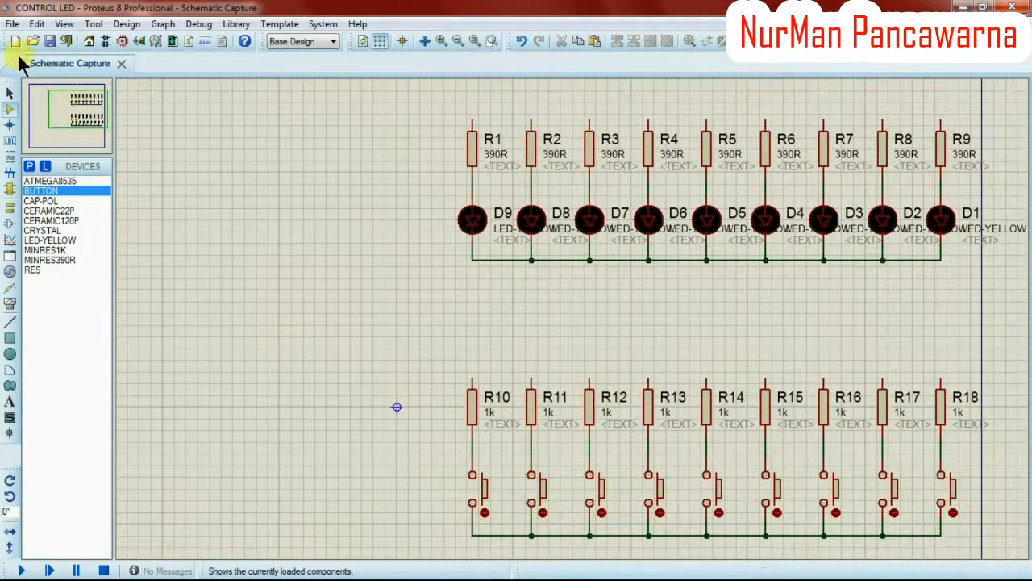
pyautogui.click(40, 180)
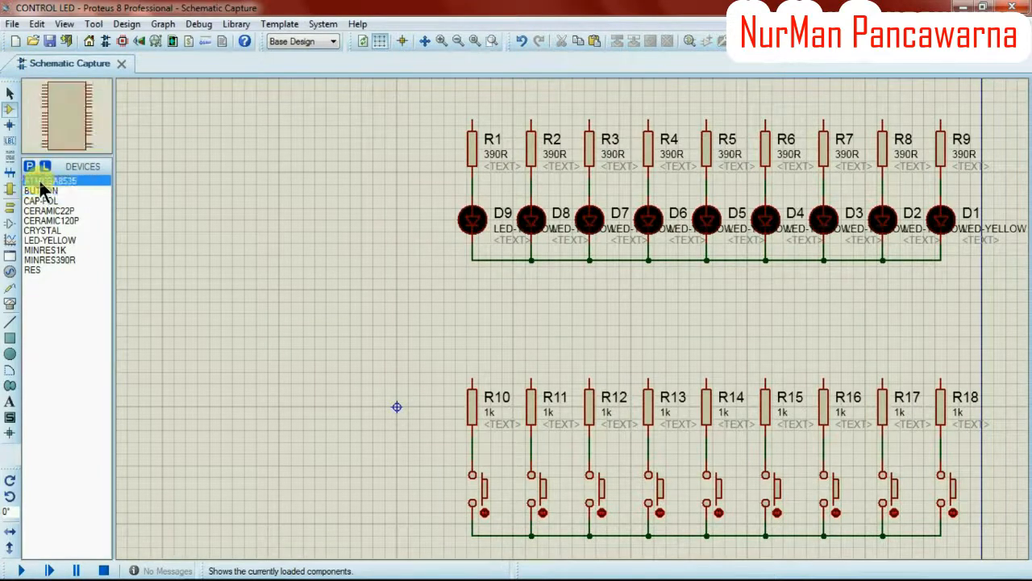
pyautogui.click(303, 216)
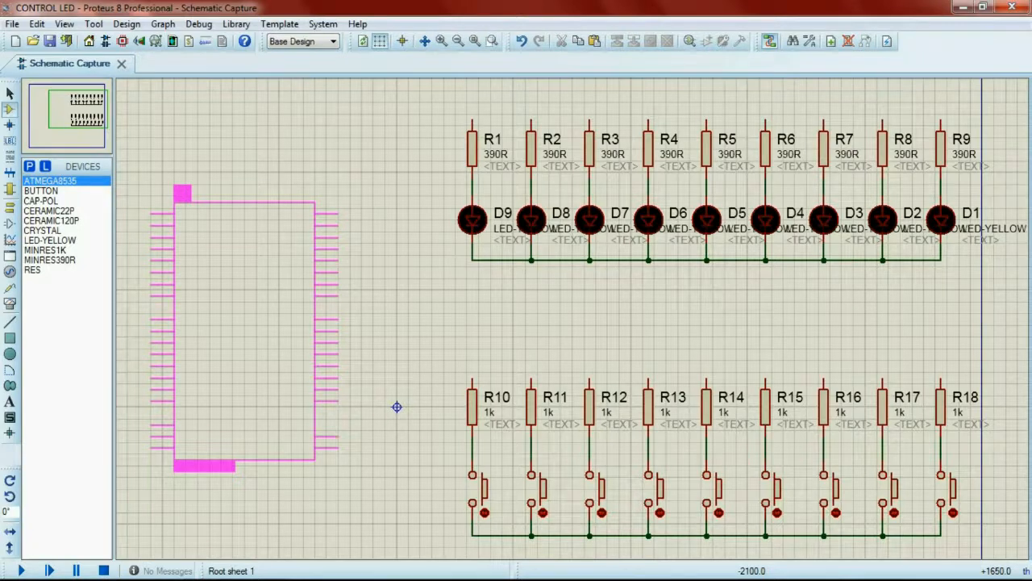
pyautogui.click(150, 208)
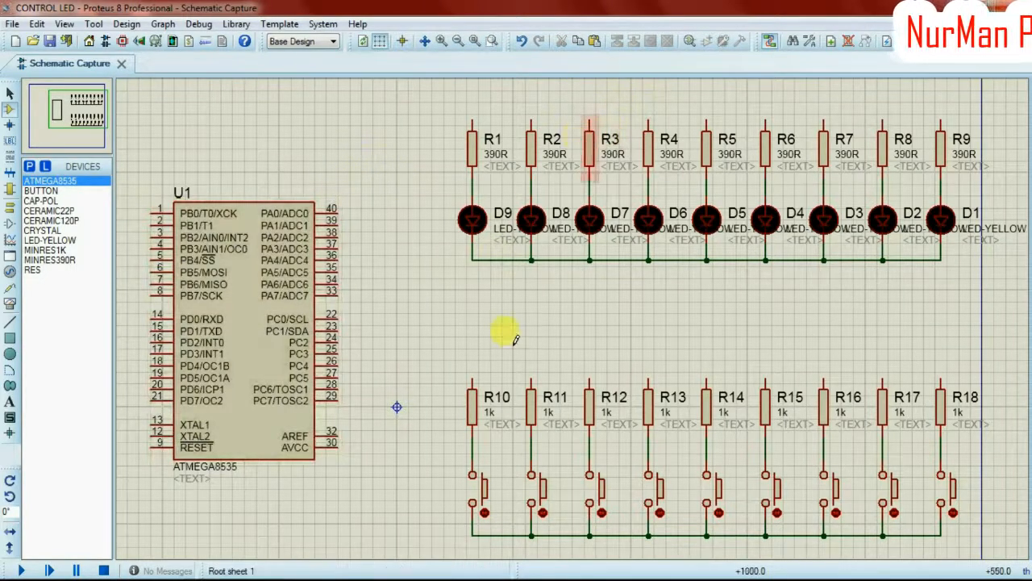
# Connect the upper ends of resistors R10 to R18 to a common wire running just above the row.
pyautogui.click(473, 376)
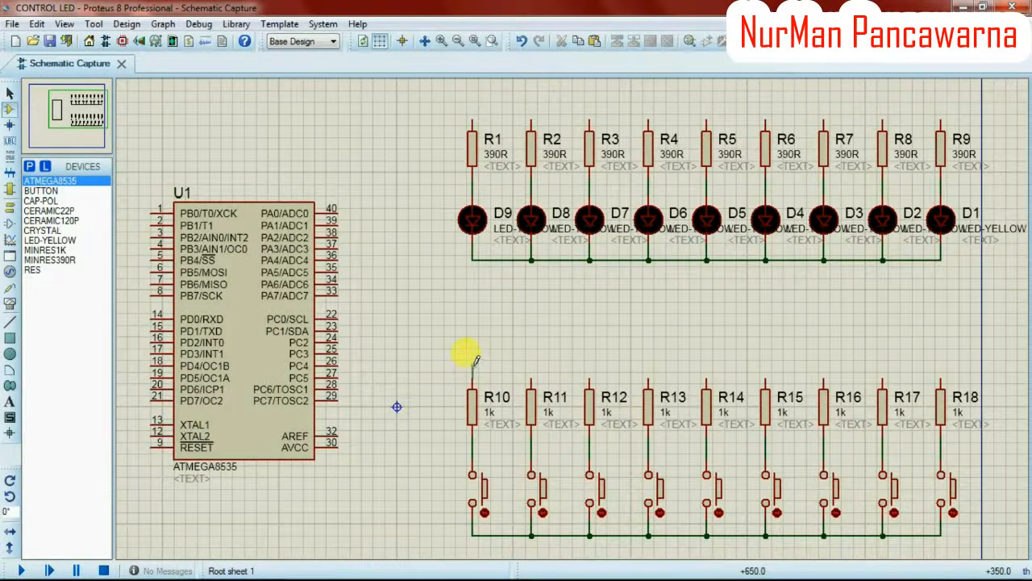
pyautogui.click(474, 367)
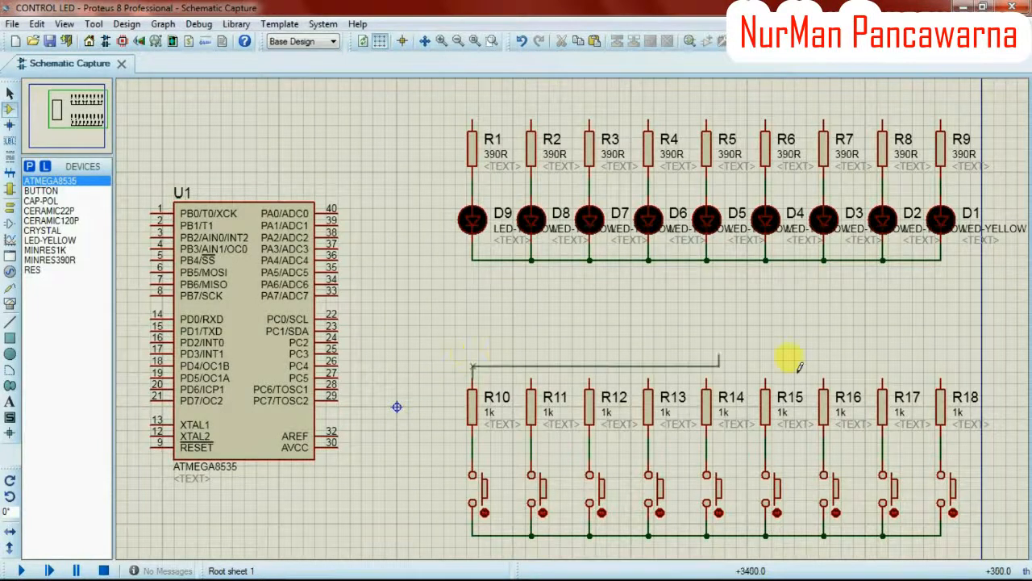
pyautogui.click(942, 372)
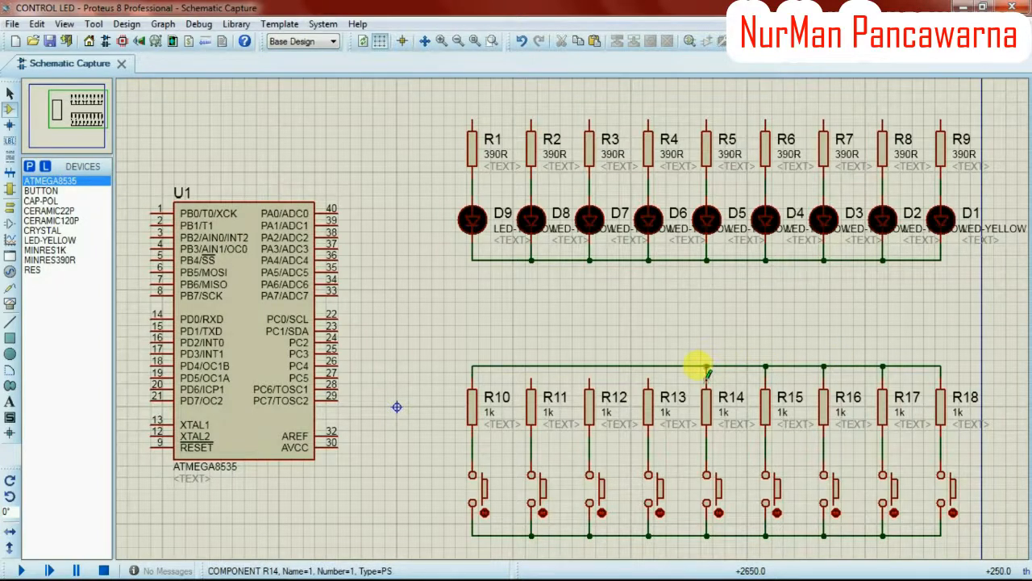
pyautogui.click(647, 369)
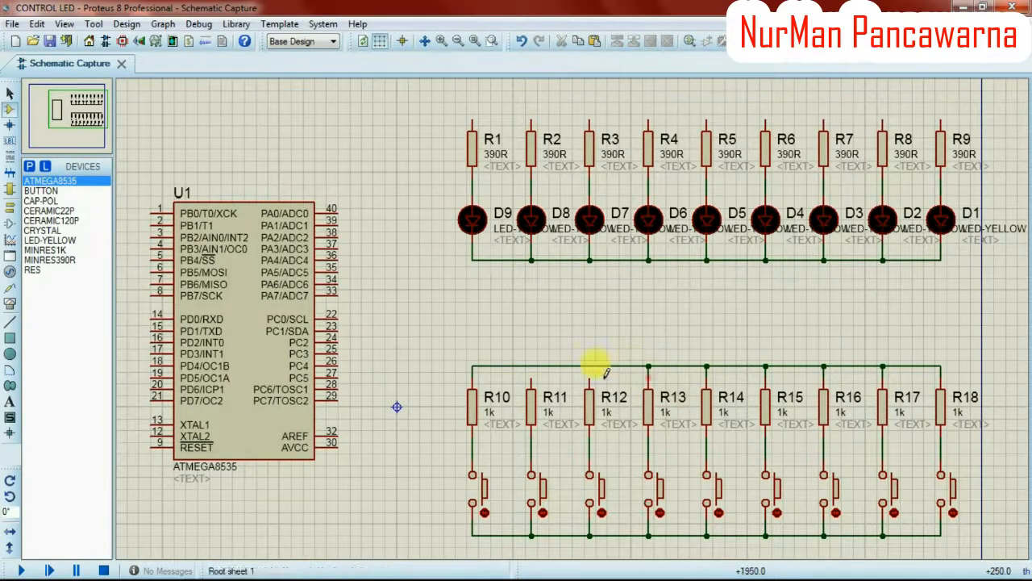
pyautogui.click(589, 370)
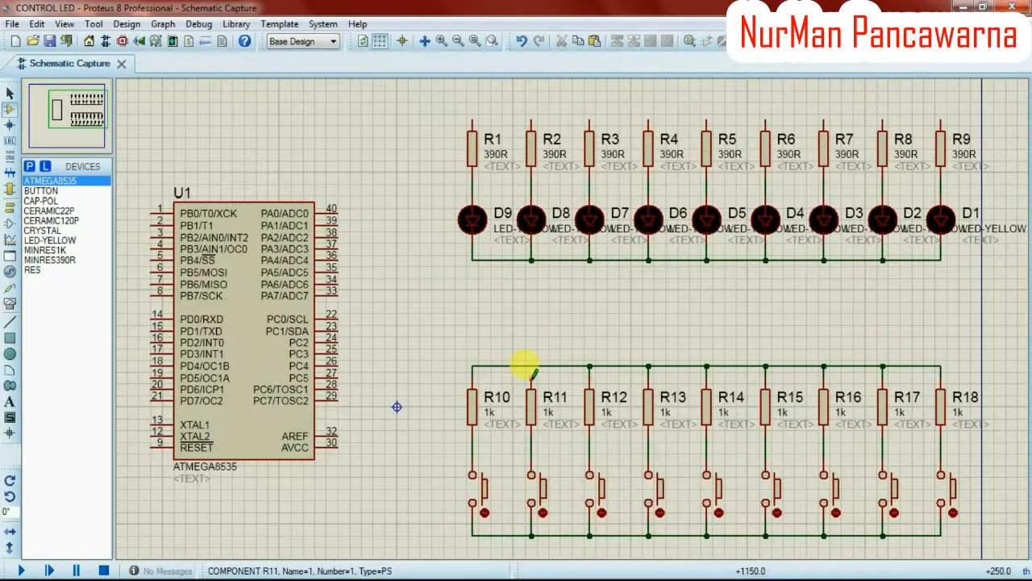
pyautogui.click(532, 369)
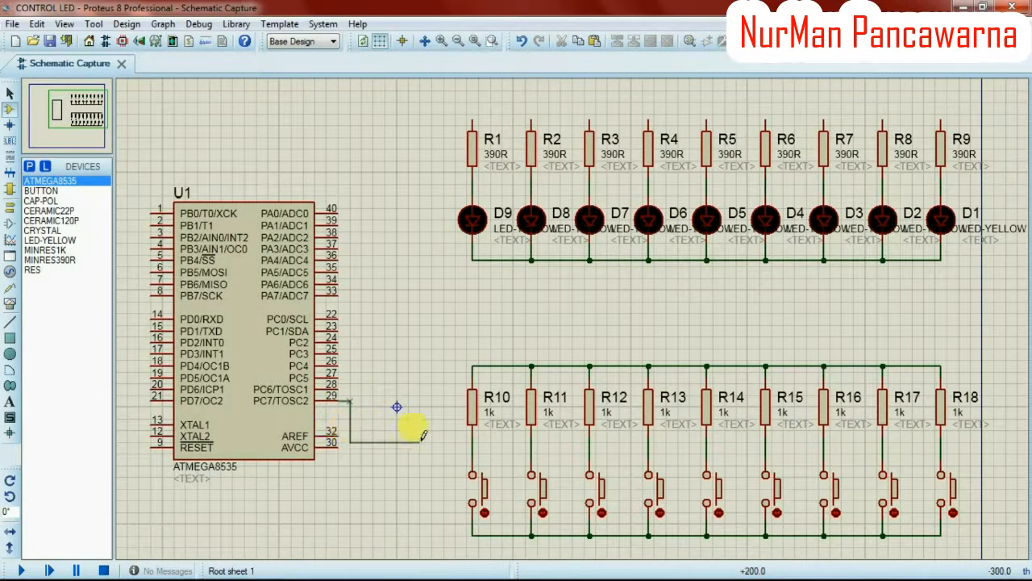
# Wire PC7, PC6, PC5 and PC4 to the junctions between resistors R10, R11, R12 and R13 and their buttons, respectively.
pyautogui.click(472, 441)
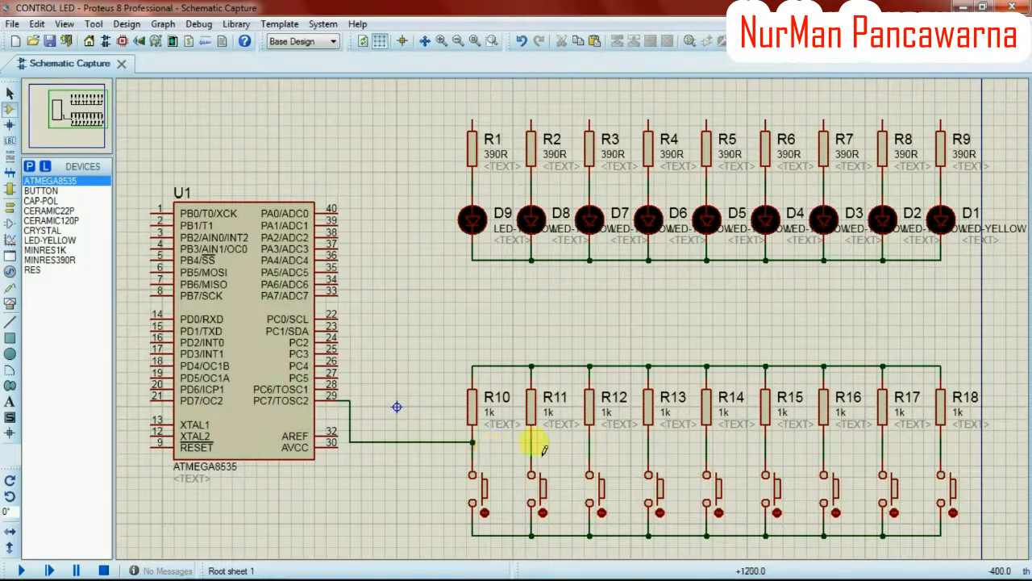
pyautogui.click(341, 385)
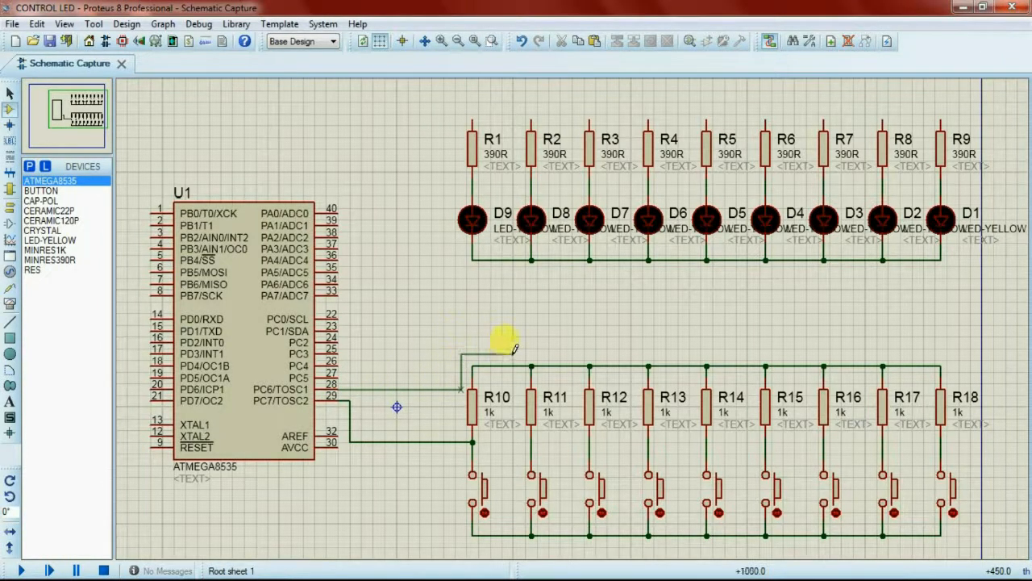
pyautogui.click(532, 442)
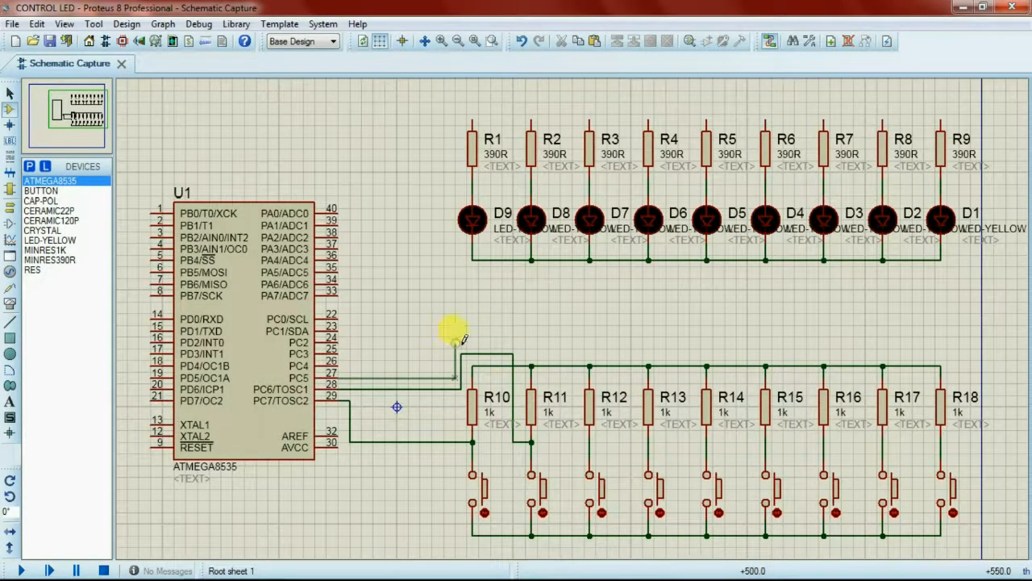
pyautogui.click(456, 347)
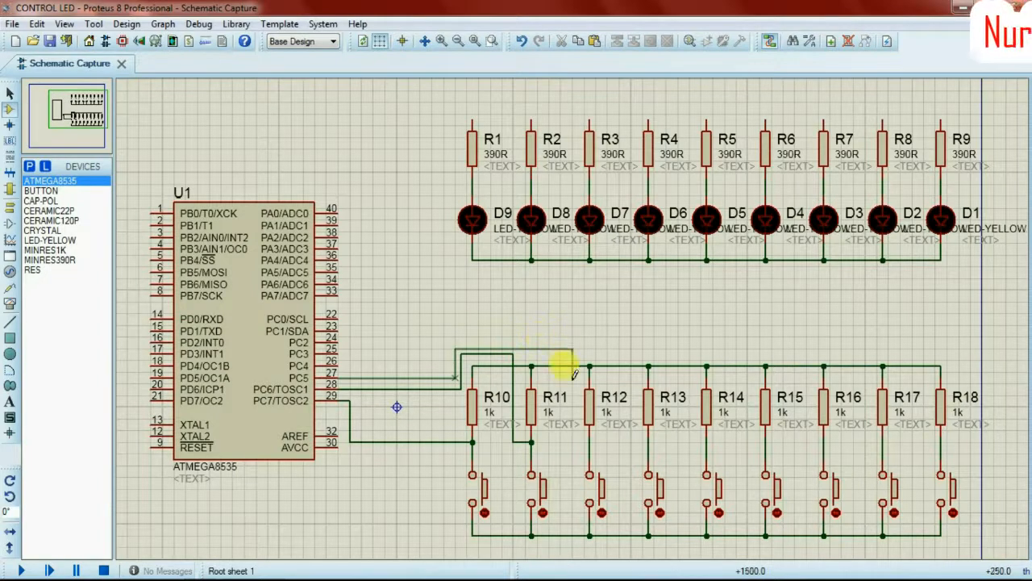
pyautogui.click(588, 440)
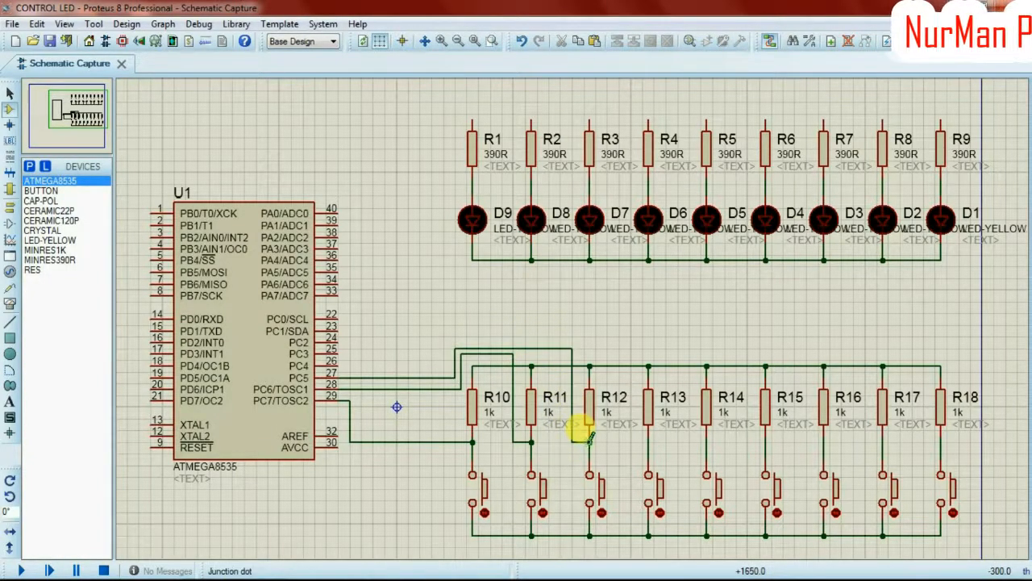
pyautogui.click(336, 363)
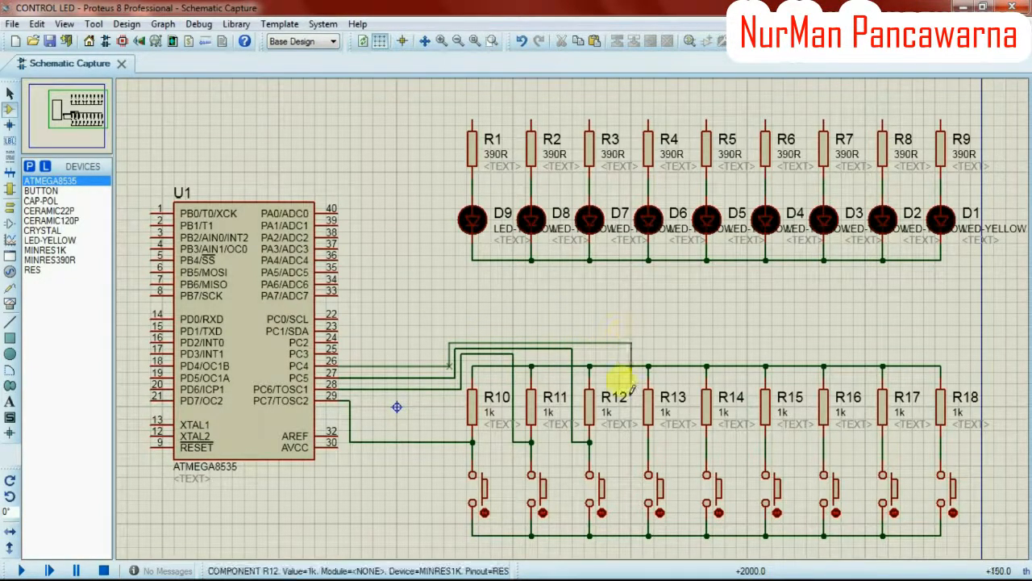
pyautogui.click(648, 441)
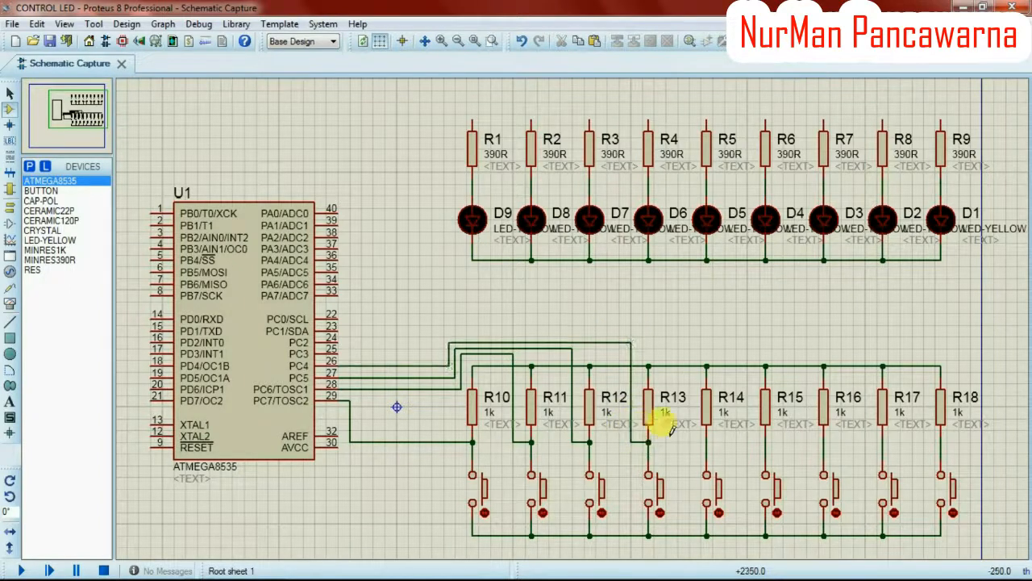
# Wire PC3, PC2, PC1 and PC0 to the junctions between resistors R14, R15, R16 and R17 and their buttons, respectively.
pyautogui.click(340, 348)
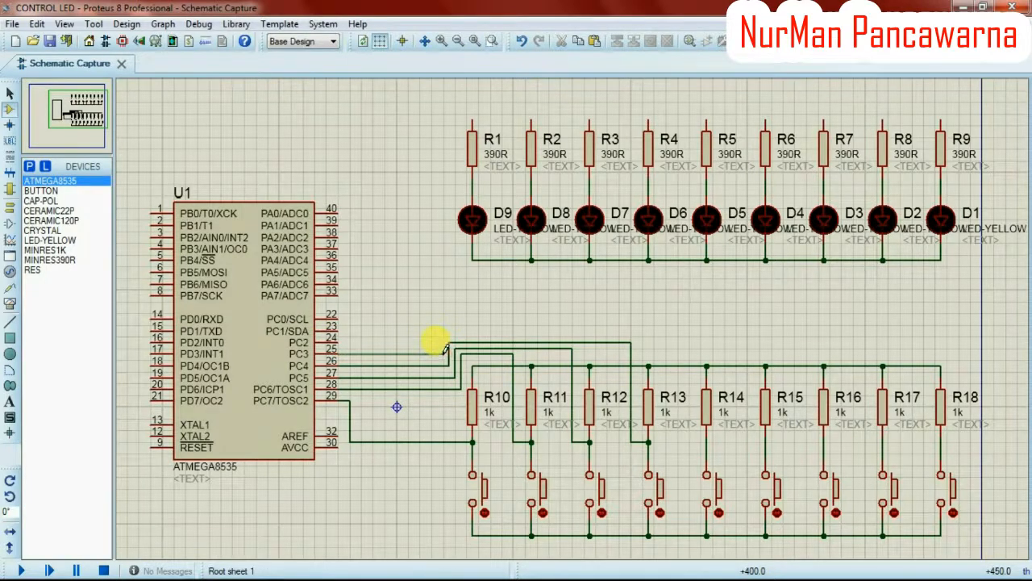
pyautogui.click(444, 337)
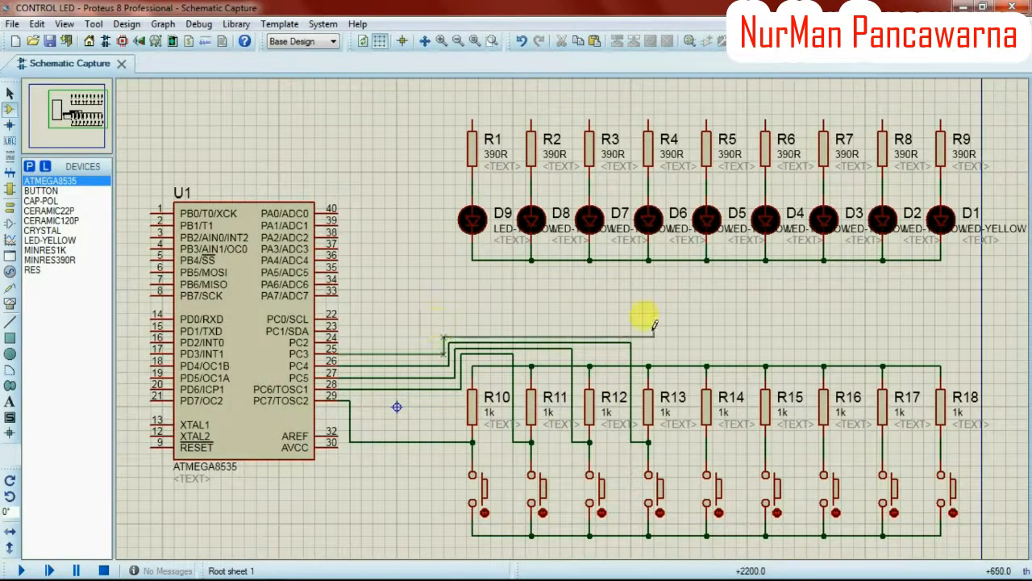
pyautogui.click(708, 440)
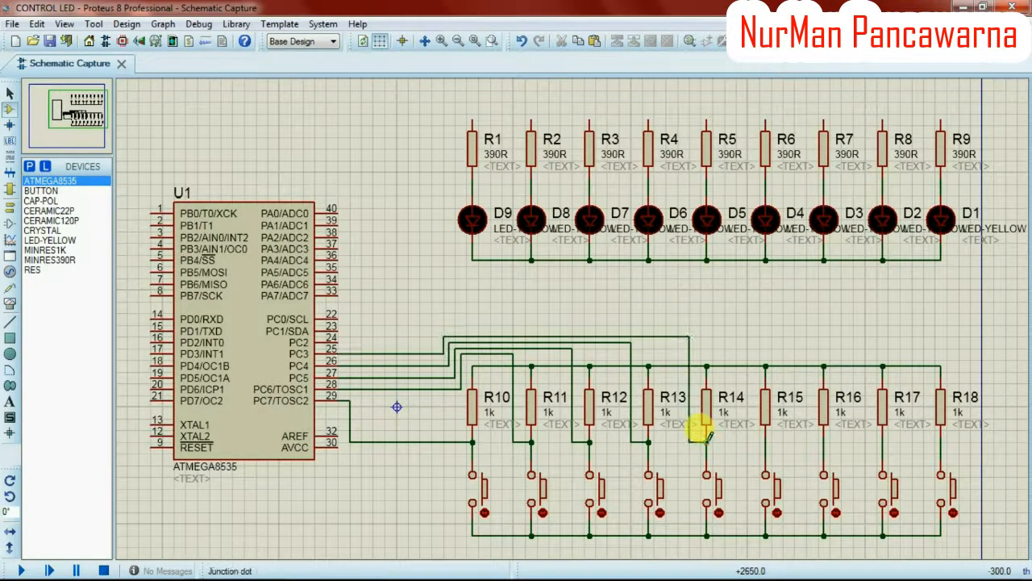
pyautogui.click(337, 339)
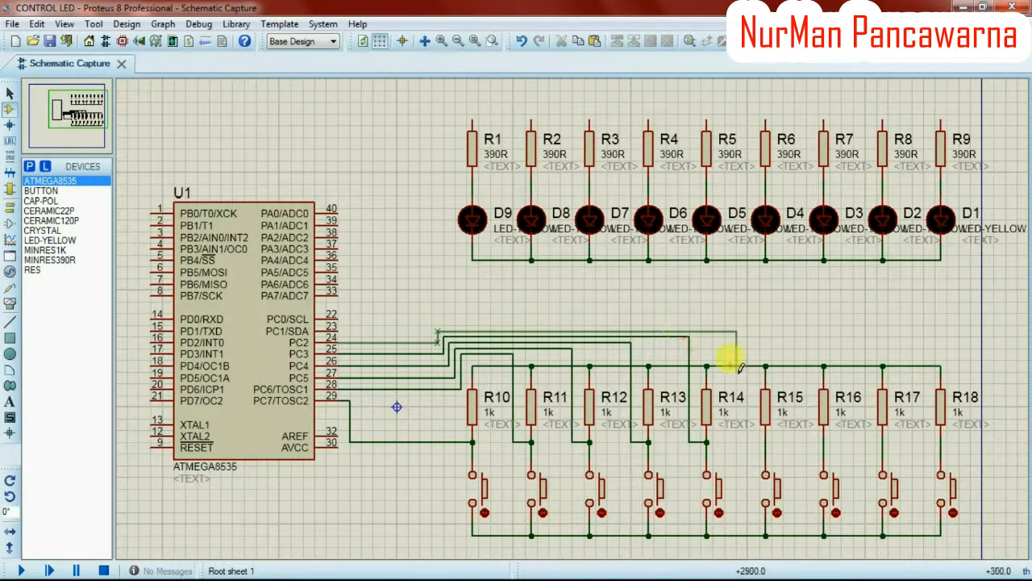
pyautogui.click(763, 441)
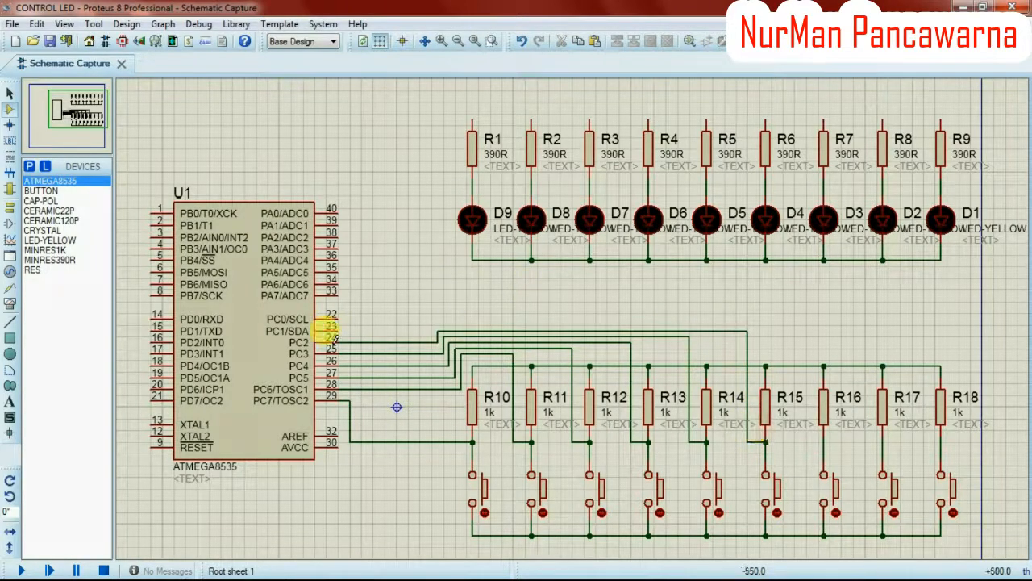
pyautogui.click(338, 328)
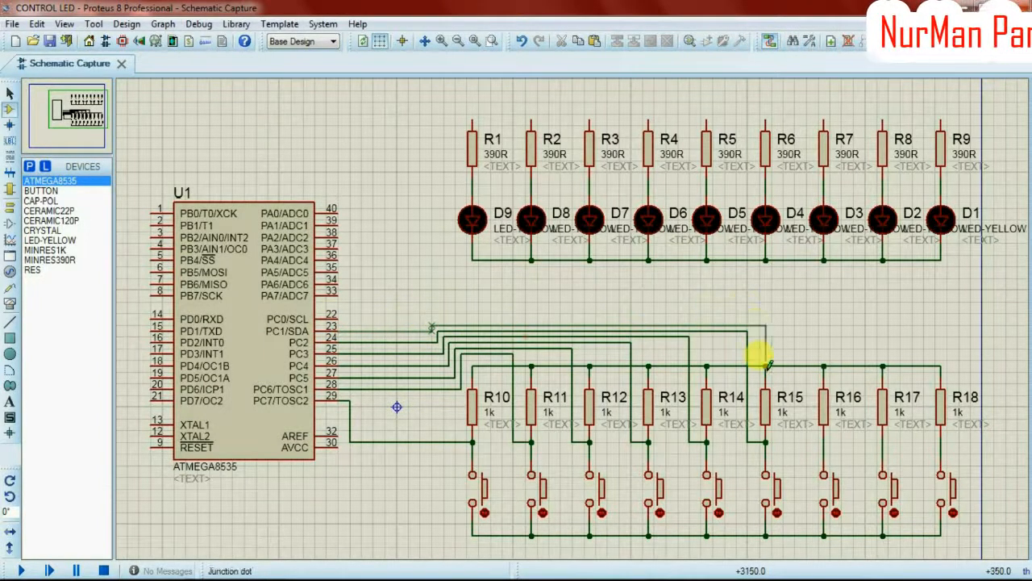
pyautogui.click(814, 439)
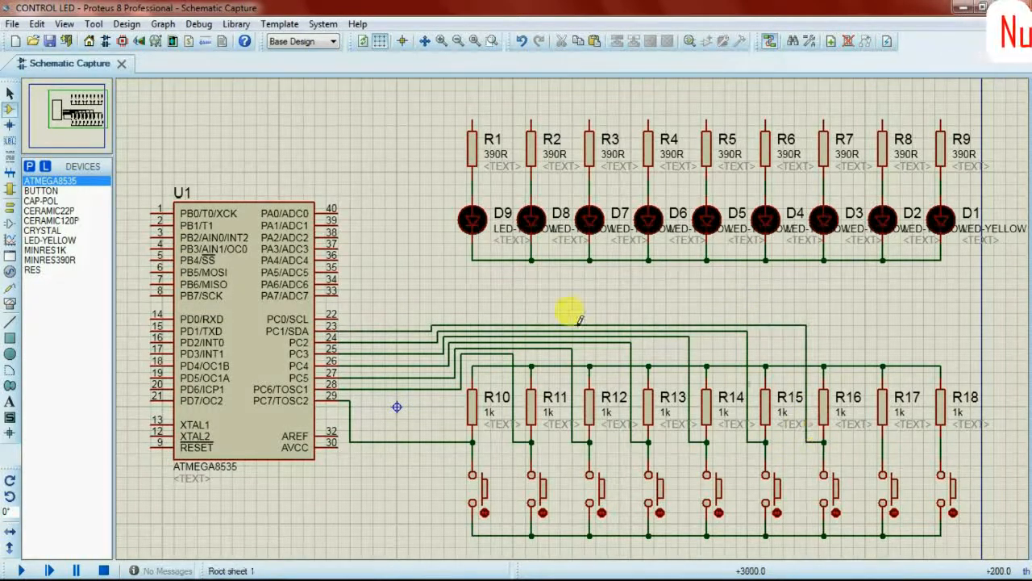
pyautogui.click(337, 315)
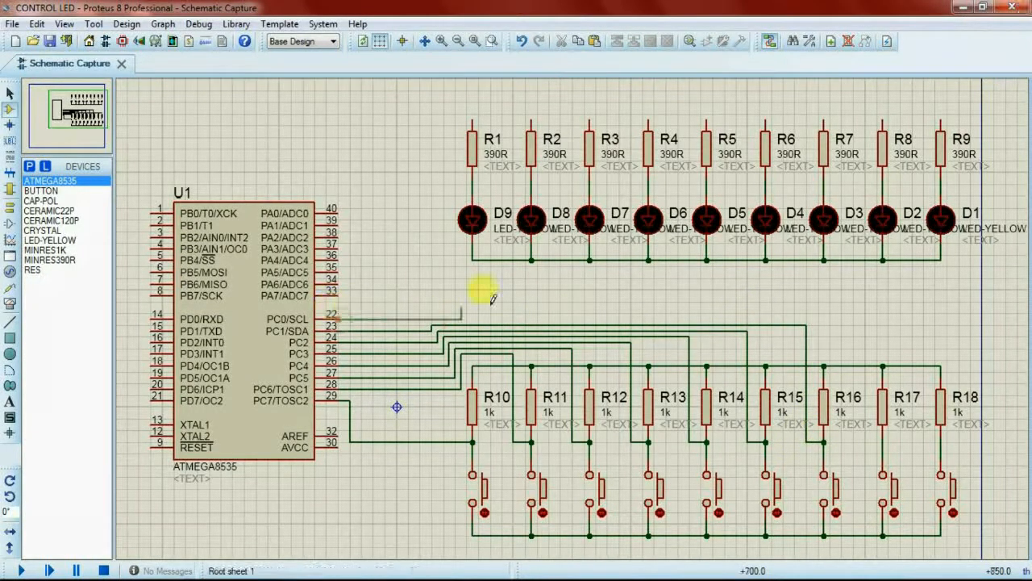
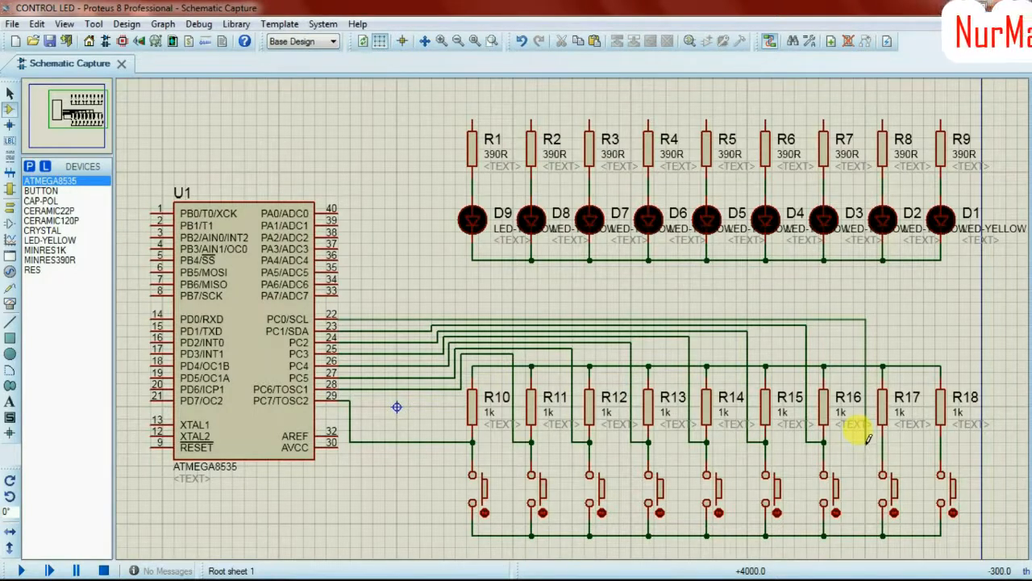
pyautogui.click(882, 440)
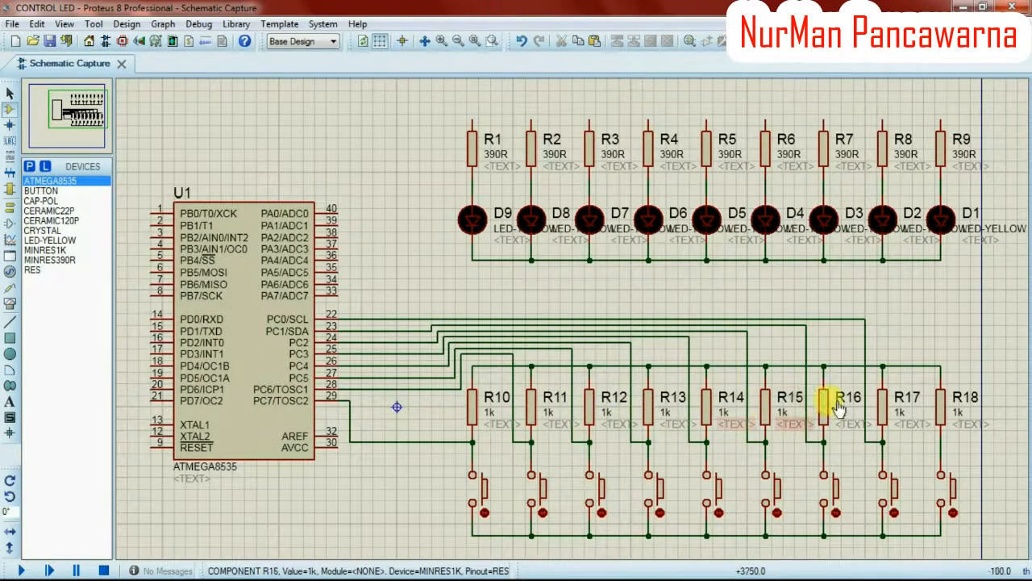
# Delete resistor R18 and the ninth button beneath it.
pyautogui.rightClick(941, 408)
pyautogui.click(813, 144)
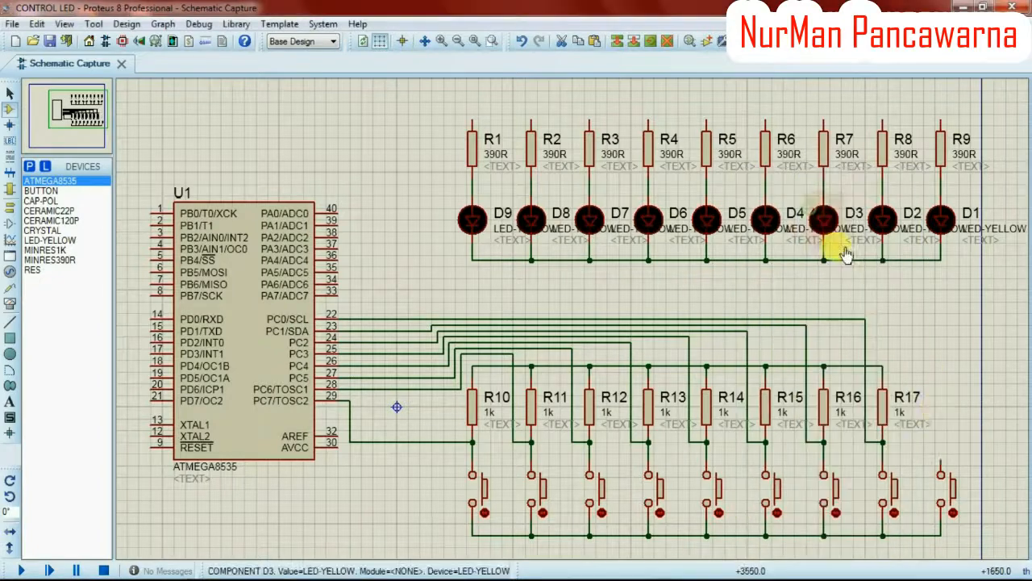
pyautogui.rightClick(931, 481)
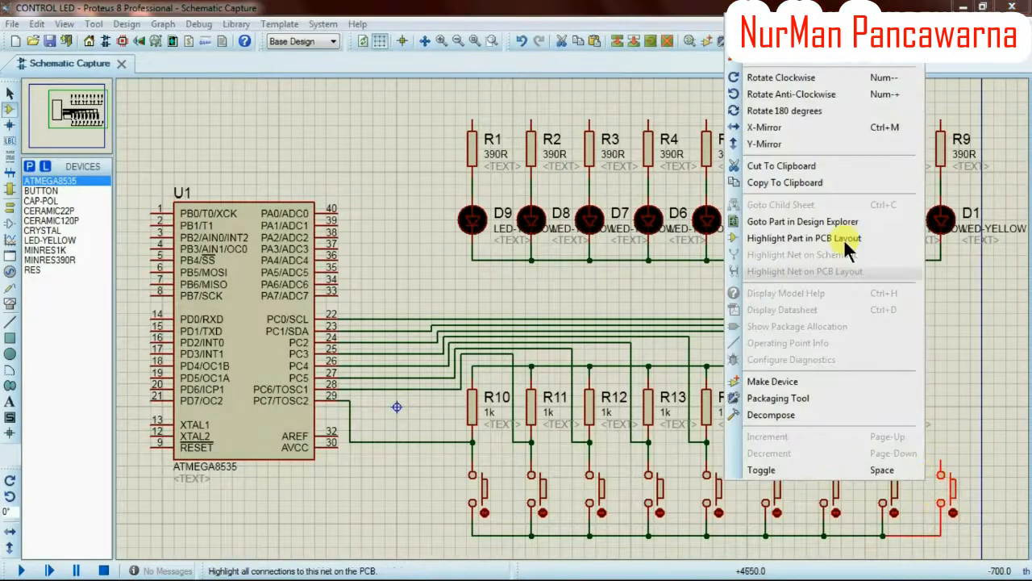
pyautogui.click(792, 57)
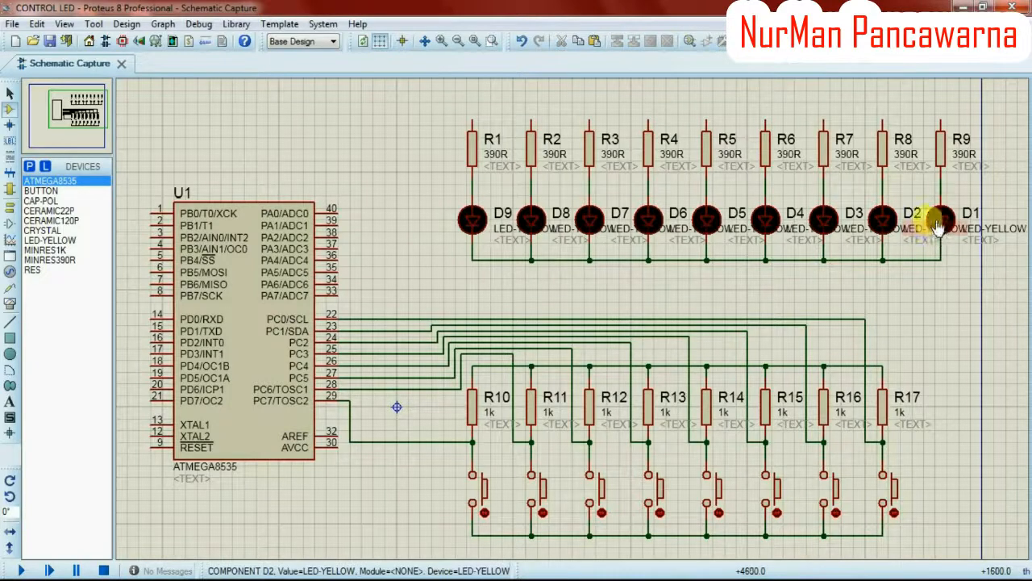
# Delete LED D9 and its series resistor R1.
pyautogui.rightClick(473, 212)
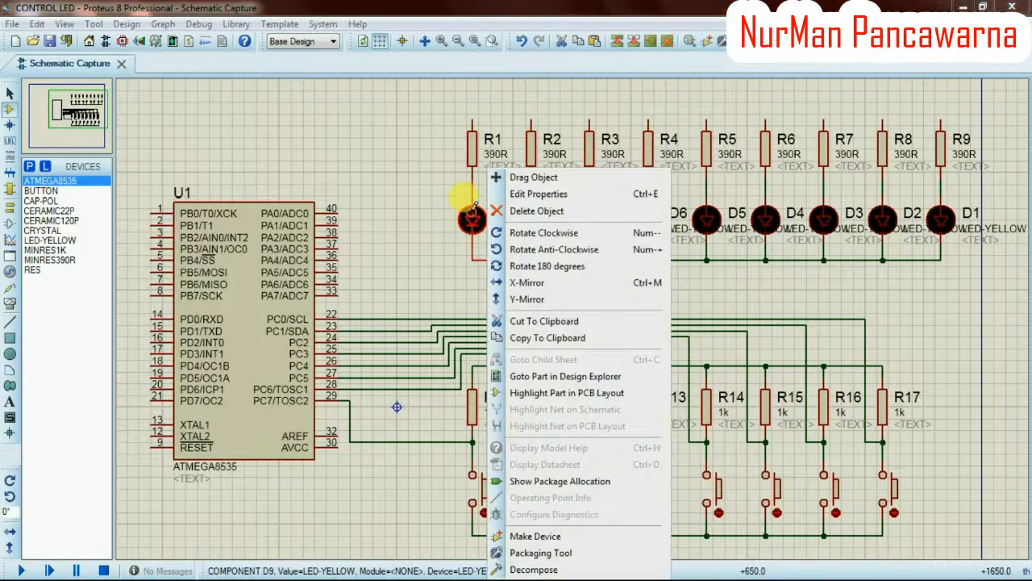
pyautogui.click(523, 210)
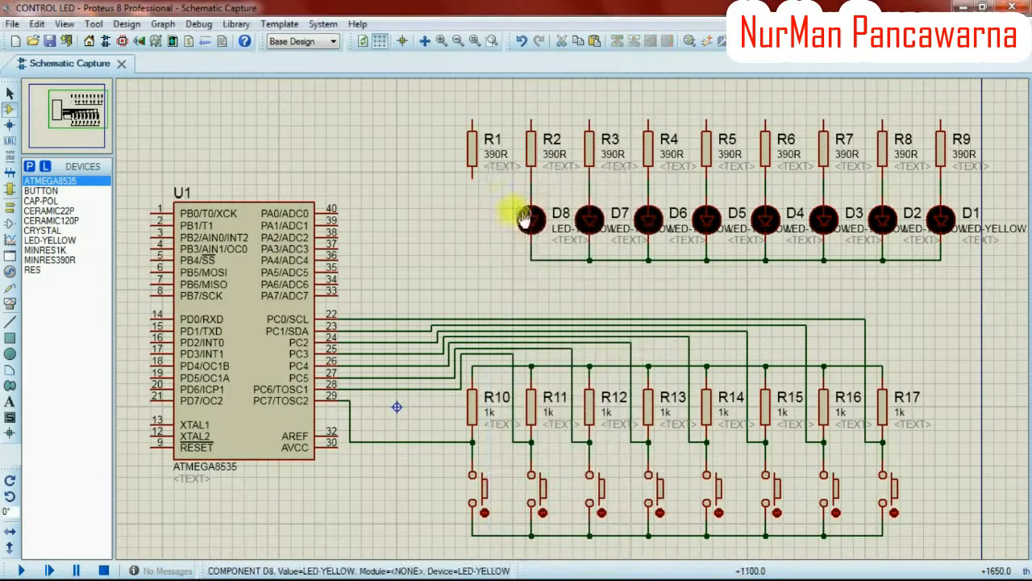
pyautogui.rightClick(475, 144)
pyautogui.click(520, 169)
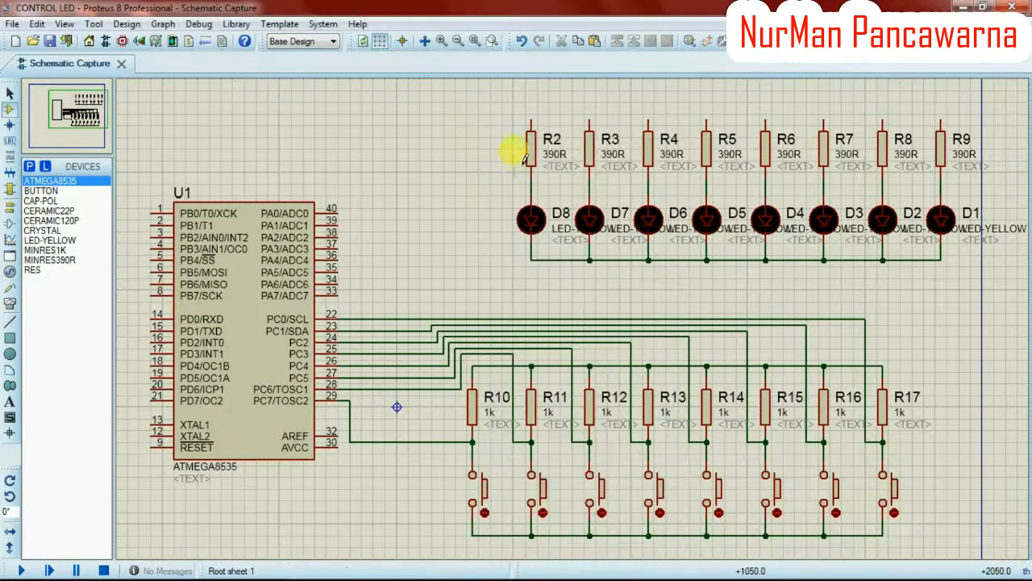
# Move the block of resistors R2 to R9 and LEDs D8 to D1 so its columns align directly above R10 to R17.
pyautogui.moveTo(513, 98); pyautogui.dragTo(959, 276)
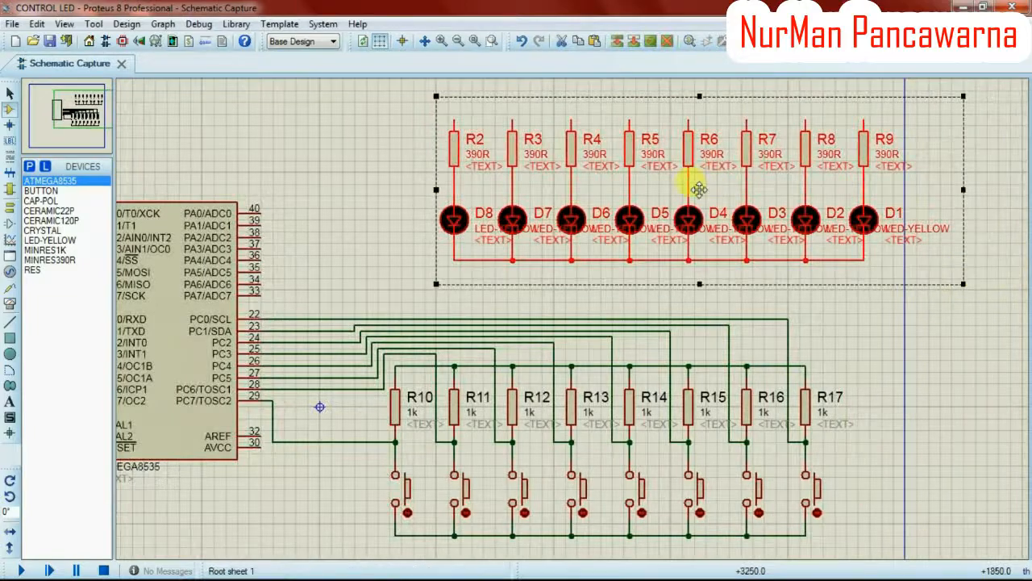
pyautogui.moveTo(698, 189); pyautogui.dragTo(641, 226)
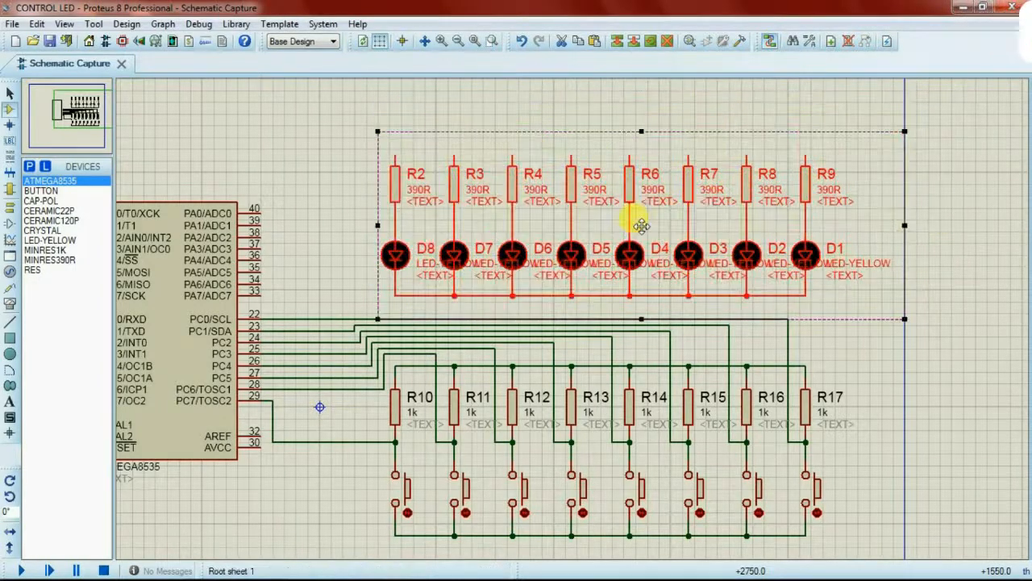
pyautogui.click(948, 444)
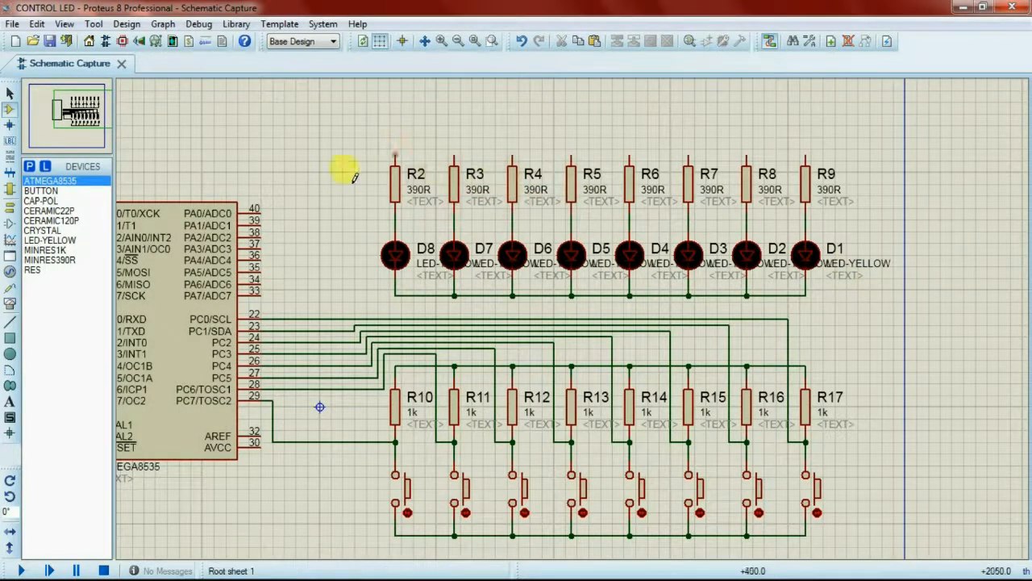
# Wire PA7, PA6, PA5, PA4 and PA3 to the upper ends of R2, R3, R4, R5 and R6, respectively, using nested parallel routes.
pyautogui.click(263, 292)
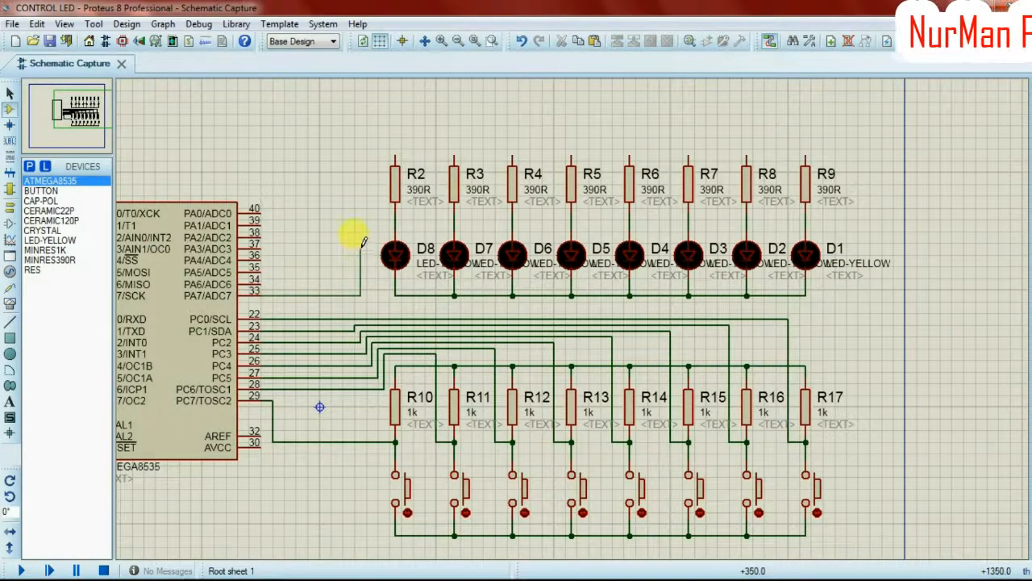
pyautogui.click(392, 154)
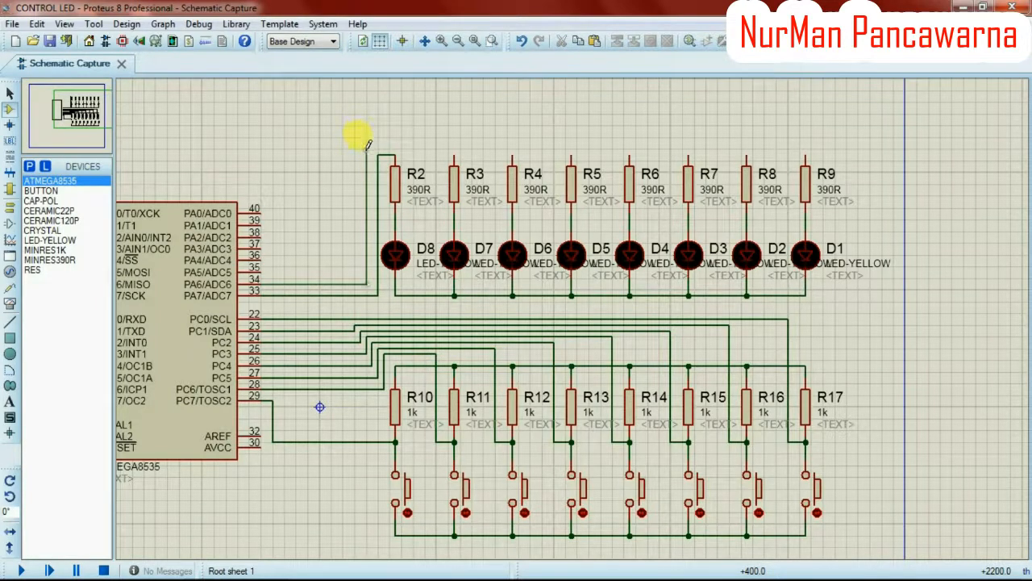
pyautogui.click(454, 147)
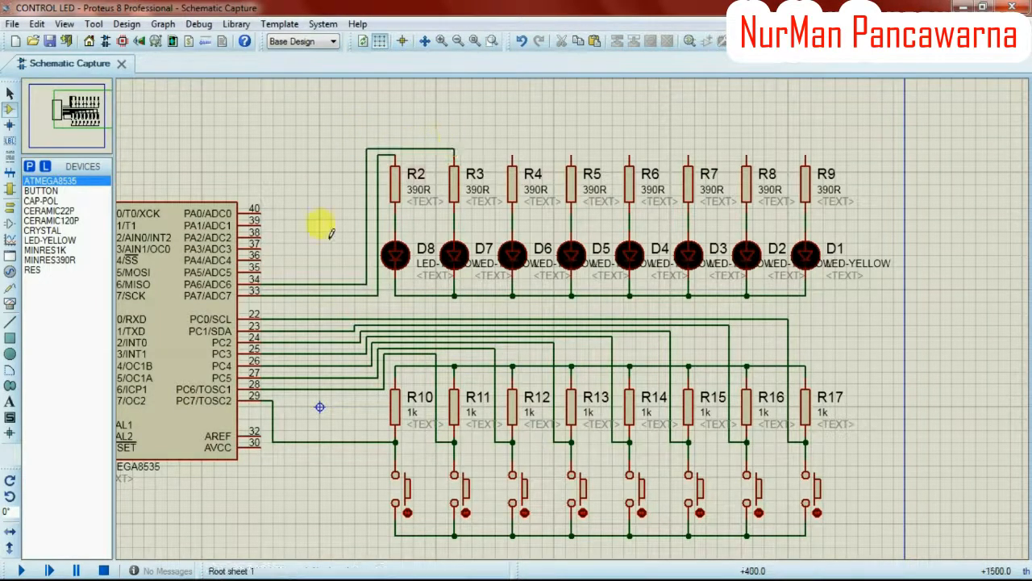
pyautogui.click(262, 272)
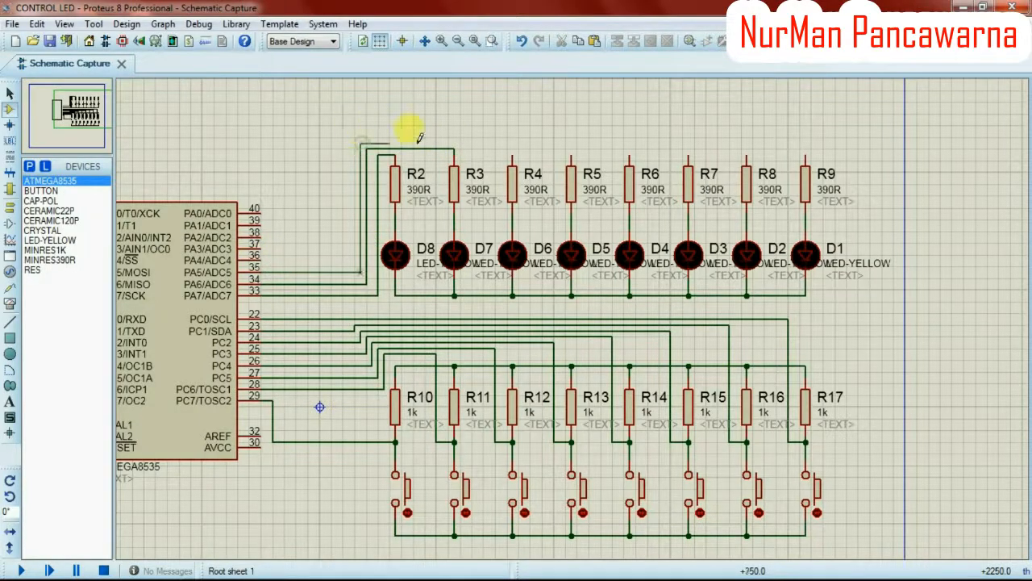
pyautogui.click(509, 145)
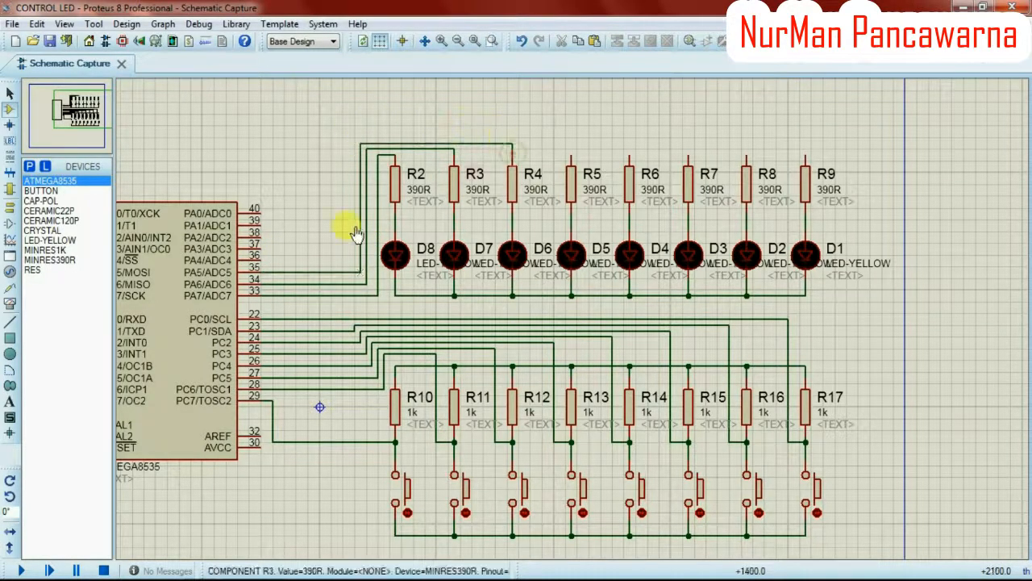
pyautogui.click(263, 256)
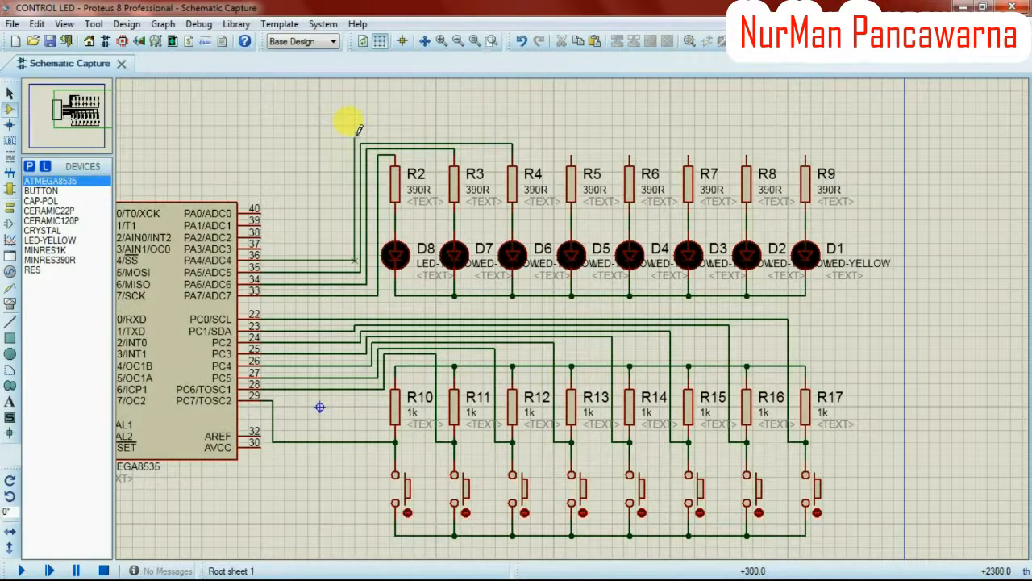
pyautogui.click(571, 145)
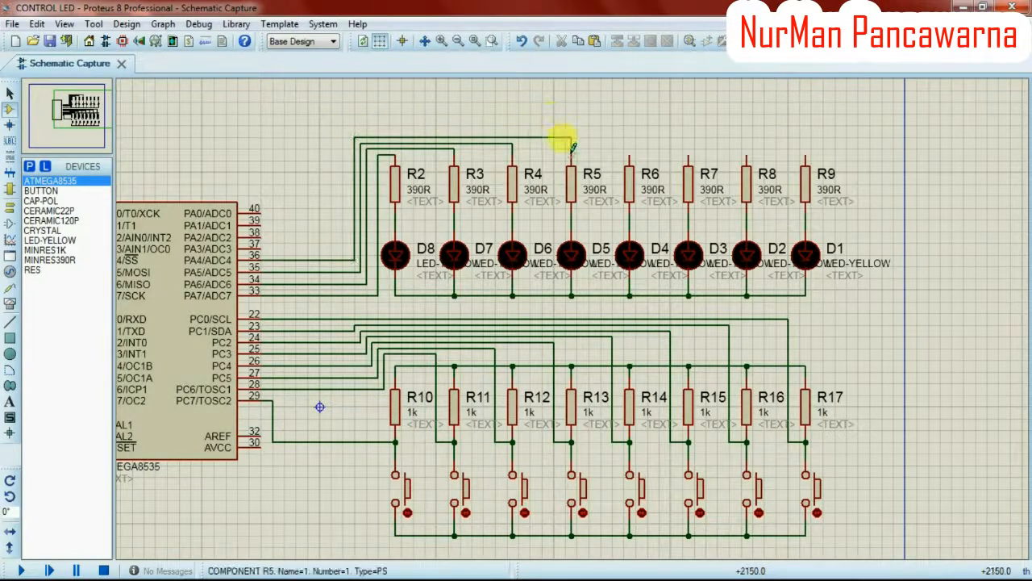
pyautogui.click(263, 245)
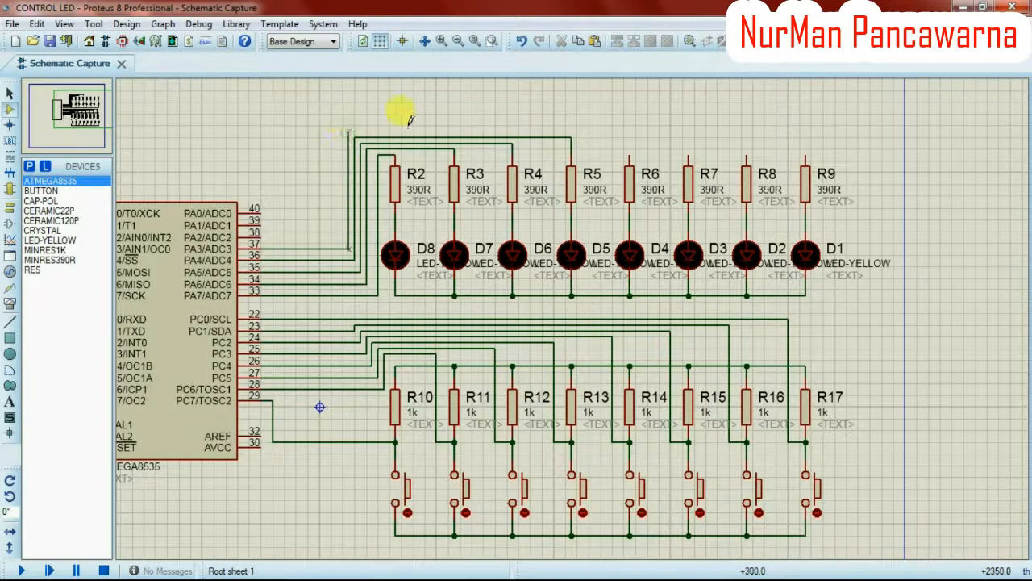
pyautogui.click(629, 146)
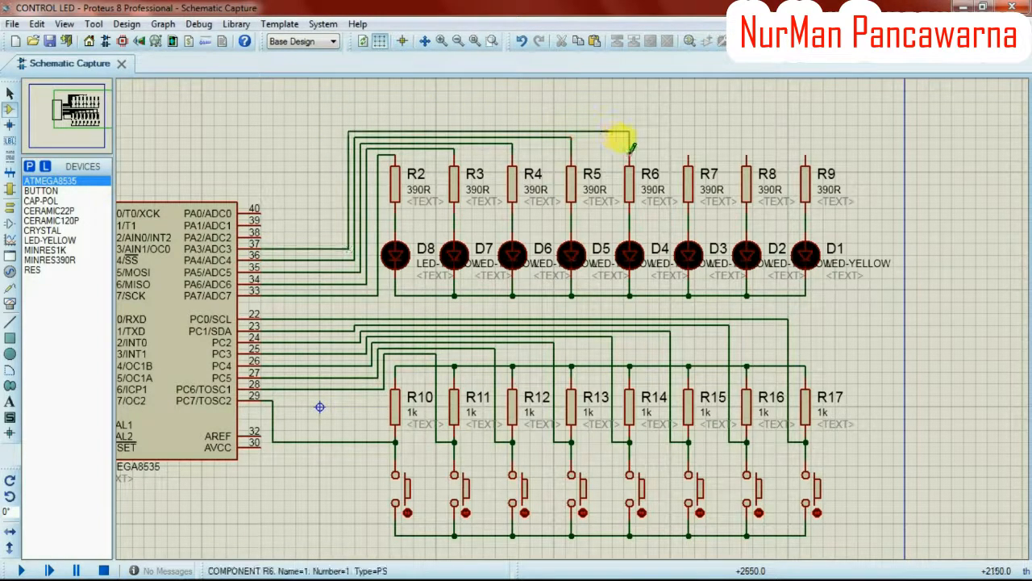
# Wire PA2, PA1 and PA0 to the upper ends of R7, R8 and R9, respectively, routing them around the existing nested wires.
pyautogui.click(262, 232)
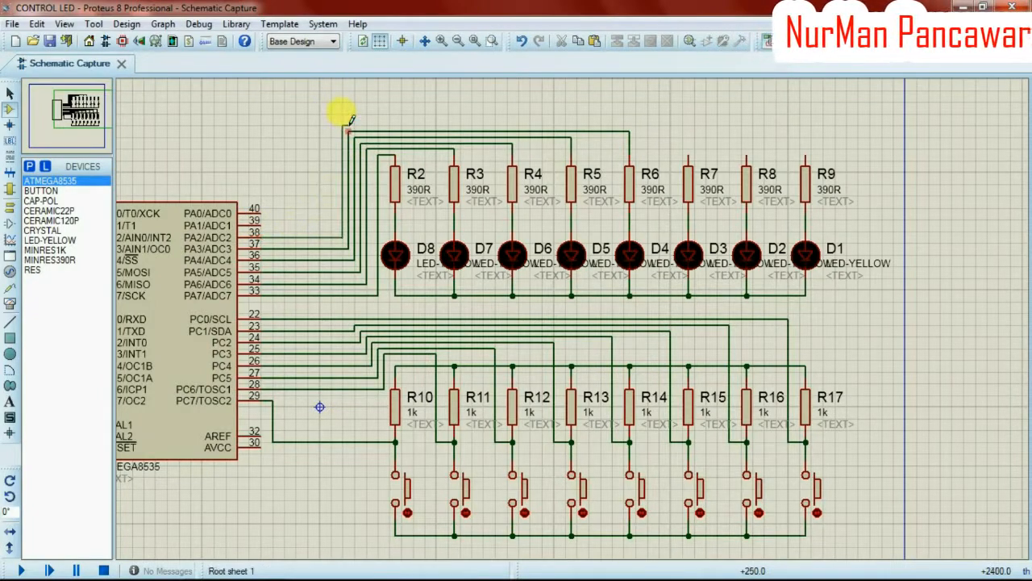
pyautogui.click(687, 153)
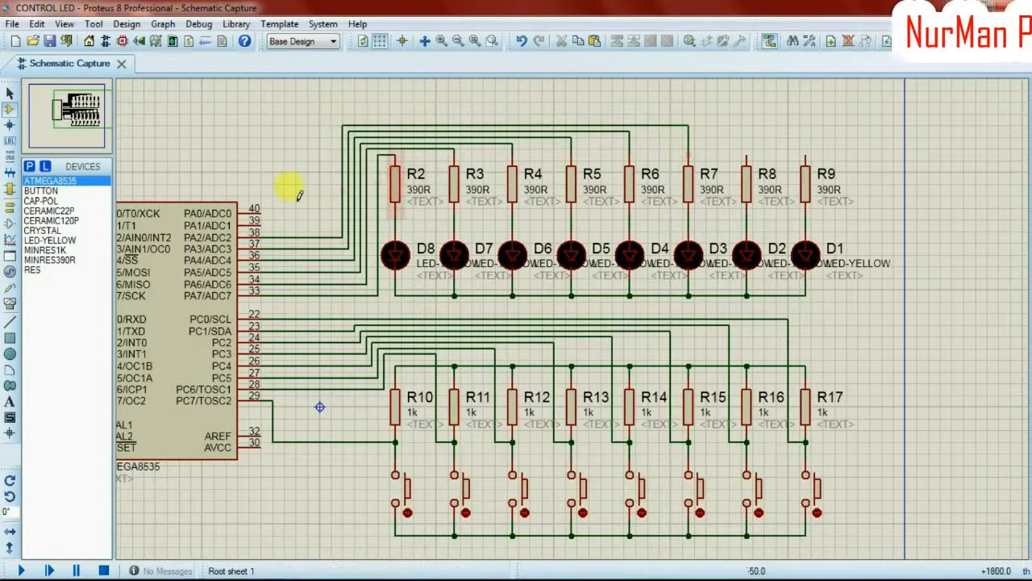
pyautogui.click(262, 225)
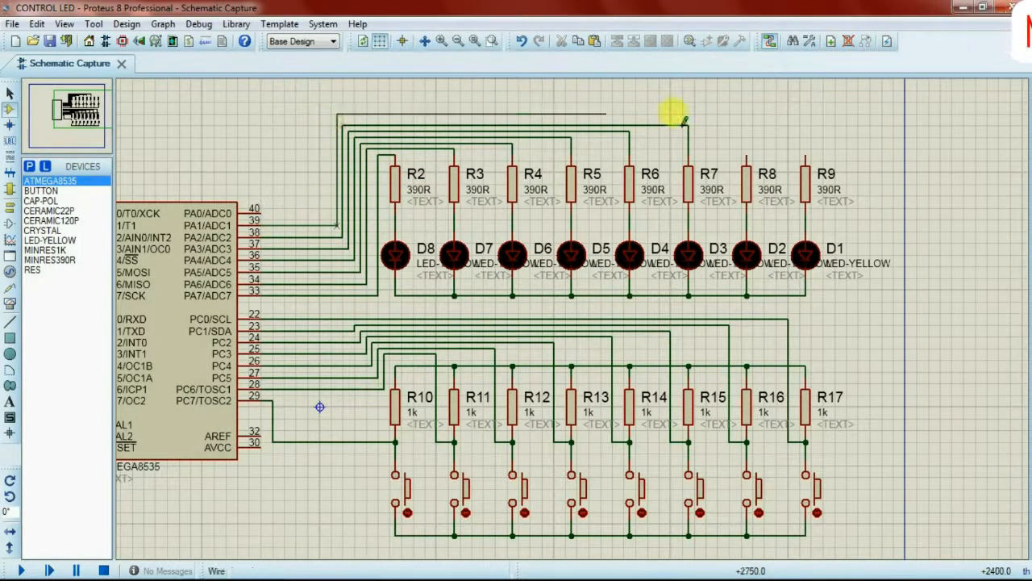
pyautogui.click(746, 156)
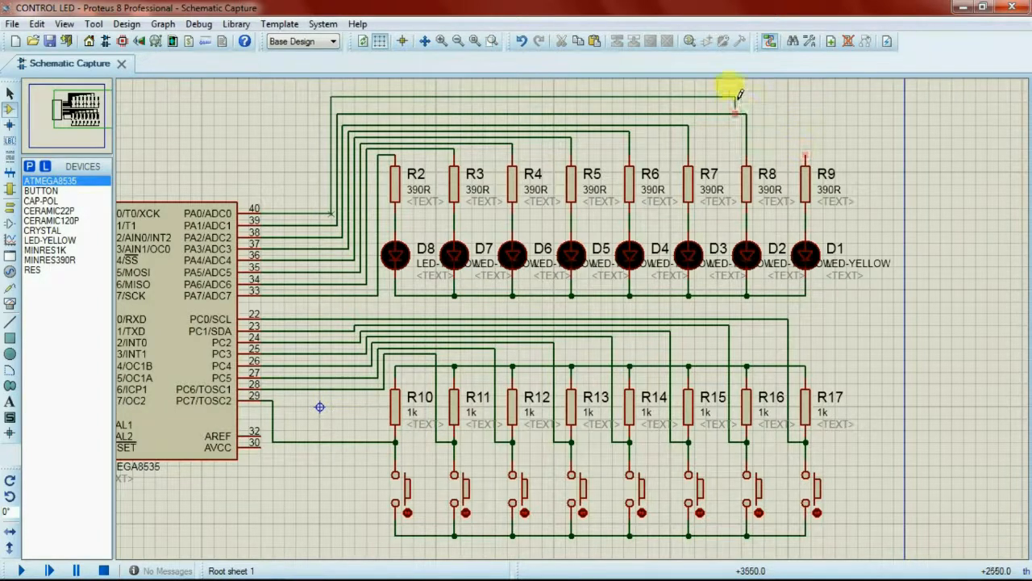
pyautogui.click(805, 156)
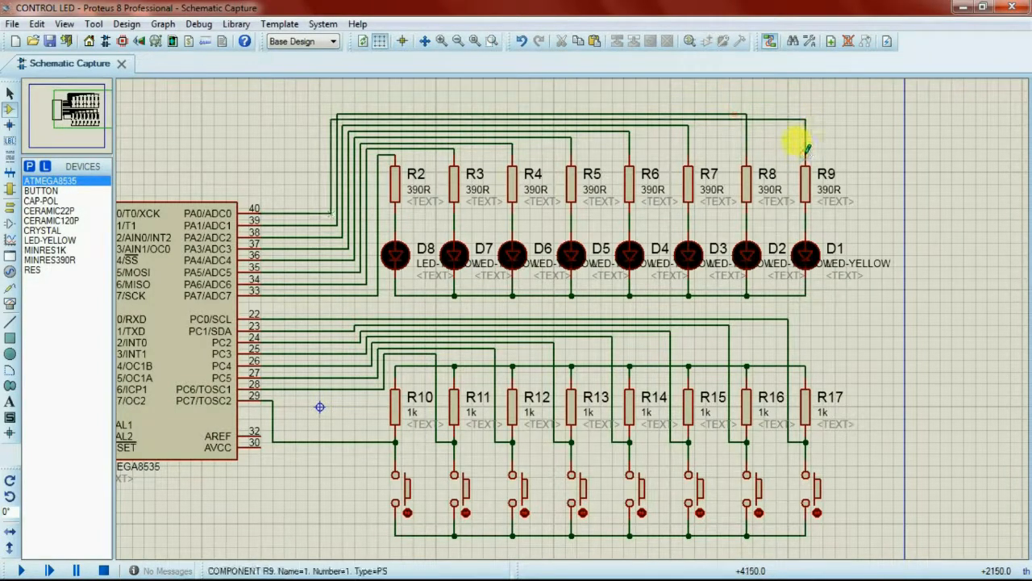
# Place a POWER terminal above R17, connected to the common rail joining the upper ends of R10 to R17.
pyautogui.click(9, 207)
pyautogui.click(46, 219)
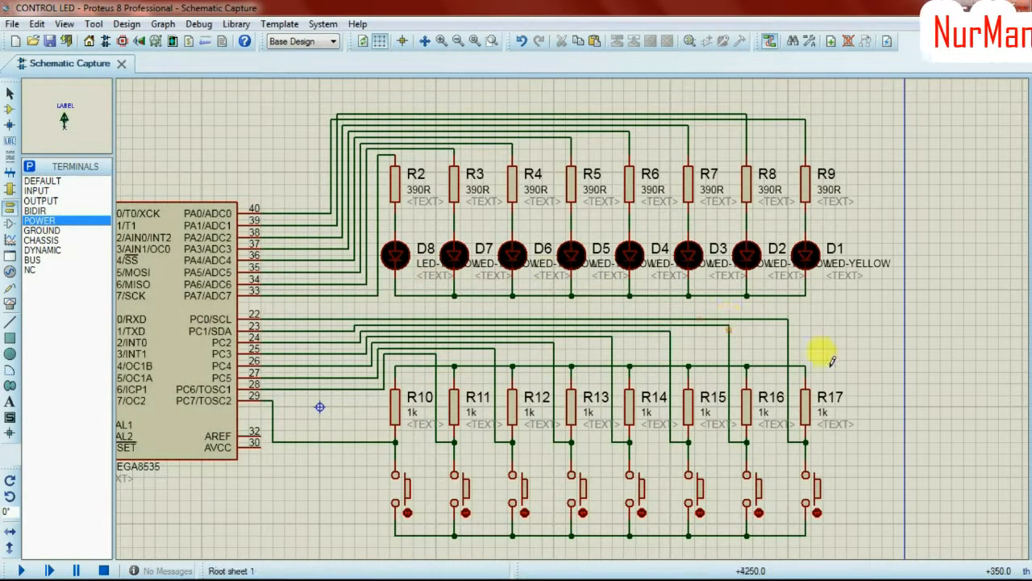
pyautogui.click(805, 338)
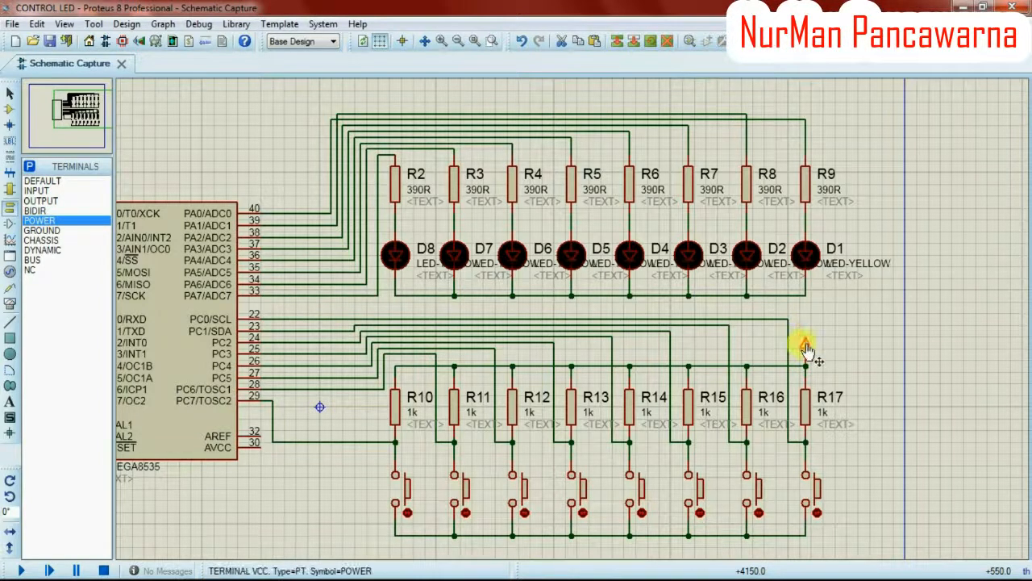
# Place GROUND terminals at the D1 end of the LED cathode rail and at the R17 end of the common rail below the buttons.
pyautogui.click(681, 292)
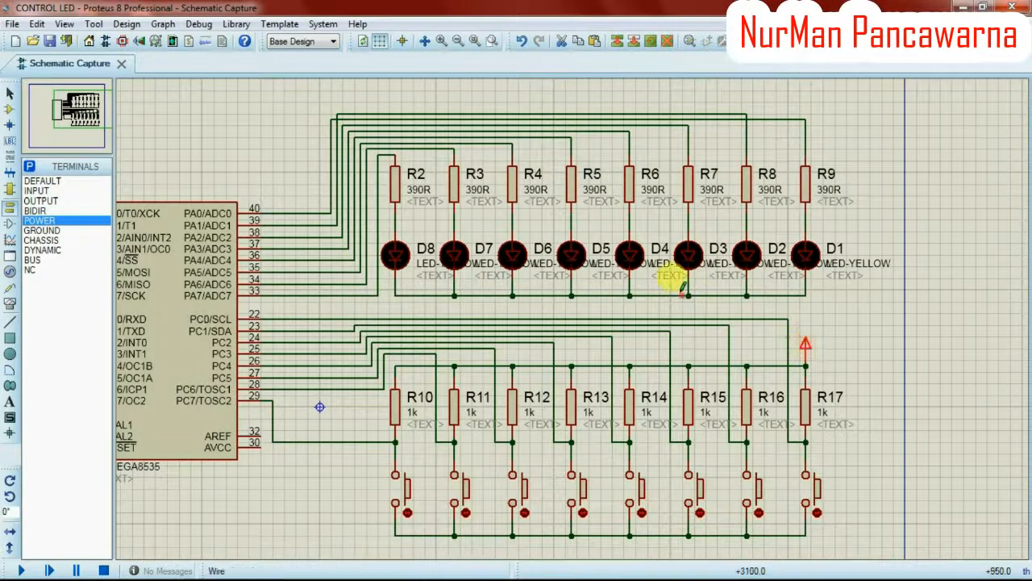
pyautogui.click(63, 230)
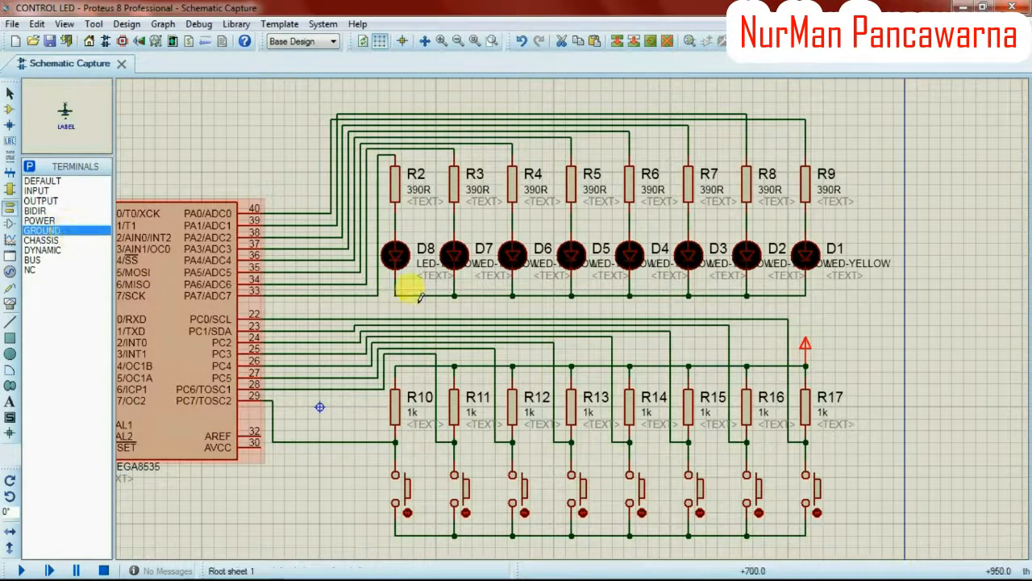
pyautogui.click(903, 324)
pyautogui.click(836, 321)
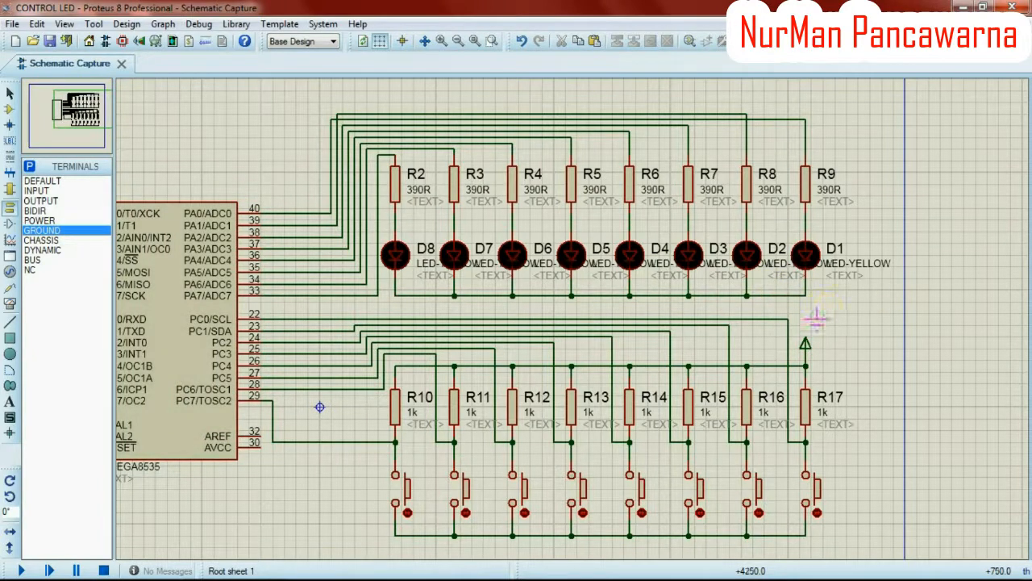
pyautogui.click(805, 308)
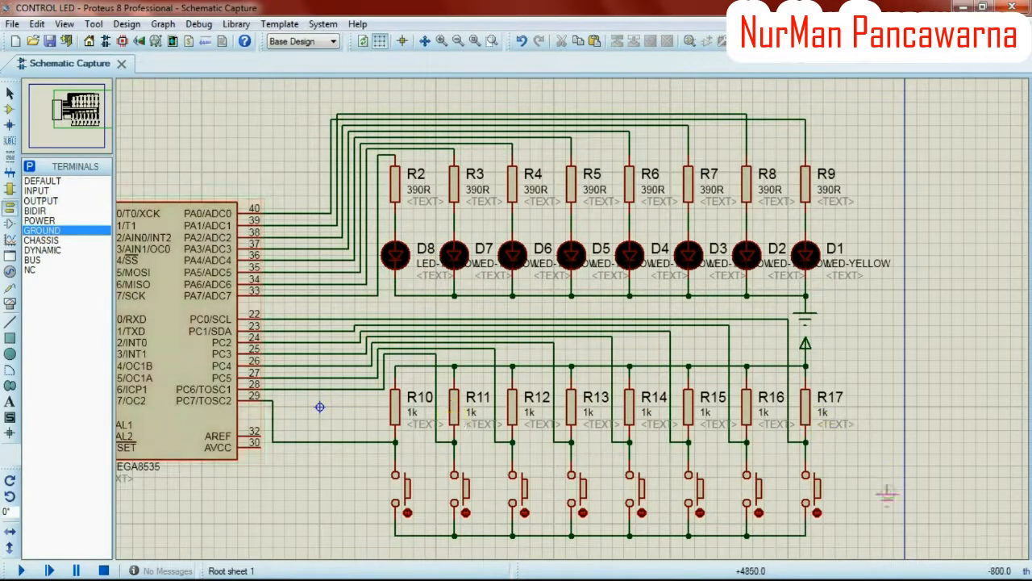
pyautogui.click(805, 552)
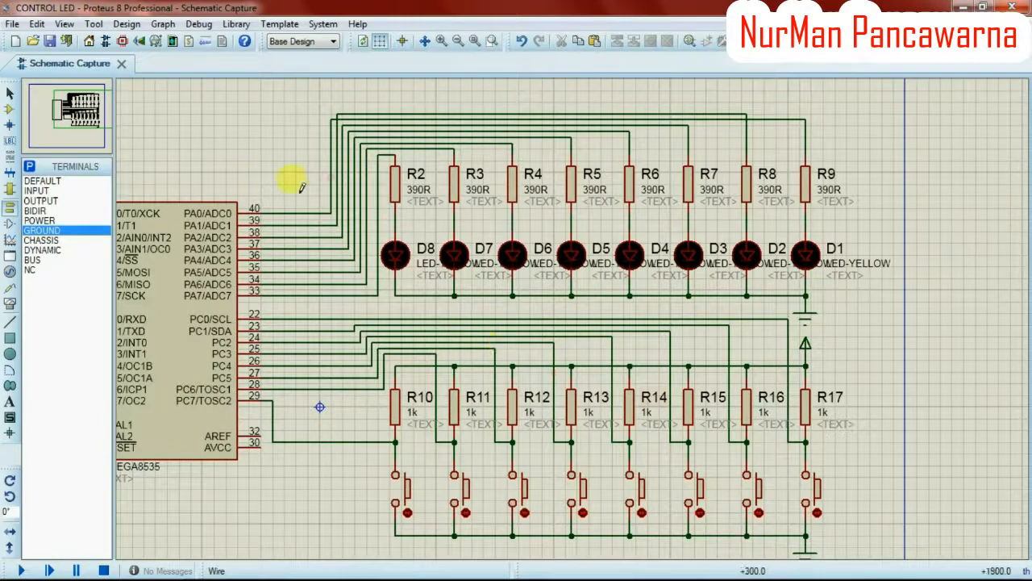
# Move the ATmega8535 U1 horizontally closer to the LED and button circuits, keeping its wires attached.
pyautogui.click(172, 251)
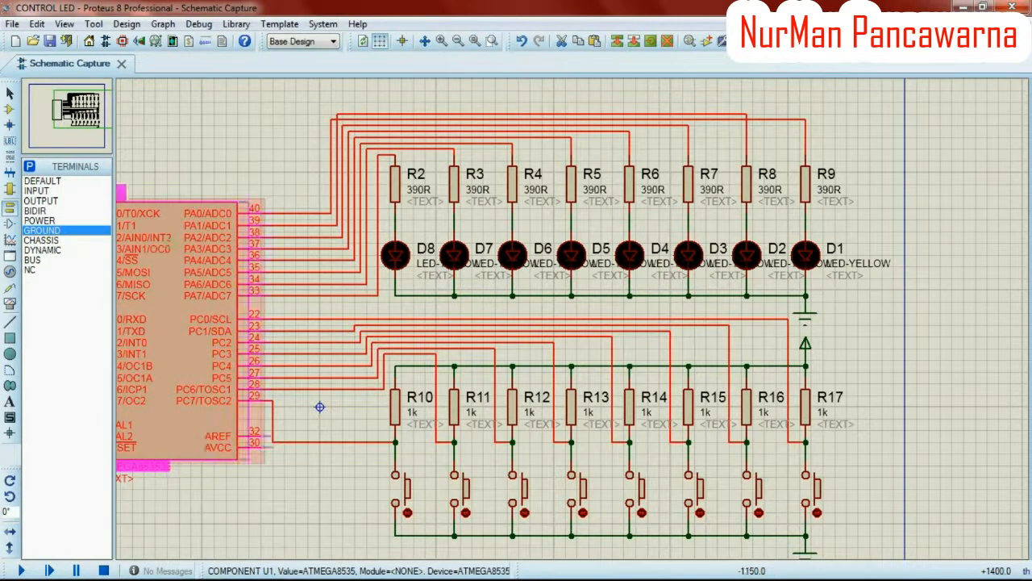
pyautogui.moveTo(162, 242); pyautogui.dragTo(196, 252)
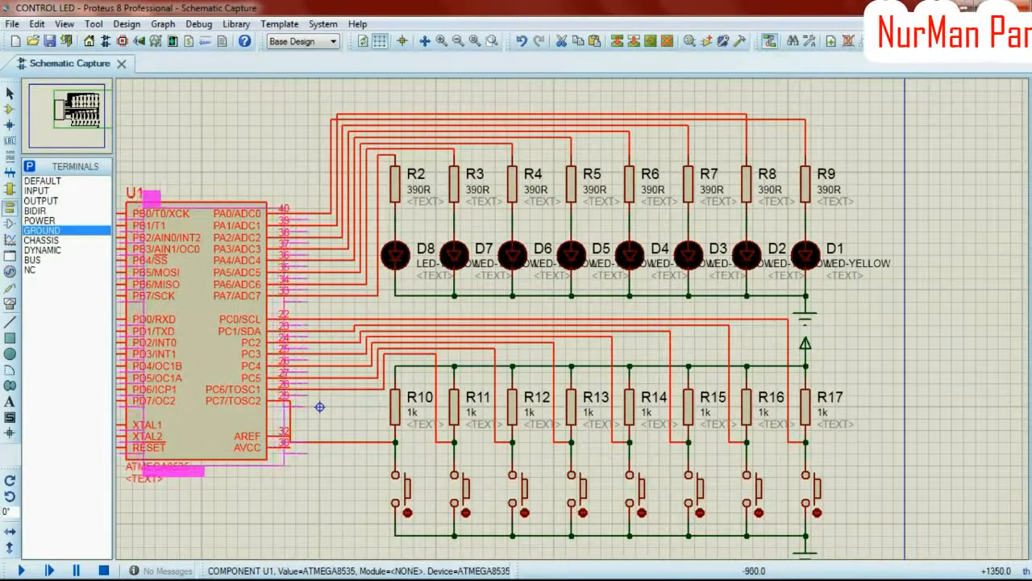
pyautogui.moveTo(220, 249); pyautogui.dragTo(221, 249)
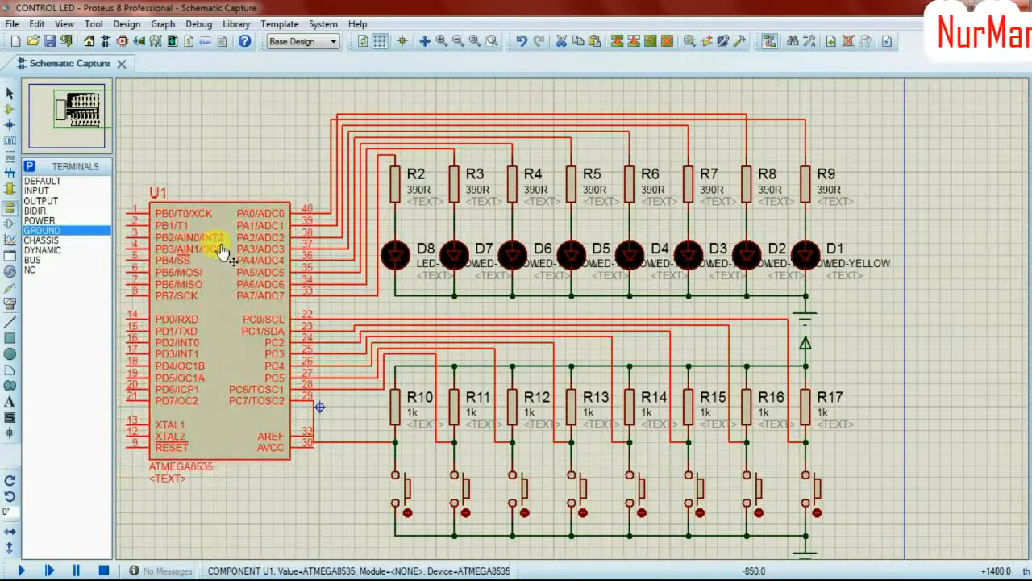
pyautogui.click(166, 134)
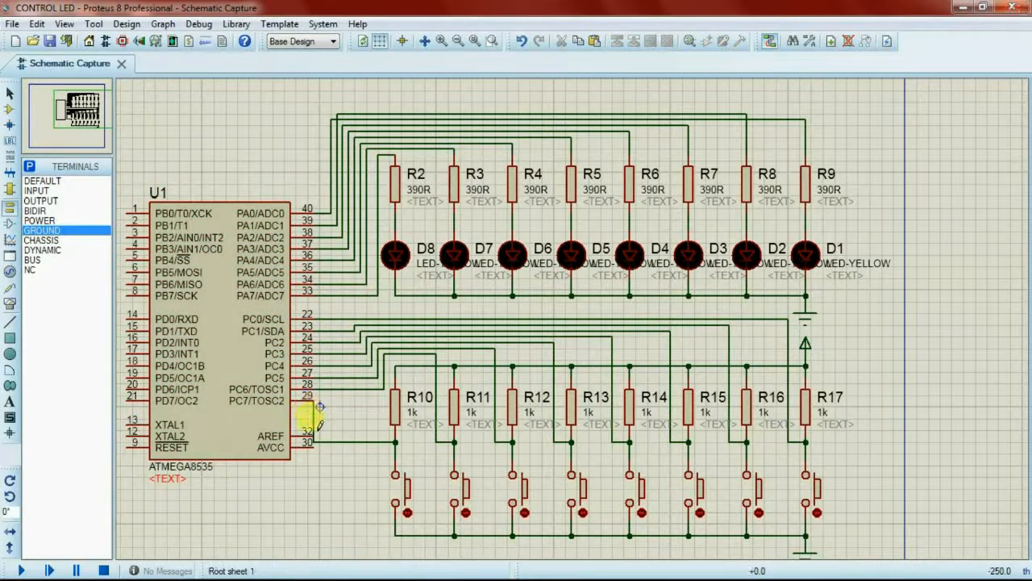
# Delete the PC7 wire that overlaps the AREF and AVCC pins and rewire PC7 to the junction below R10.
pyautogui.click(10, 93)
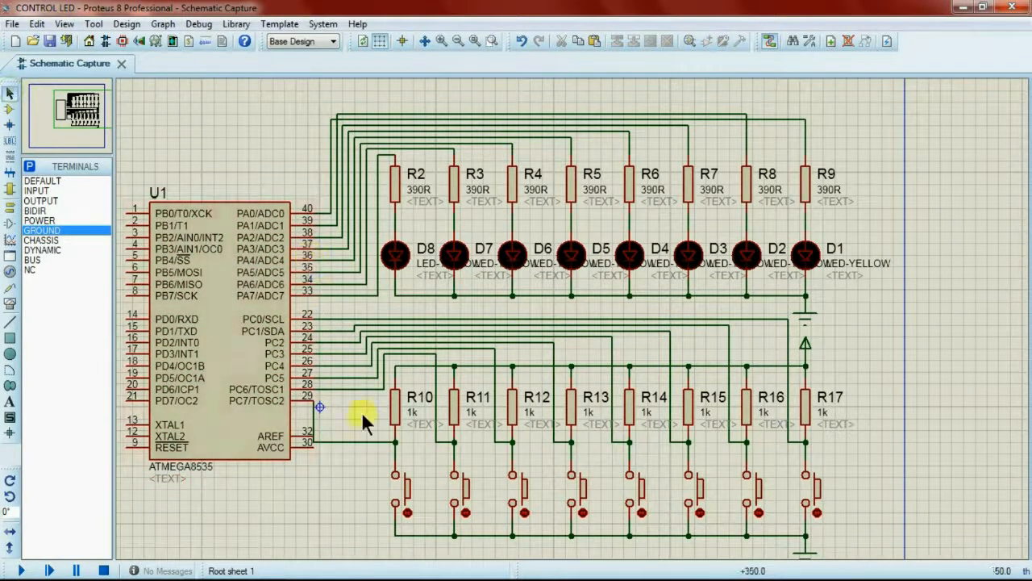
pyautogui.rightClick(362, 446)
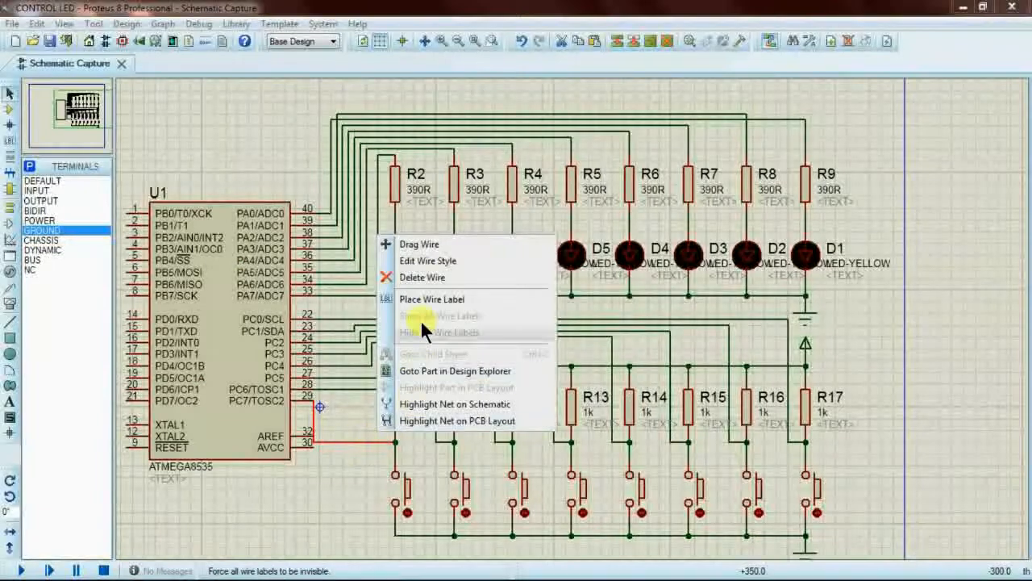
pyautogui.click(419, 278)
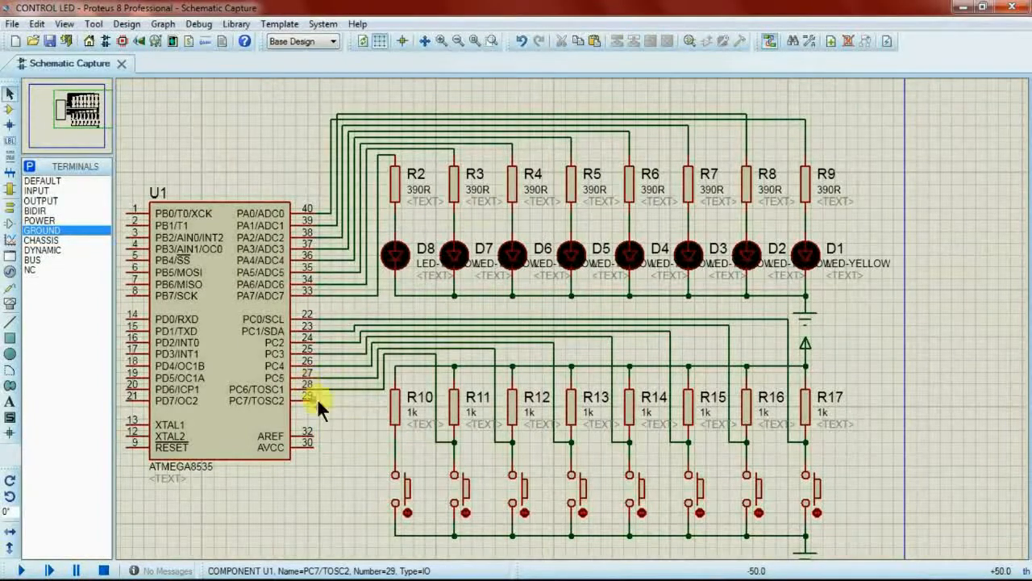
pyautogui.click(318, 400)
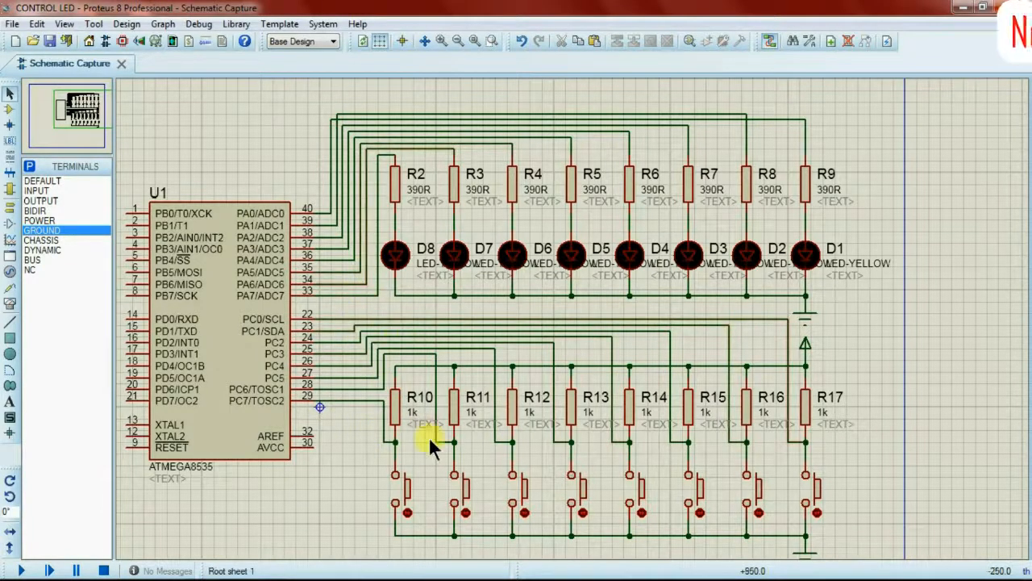
# Delete the crossing wire between PA0 and R9 and redraw it as the outermost route above the other Port A wires.
pyautogui.click(63, 103)
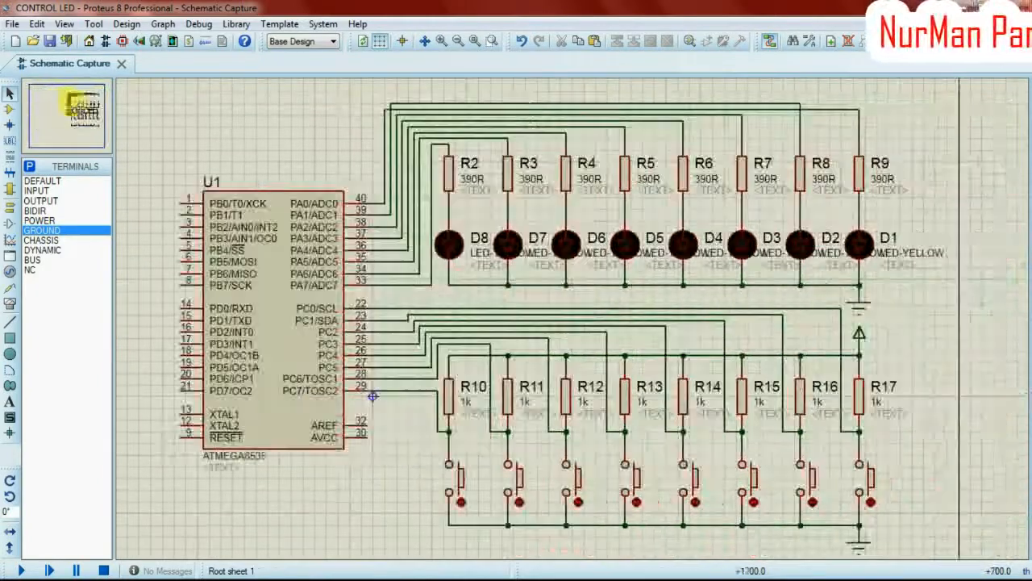
pyautogui.click(80, 110)
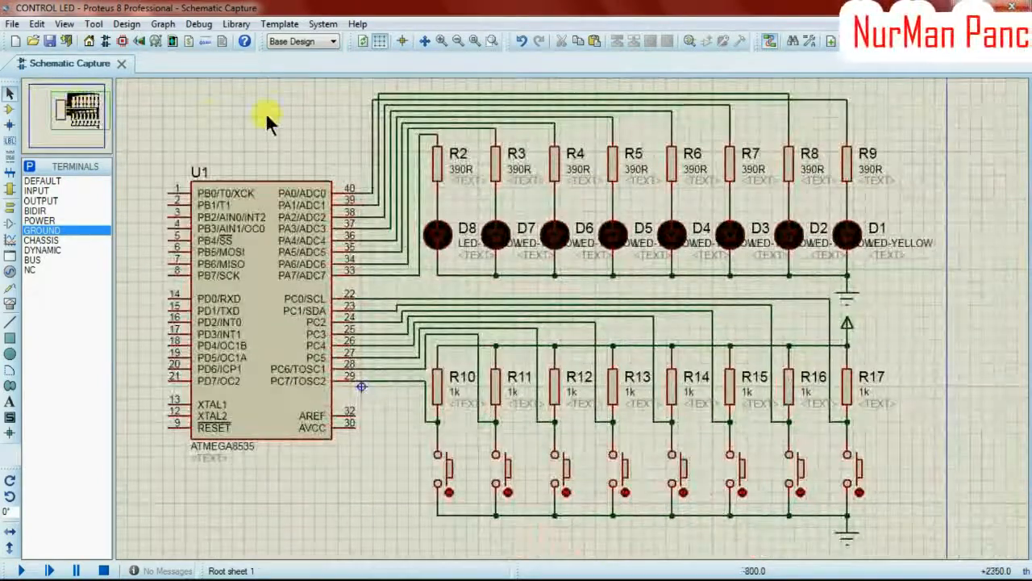
pyautogui.click(375, 100)
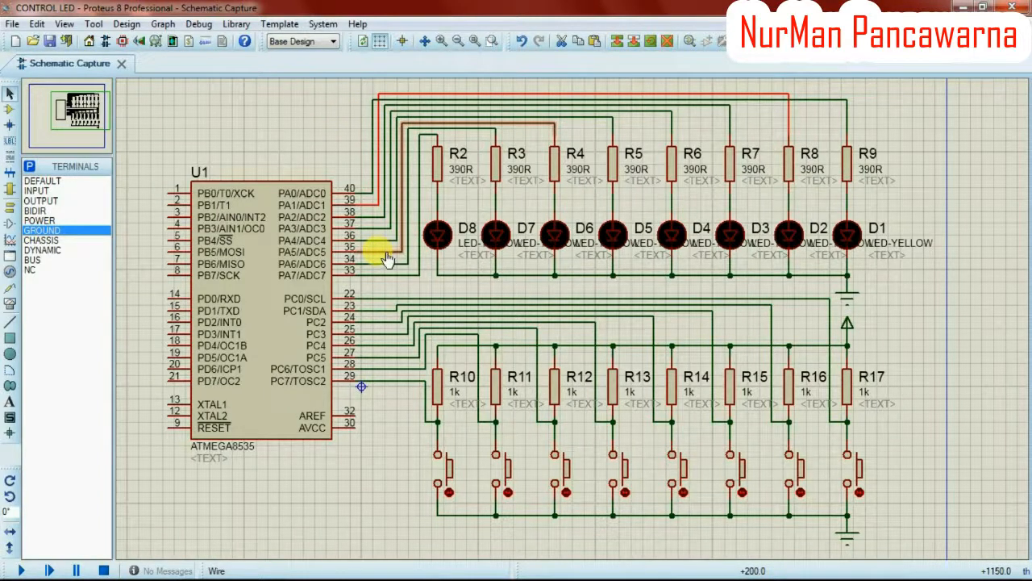
pyautogui.click(370, 149)
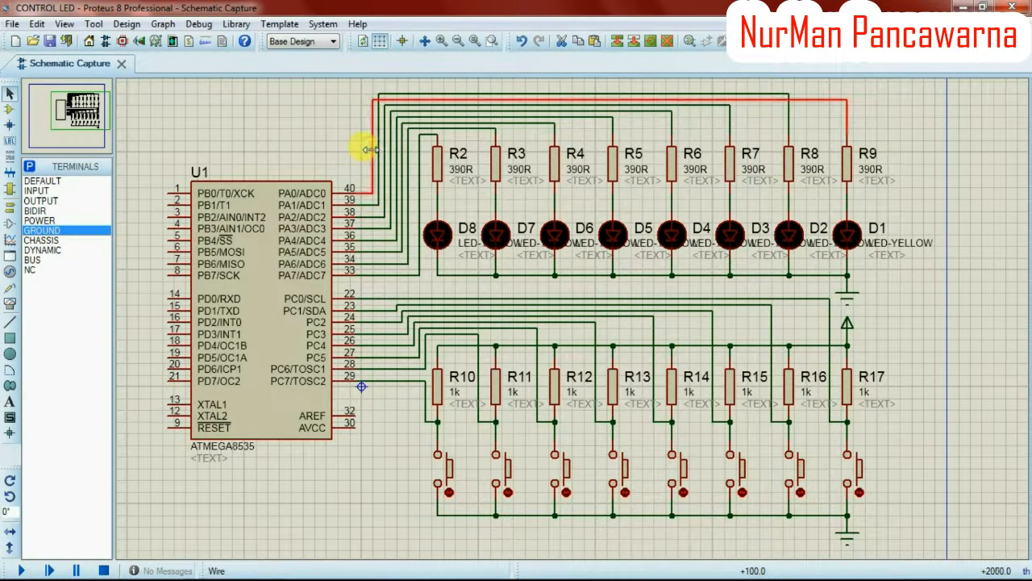
pyautogui.rightClick(371, 150)
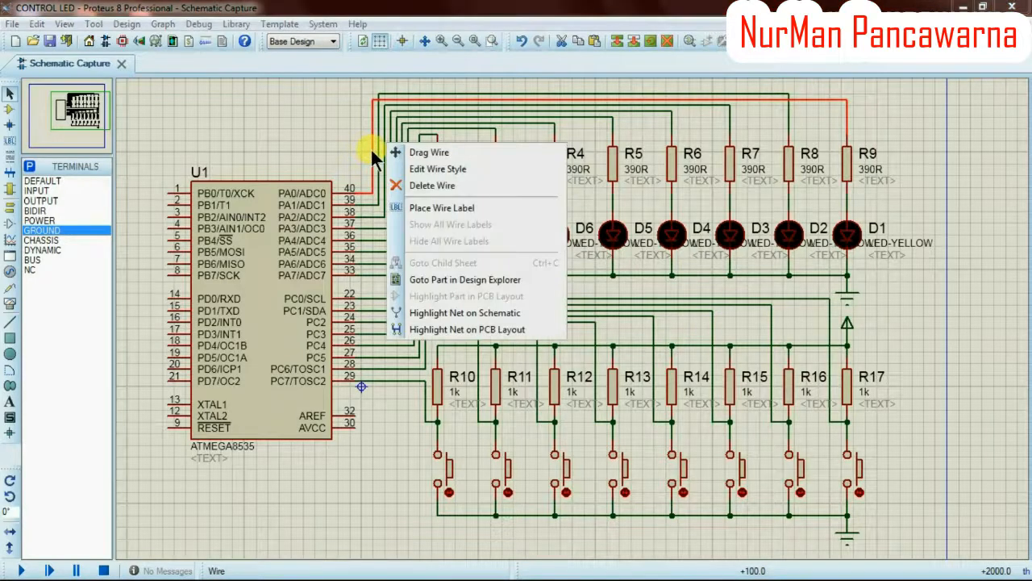
pyautogui.click(419, 182)
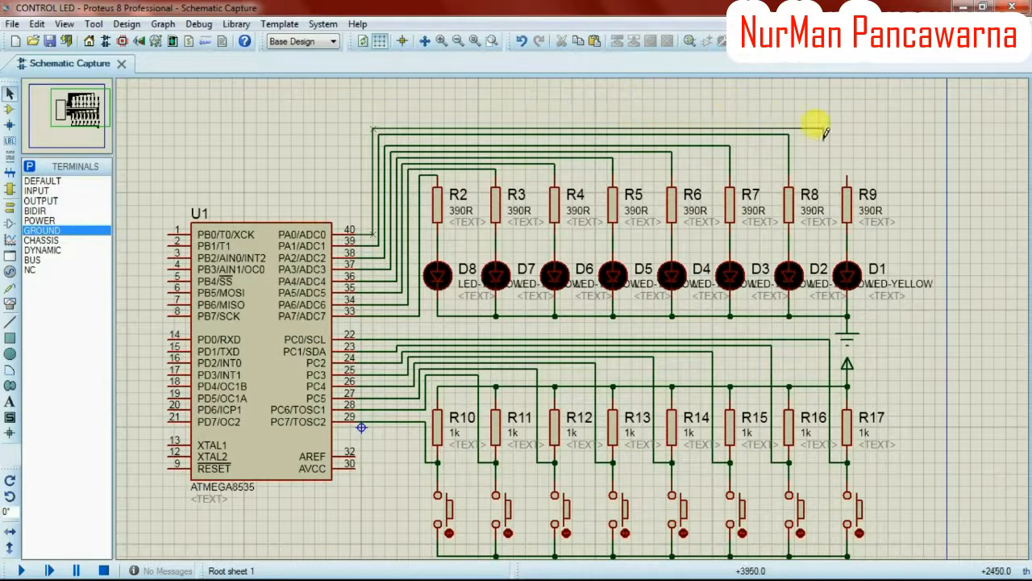
pyautogui.click(846, 171)
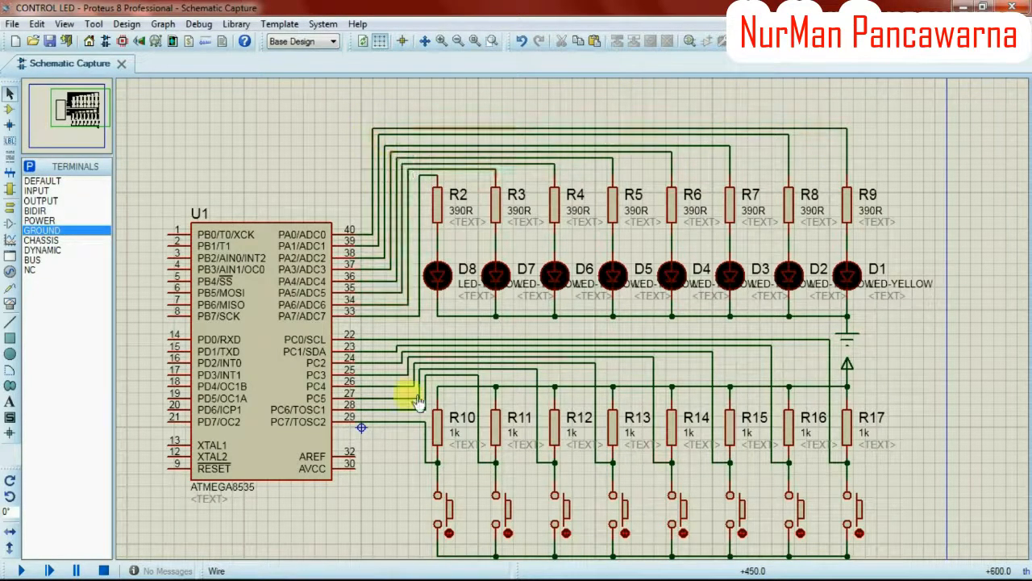
# Place a CRYSTAL in the empty area beside U1's Port B pins and rotate it to a vertical orientation.
pyautogui.moveTo(361, 427); pyautogui.dragTo(525, 368)
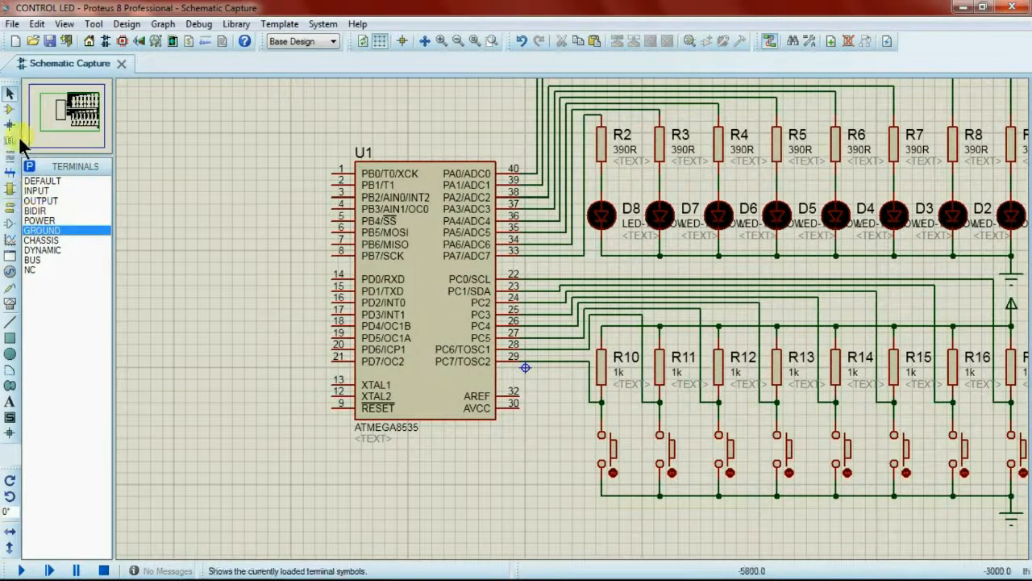
pyautogui.click(9, 109)
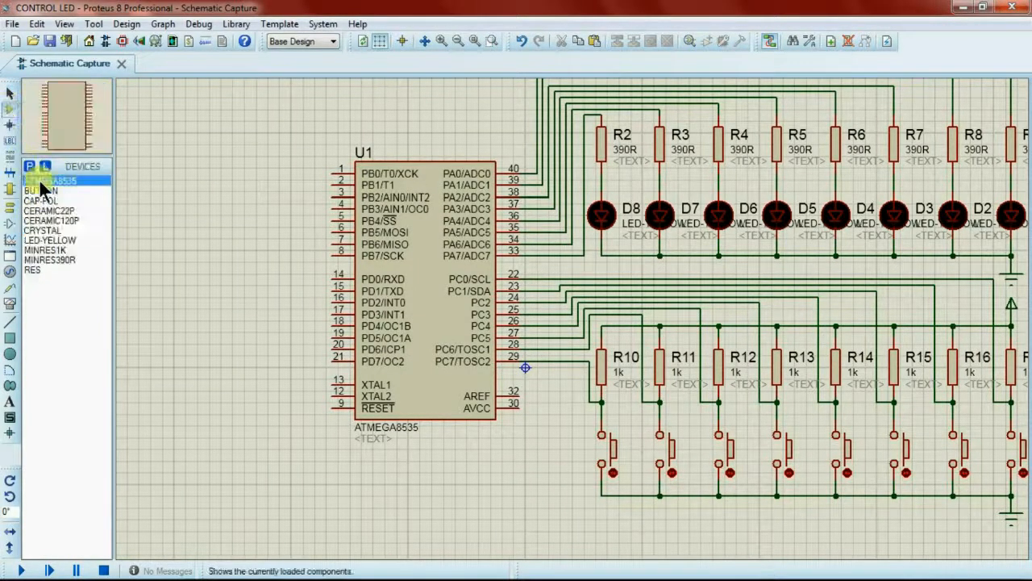
pyautogui.click(51, 229)
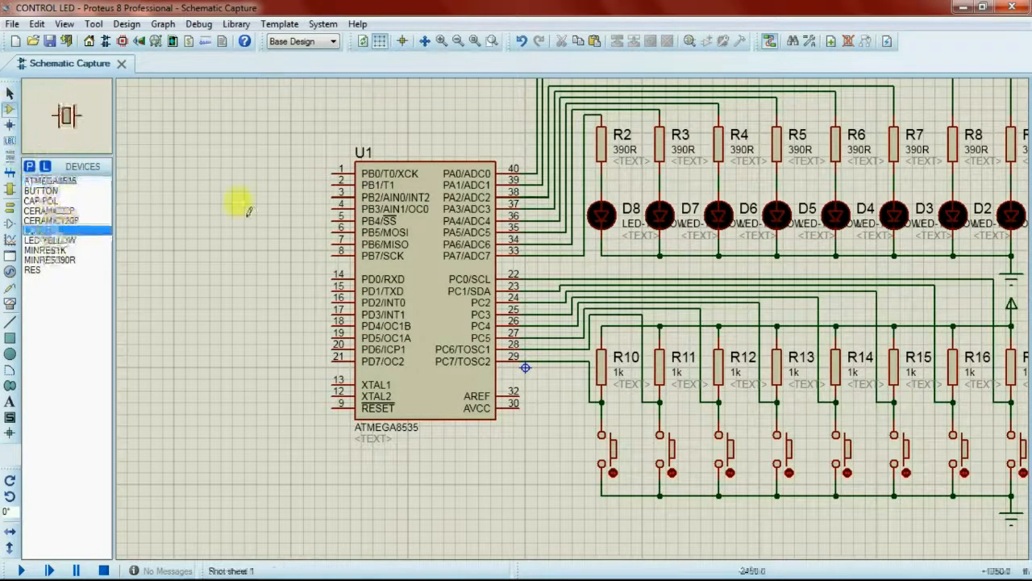
pyautogui.click(202, 211)
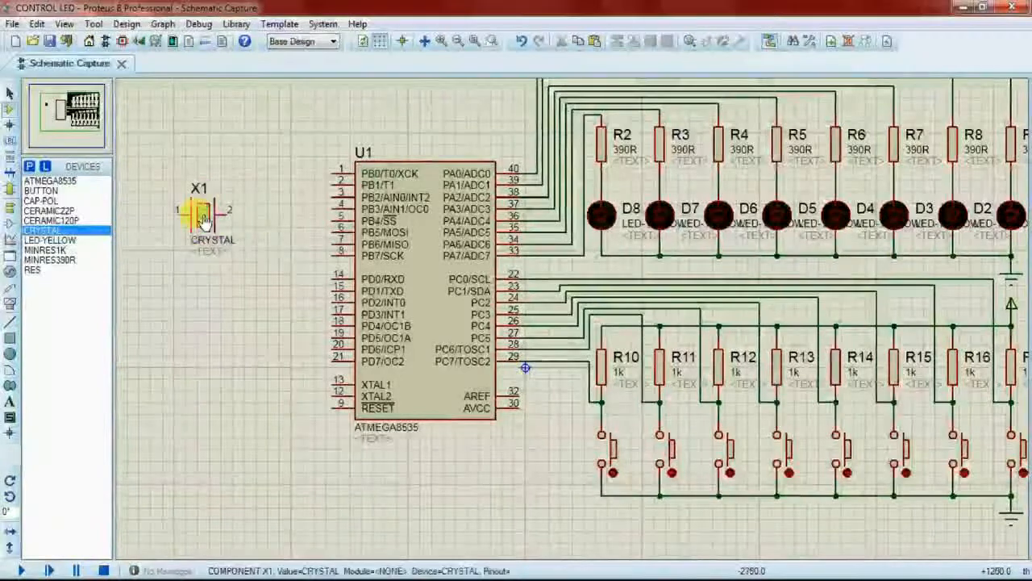
pyautogui.rightClick(203, 211)
pyautogui.click(244, 234)
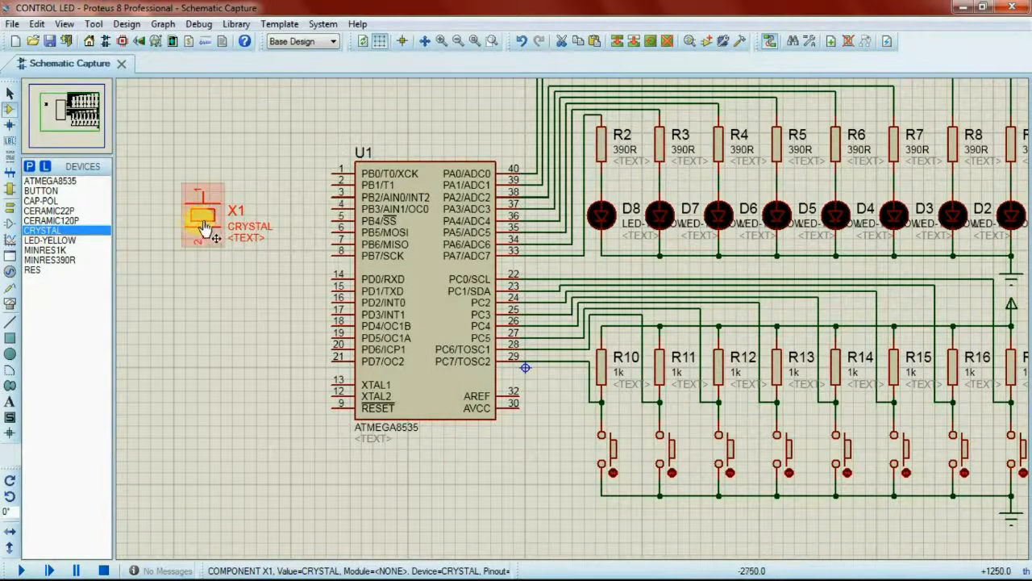
# Open the properties of crystal X1 and start editing its frequency.
pyautogui.doubleClick(204, 227)
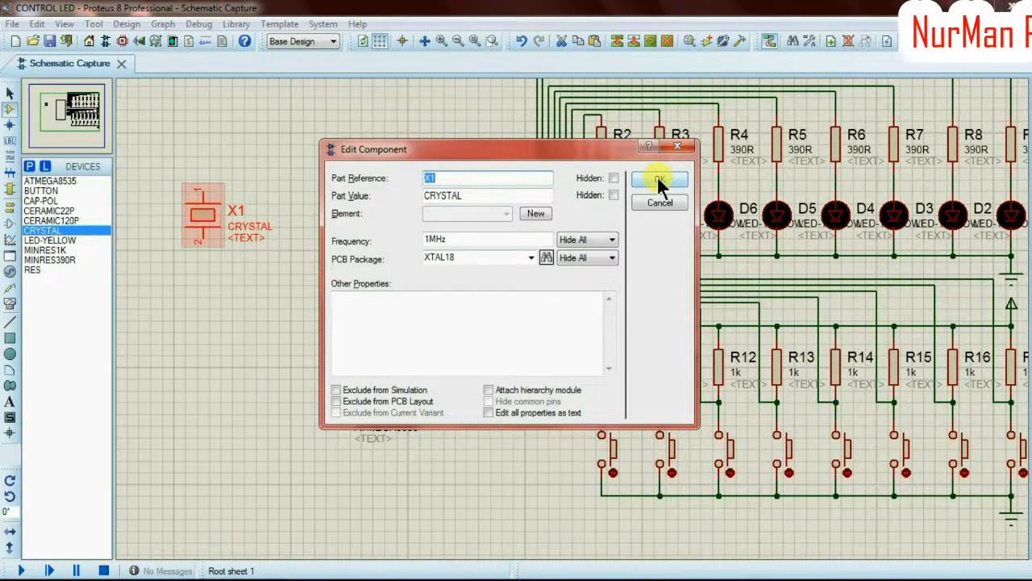
pyautogui.click(429, 238)
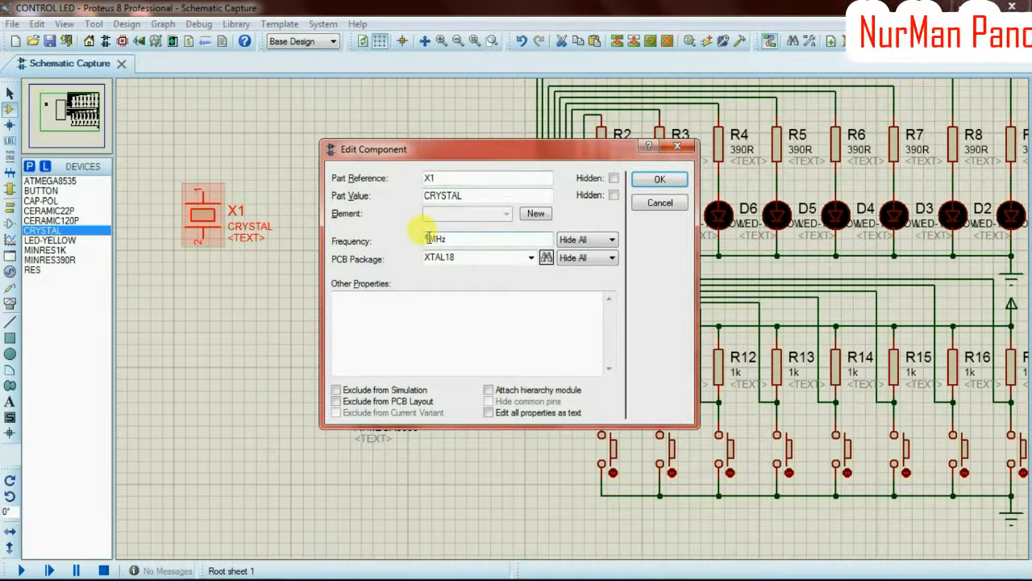
# Set the crystal's frequency to 8MHz and move it slightly closer to the ATMEGA8535.
pyautogui.press('Delete')
pyautogui.write('8')
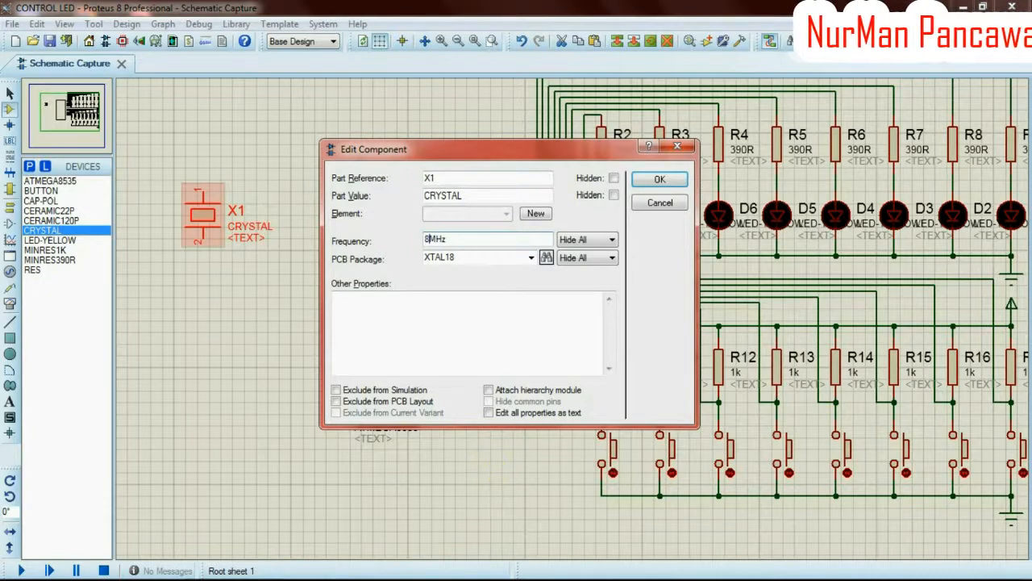
pyautogui.click(659, 179)
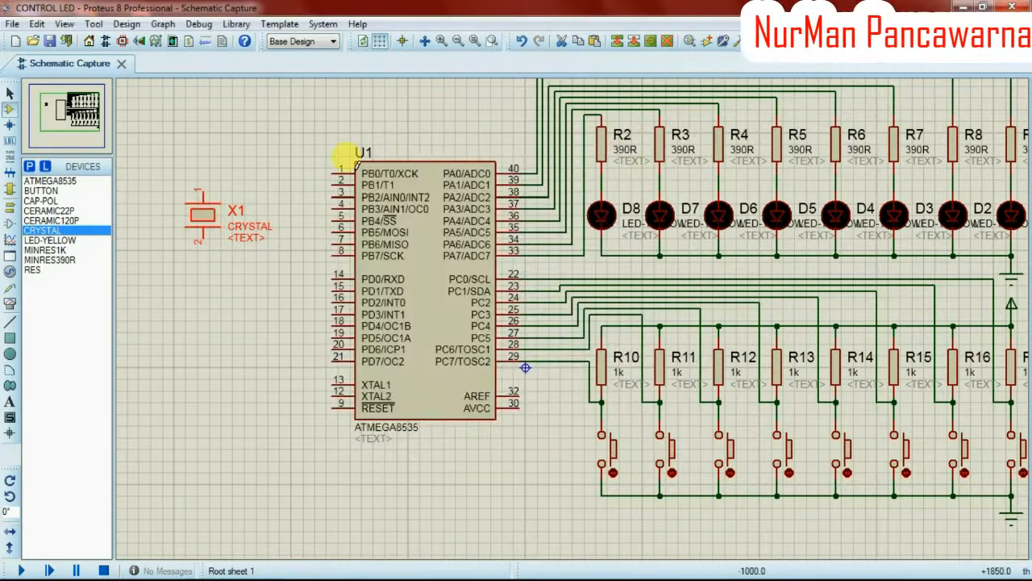
pyautogui.moveTo(193, 216); pyautogui.dragTo(266, 230)
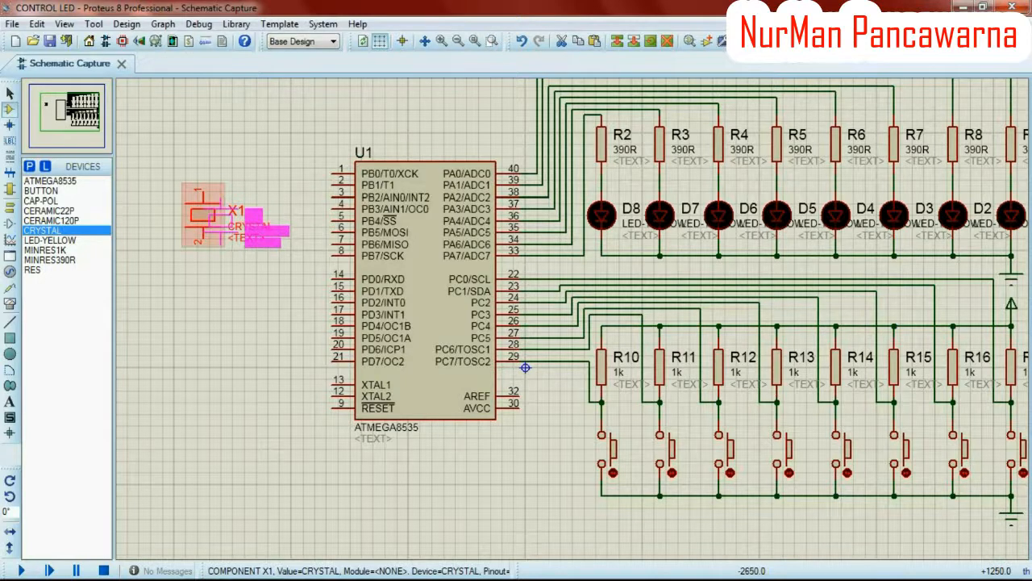
pyautogui.moveTo(214, 221); pyautogui.dragTo(215, 220)
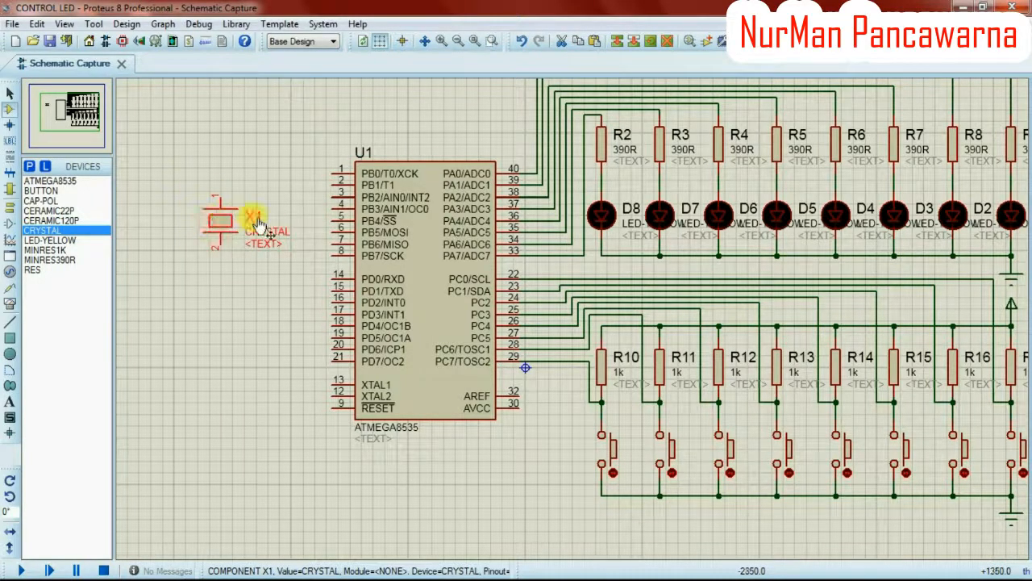
# Place two CERAMIC22P capacitors beside the crystal, one below and one above it.
pyautogui.click(51, 201)
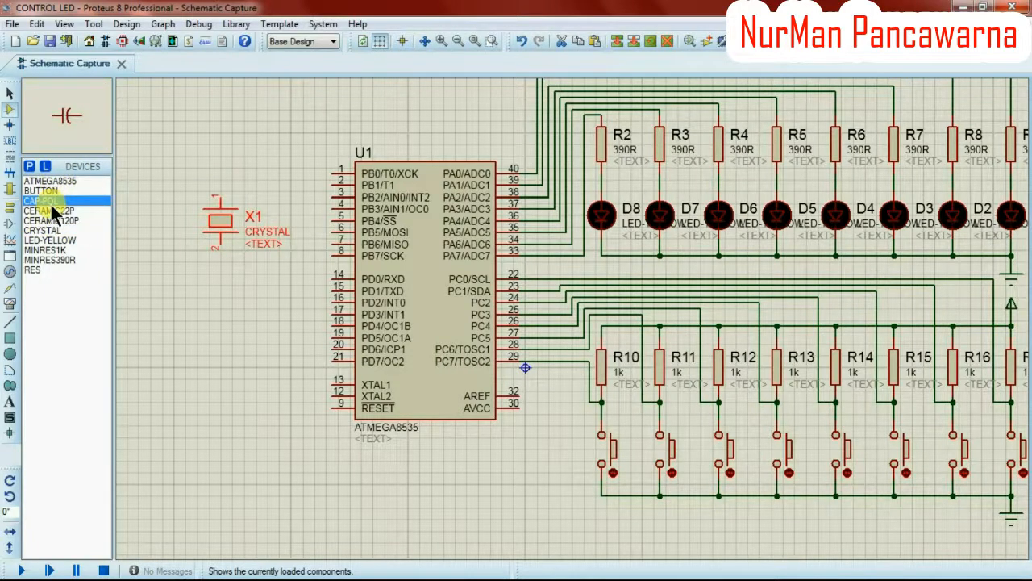
pyautogui.click(60, 258)
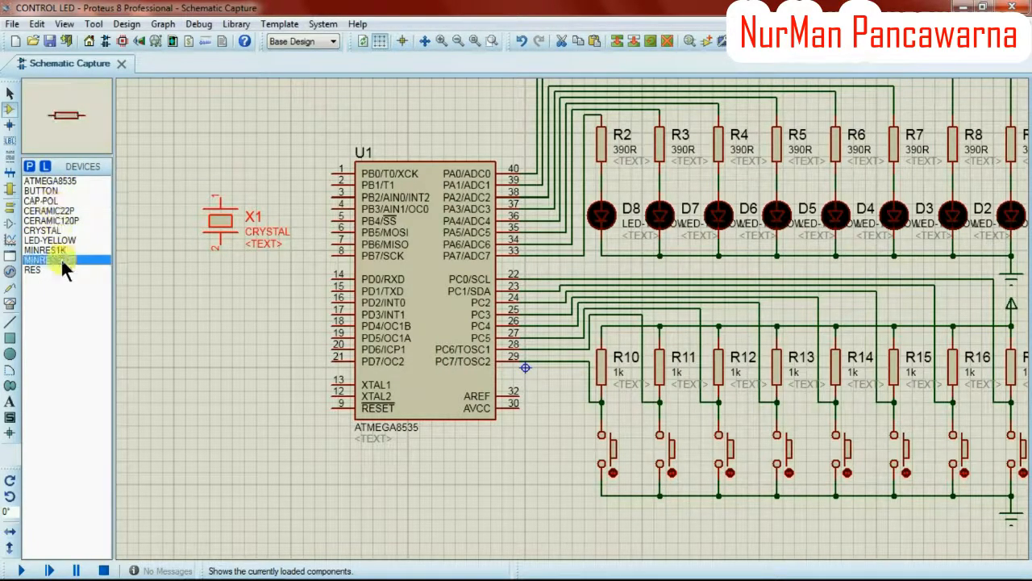
pyautogui.click(55, 202)
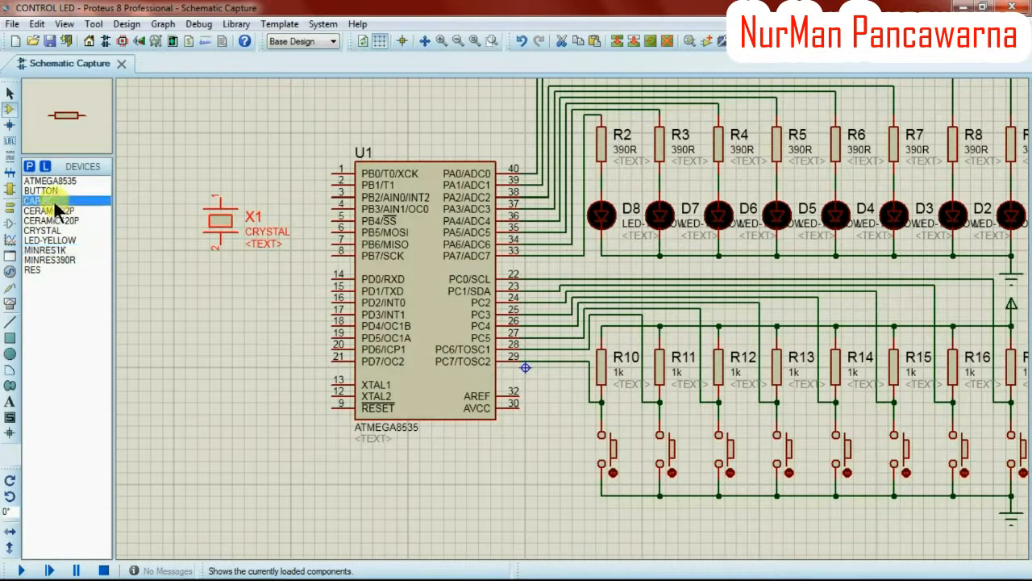
pyautogui.click(53, 210)
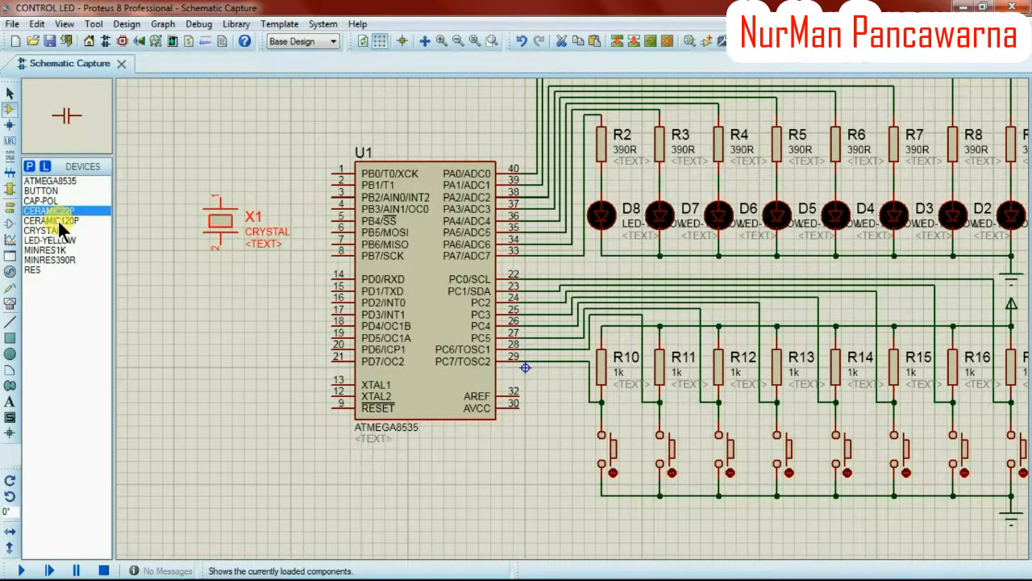
pyautogui.click(222, 289)
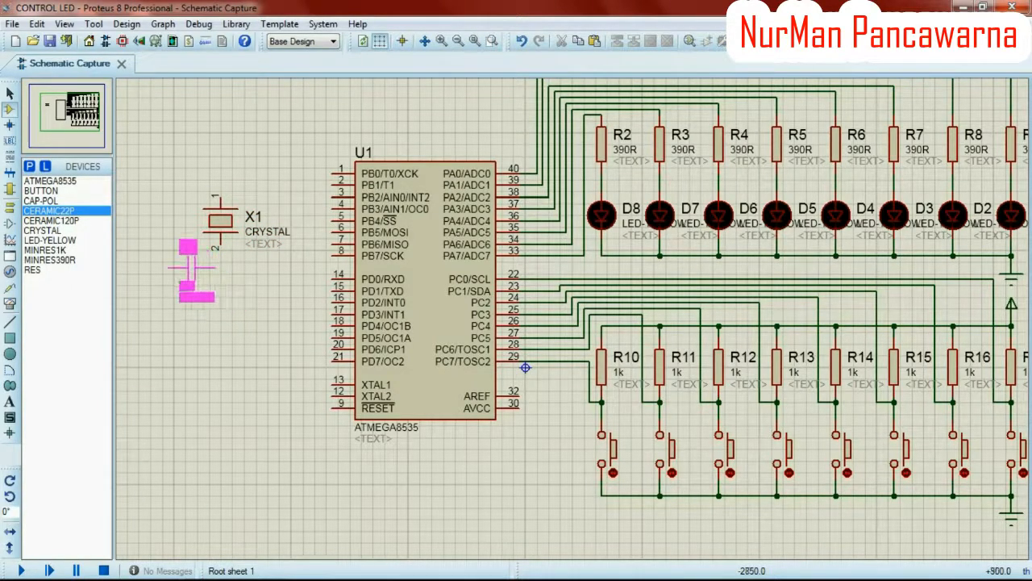
pyautogui.click(192, 263)
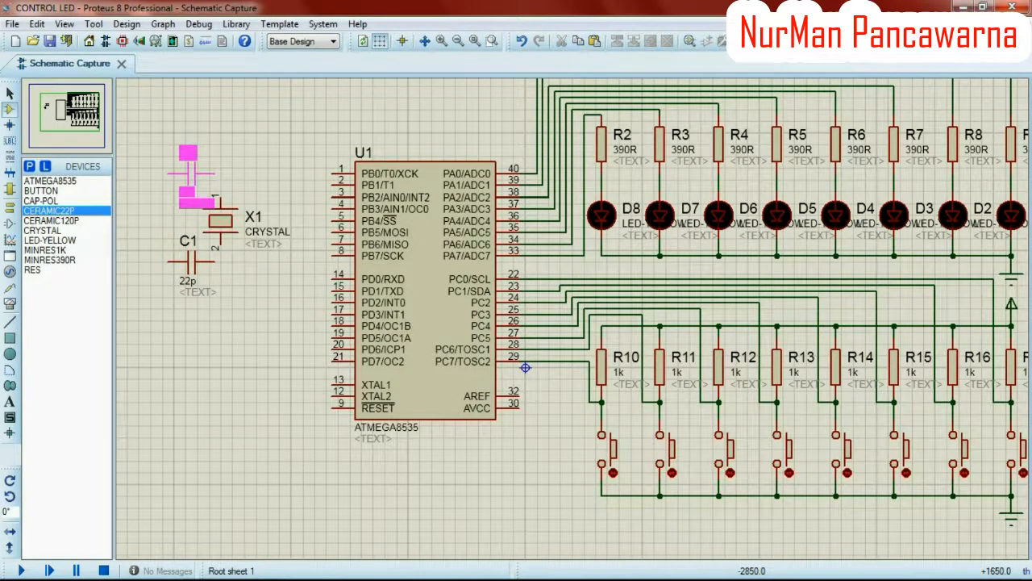
pyautogui.click(192, 179)
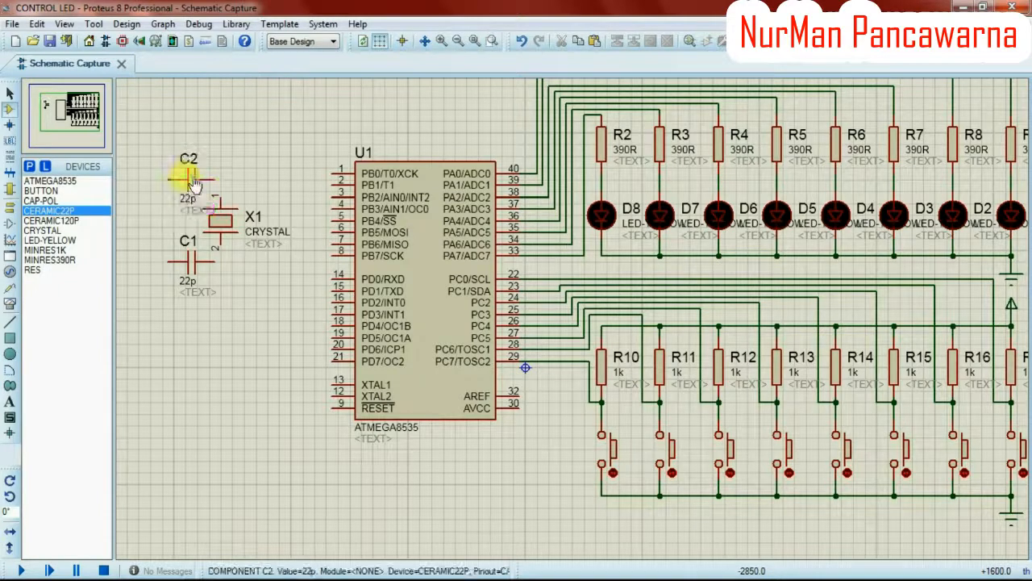
# Place a CAP-POL capacitor beside the ATMEGA8535's XTAL pins, rotate it clockwise and mirror it vertically.
pyautogui.click(68, 219)
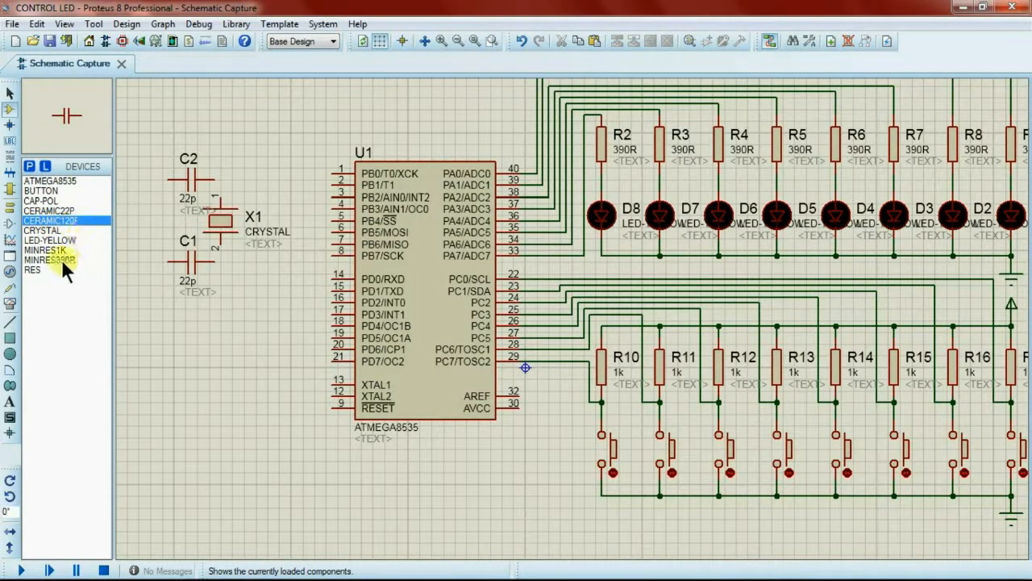
pyautogui.click(46, 190)
pyautogui.click(49, 200)
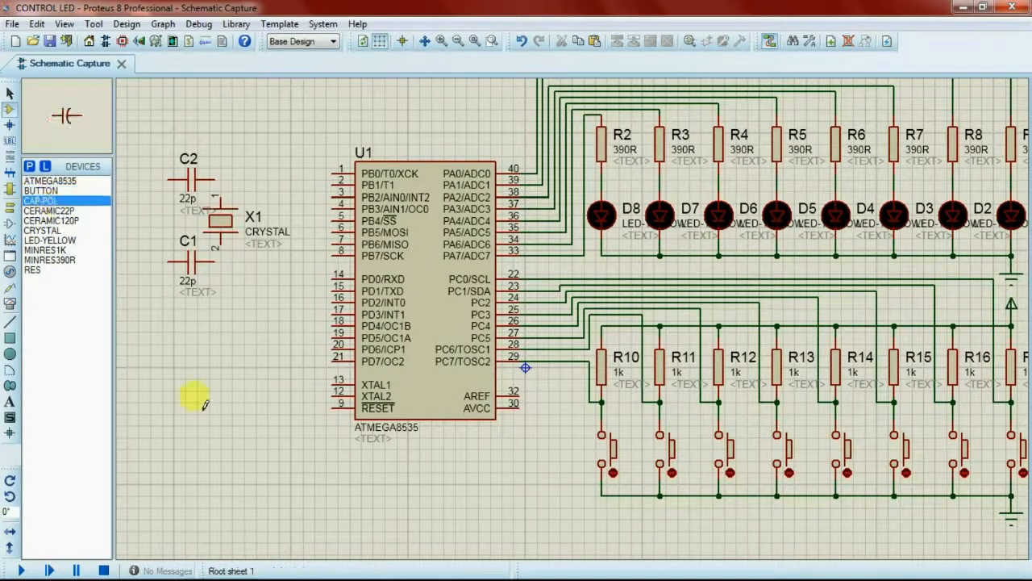
pyautogui.click(300, 266)
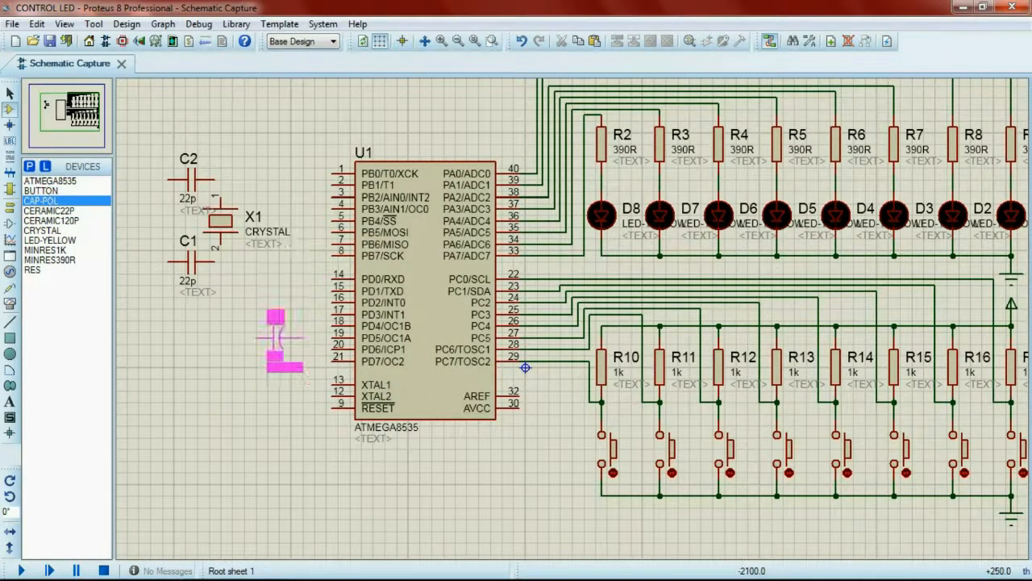
pyautogui.click(260, 373)
pyautogui.rightClick(263, 376)
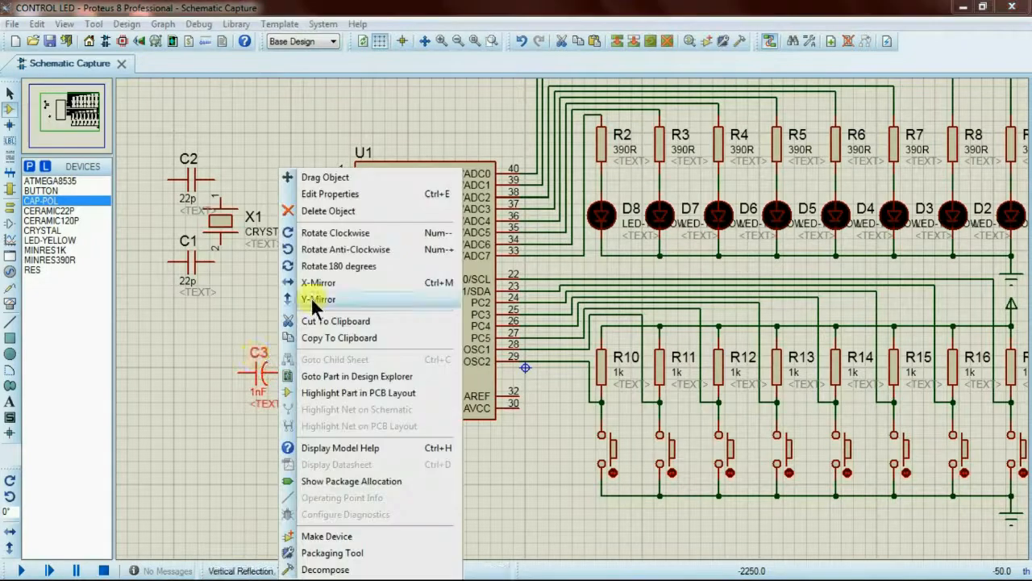
pyautogui.click(325, 230)
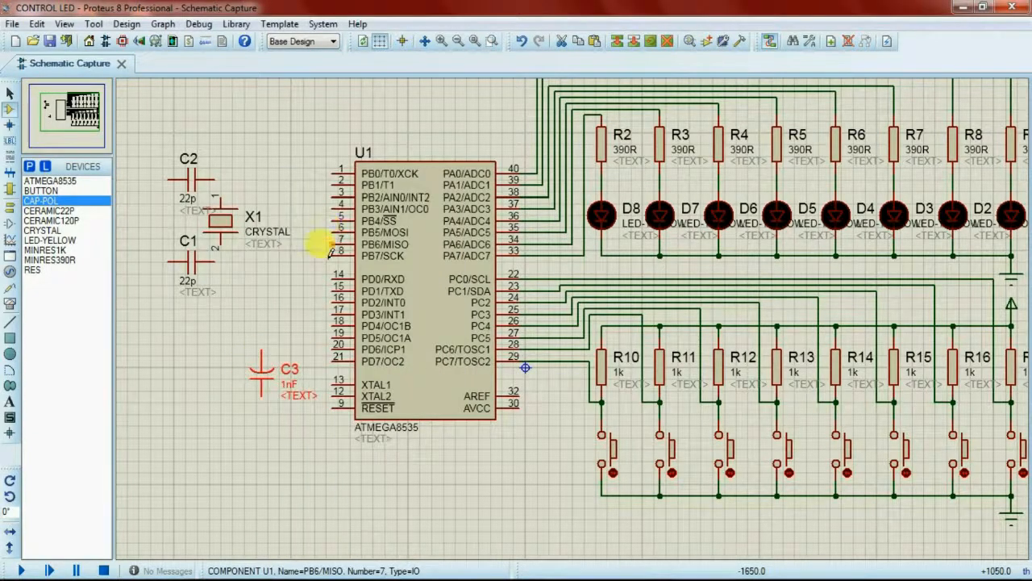
pyautogui.rightClick(259, 364)
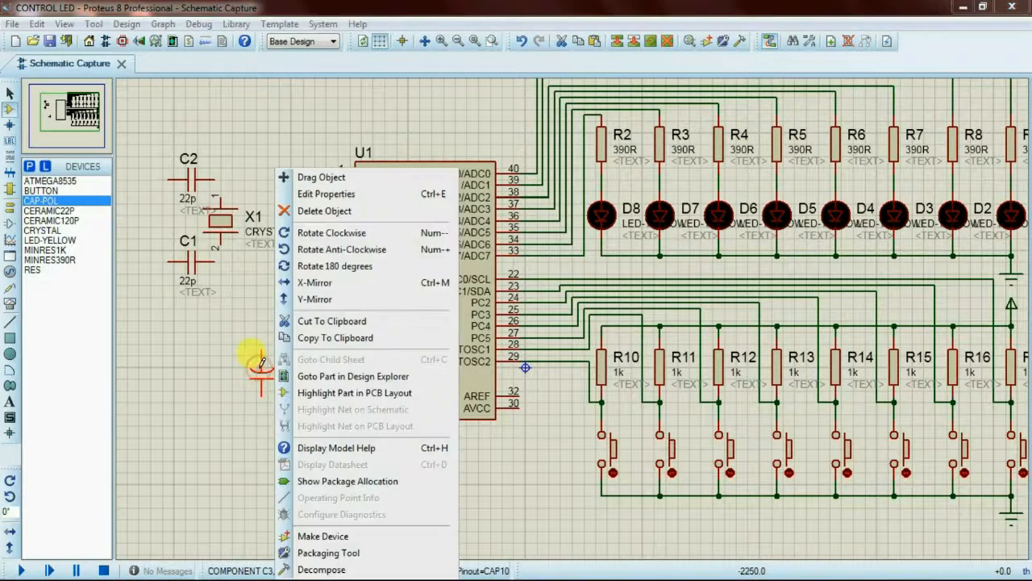
pyautogui.click(314, 300)
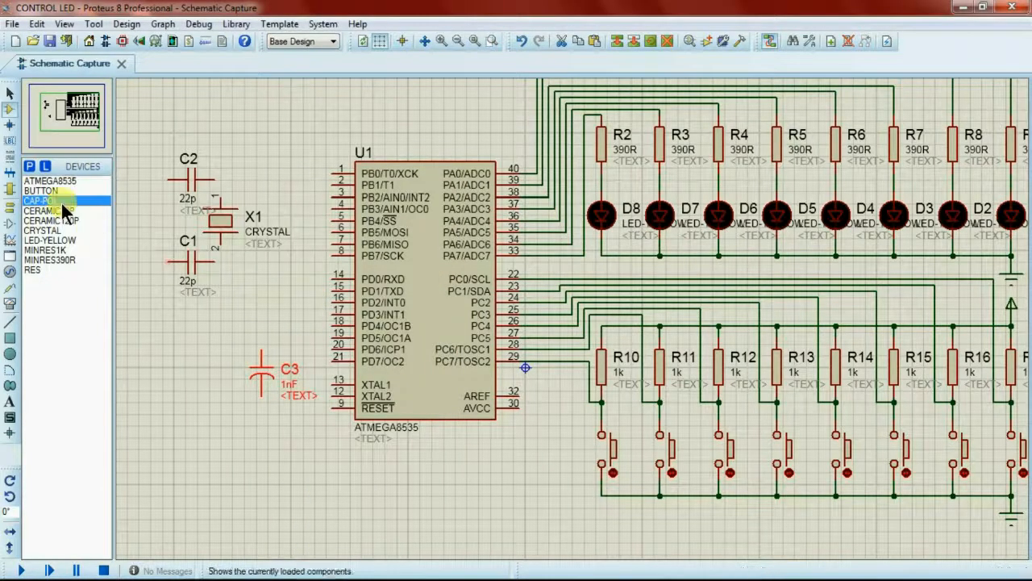
# Place a BUTTON to the left of the polarized capacitor and rotate it clockwise.
pyautogui.click(50, 181)
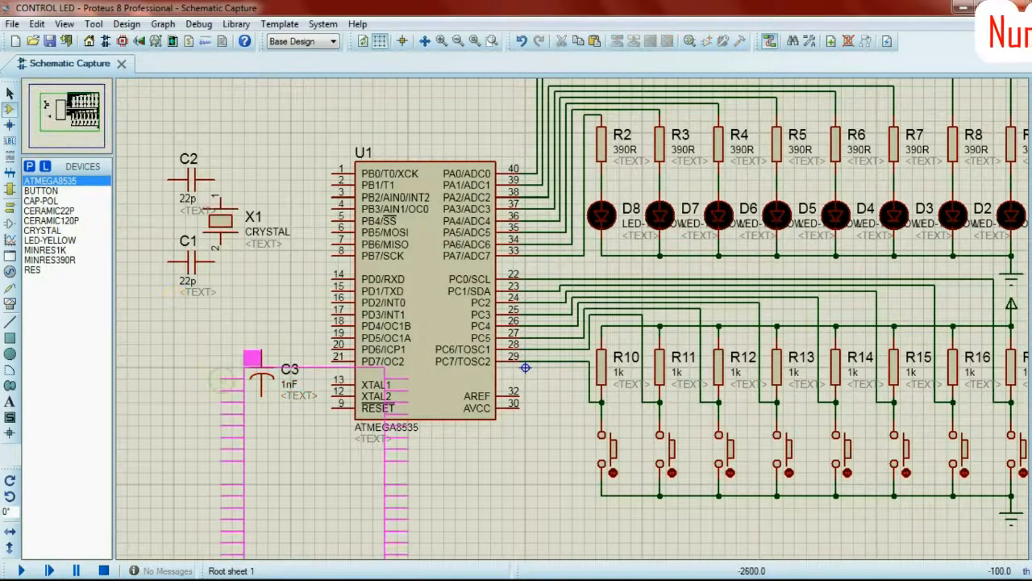
pyautogui.click(38, 190)
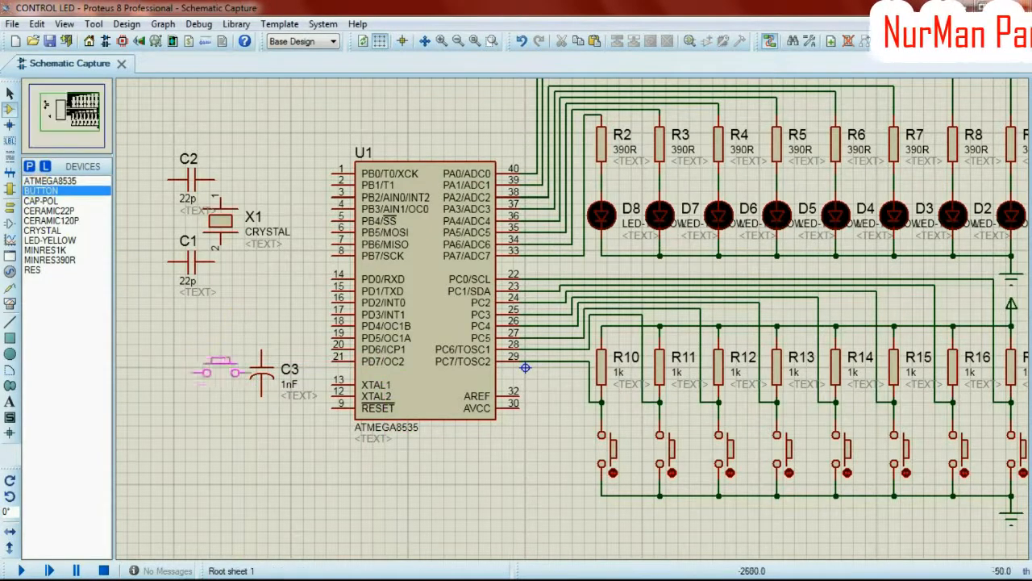
pyautogui.click(216, 370)
pyautogui.rightClick(231, 371)
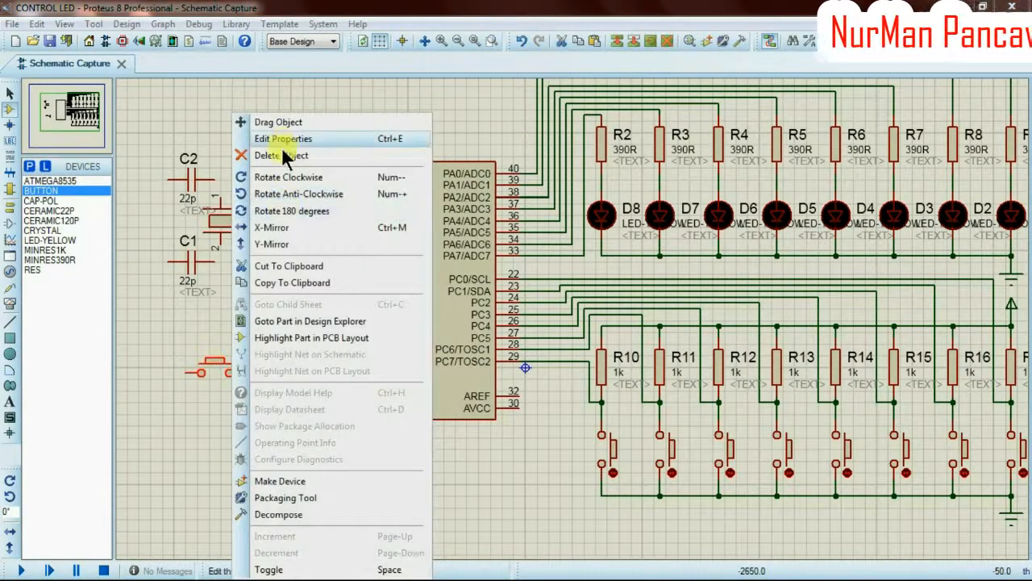
pyautogui.click(272, 176)
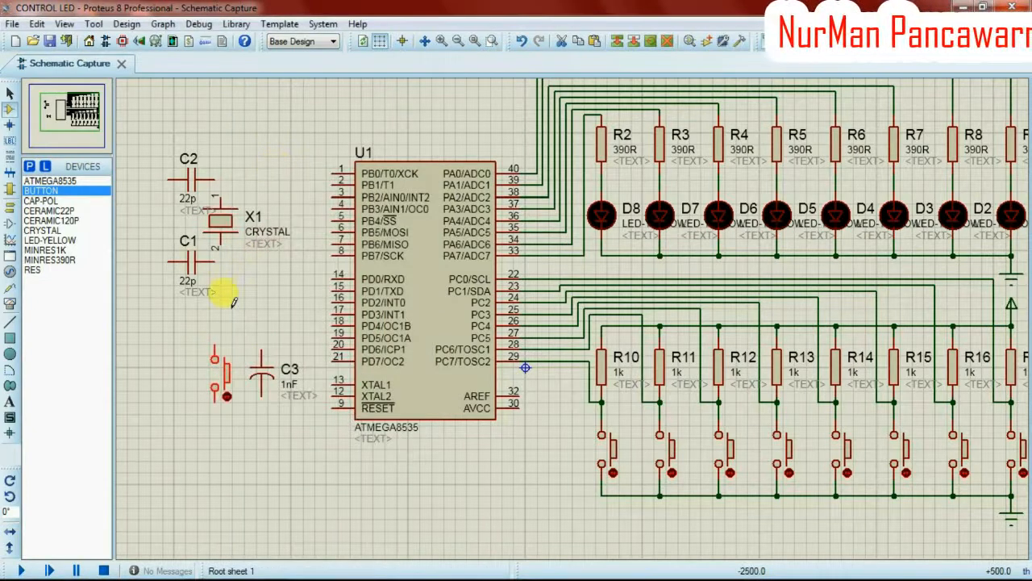
# Place a MINRES1K resistor beside the new button and shift it up just above the button's upper end.
pyautogui.click(66, 251)
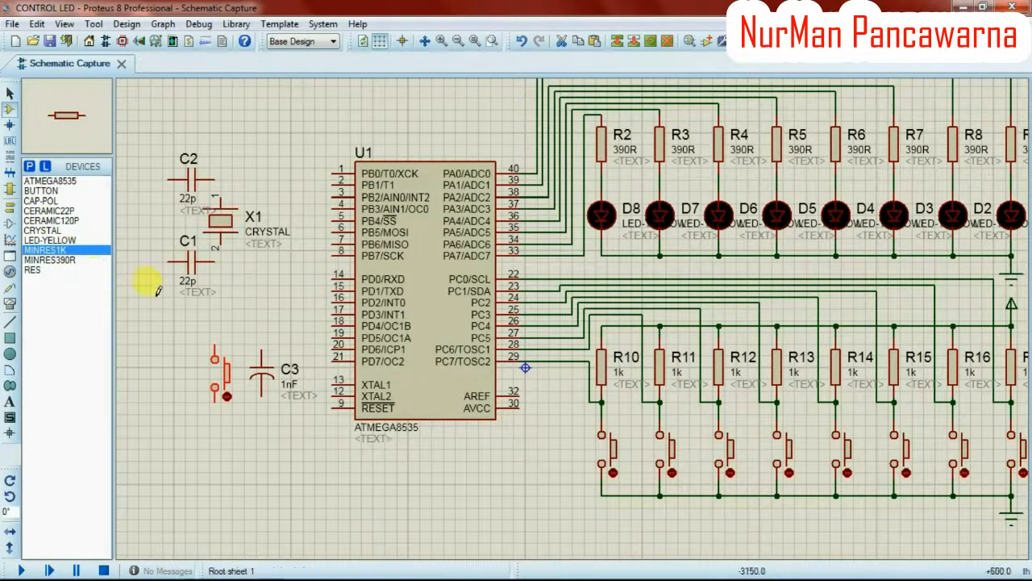
pyautogui.click(45, 268)
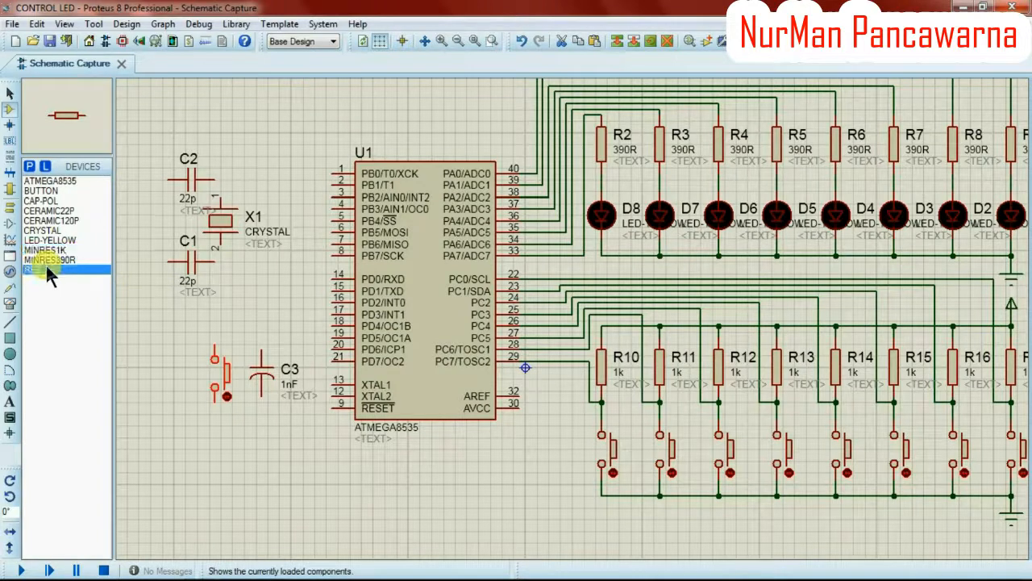
pyautogui.click(46, 249)
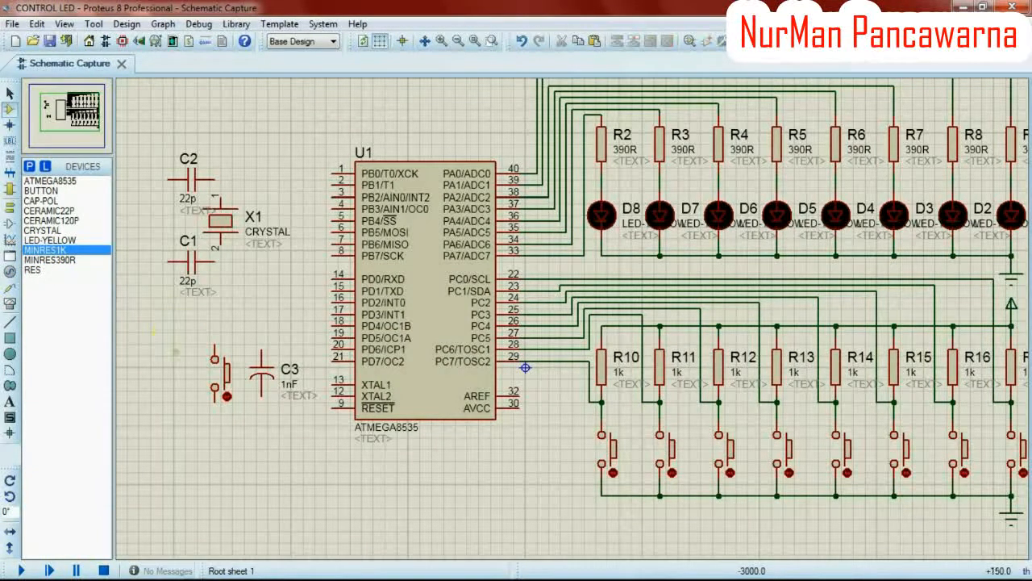
pyautogui.click(166, 363)
pyautogui.click(167, 374)
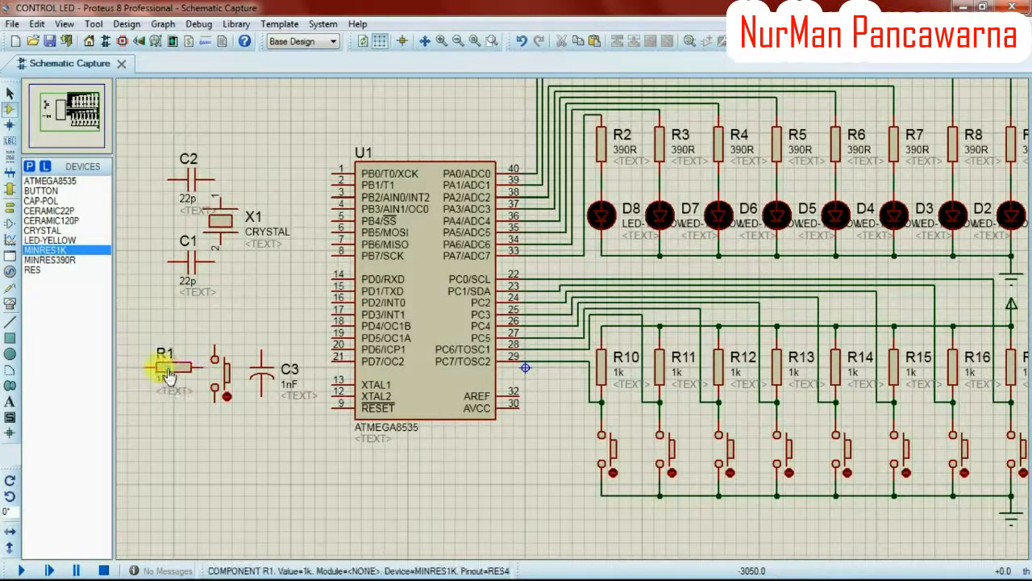
pyautogui.click(171, 367)
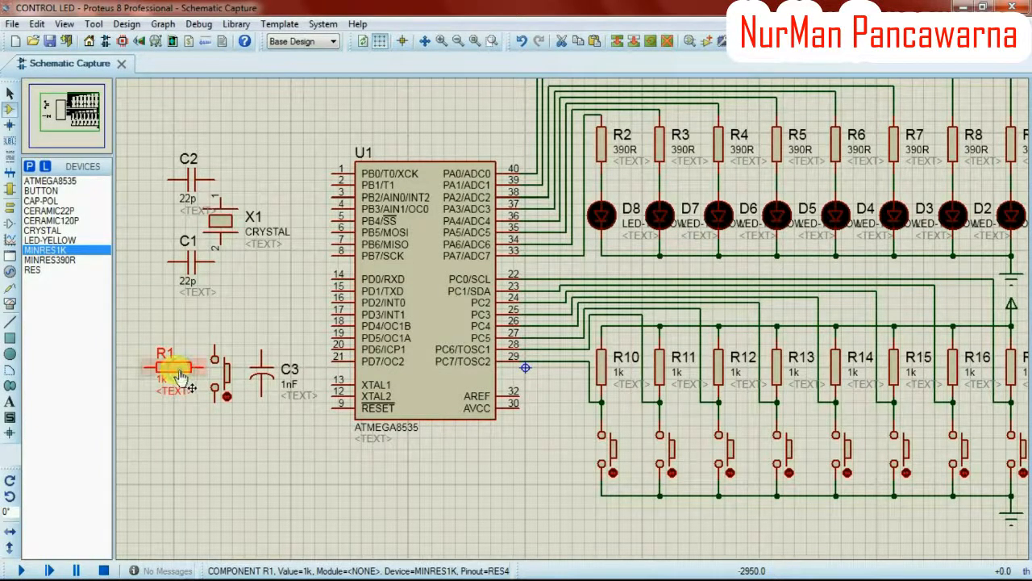
pyautogui.moveTo(179, 370); pyautogui.dragTo(178, 341)
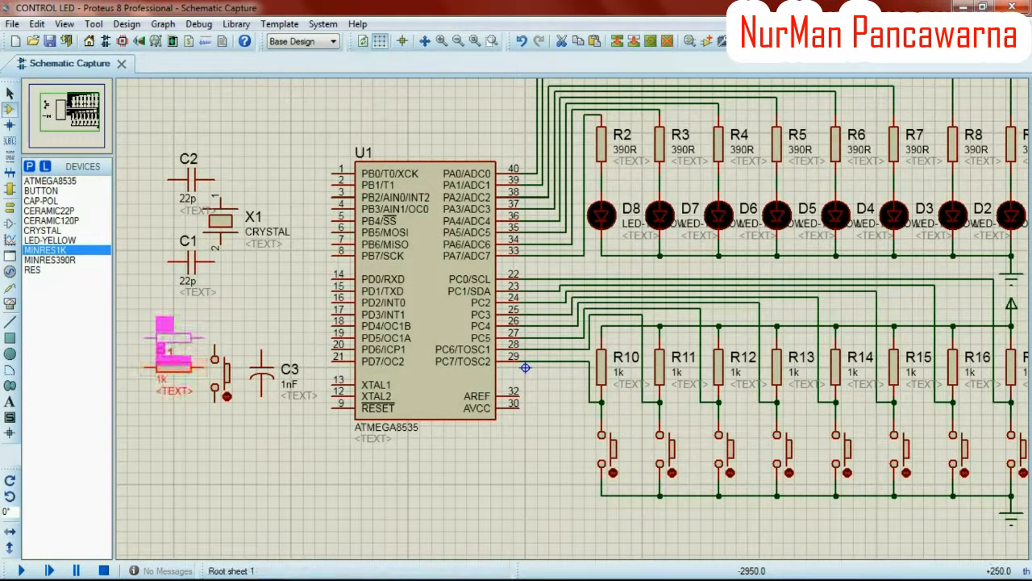
pyautogui.moveTo(178, 342); pyautogui.dragTo(181, 343)
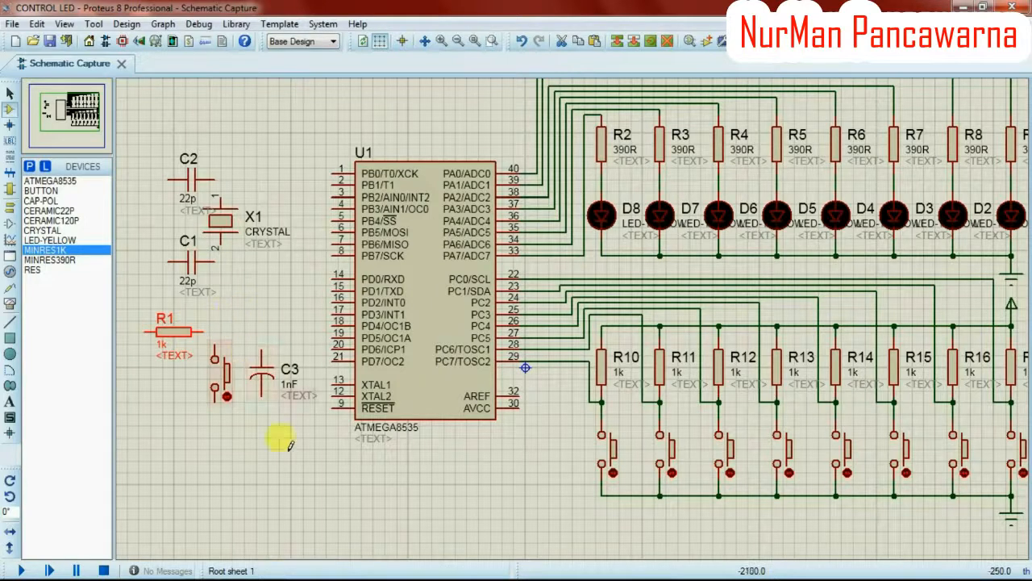
# Wire the polarized capacitor in parallel with the button and join their upper ends to the 1k resistor.
pyautogui.click(260, 393)
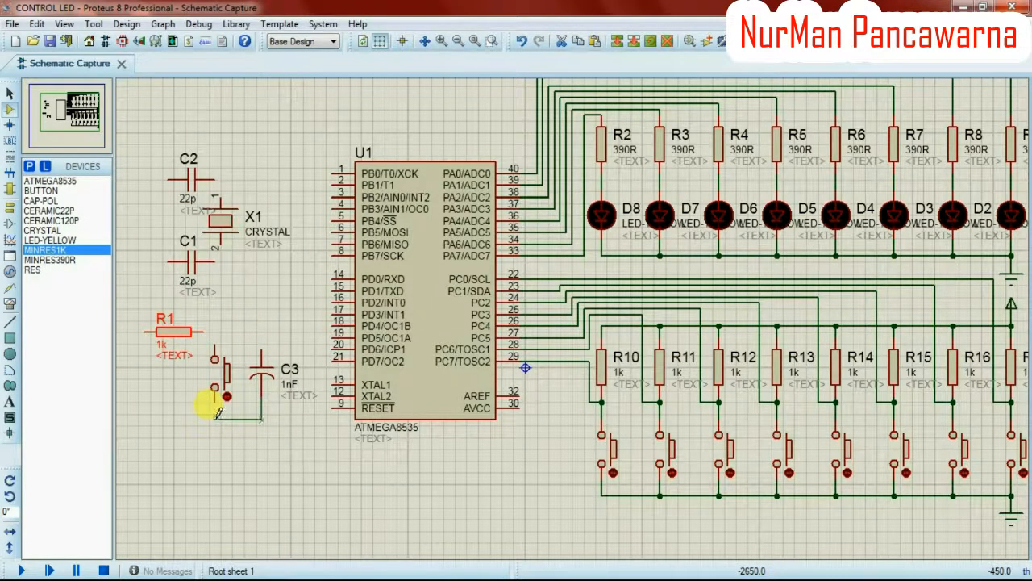
pyautogui.click(214, 389)
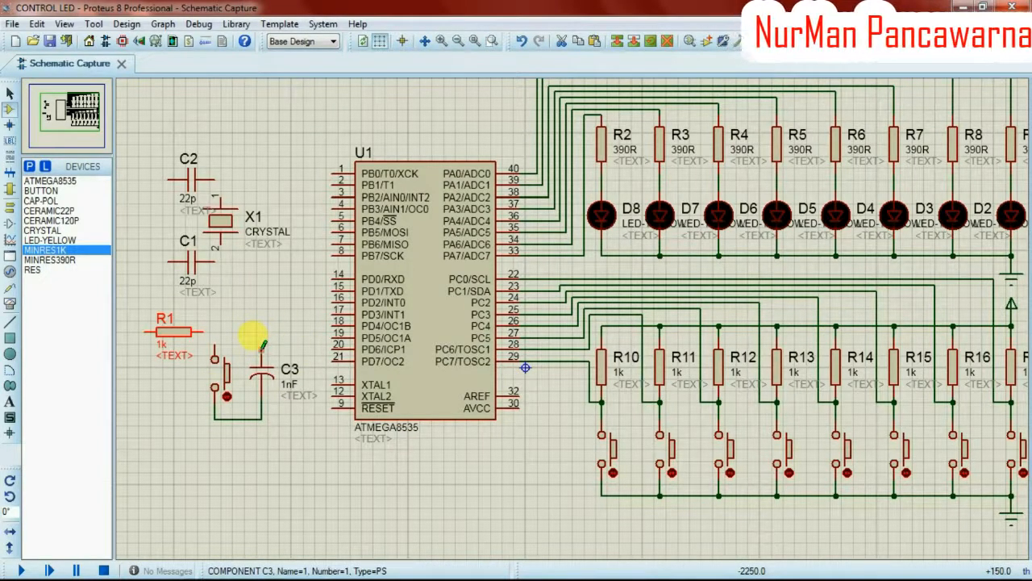
pyautogui.click(261, 345)
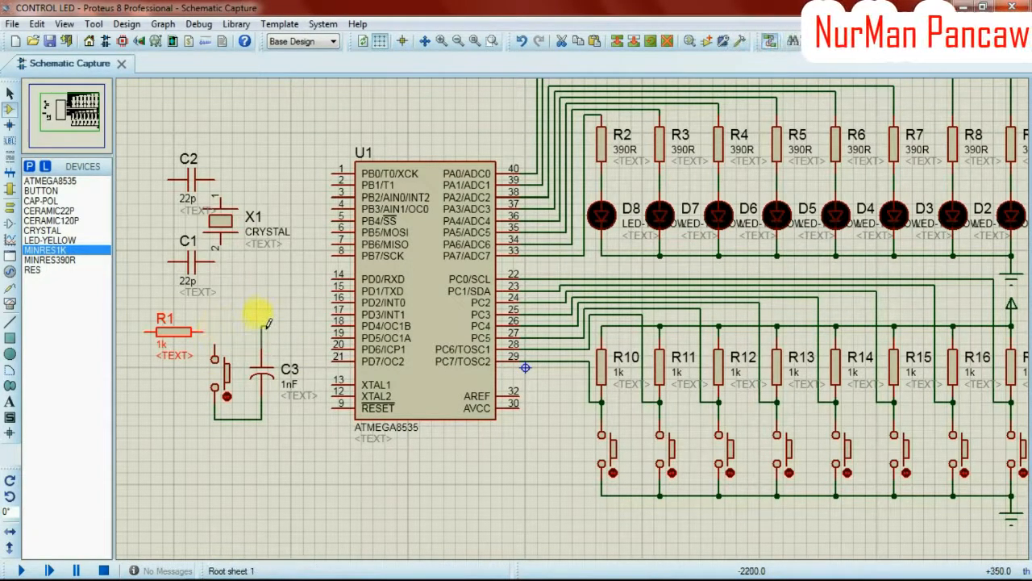
pyautogui.click(219, 331)
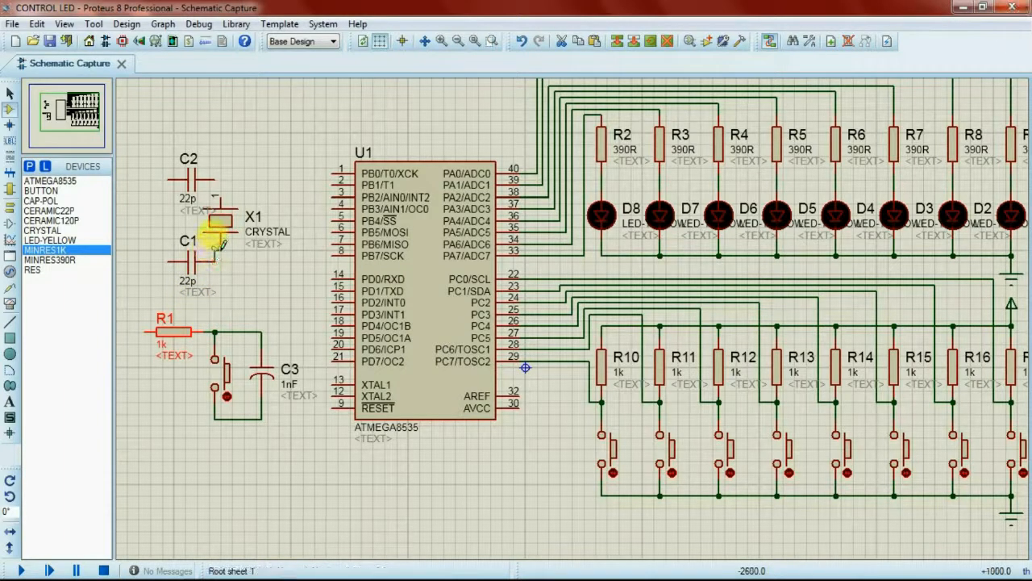
# Wire the crystal's pins to the two 22p capacitors and join the capacitors' outer ends together.
pyautogui.click(220, 246)
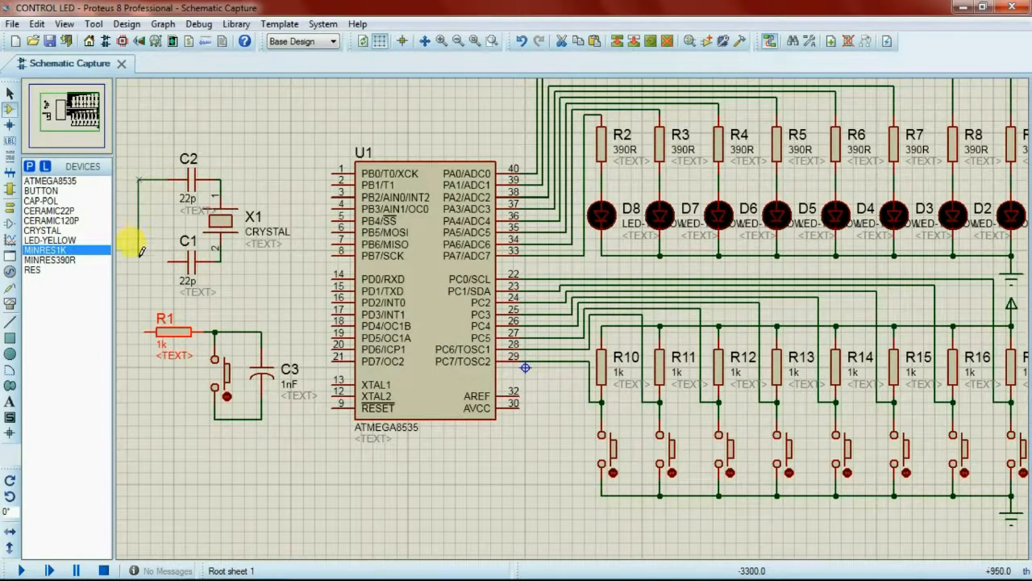
pyautogui.click(167, 256)
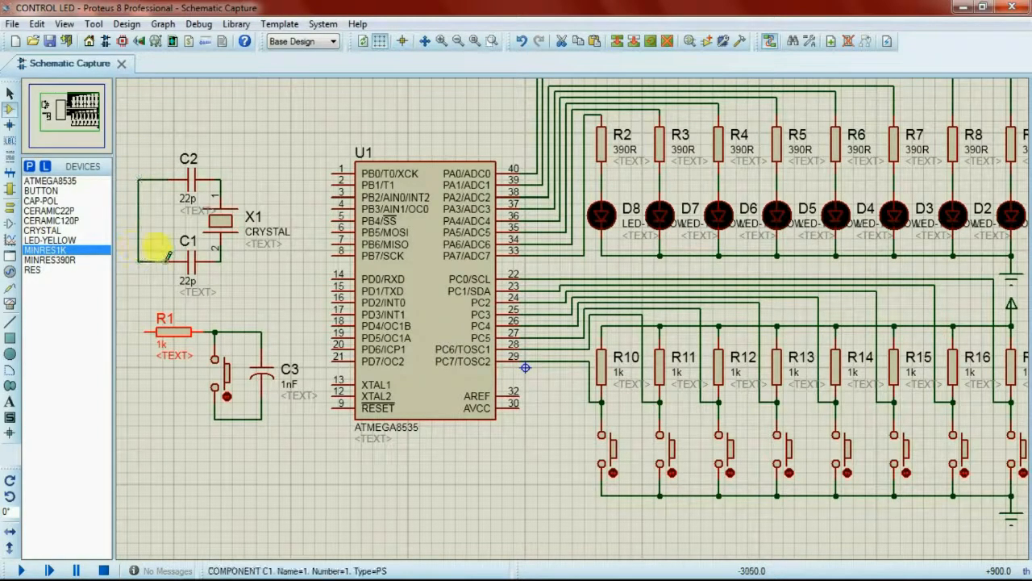
# Attach a POWER terminal to the free end of resistor R1 in the reset circuit.
pyautogui.click(10, 206)
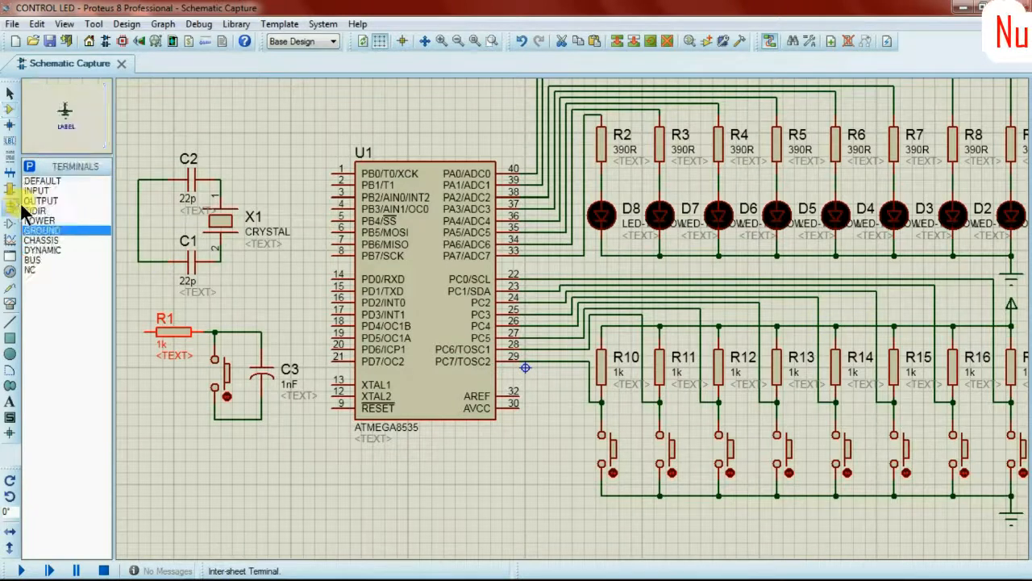
pyautogui.click(50, 230)
pyautogui.click(42, 220)
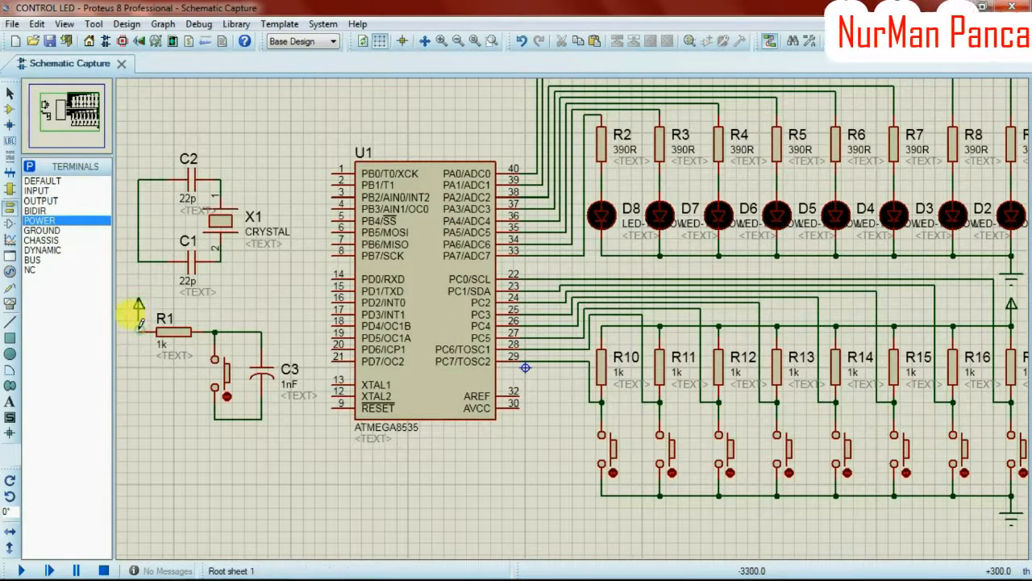
pyautogui.click(141, 317)
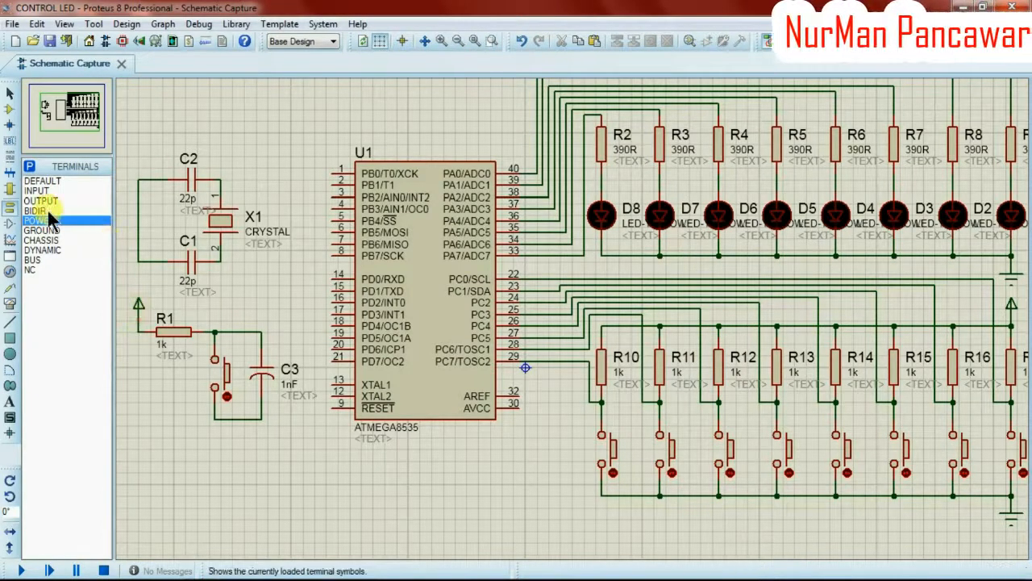
# Add GROUND terminals to the common wire of capacitors C1 and C2 and to the lower end of the reset button.
pyautogui.click(44, 231)
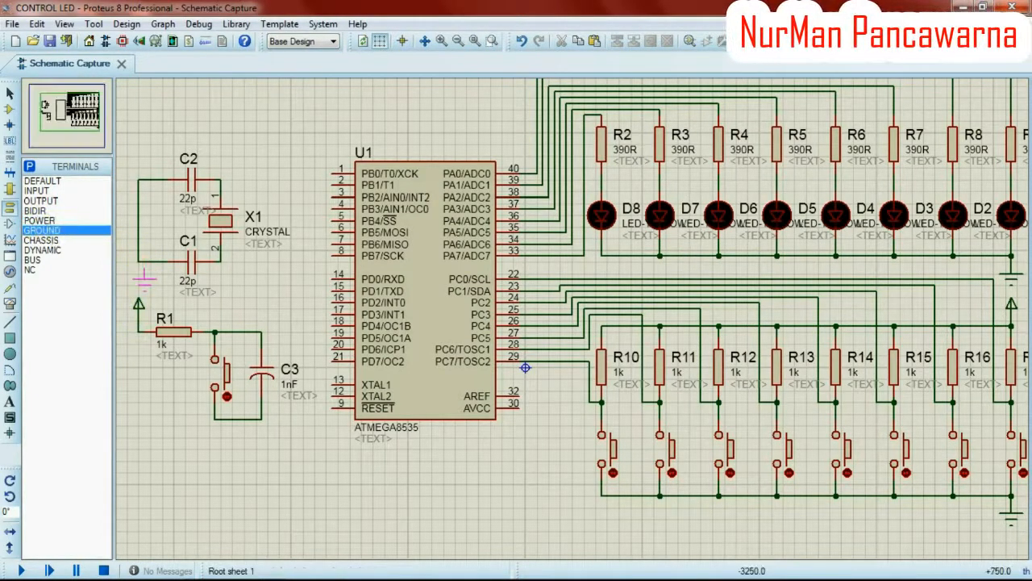
pyautogui.click(139, 275)
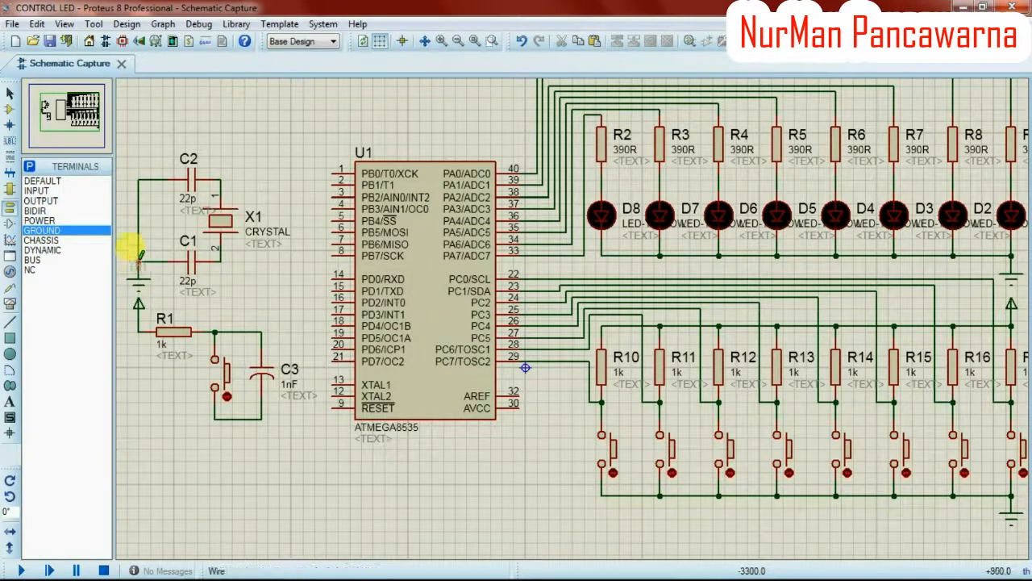
pyautogui.click(139, 259)
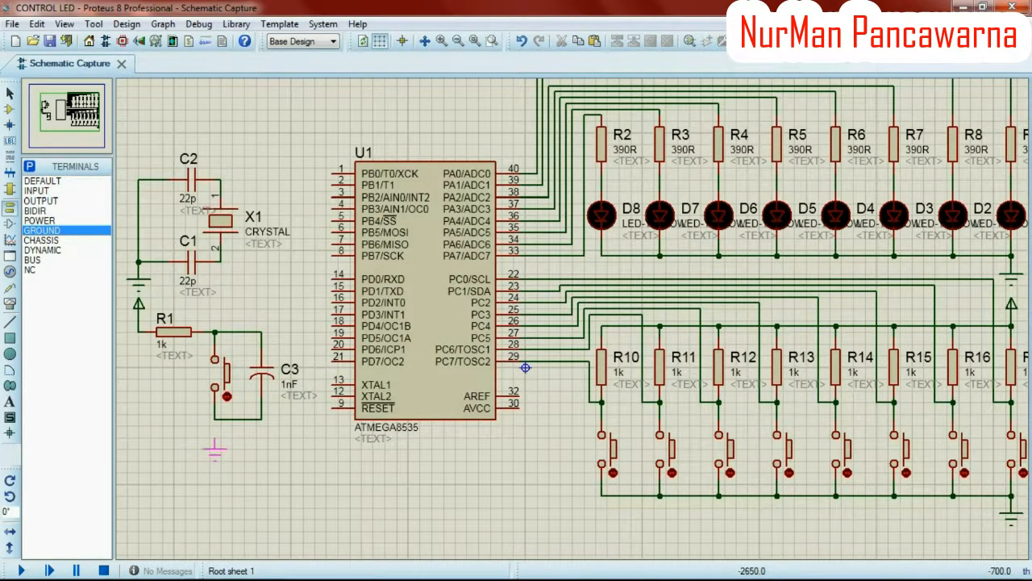
pyautogui.click(215, 438)
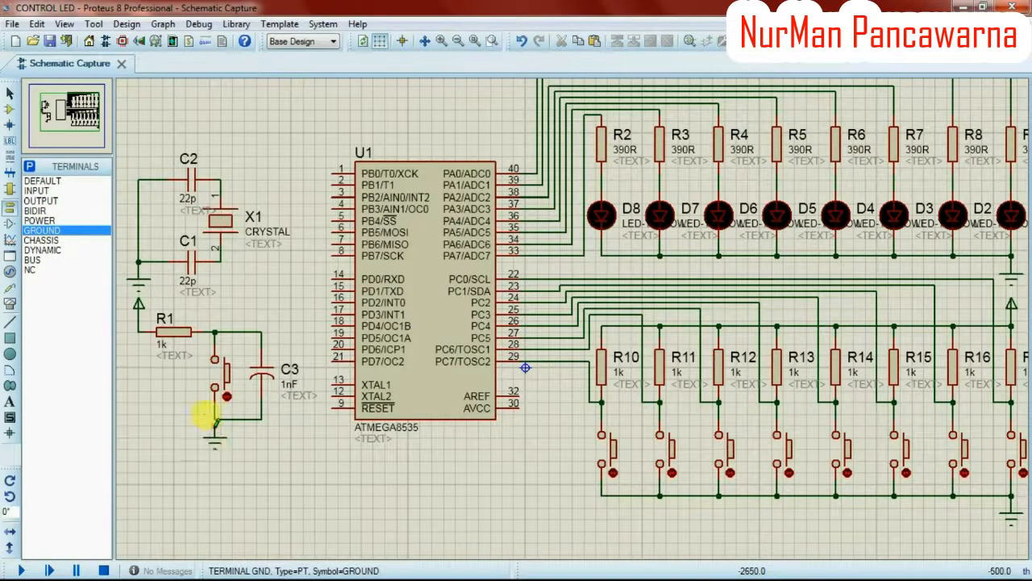
pyautogui.click(214, 389)
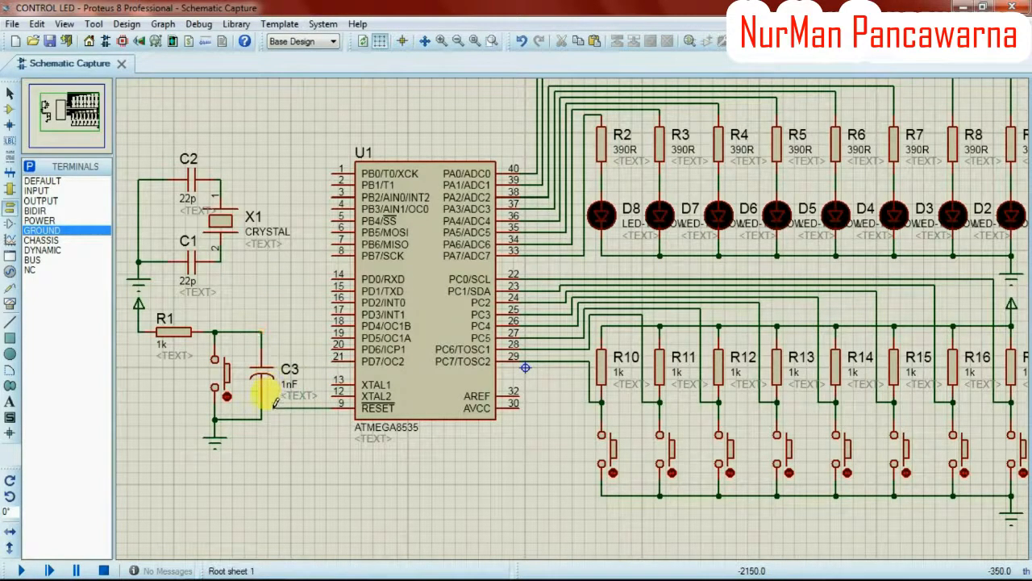
# Wire U1's RESET pin to the upper end of C3, XTAL2 to the crystal's C1 end and XTAL1 to its C2 end.
pyautogui.click(261, 331)
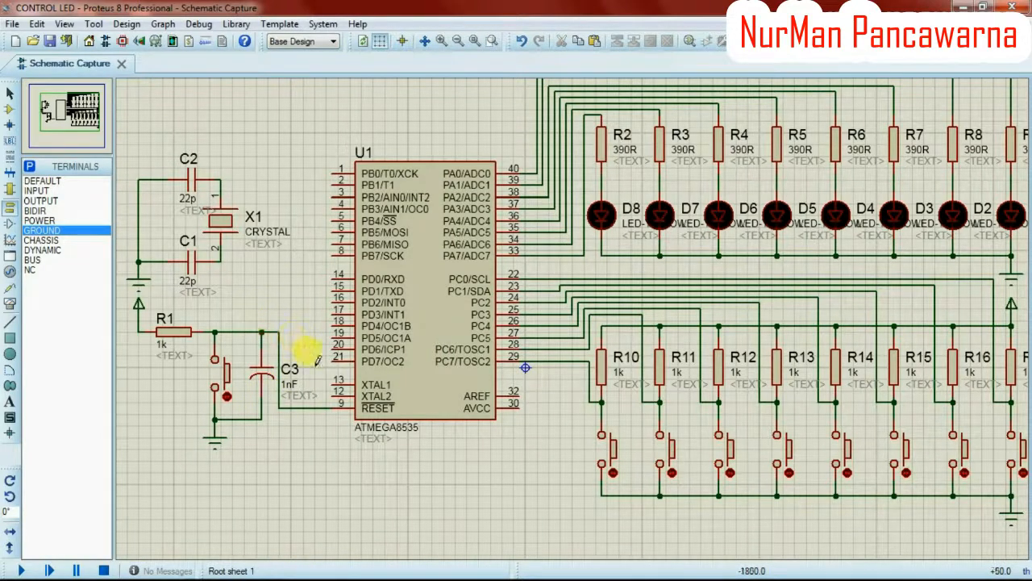
pyautogui.click(334, 394)
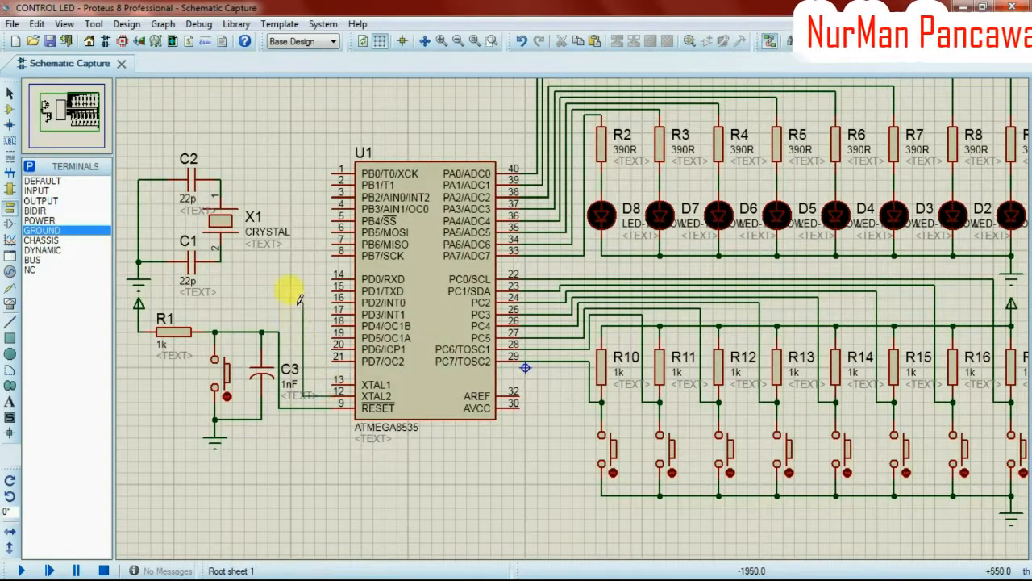
pyautogui.click(221, 260)
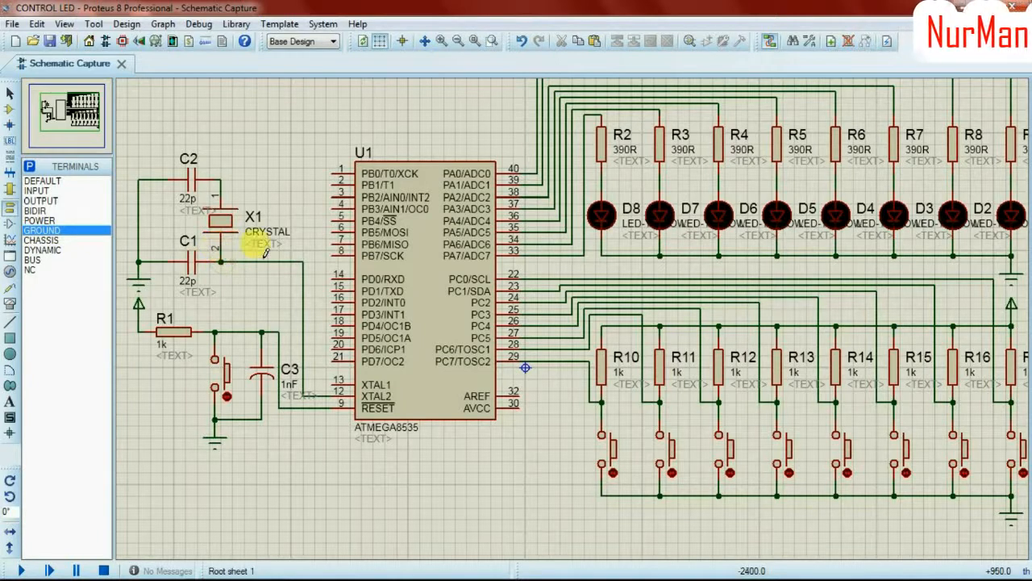
pyautogui.click(334, 379)
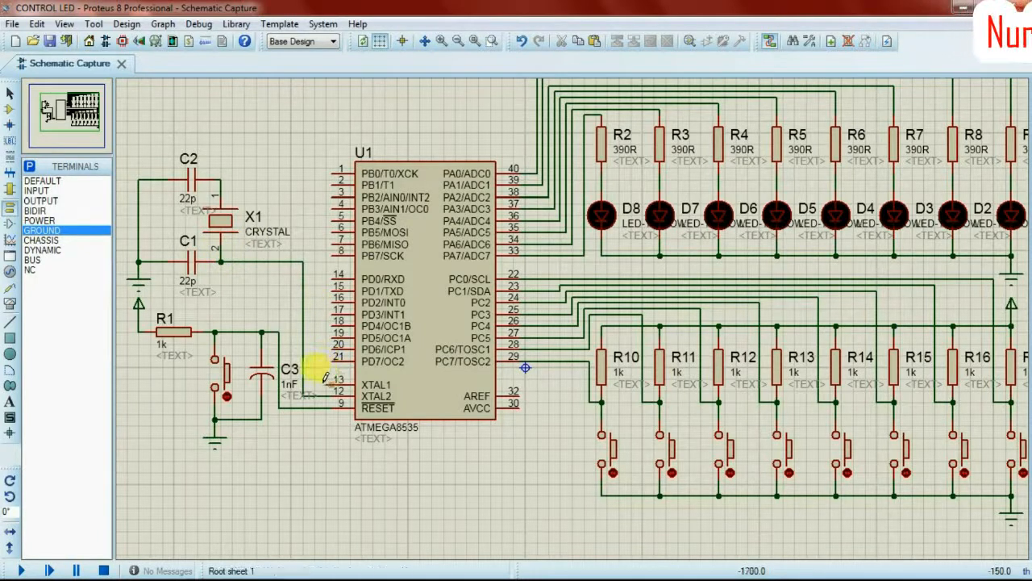
pyautogui.click(225, 175)
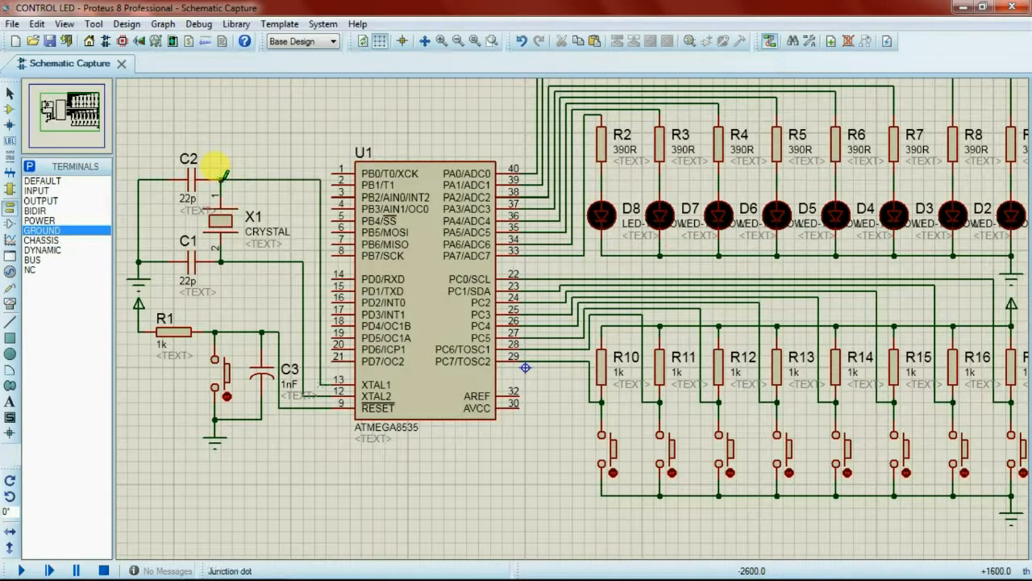
# Set the value of capacitor C3 to 1uF.
pyautogui.doubleClick(288, 390)
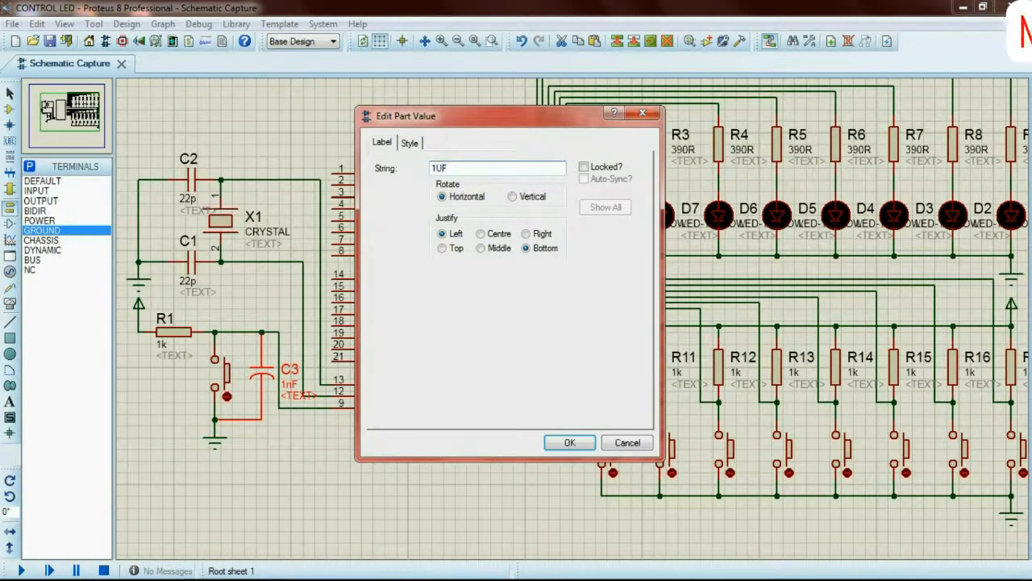
pyautogui.press('BackSpace')
pyautogui.press('BackSpace')
pyautogui.write('1u')
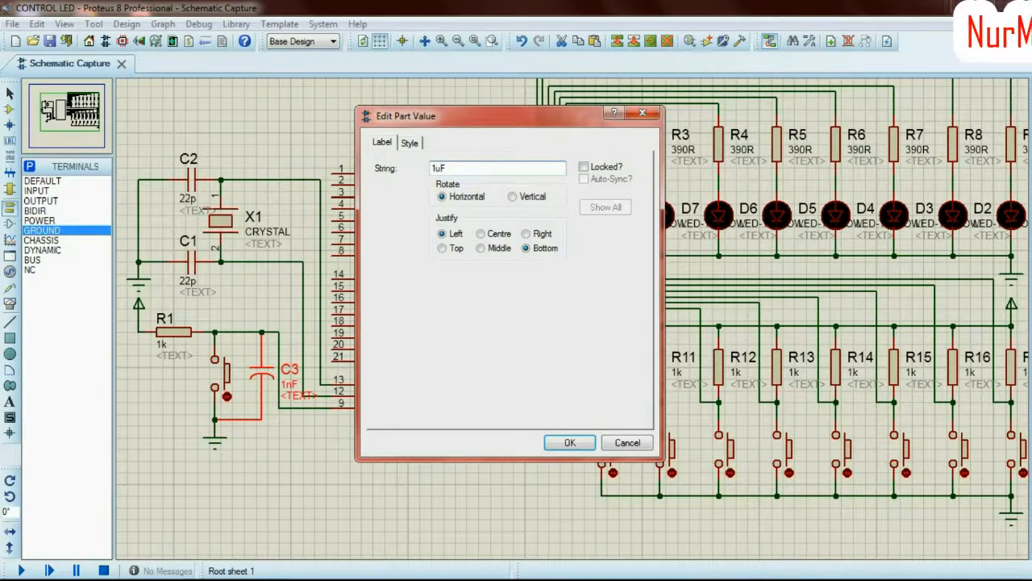
pyautogui.press('Return')
pyautogui.click(428, 470)
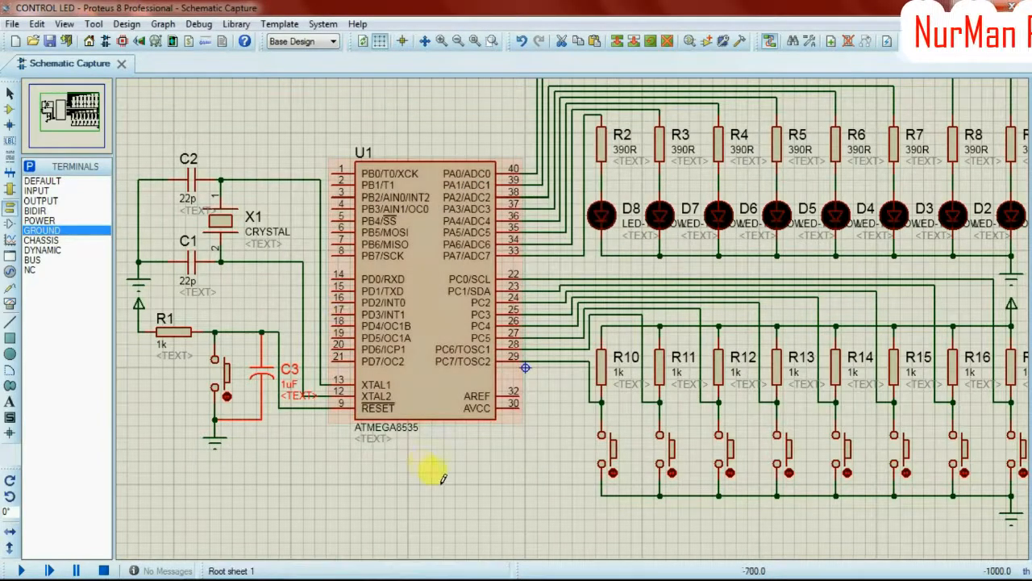
# Set the value of resistor R1 to 10k.
pyautogui.doubleClick(161, 356)
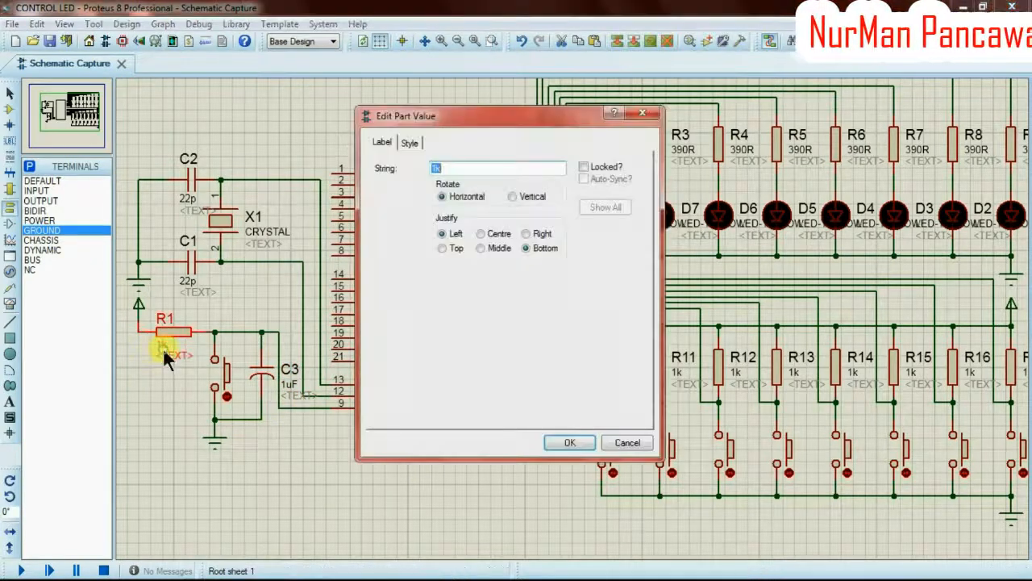
pyautogui.click(435, 170)
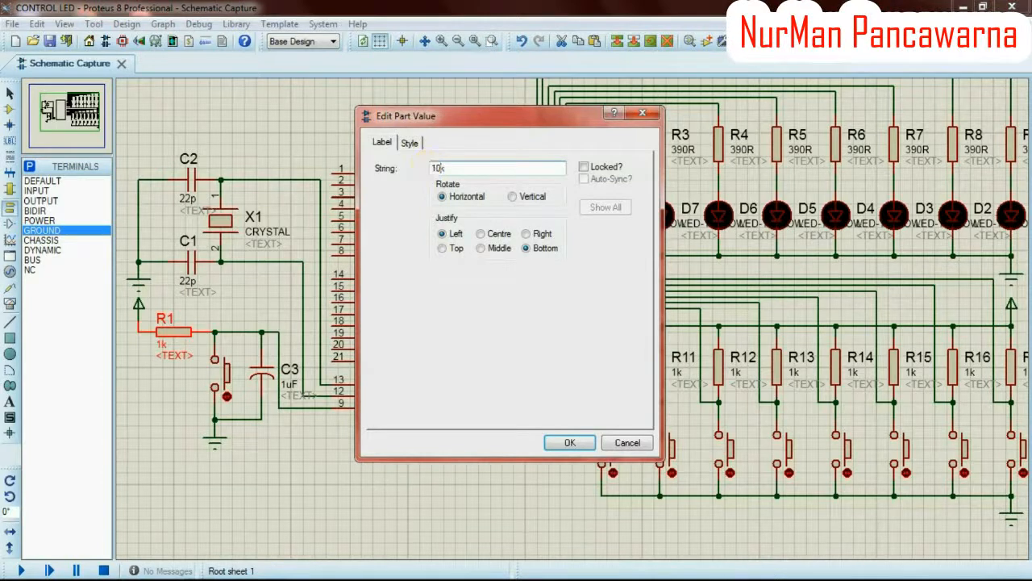
pyautogui.write('0')
pyautogui.click(582, 441)
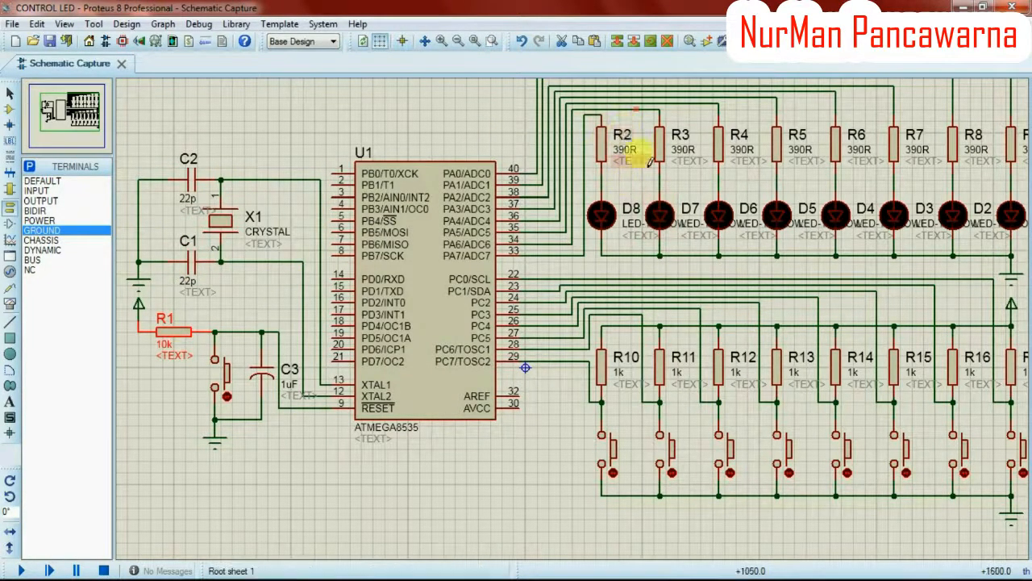
pyautogui.doubleClick(629, 359)
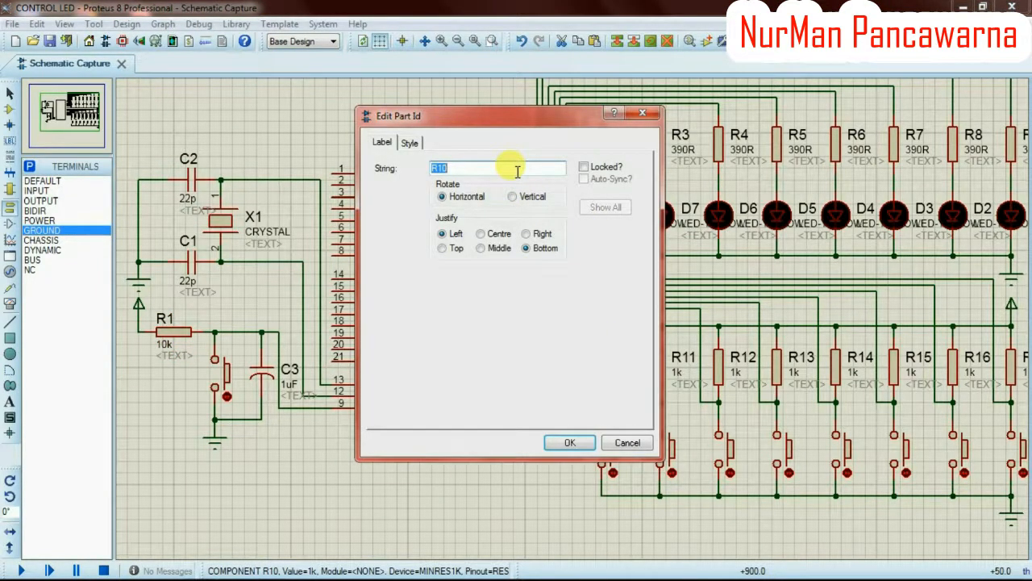
pyautogui.click(647, 116)
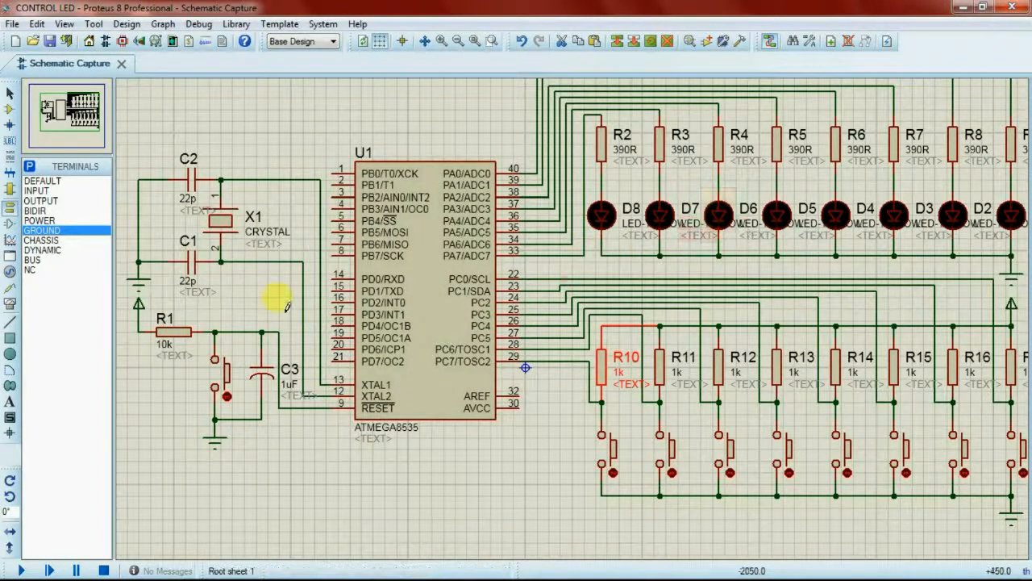
pyautogui.click(61, 104)
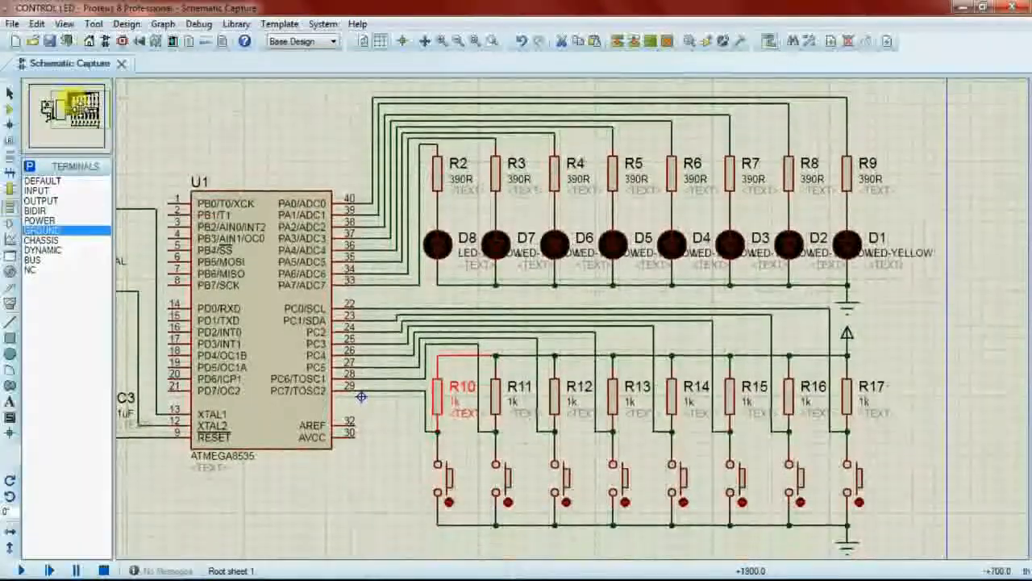
pyautogui.click(80, 109)
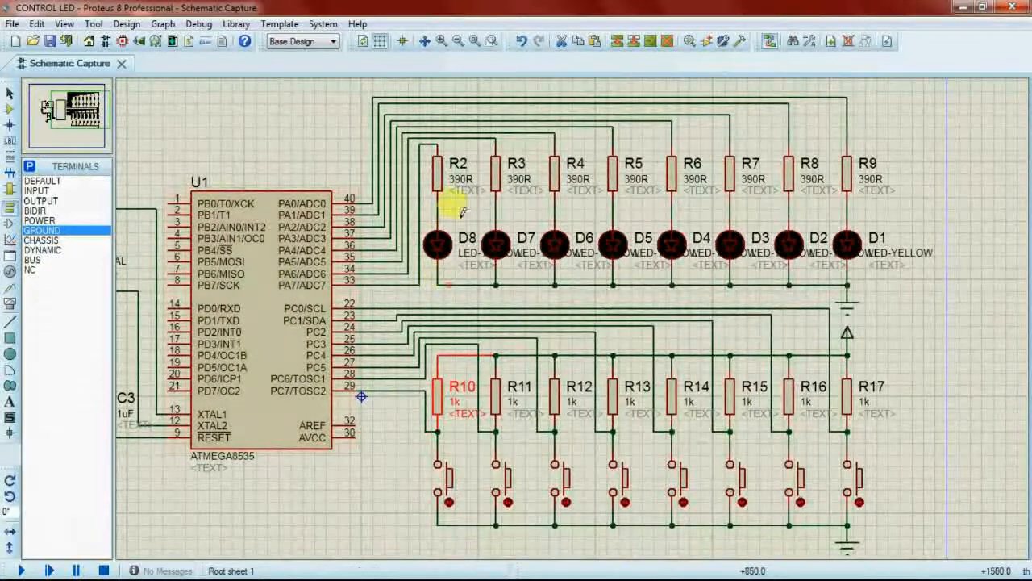
pyautogui.click(10, 96)
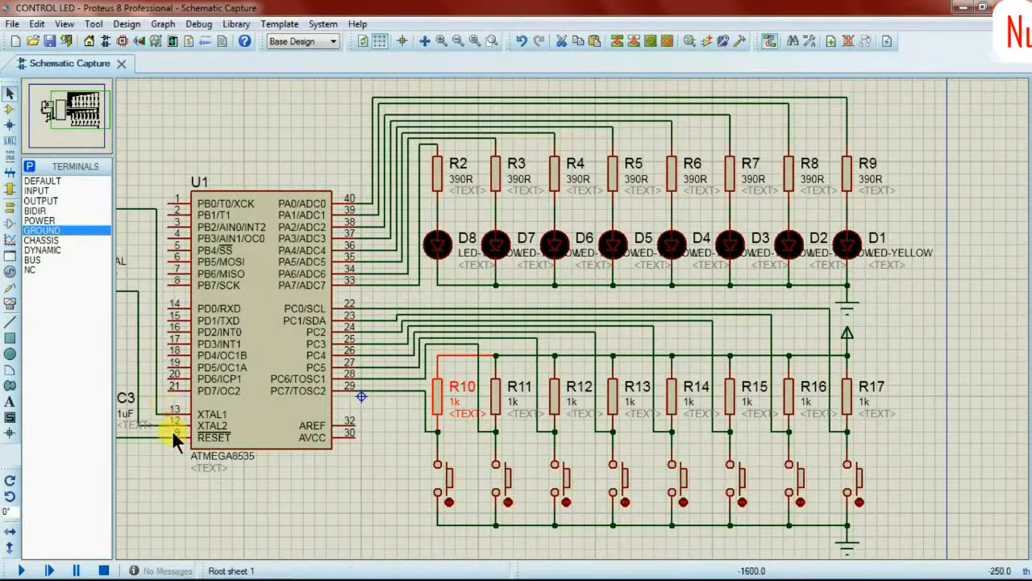
# Launch CodeVisionAVR to work on the microcontroller program.
pyautogui.moveTo(202, 571)
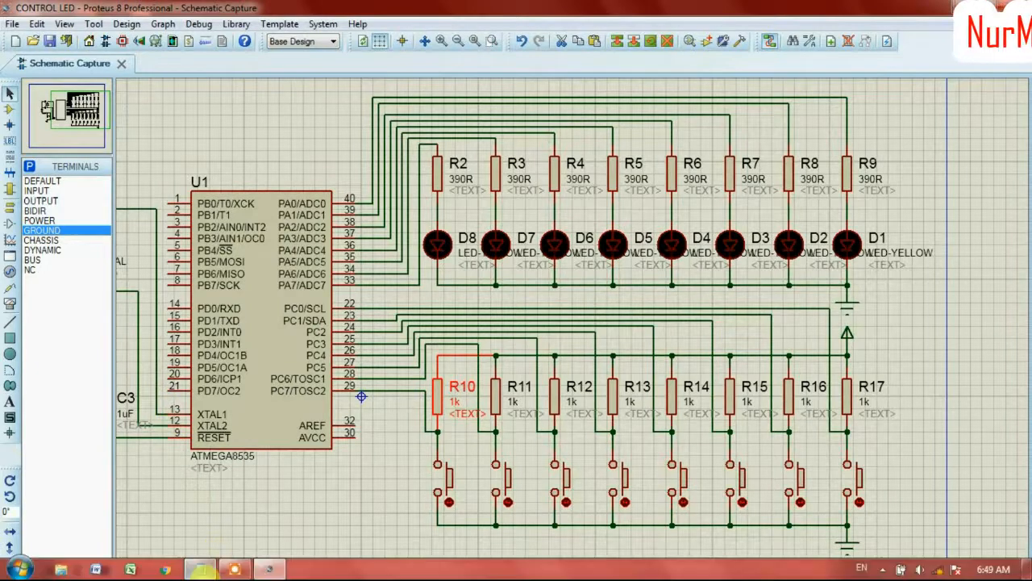
pyautogui.click(18, 569)
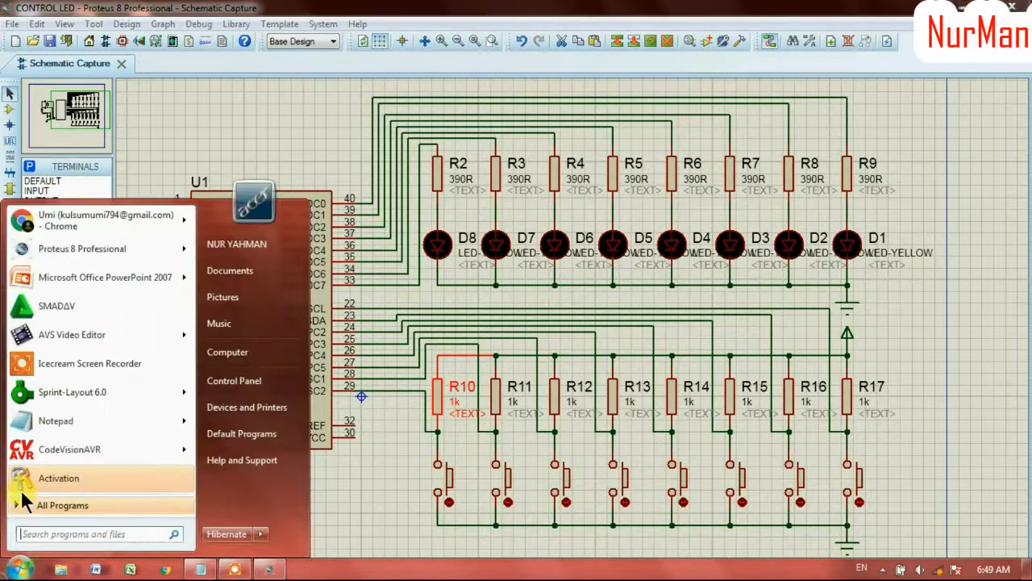
pyautogui.click(55, 453)
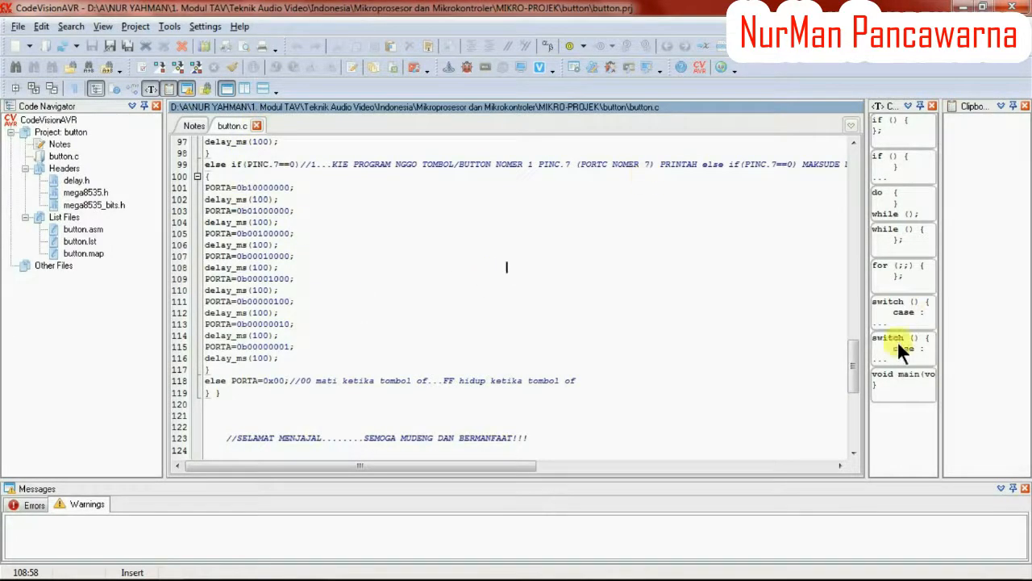
# Select the entire source code of button.c, from the first include line to the closing comment.
pyautogui.moveTo(852, 371); pyautogui.dragTo(852, 161)
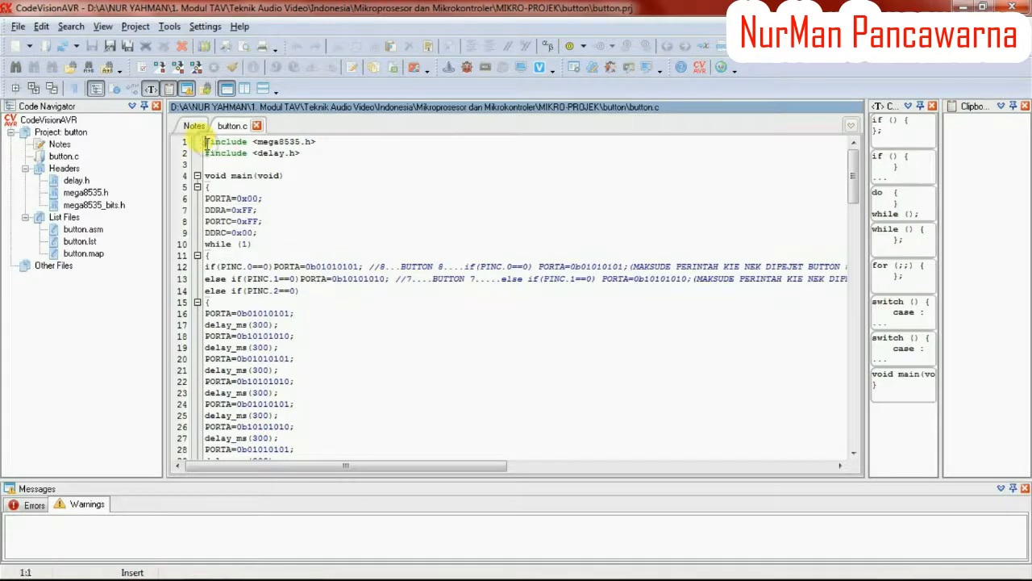
pyautogui.hotkey('shift', 'Down')
pyautogui.hotkey('shift', 'Down')
pyautogui.hotkey('shift', 'Down')
pyautogui.hotkey('shift', 'Down')
pyautogui.hotkey('shift', 'Down')
pyautogui.hotkey('shift', 'Down')
pyautogui.hotkey('shift', 'Down')
pyautogui.hotkey('shift', 'Down')
pyautogui.hotkey('shift', 'Down')
pyautogui.hotkey('shift', 'Down')
pyautogui.hotkey('shift', 'Down')
pyautogui.hotkey('shift', 'Down')
pyautogui.hotkey('shift', 'Down')
pyautogui.hotkey('shift', 'Down')
pyautogui.hotkey('shift', 'Down')
pyautogui.hotkey('shift', 'Down')
pyautogui.hotkey('shift', 'Down')
pyautogui.hotkey('shift', 'Down')
pyautogui.hotkey('shift', 'Down')
pyautogui.hotkey('shift', 'Down')
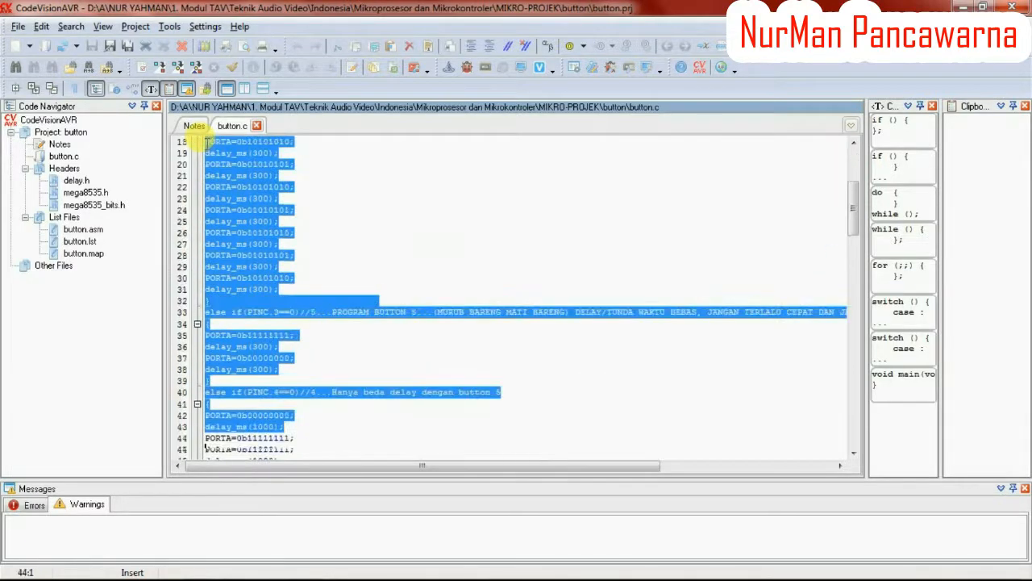
pyautogui.hotkey('shift', 'Down')
pyautogui.hotkey('shift', 'Down')
pyautogui.hotkey('shift', 'Down')
pyautogui.hotkey('shift', 'Down')
pyautogui.hotkey('shift', 'Down')
pyautogui.hotkey('shift', 'Down')
pyautogui.hotkey('shift', 'Down')
pyautogui.hotkey('shift', 'Down')
pyautogui.hotkey('shift', 'Down')
pyautogui.hotkey('shift', 'Down')
pyautogui.hotkey('shift', 'Down')
pyautogui.hotkey('shift', 'Down')
pyautogui.hotkey('shift', 'Down')
pyautogui.hotkey('shift', 'Down')
pyautogui.hotkey('shift', 'Down')
pyautogui.hotkey('shift', 'Down')
pyautogui.hotkey('shift', 'Down')
pyautogui.hotkey('shift', 'Down')
pyautogui.hotkey('shift', 'Down')
pyautogui.hotkey('shift', 'Down')
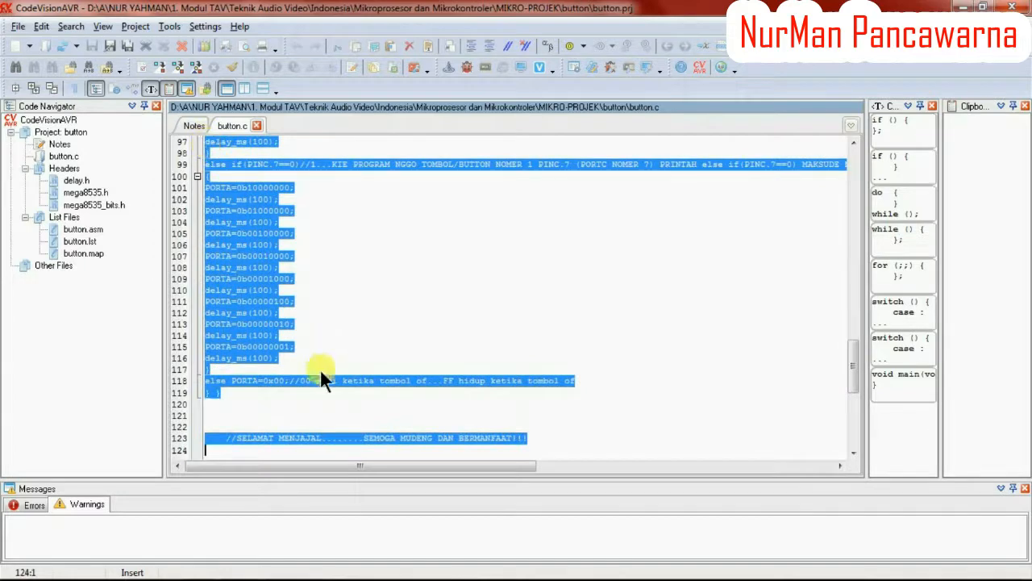
# Switch to the button text file in Notepad, select all its code and return to CodeVisionAVR.
pyautogui.click(200, 569)
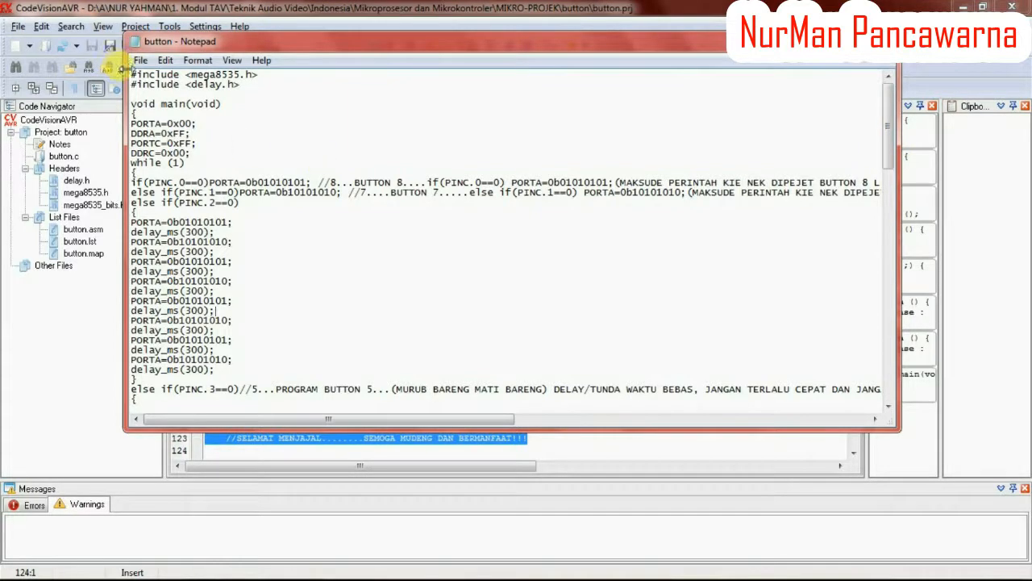
pyautogui.moveTo(144, 90); pyautogui.dragTo(588, 410)
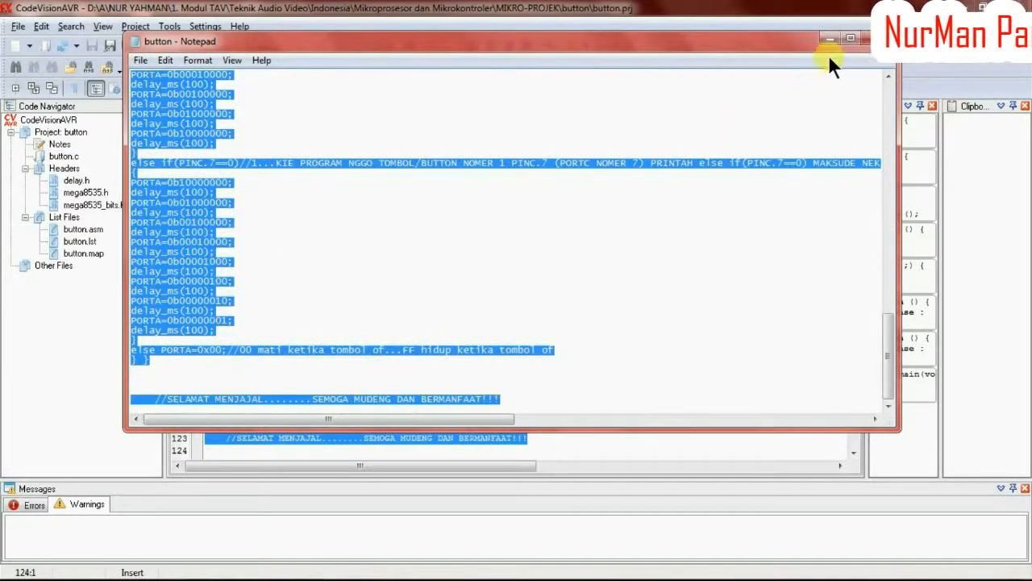
pyautogui.click(872, 35)
pyautogui.click(534, 322)
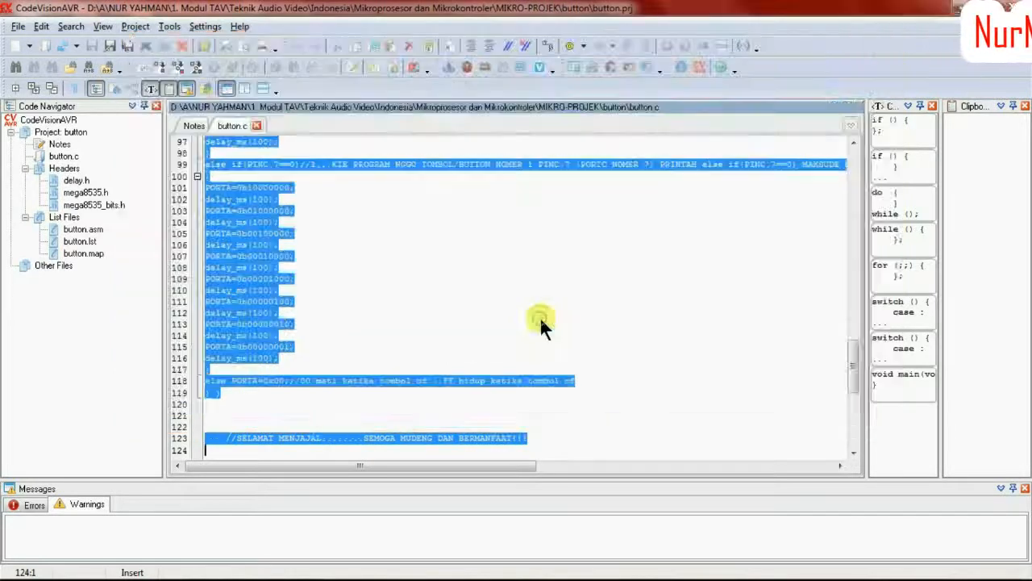
# Start a new project and choose to use the CodeWizardAVR.
pyautogui.click(19, 28)
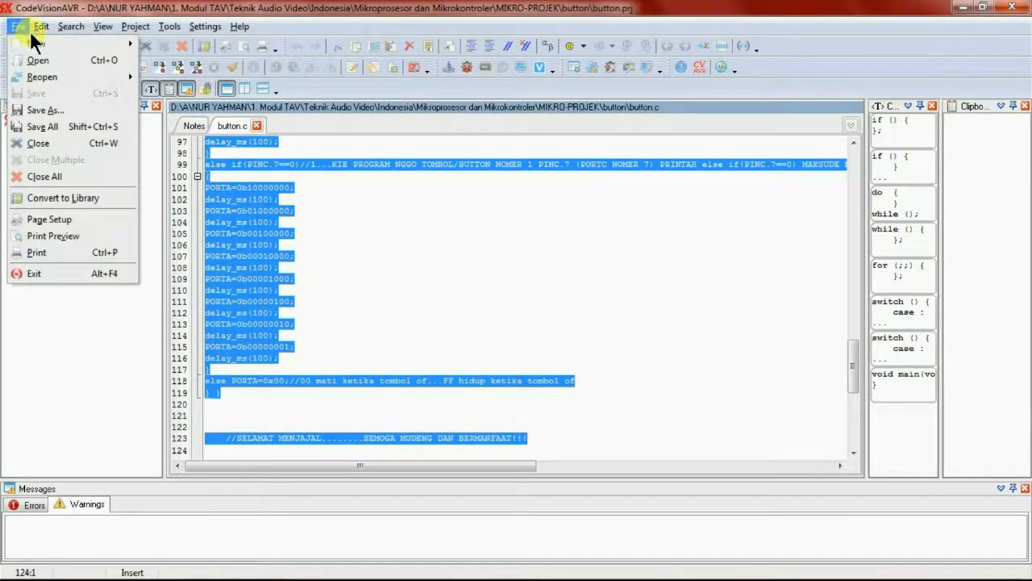
pyautogui.moveTo(40, 26)
pyautogui.click(26, 45)
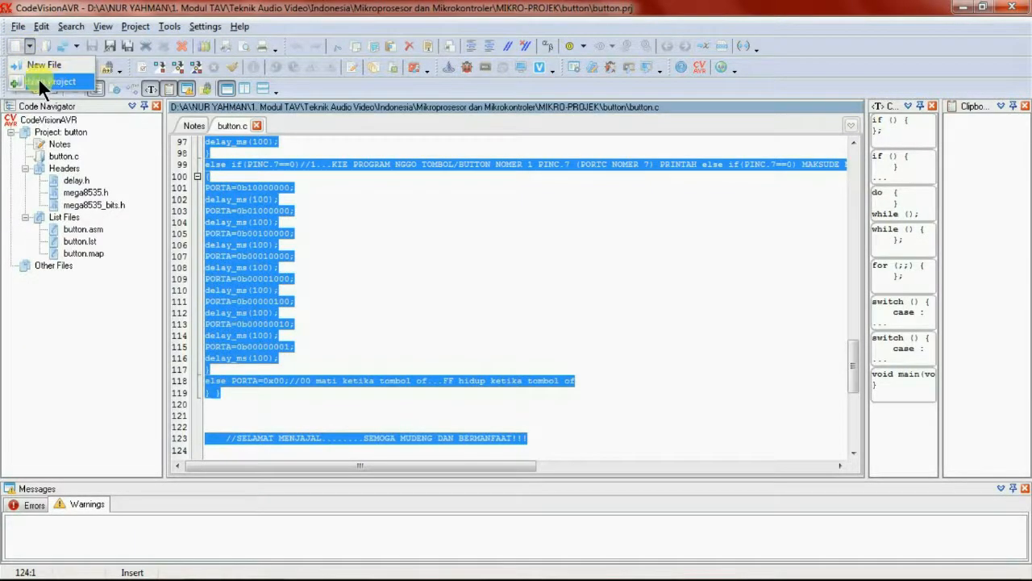
pyautogui.click(19, 25)
pyautogui.click(19, 25)
pyautogui.moveTo(41, 38)
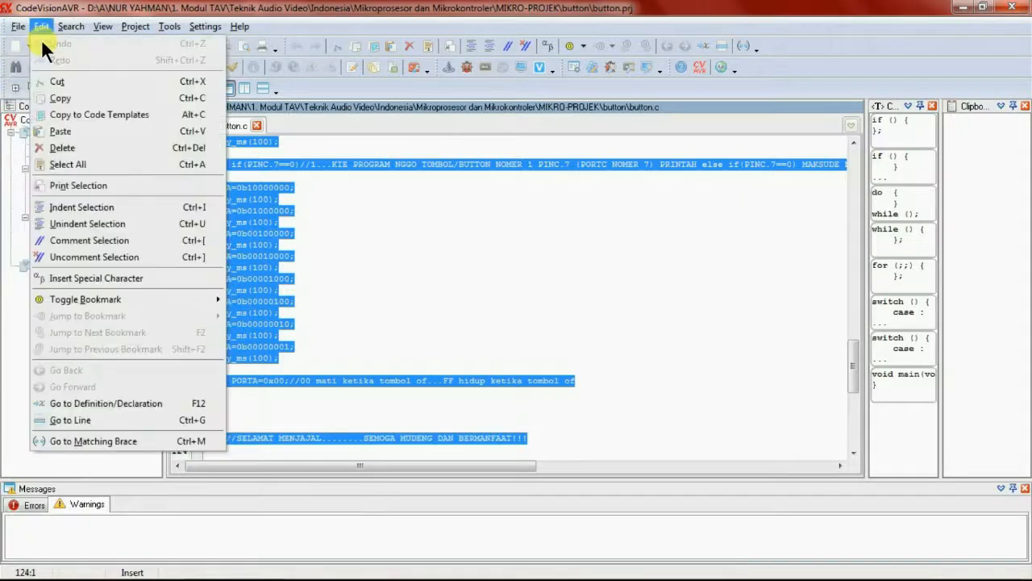
pyautogui.moveTo(18, 26)
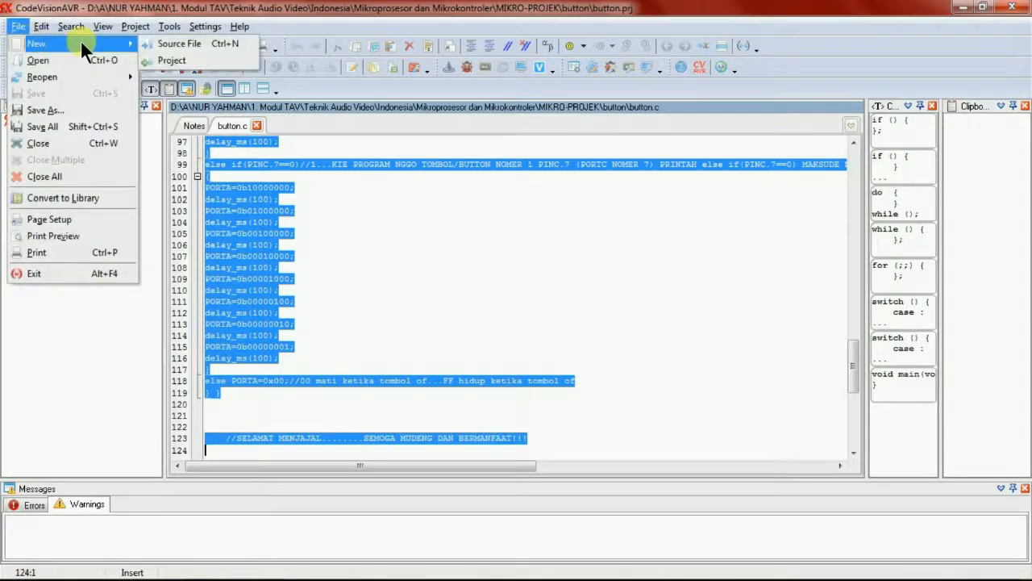
pyautogui.click(162, 58)
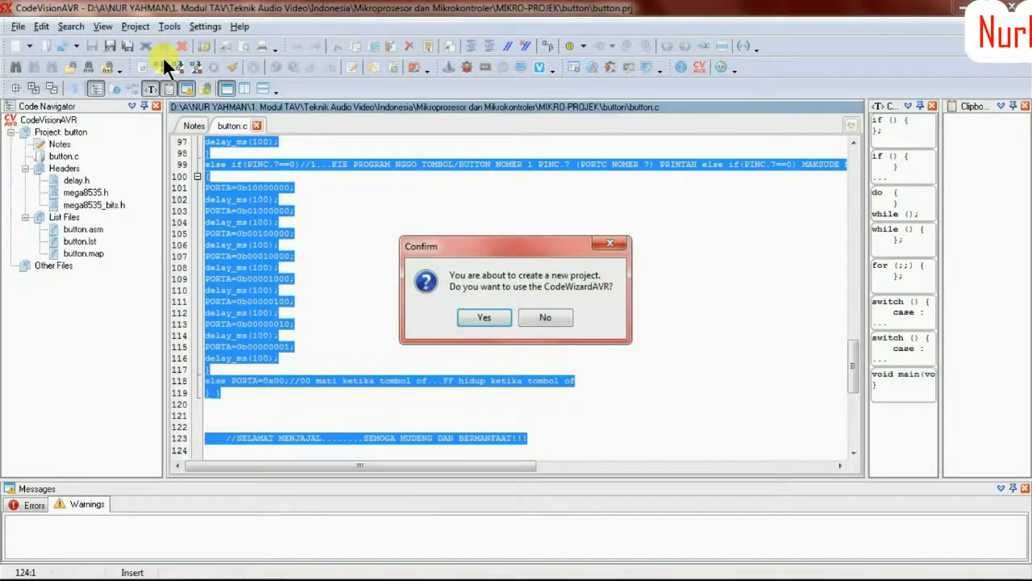
pyautogui.click(487, 317)
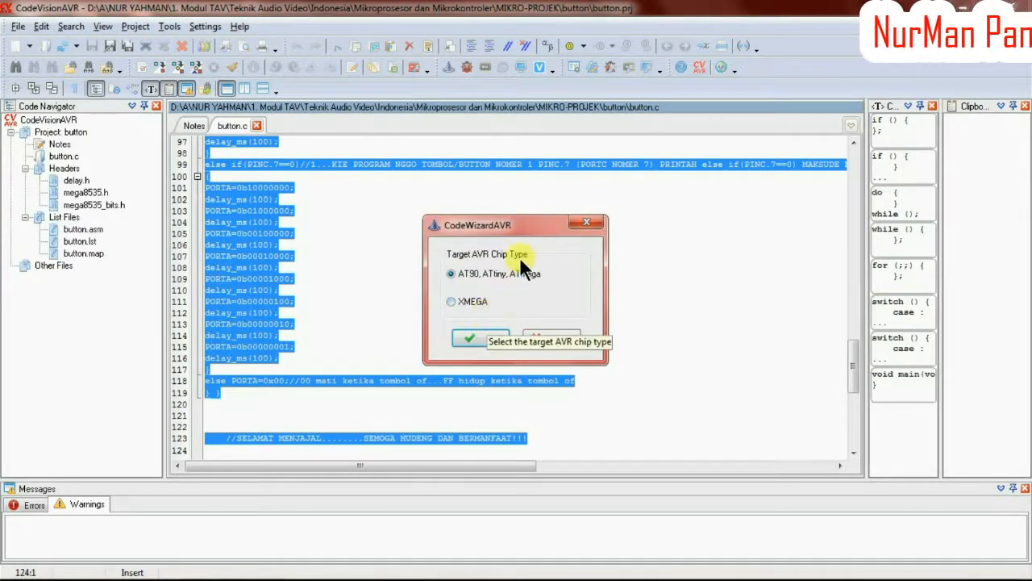
# Accept the AT90, ATtiny, ATmega chip type and set the ATmega8535 clock to 8 MHz.
pyautogui.click(473, 331)
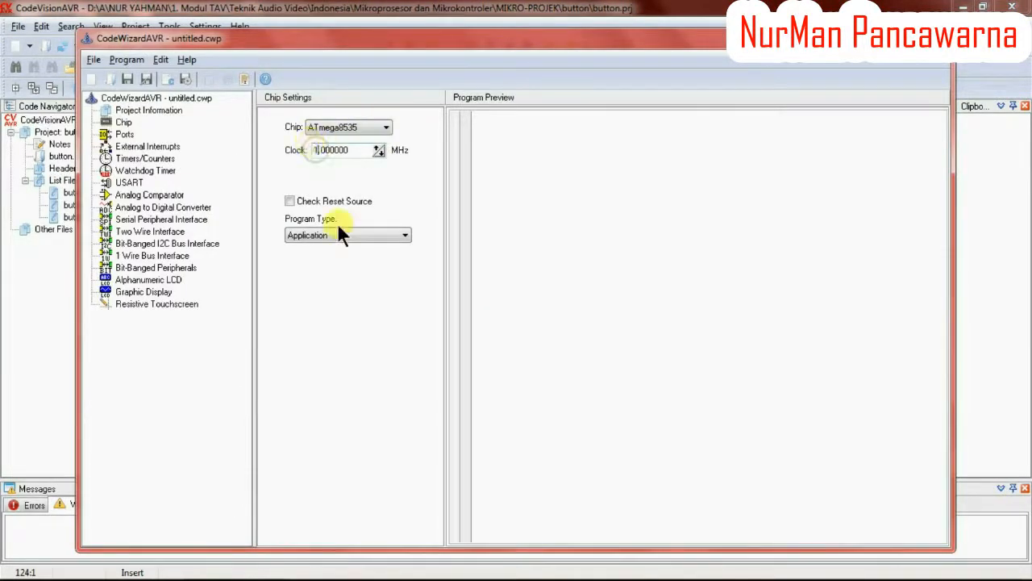
pyautogui.press('BackSpace')
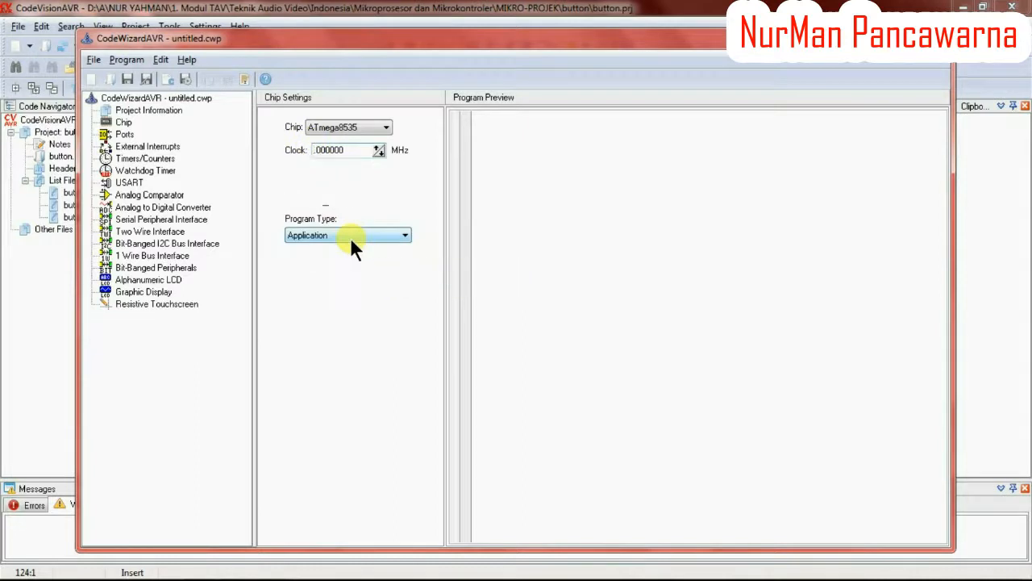
pyautogui.write('8')
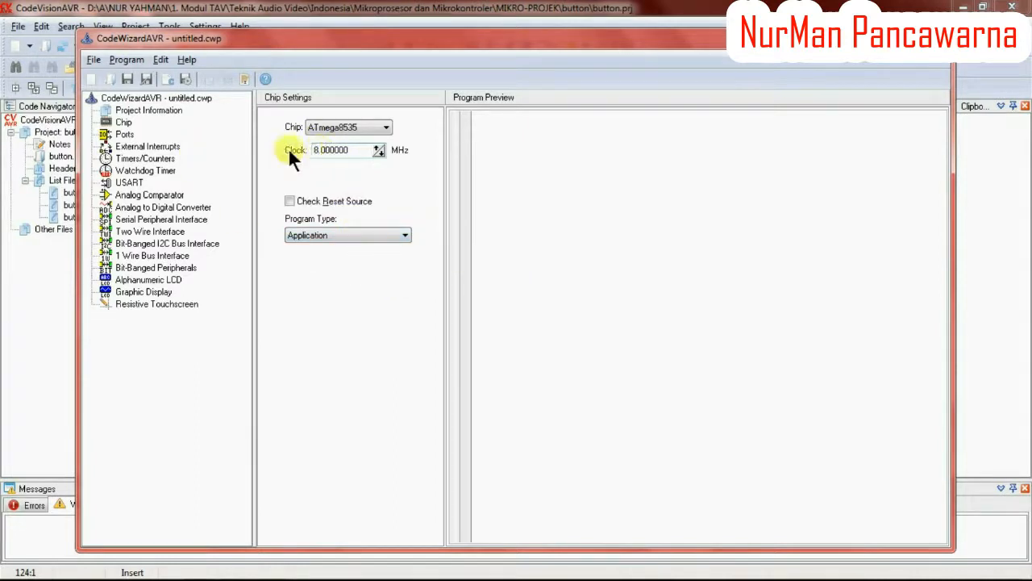
# Review the wizard's port settings and check in the Proteus schematic which microcontroller port the LEDs use, returning to the wizard.
pyautogui.click(106, 135)
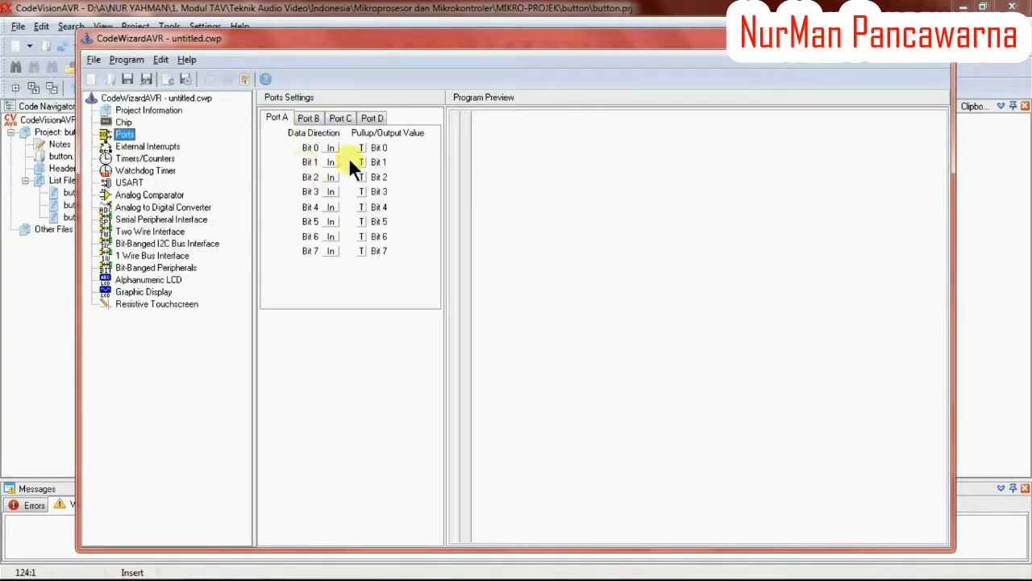
pyautogui.click(371, 120)
pyautogui.click(343, 116)
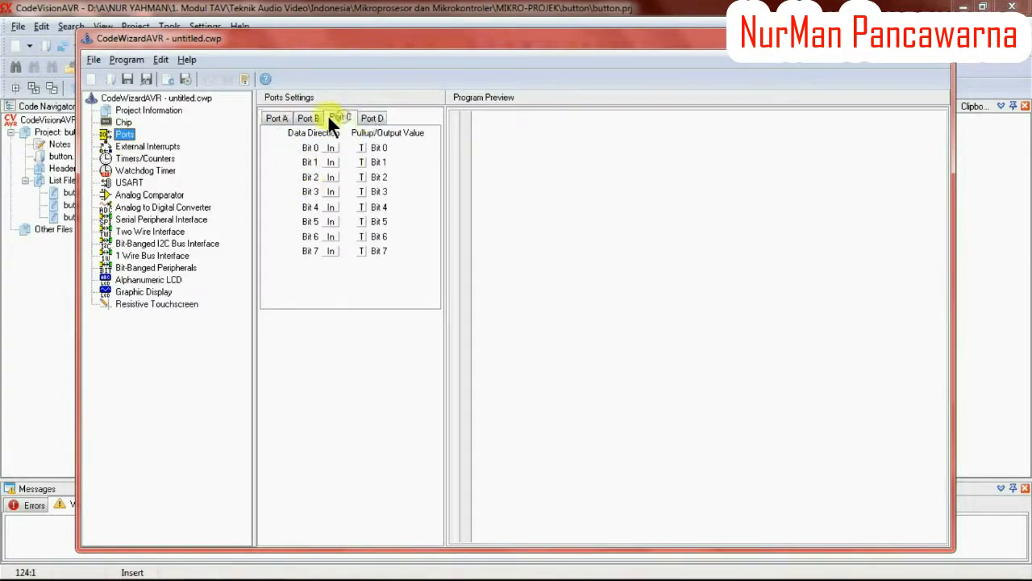
pyautogui.click(314, 117)
pyautogui.click(281, 115)
pyautogui.click(232, 569)
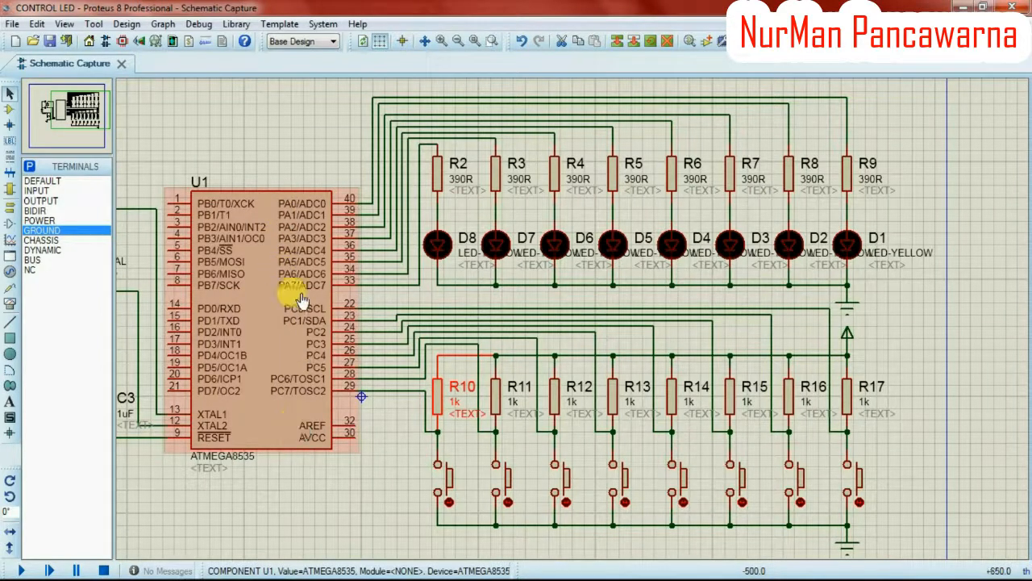
pyautogui.moveTo(210, 566)
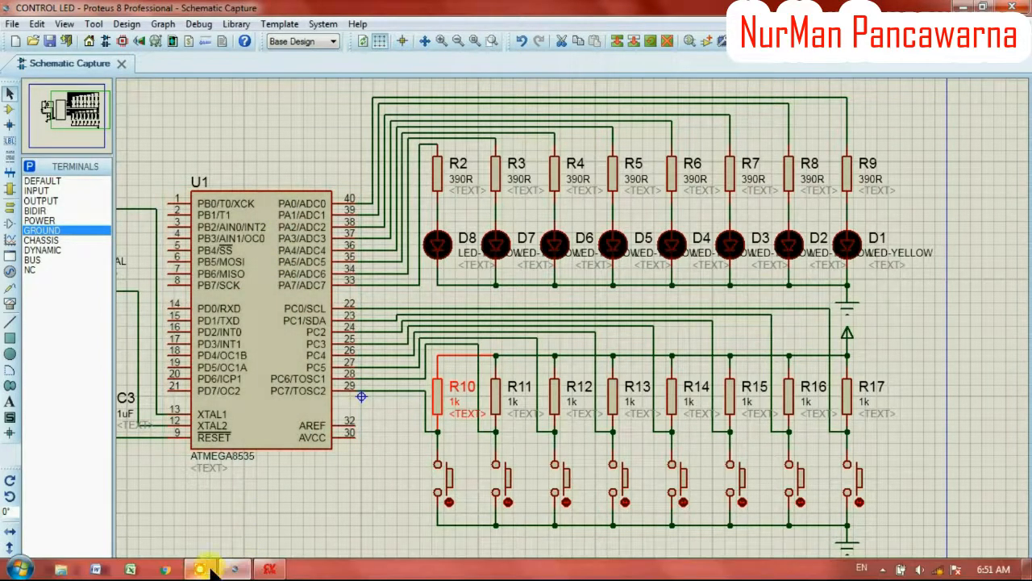
pyautogui.click(269, 568)
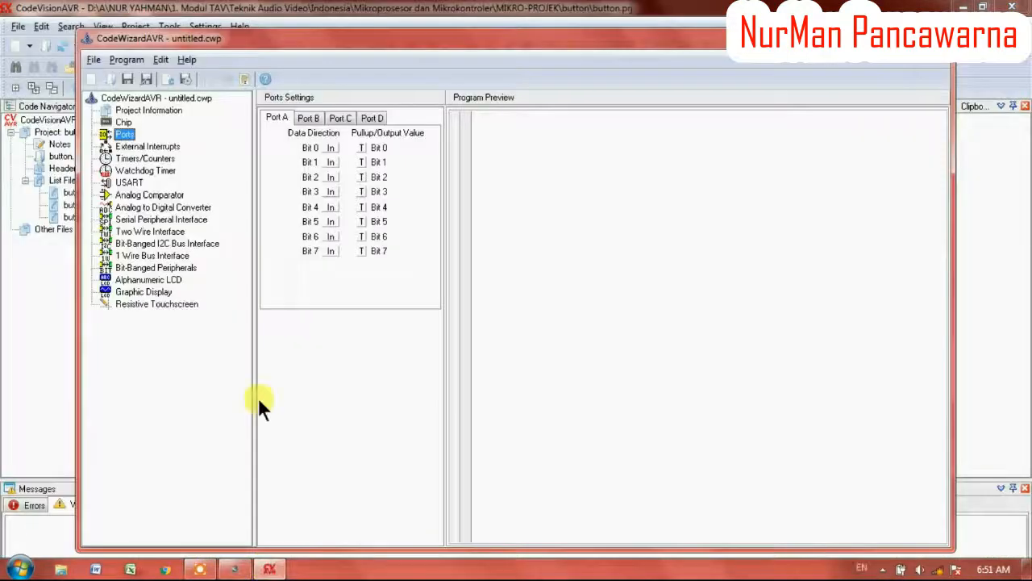
# Set the data direction of all Port A bits, 0 to 7, to Out.
pyautogui.click(330, 176)
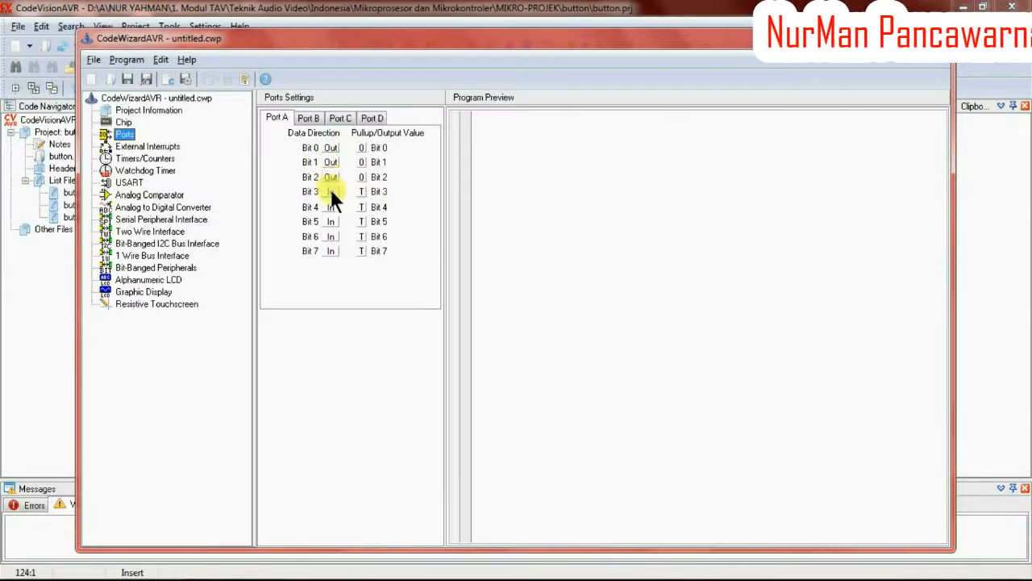
pyautogui.click(330, 191)
pyautogui.click(330, 207)
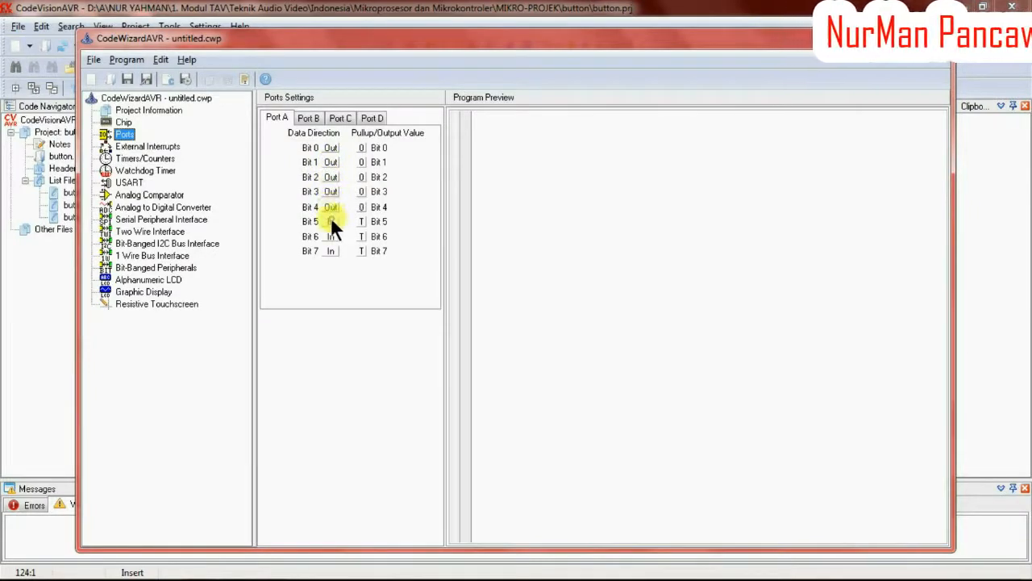
pyautogui.click(330, 221)
pyautogui.click(332, 236)
pyautogui.click(331, 251)
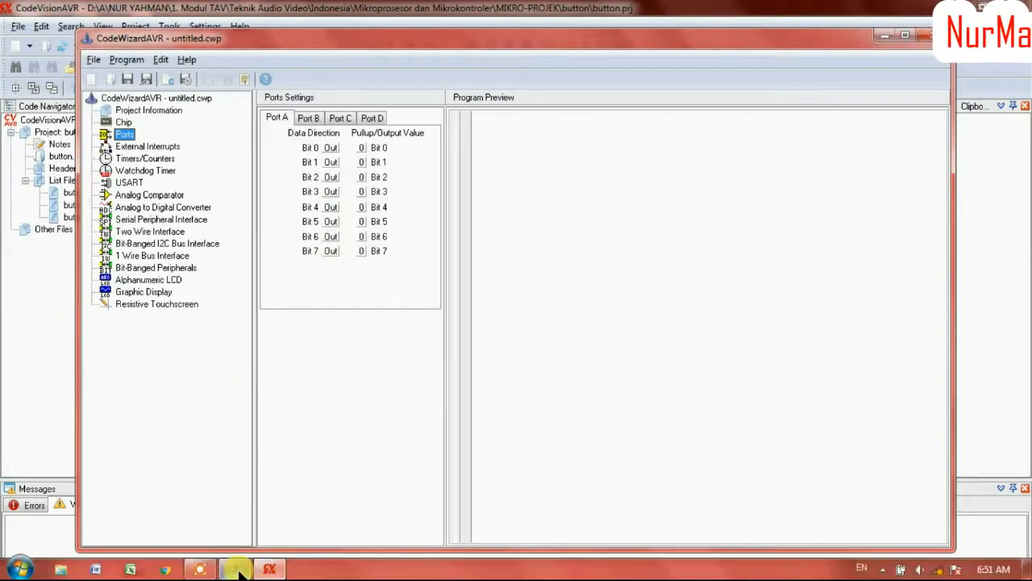
# Check the push-button connections in the Proteus schematic, then return to the wizard and view the Port C data directions.
pyautogui.click(234, 570)
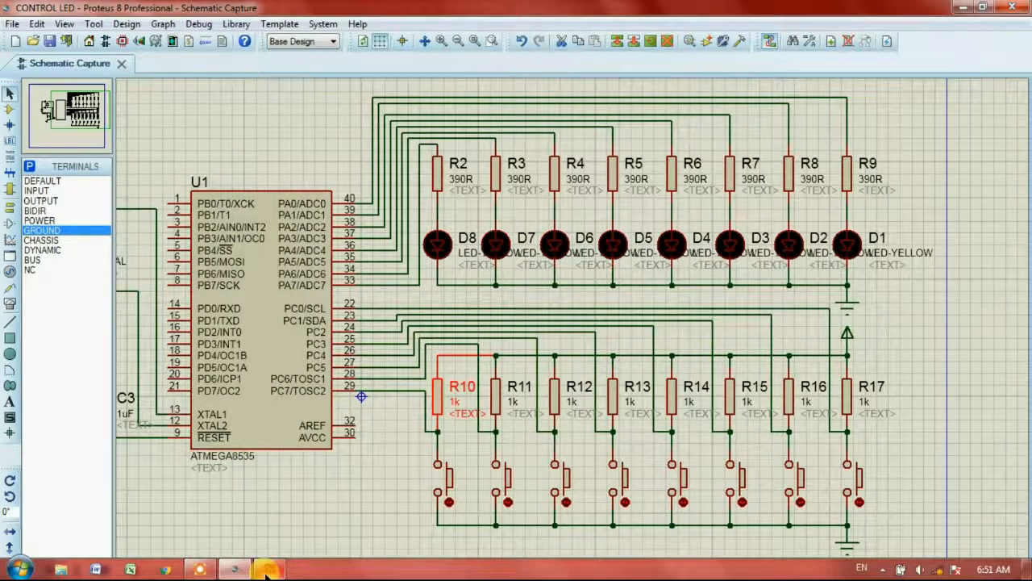
pyautogui.click(267, 574)
pyautogui.click(337, 119)
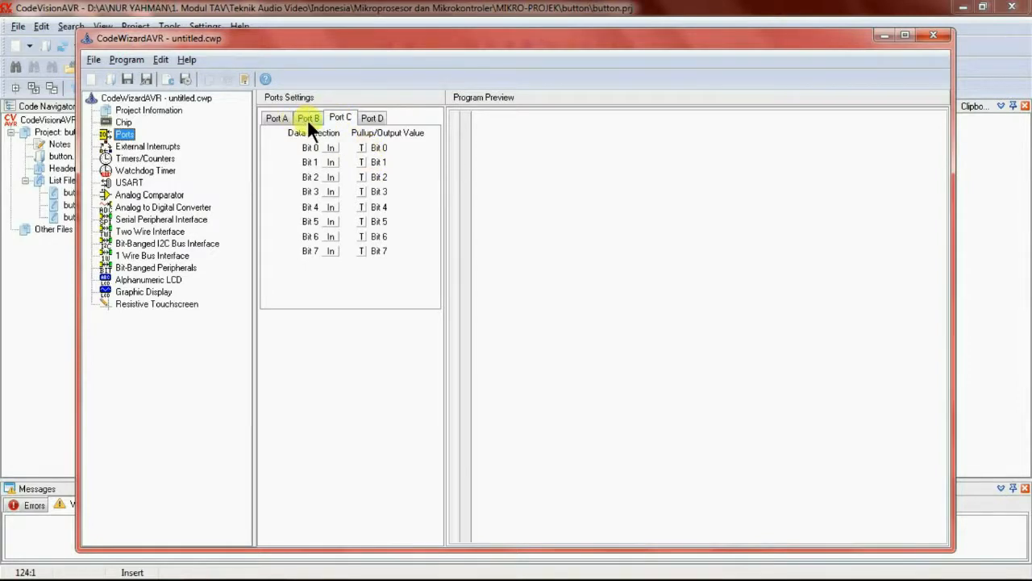
# Generate and save the program, creating a folder named control led in the Documents library for its files.
pyautogui.click(184, 79)
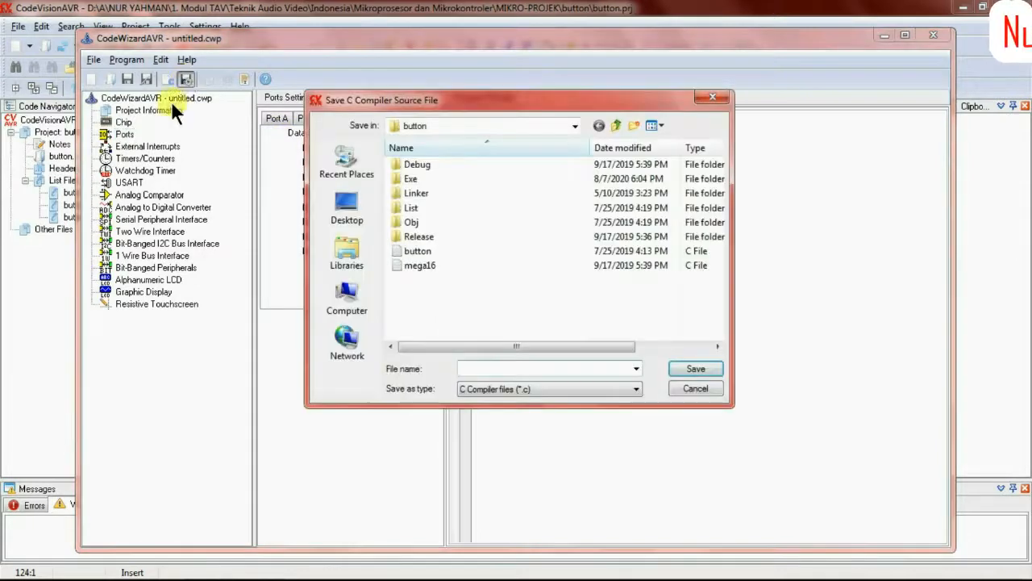
pyautogui.click(346, 255)
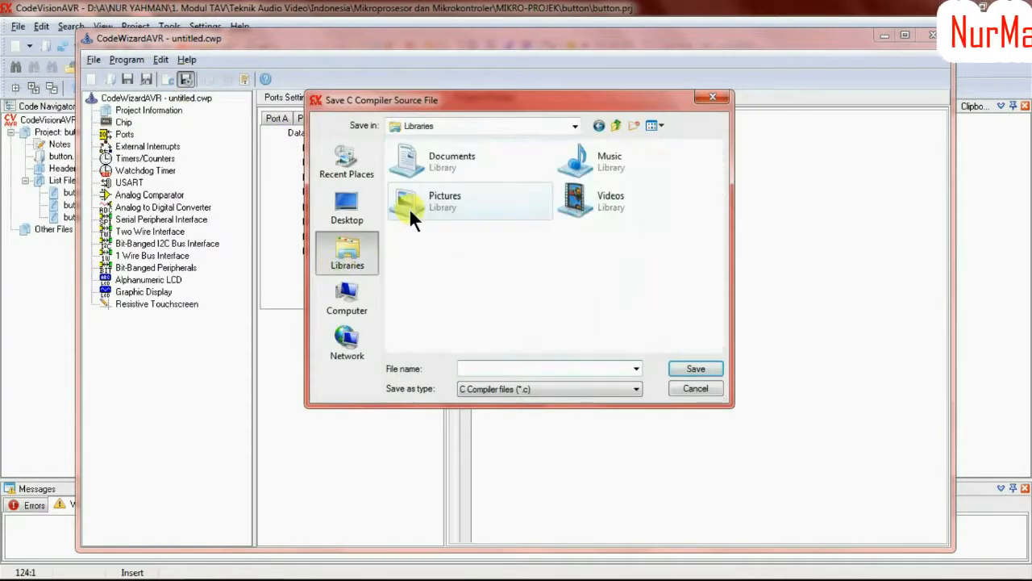
pyautogui.click(458, 159)
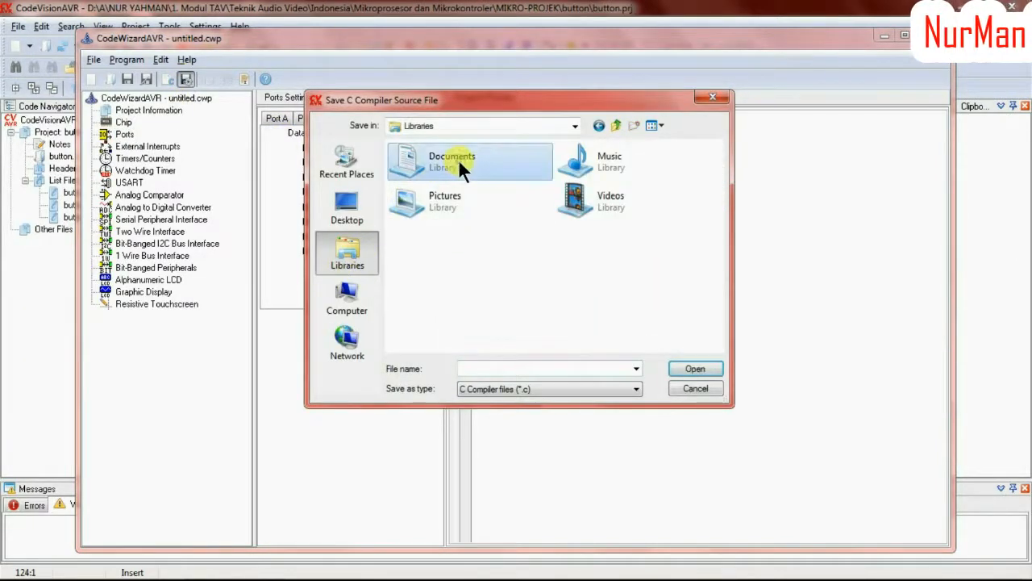
pyautogui.click(696, 368)
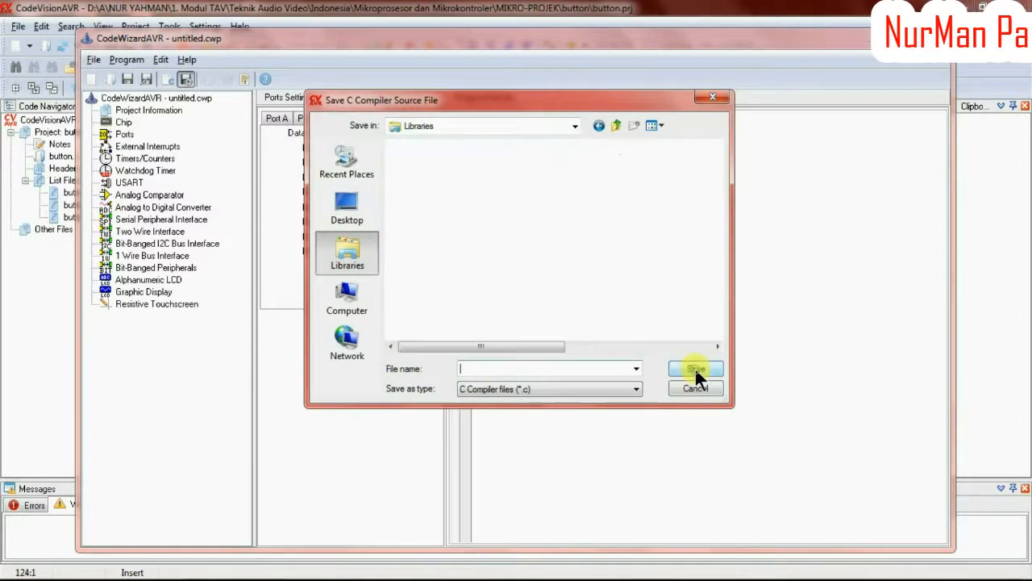
pyautogui.click(635, 125)
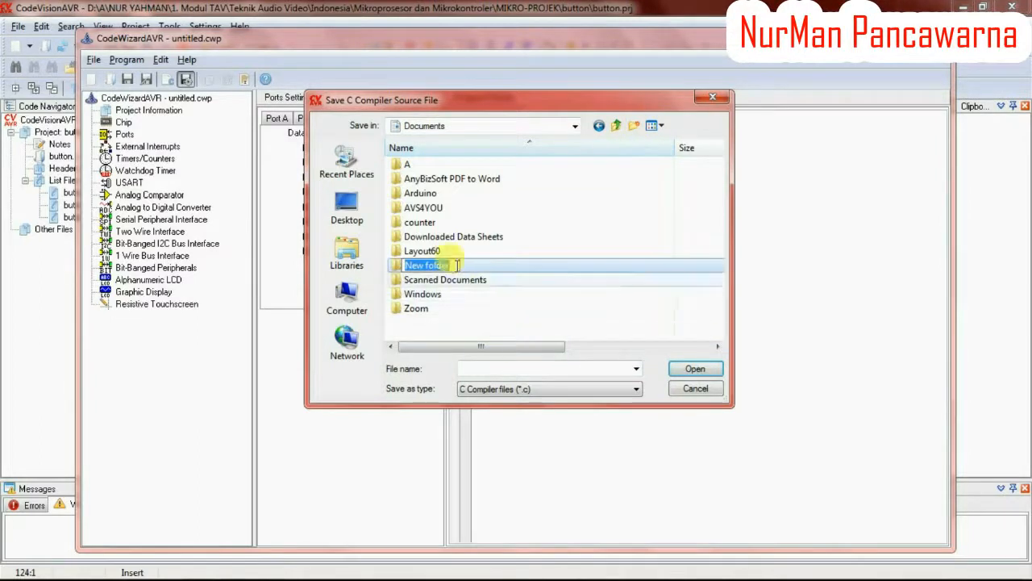
pyautogui.write('c')
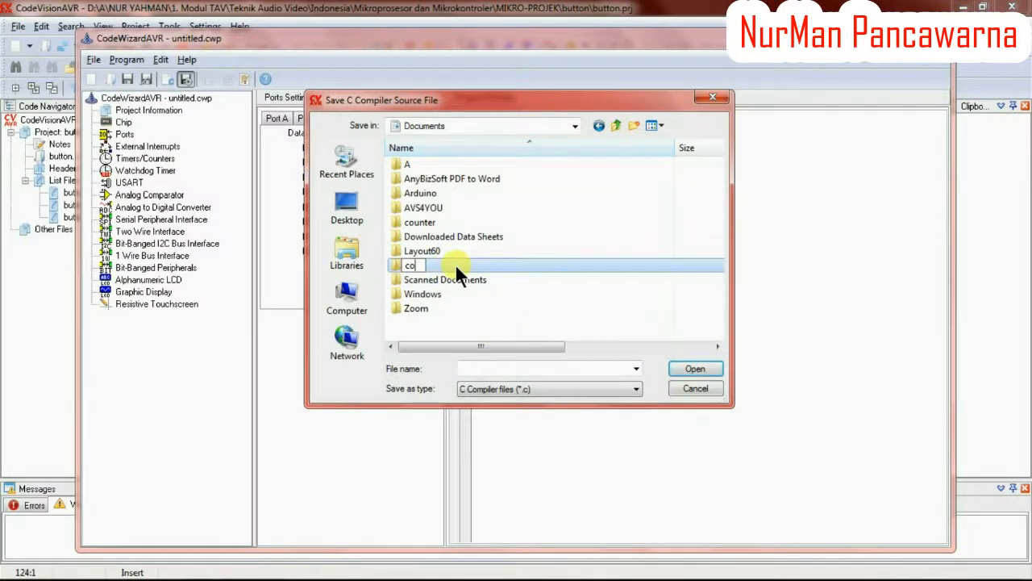
pyautogui.write('ontrol led')
pyautogui.press('Return')
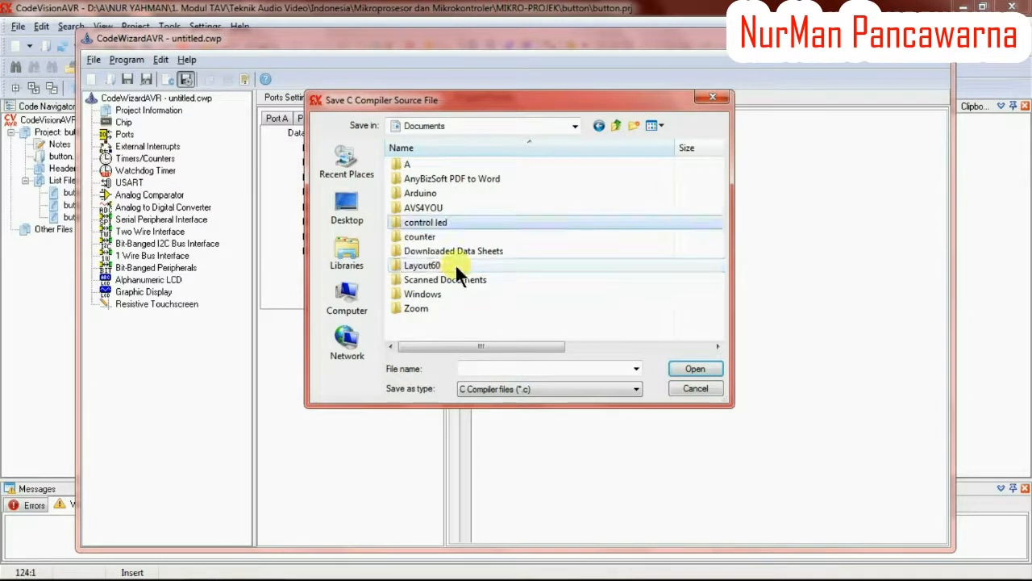
# Save the C source, project and CodeWizardAVR files in the control led folder, each under the name control led.
pyautogui.doubleClick(454, 221)
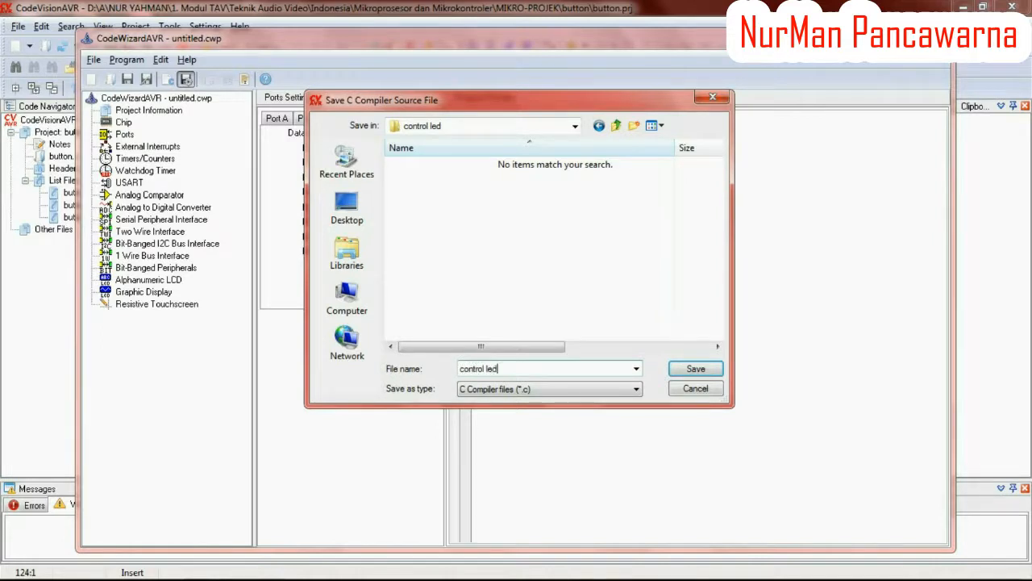
pyautogui.click(695, 369)
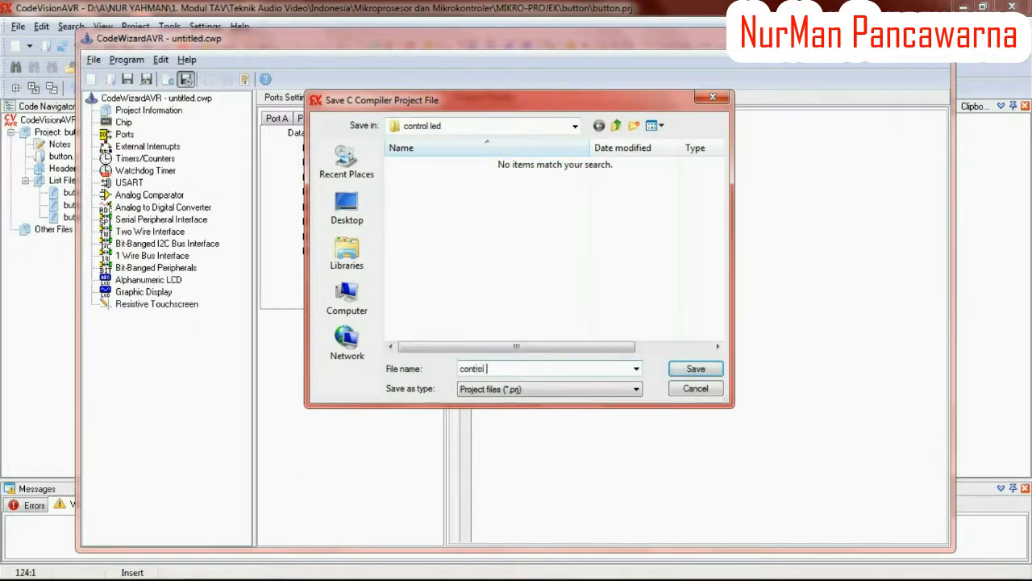
pyautogui.click(704, 373)
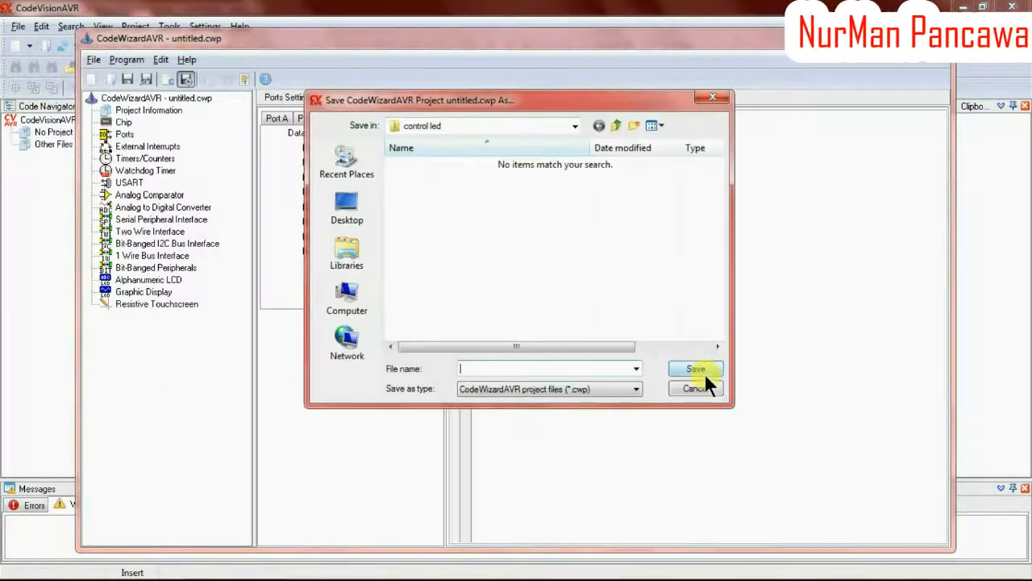
pyautogui.write('co')
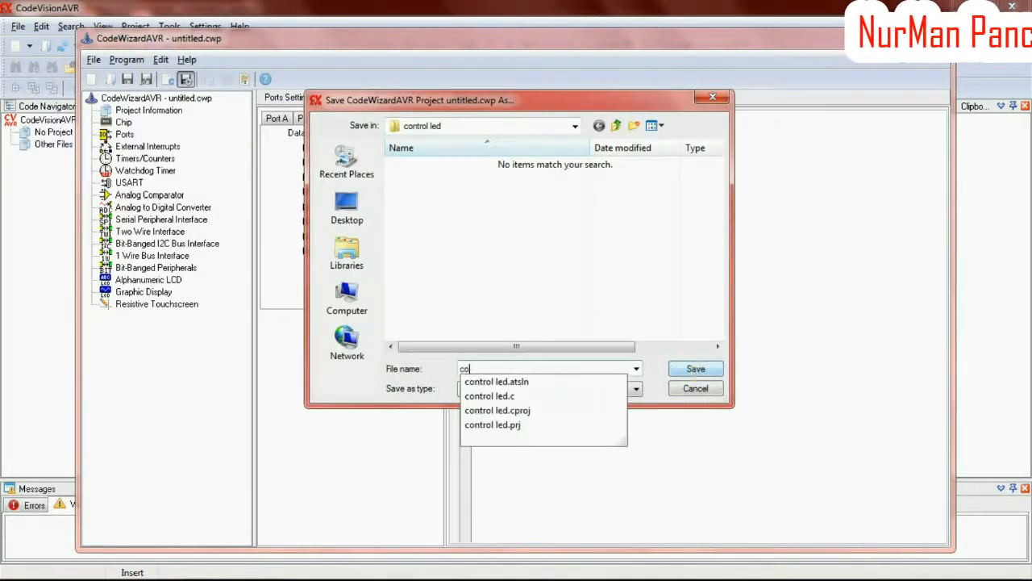
pyautogui.write('ntrol l')
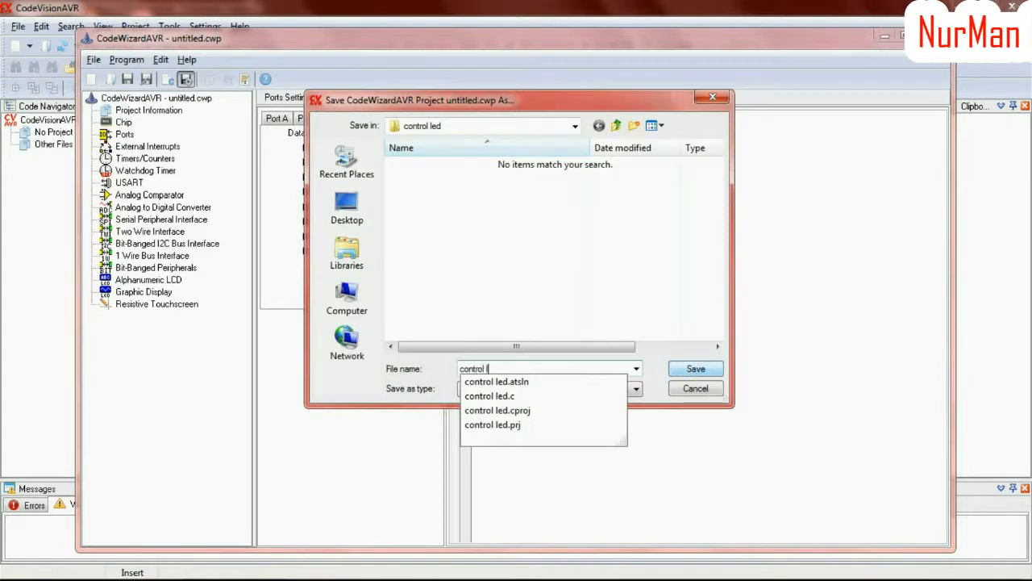
pyautogui.write('ed')
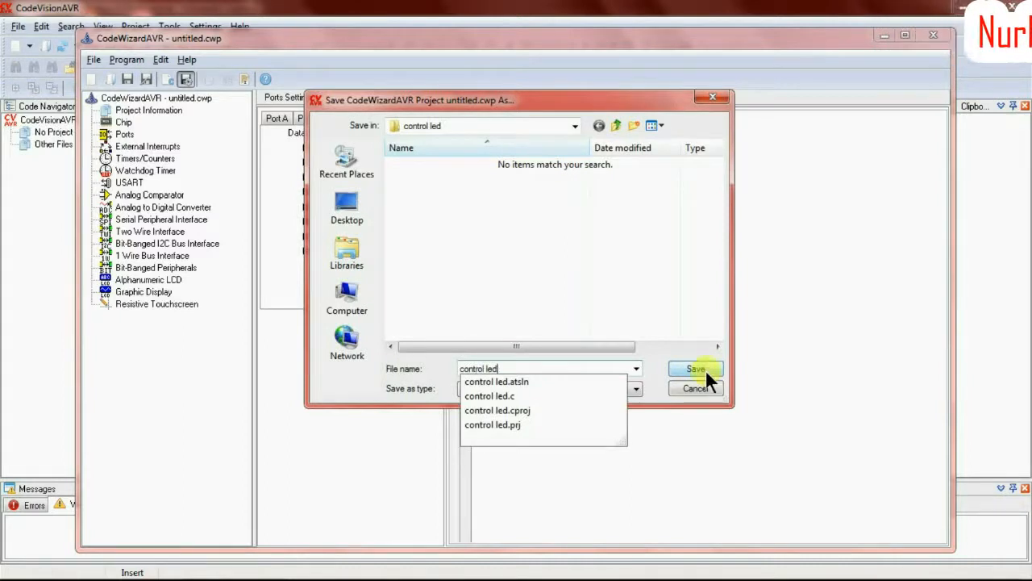
pyautogui.click(702, 364)
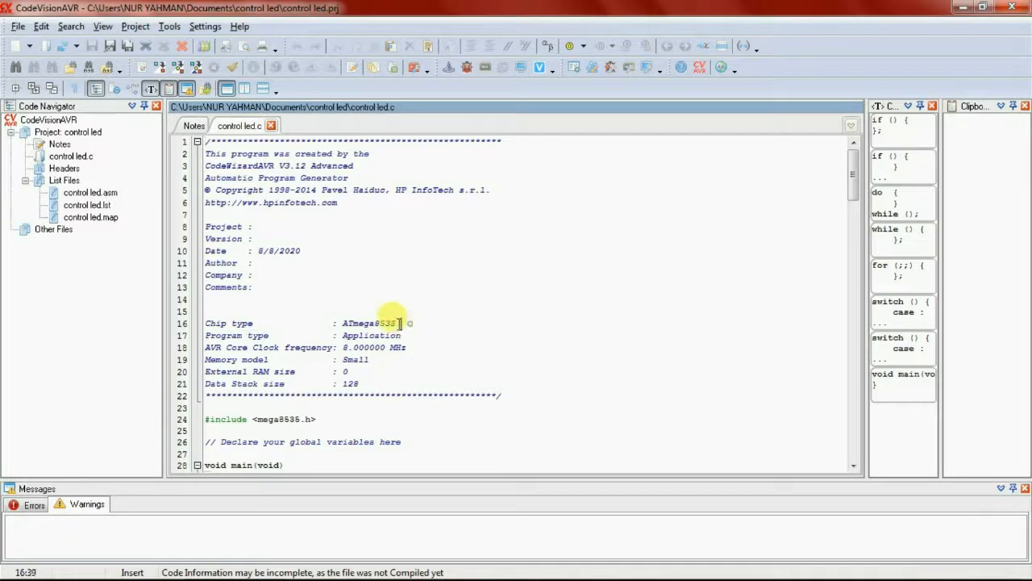
# Examine the chip type, core clock frequency and header include in the generated control led.c source.
pyautogui.moveTo(400, 323); pyautogui.dragTo(352, 325)
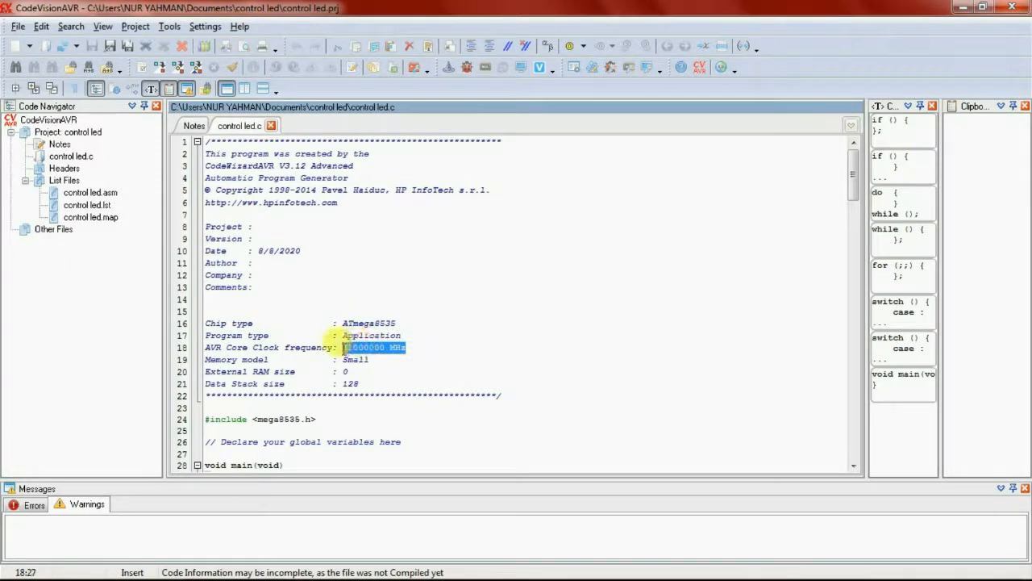
pyautogui.moveTo(330, 418); pyautogui.dragTo(255, 419)
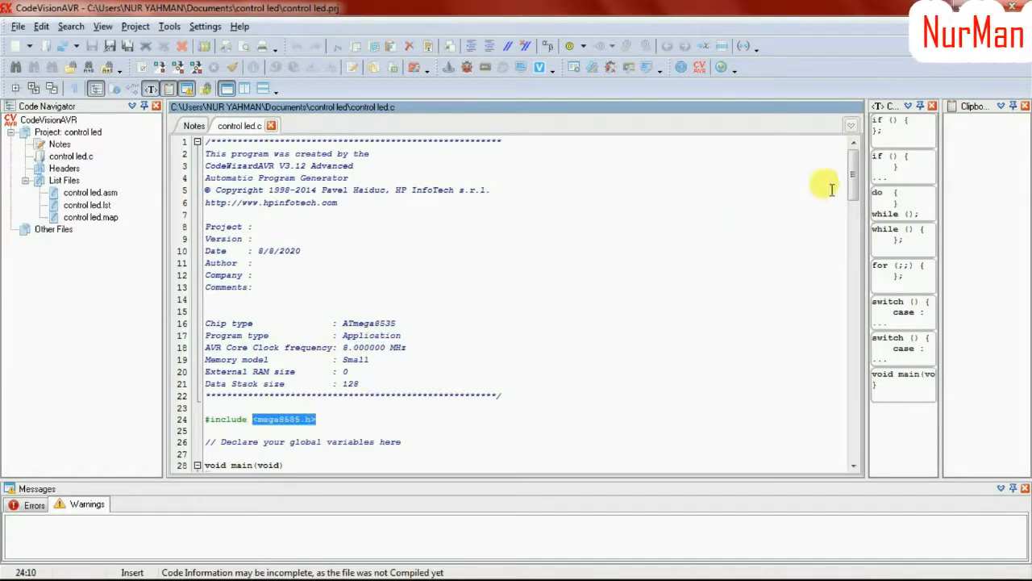
# Replace the entire generated source in control led.c with the copied LED button program.
pyautogui.moveTo(854, 163); pyautogui.dragTo(855, 388)
pyautogui.moveTo(376, 267); pyautogui.dragTo(234, 269)
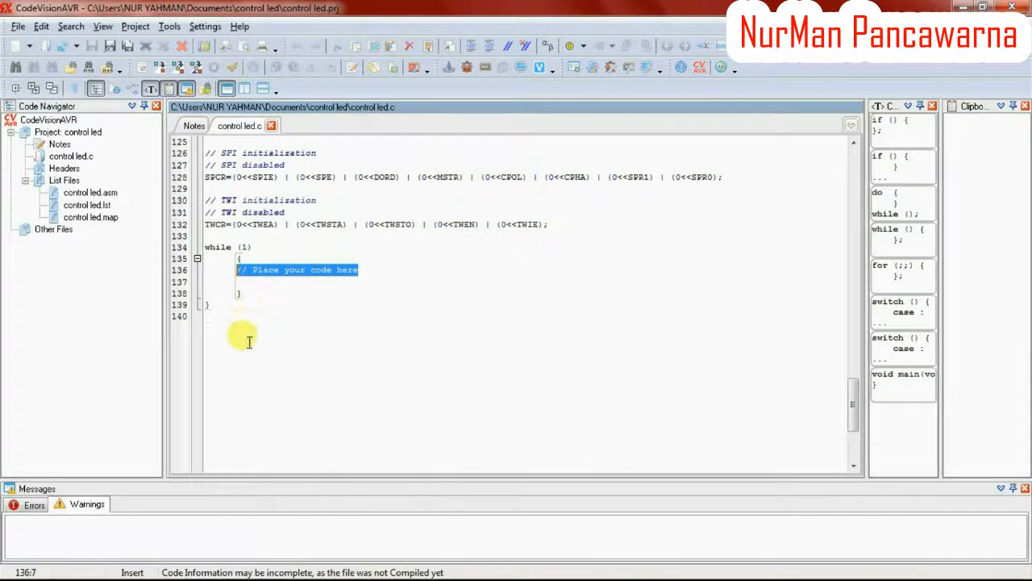
pyautogui.moveTo(249, 342); pyautogui.dragTo(208, 46)
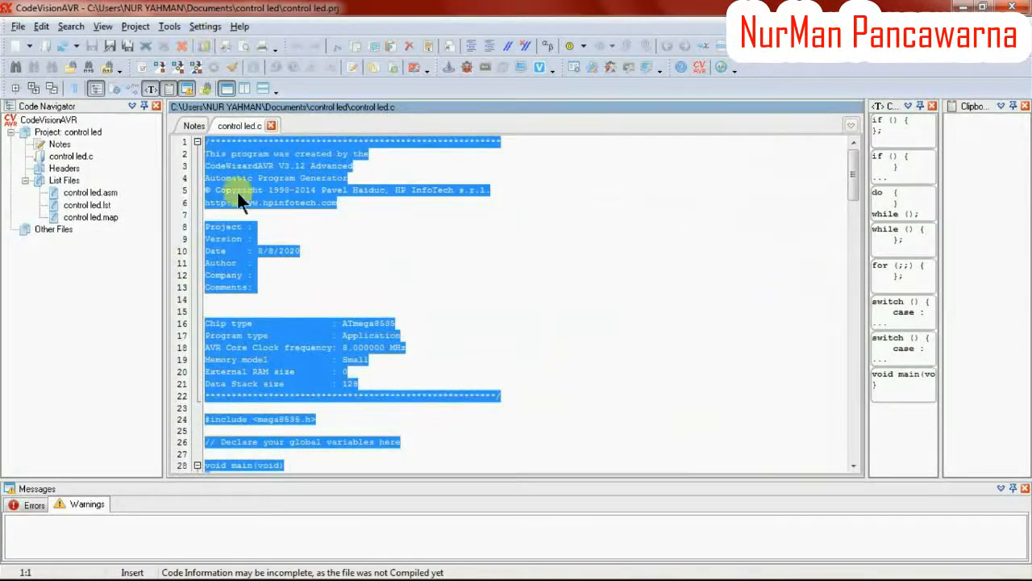
pyautogui.hotkey('ctrl', 'v')
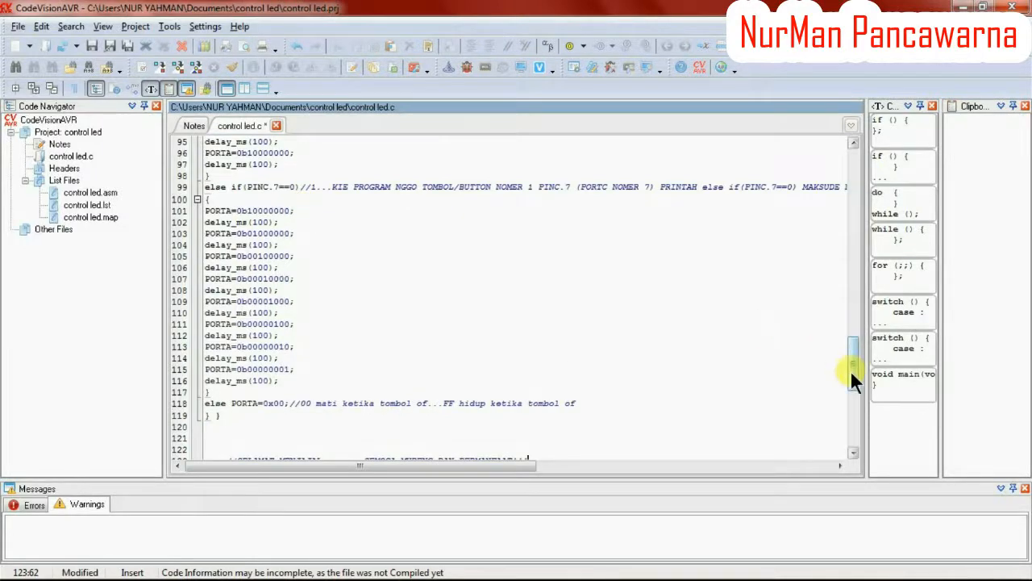
# Review the pasted program from its includes to the closing comment, then build the project and check the compiler report.
pyautogui.moveTo(850, 370); pyautogui.dragTo(851, 175)
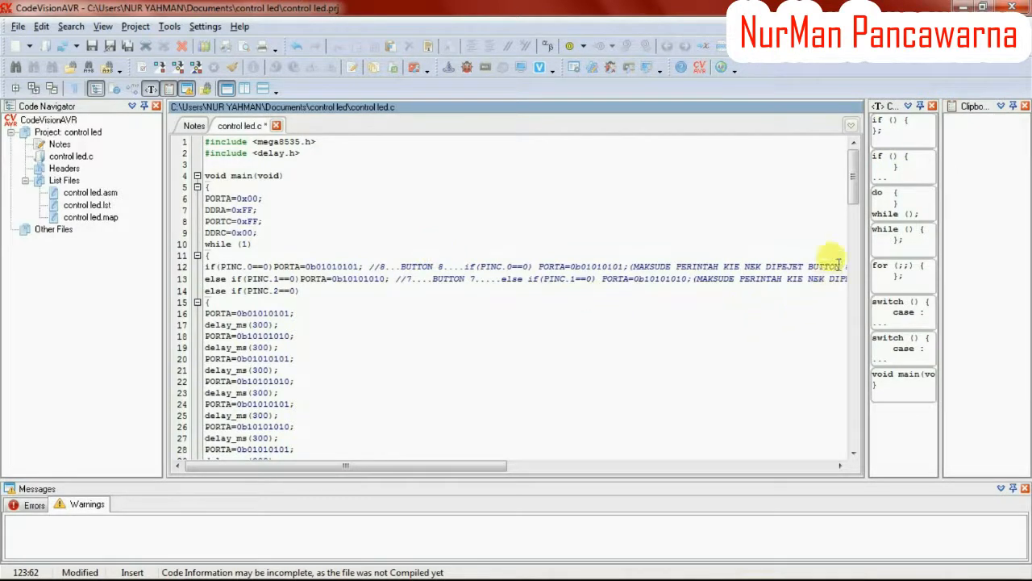
pyautogui.moveTo(854, 183); pyautogui.dragTo(853, 411)
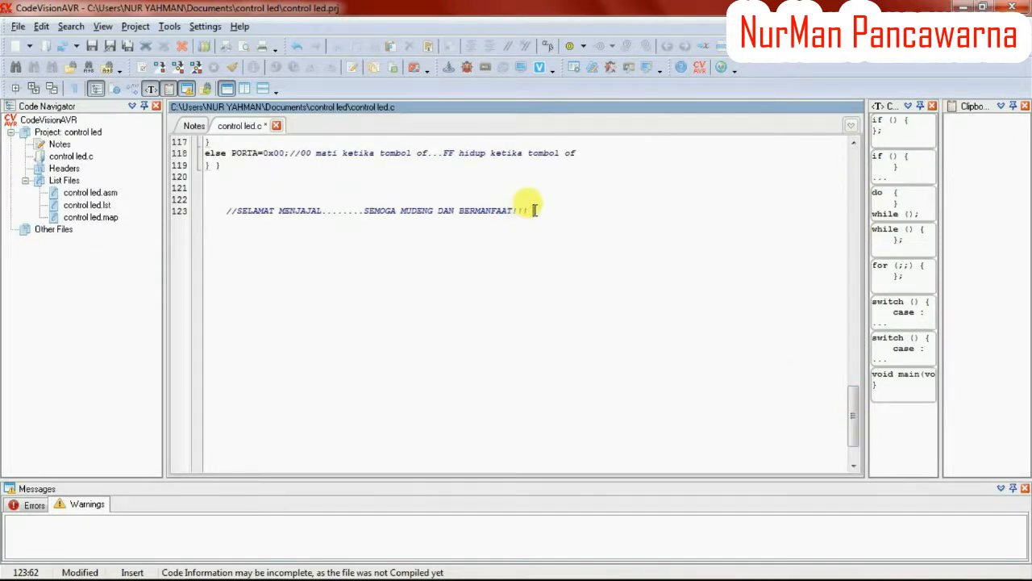
pyautogui.moveTo(534, 210); pyautogui.dragTo(213, 214)
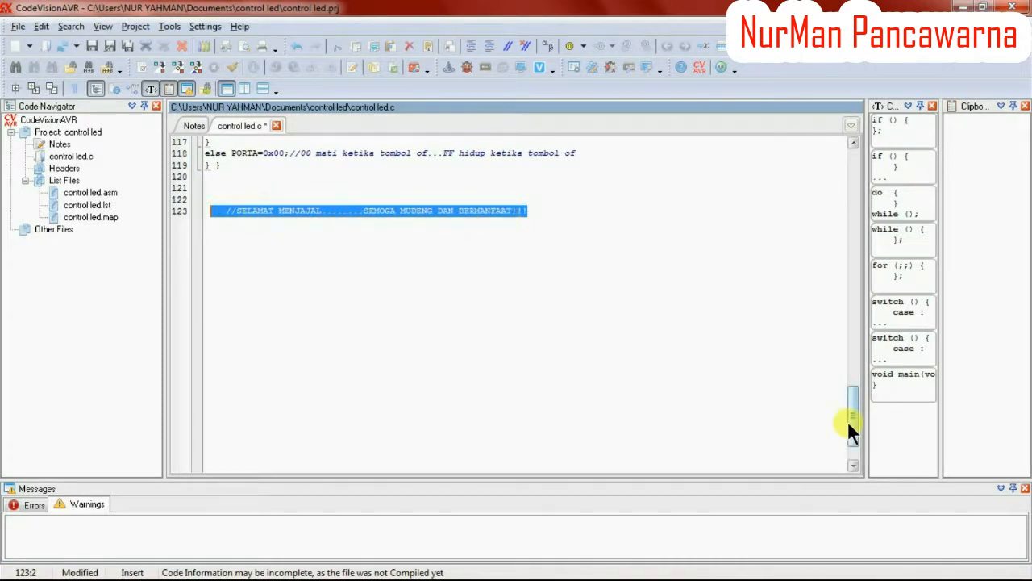
pyautogui.moveTo(848, 419); pyautogui.dragTo(863, 168)
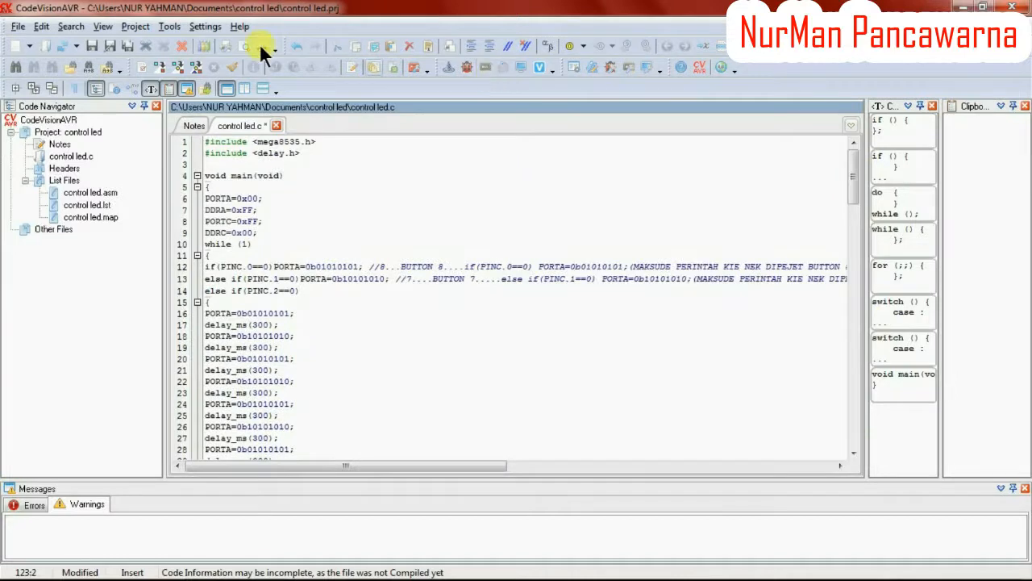
pyautogui.click(182, 69)
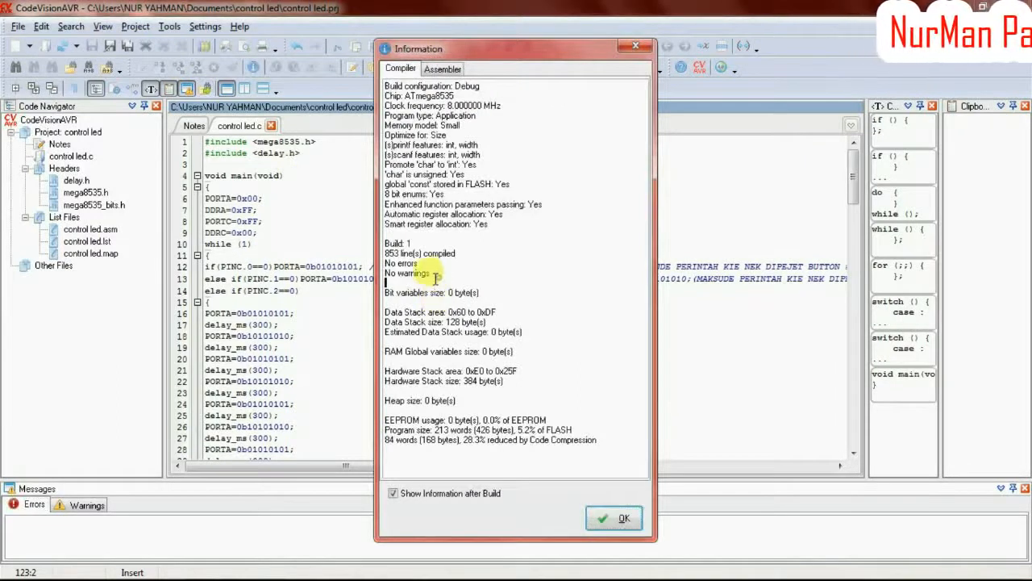
pyautogui.moveTo(438, 276); pyautogui.dragTo(404, 271)
pyautogui.click(606, 514)
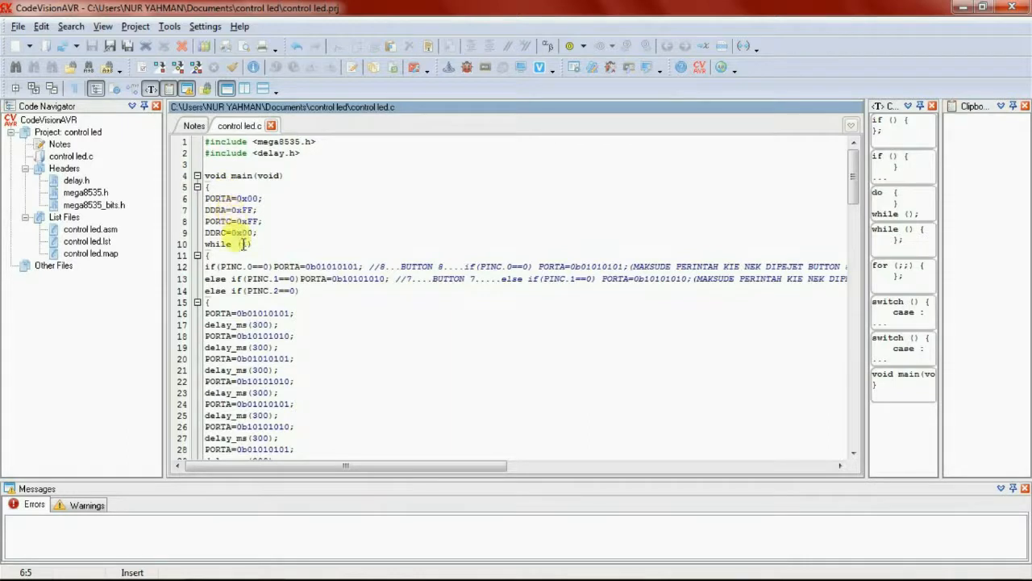
# Misspell PORTA as PORA on line 6, rebuild the project and check the error count in the compiler report.
pyautogui.press('BackSpace')
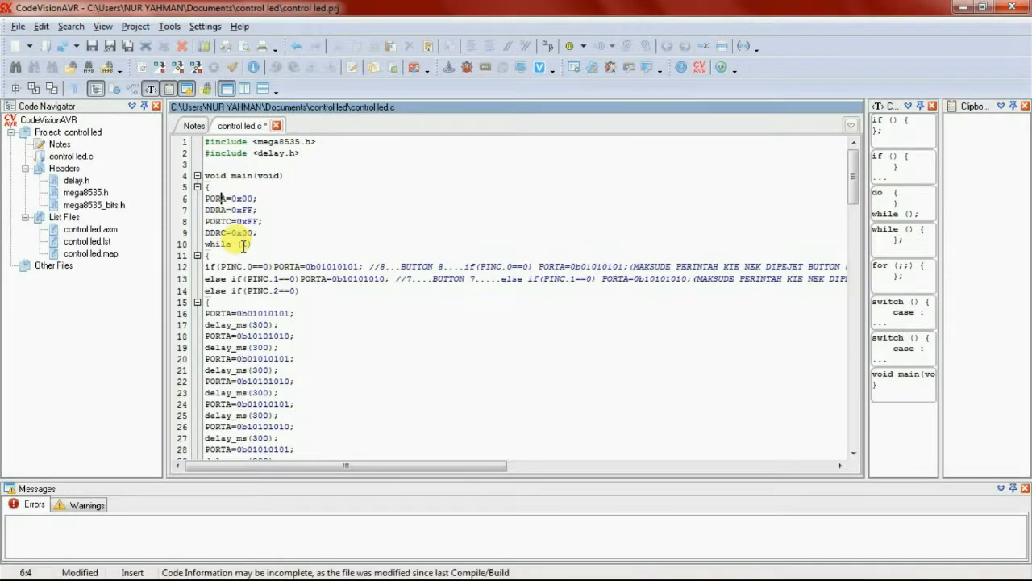
pyautogui.click(183, 71)
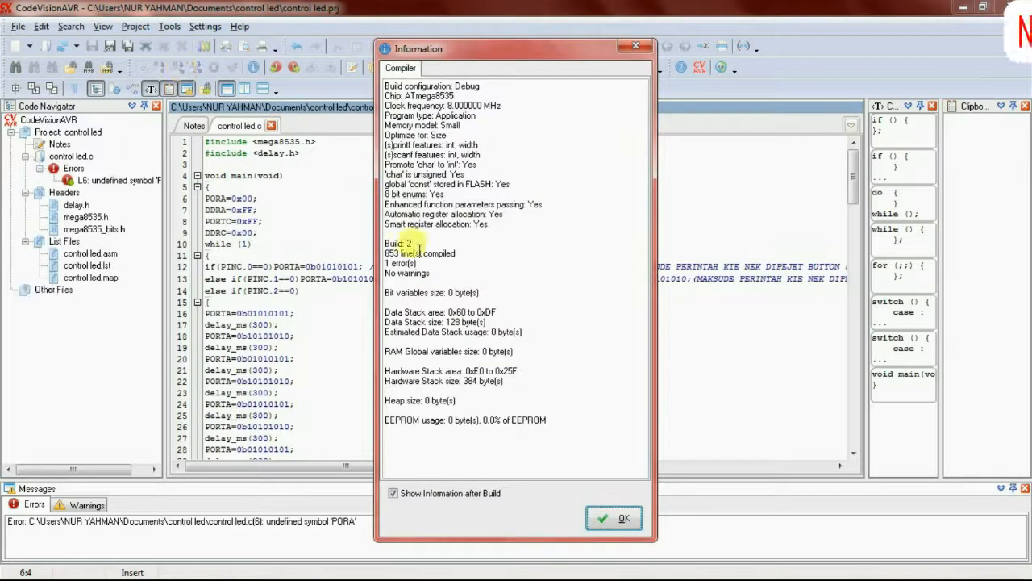
pyautogui.moveTo(415, 263); pyautogui.dragTo(386, 262)
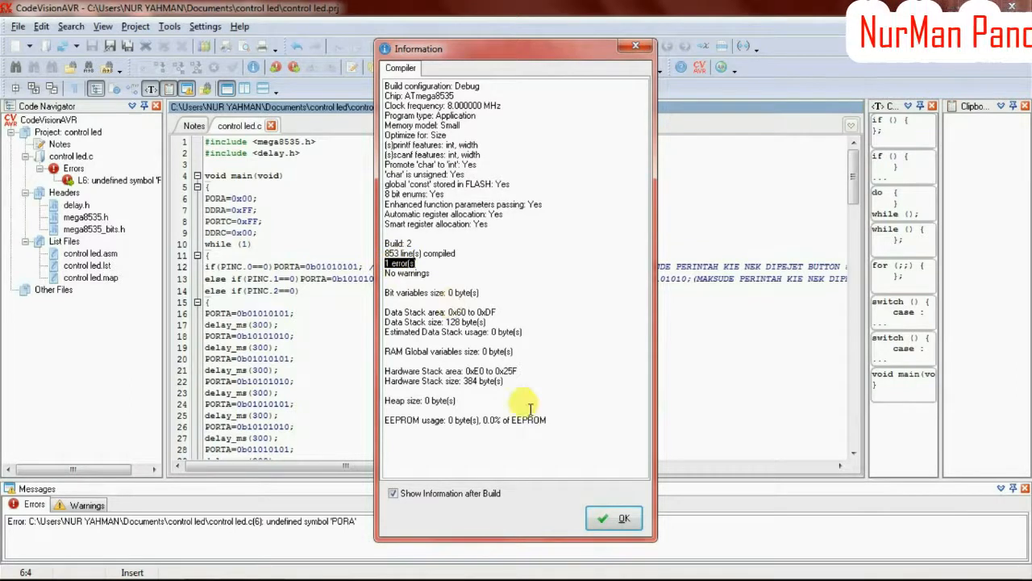
pyautogui.click(601, 517)
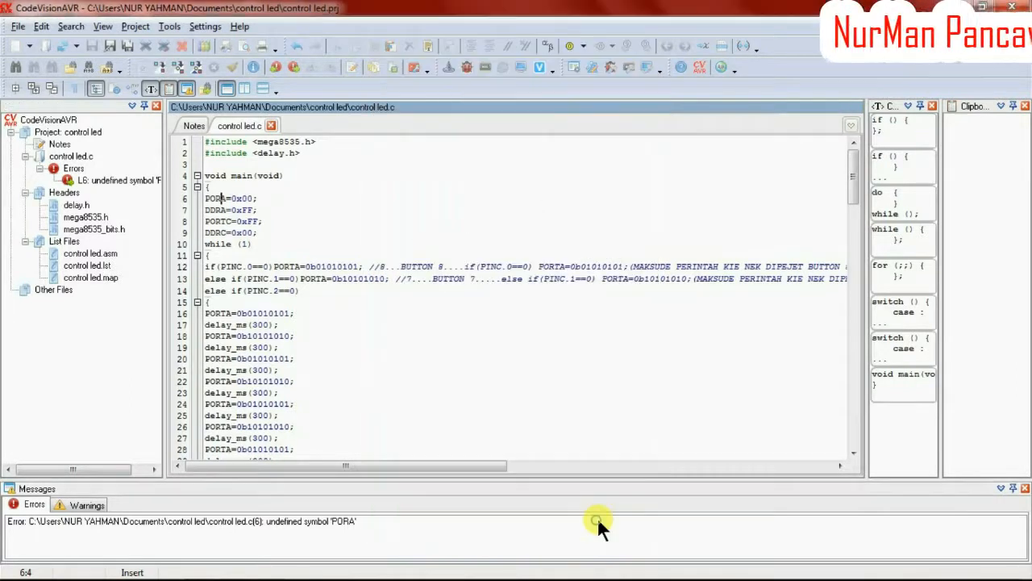
# Go to the source line of the reported error, correct PORA to PORTA and rebuild the project.
pyautogui.doubleClick(337, 520)
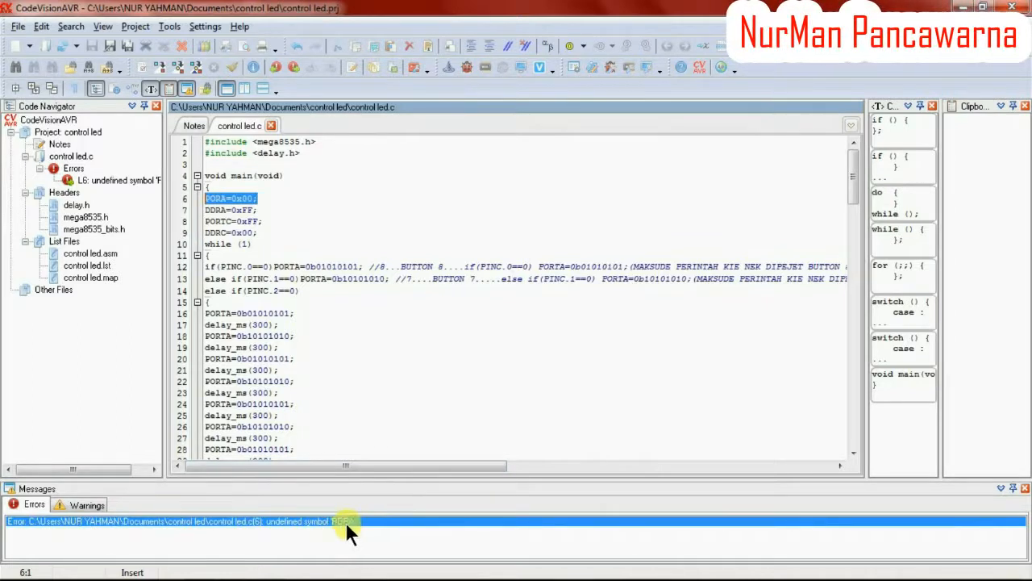
pyautogui.click(220, 197)
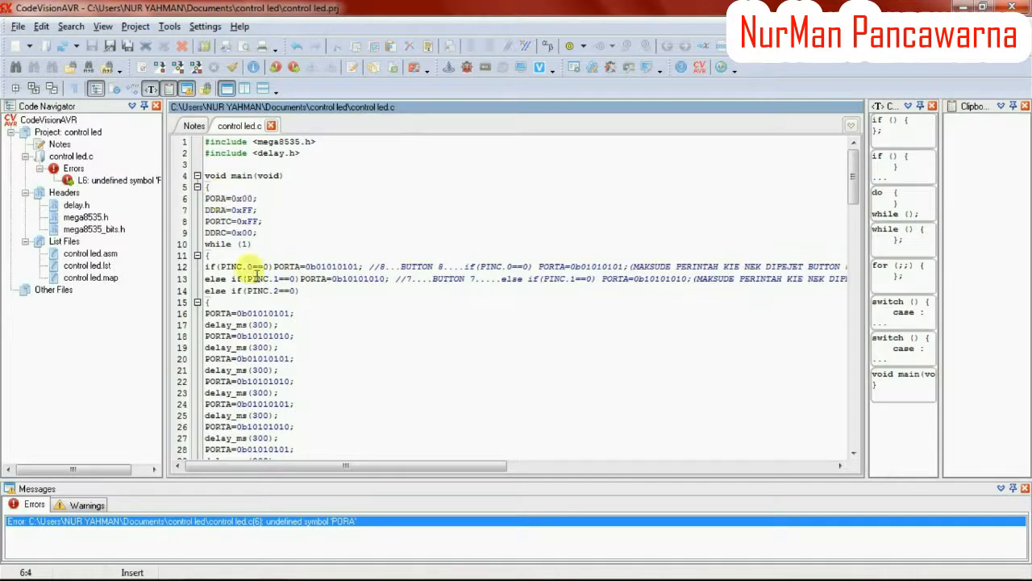
pyautogui.write('T')
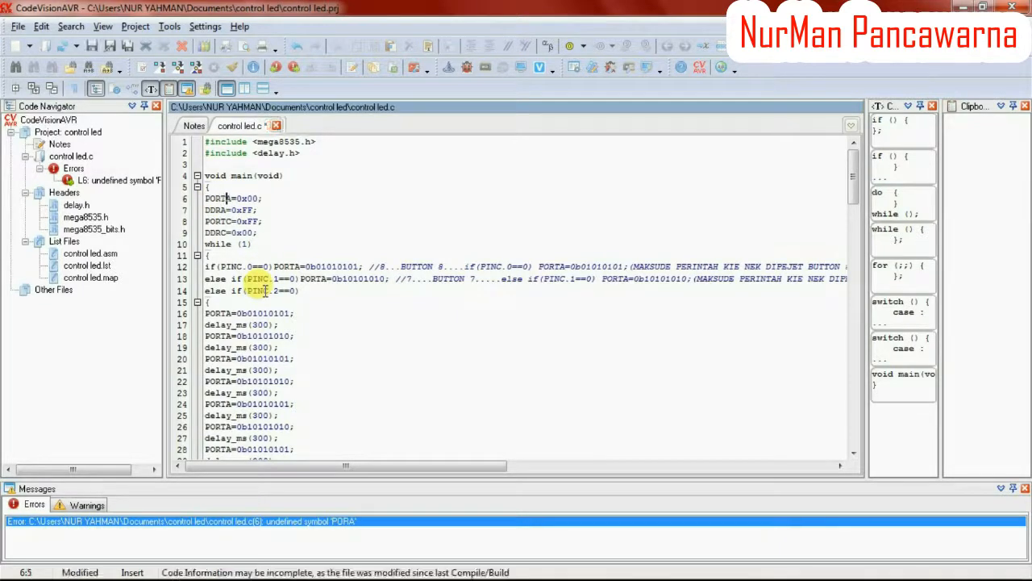
pyautogui.click(182, 69)
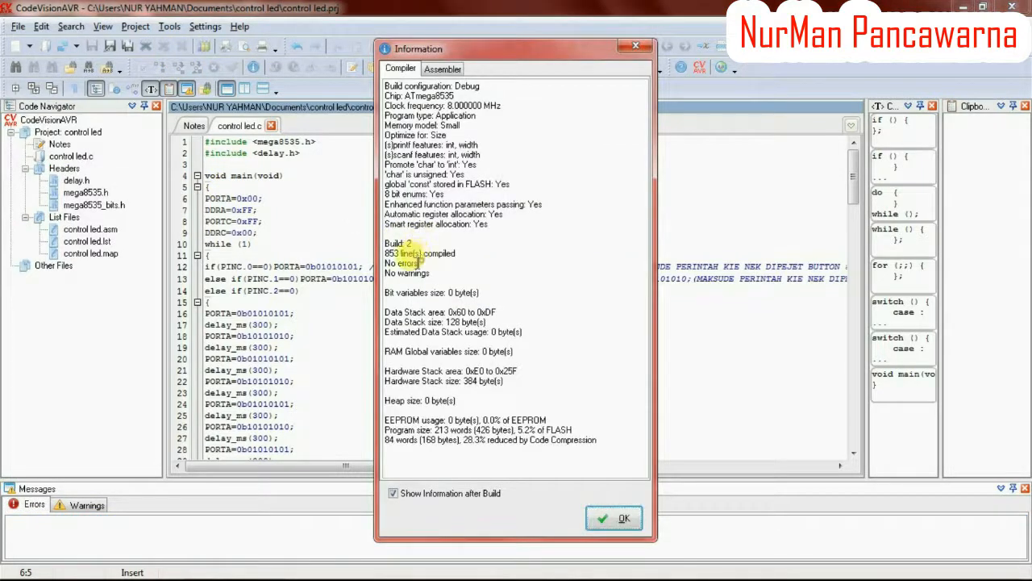
pyautogui.click(613, 518)
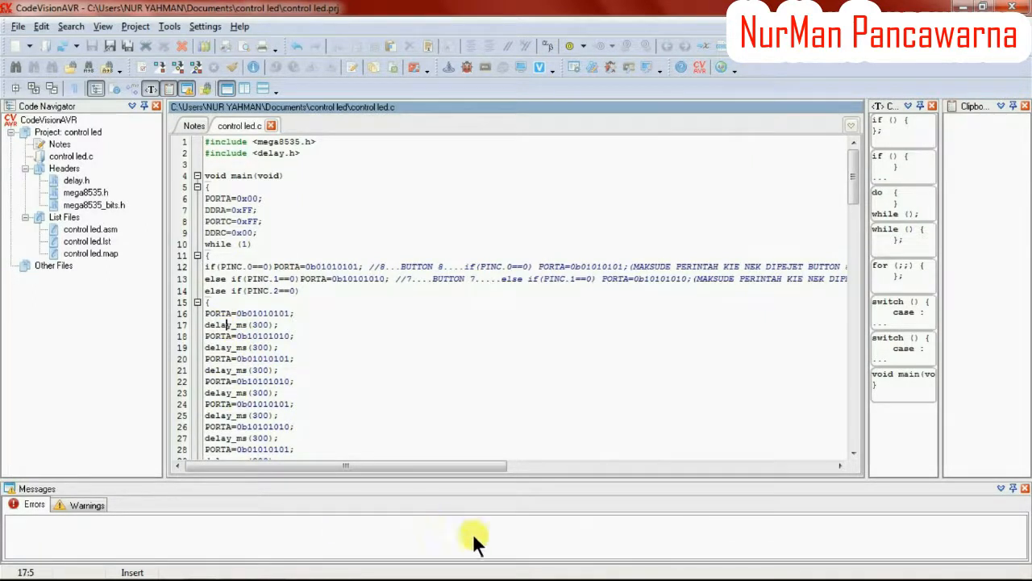
# Misspell delay_ms as dely_ms on line 17, rebuild the project and close the compiler report.
pyautogui.press('BackSpace')
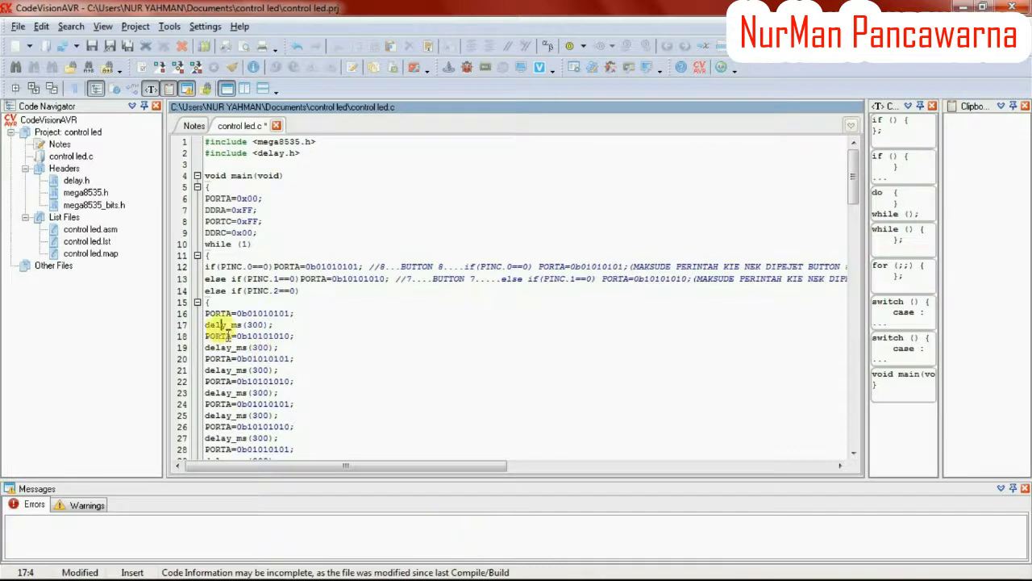
pyautogui.click(179, 65)
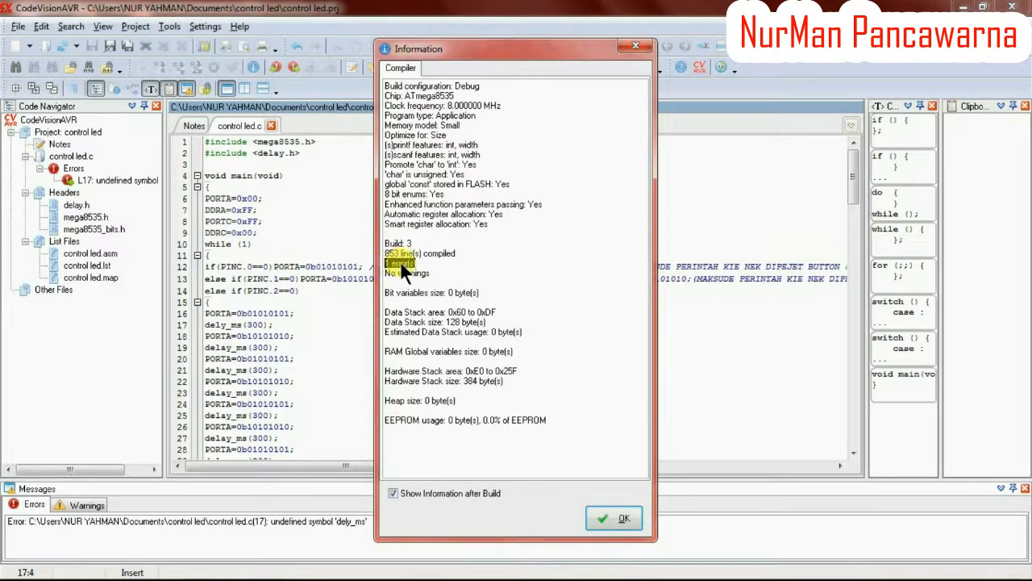
pyautogui.click(610, 518)
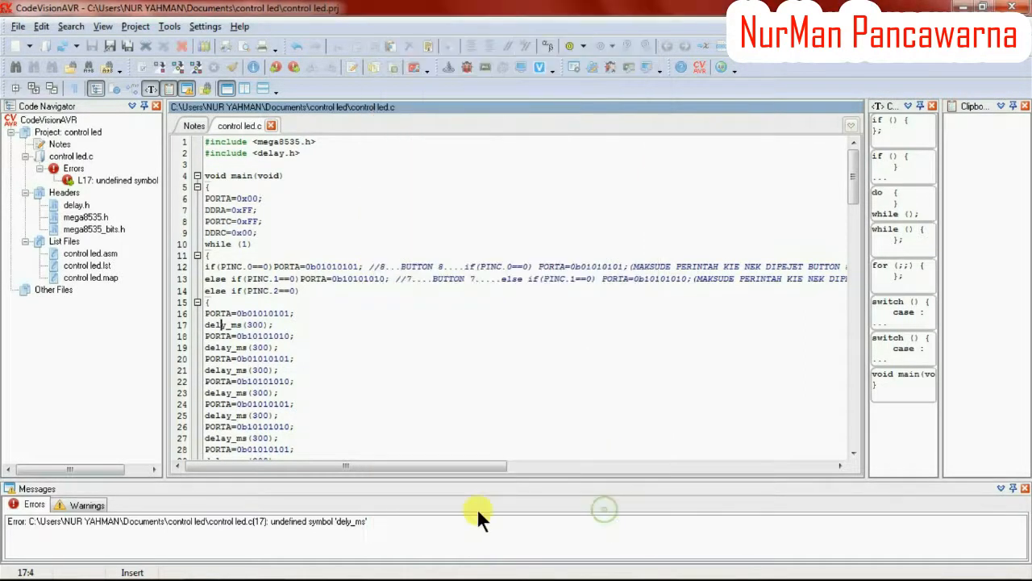
# Go to the reported error on line 17, correct dely_ms to delay_ms, rebuild and check the compiler report for errors.
pyautogui.doubleClick(353, 519)
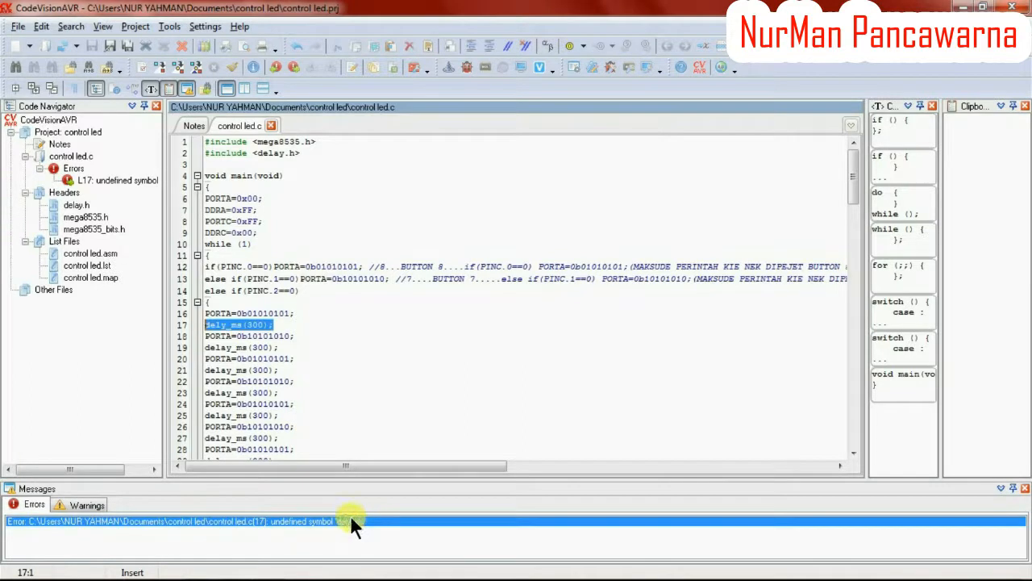
pyautogui.click(218, 325)
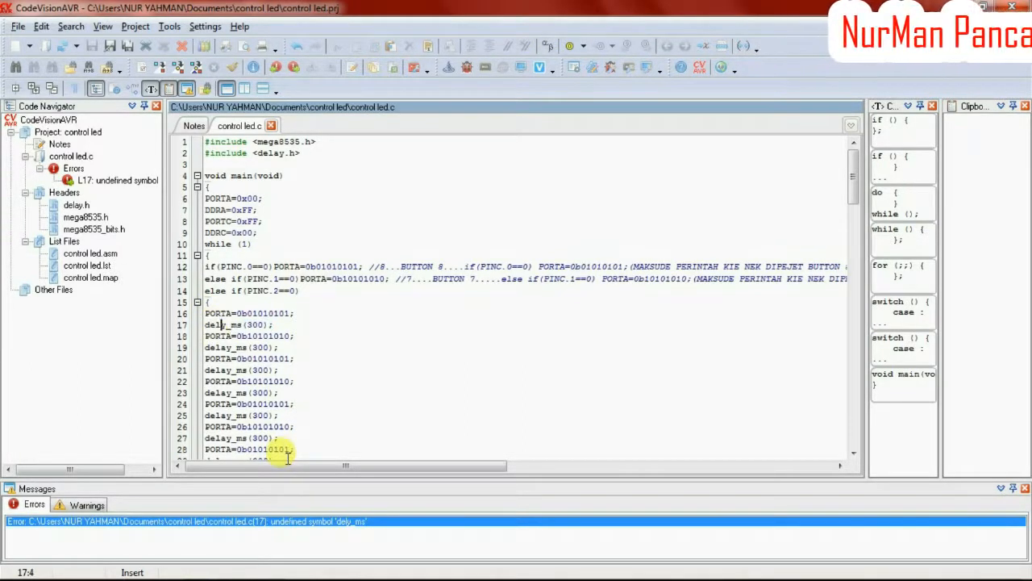
pyautogui.write('a')
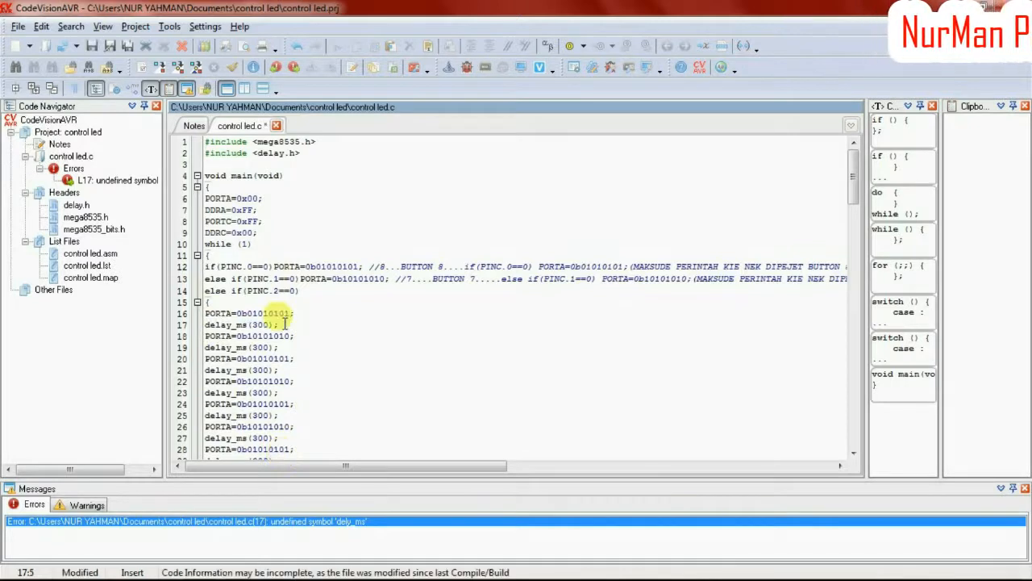
pyautogui.click(182, 68)
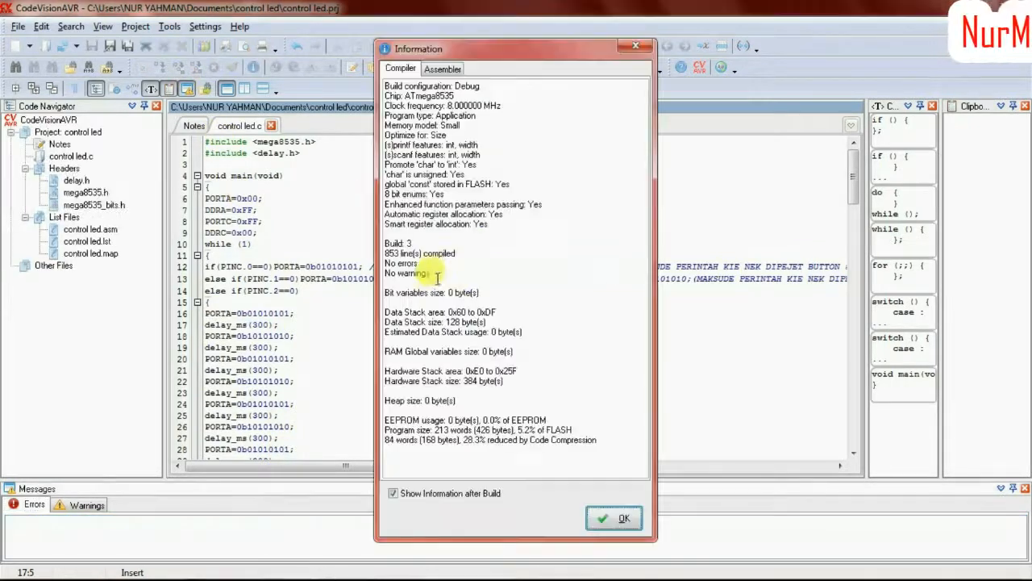
pyautogui.moveTo(423, 263); pyautogui.dragTo(373, 258)
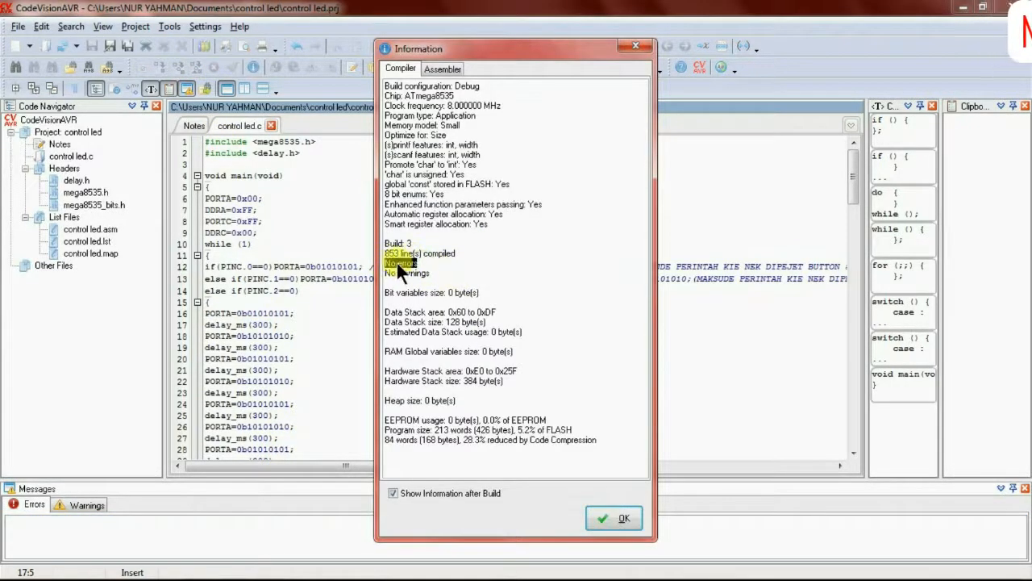
pyautogui.click(621, 519)
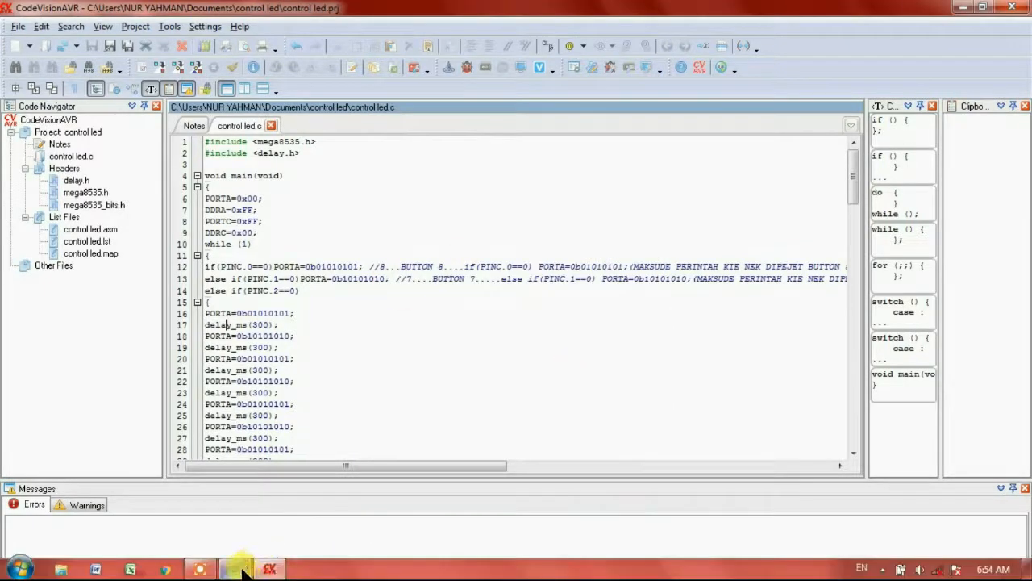
# Switch to Proteus and assign the control led HEX file from control led\Debug\Exe as the program file of the ATMEGA8535.
pyautogui.click(242, 569)
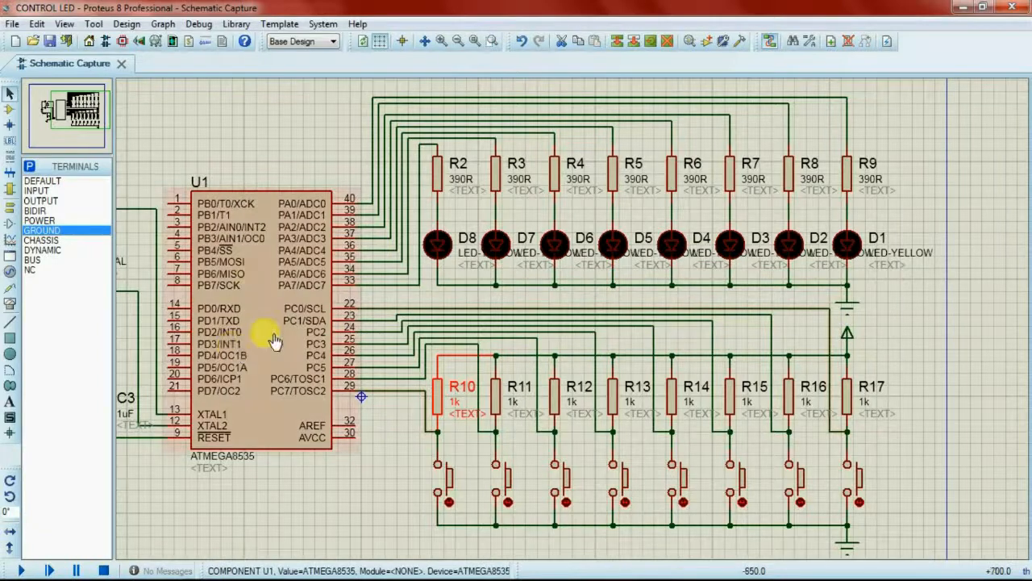
pyautogui.click(247, 352)
pyautogui.click(250, 356)
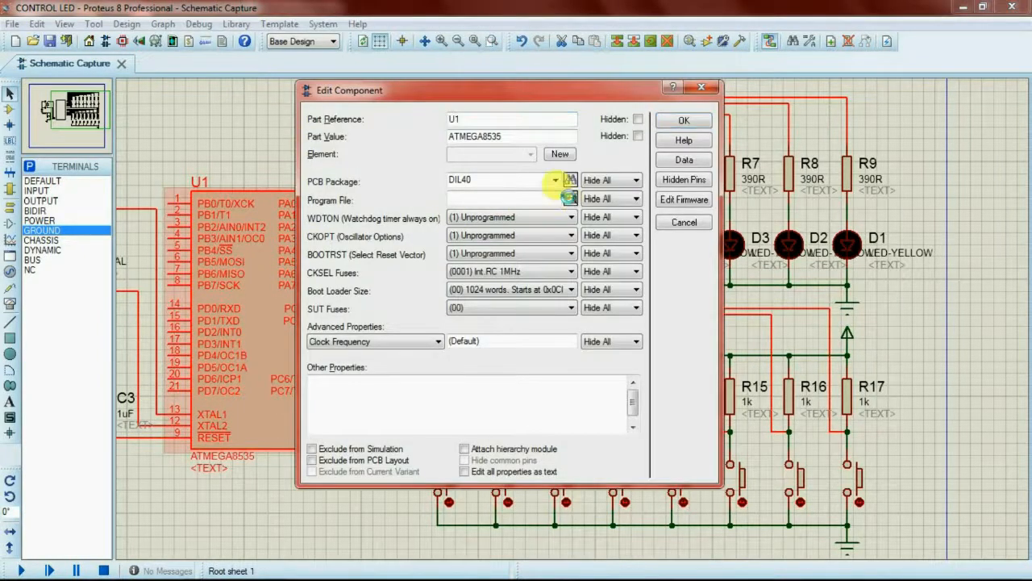
pyautogui.click(568, 196)
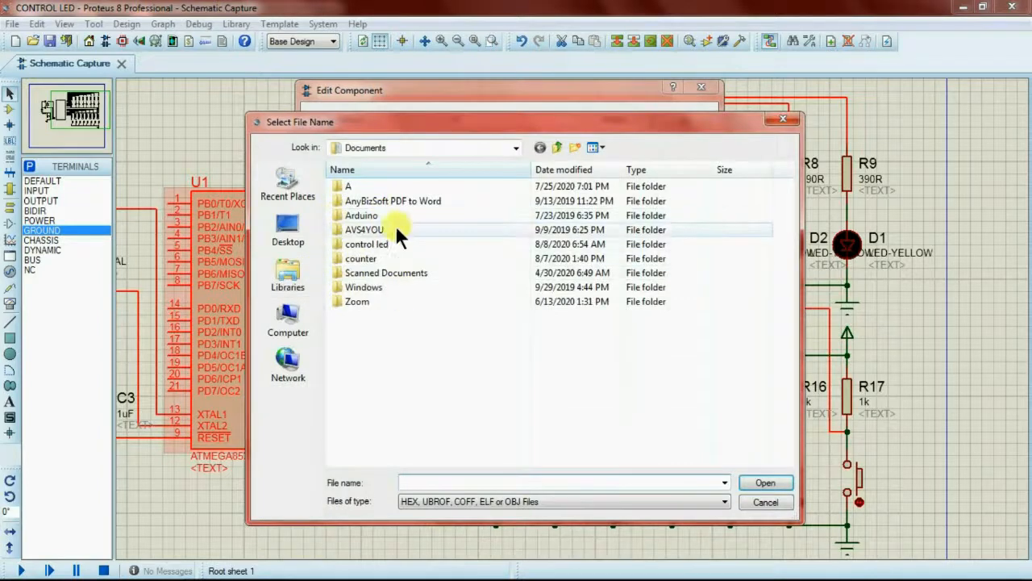
pyautogui.doubleClick(377, 244)
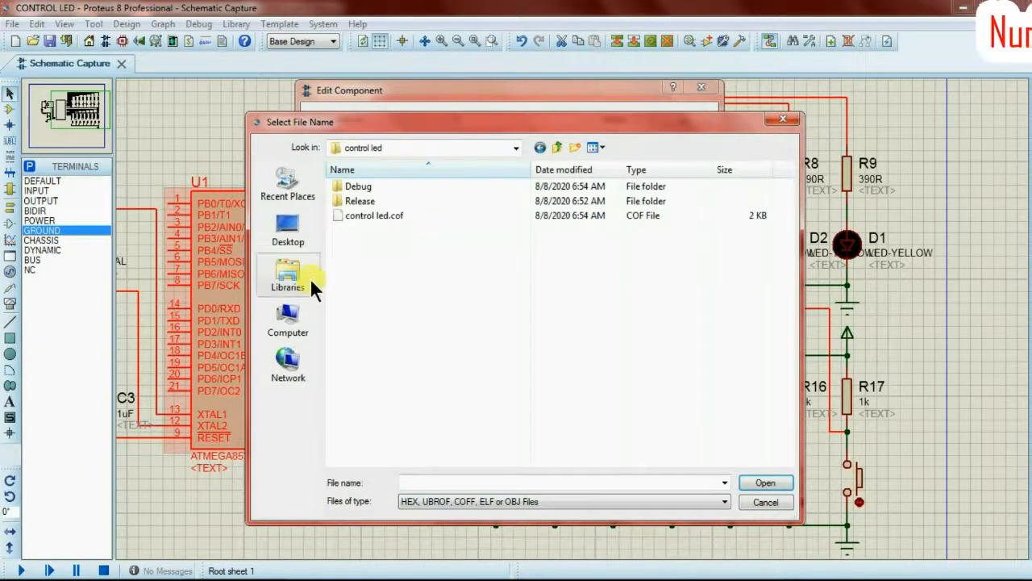
pyautogui.doubleClick(358, 185)
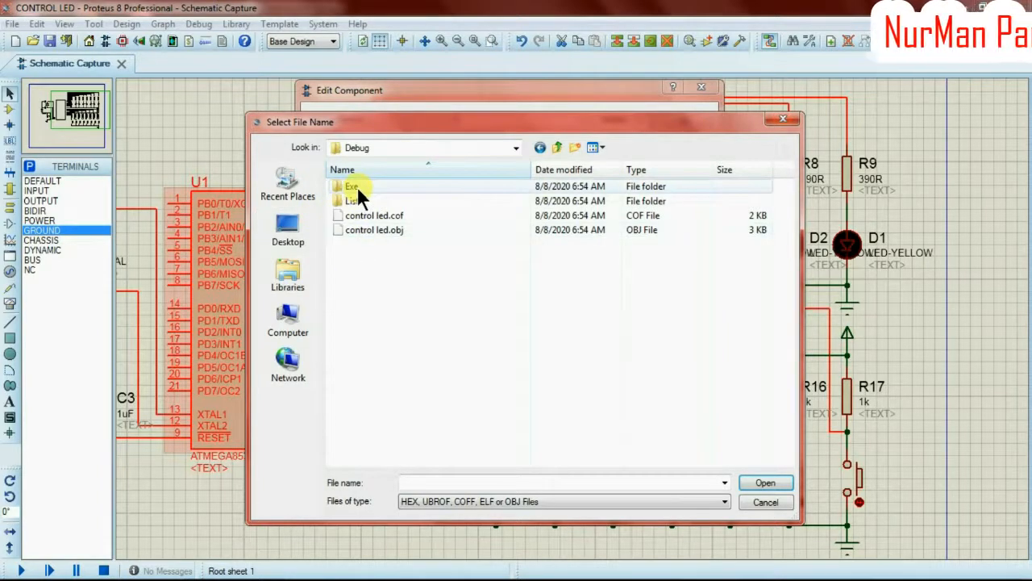
pyautogui.doubleClick(357, 187)
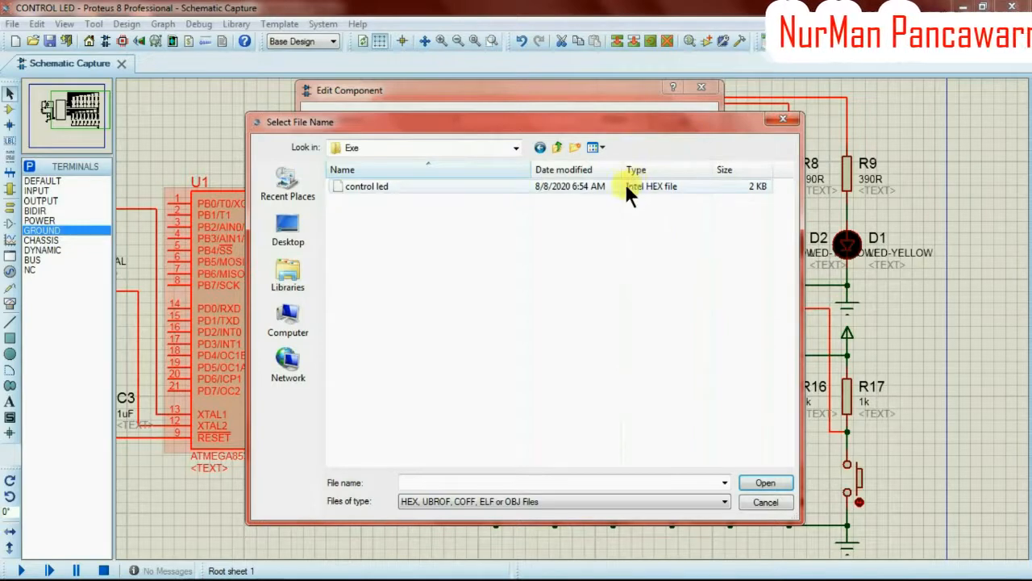
pyautogui.doubleClick(493, 186)
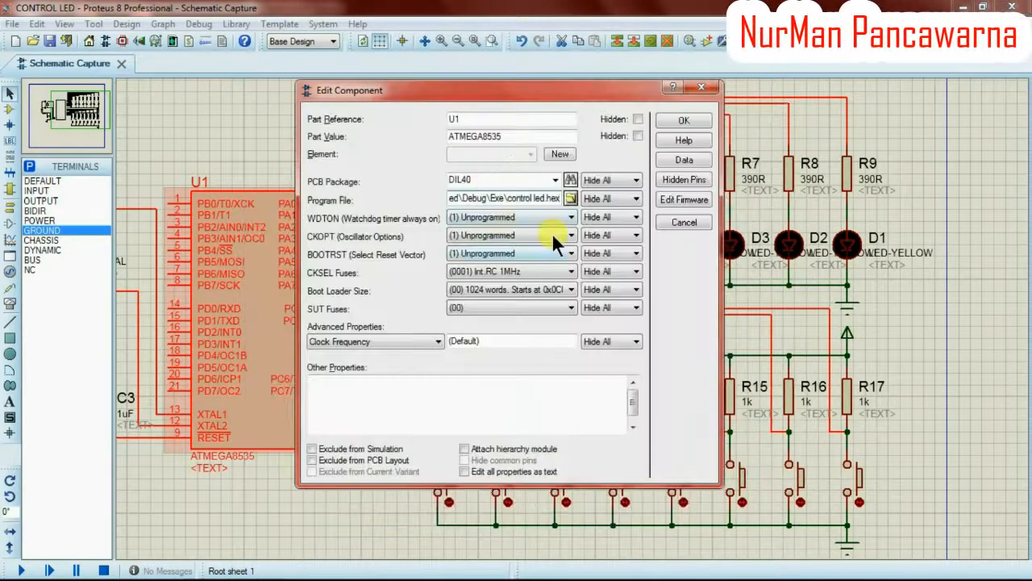
# Set the CKSEL fuses of the ATMEGA8535 to (0100) Int.RC 8MHz and confirm the component properties.
pyautogui.click(573, 271)
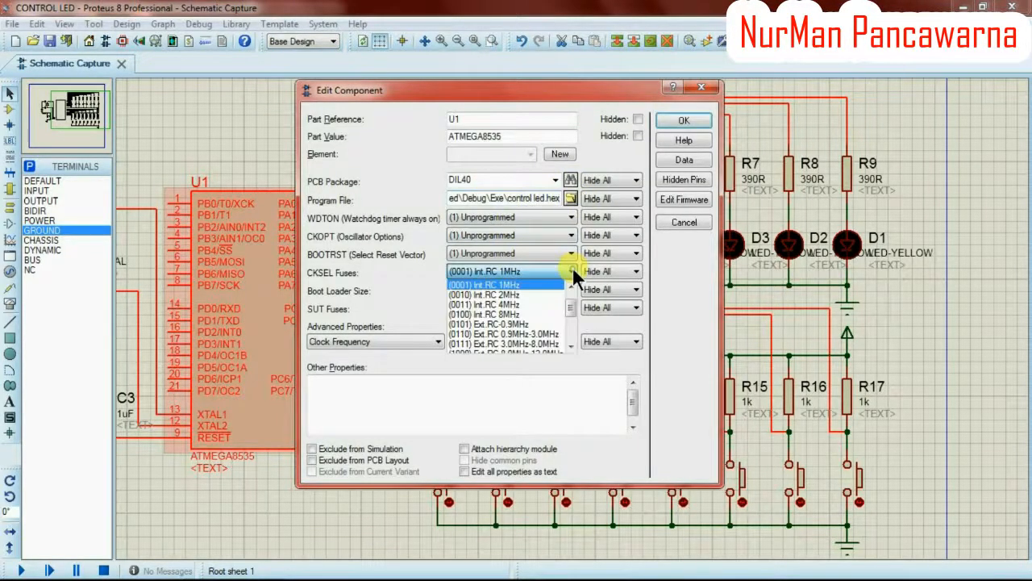
pyautogui.click(538, 312)
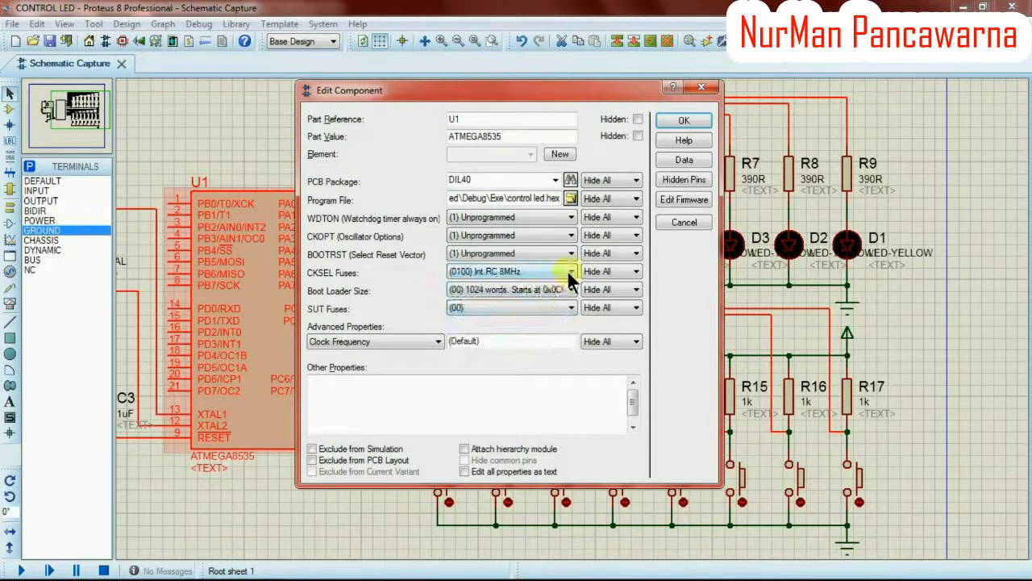
pyautogui.click(682, 121)
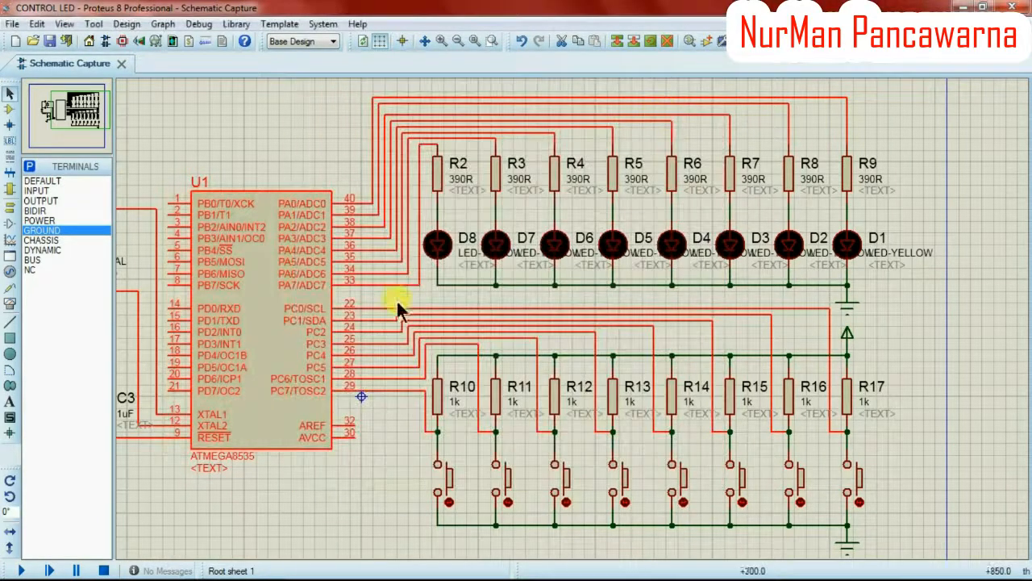
pyautogui.click(363, 510)
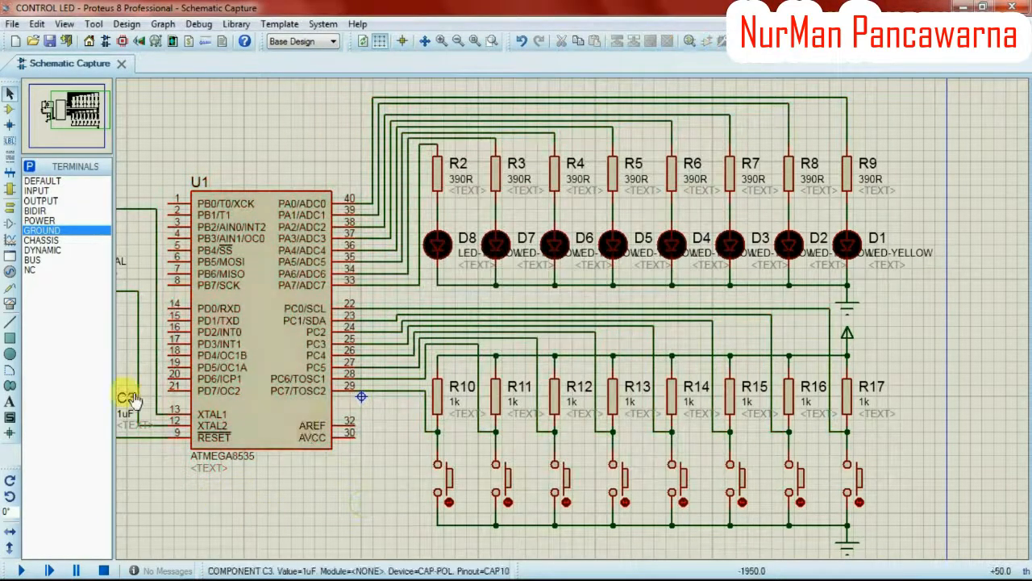
# Run the simulation, close the push buttons below R11 to R17 one after another to test the LED patterns, and stop it.
pyautogui.click(23, 571)
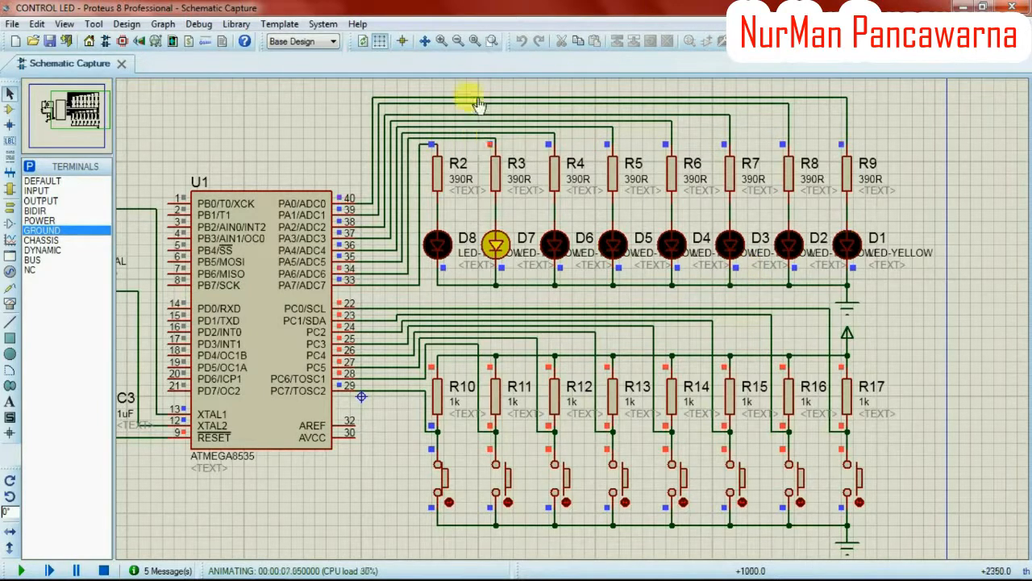
pyautogui.click(492, 40)
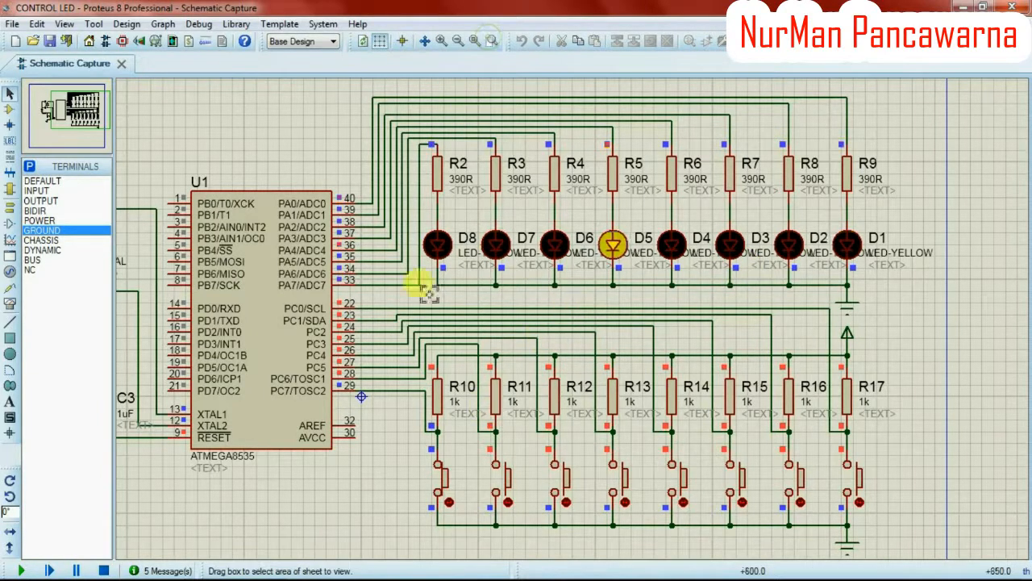
pyautogui.moveTo(377, 214)
pyautogui.mouseDown()
pyautogui.moveTo(597, 292)
pyautogui.moveTo(852, 509)
pyautogui.moveTo(906, 529)
pyautogui.mouseUp()
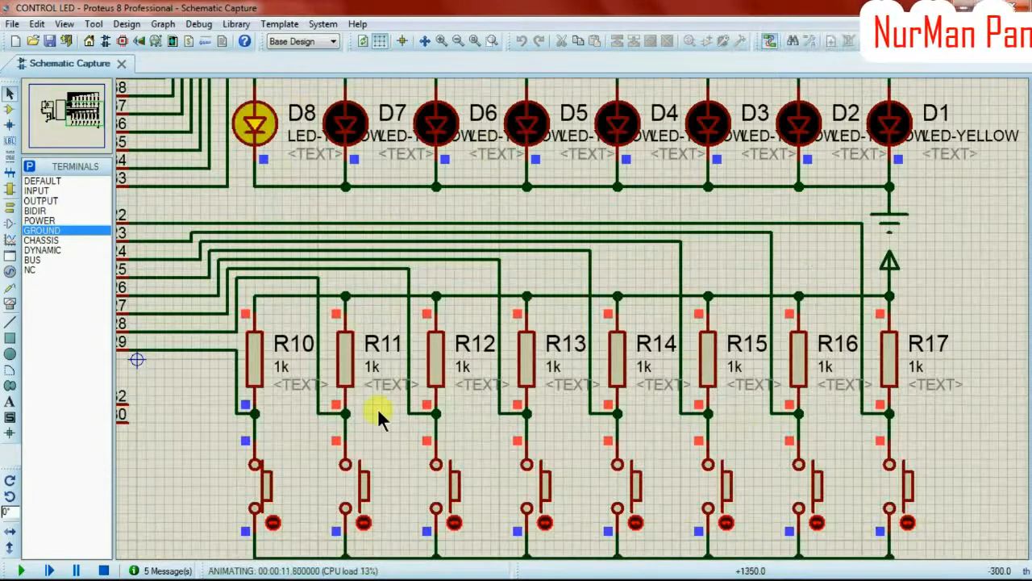
pyautogui.click(363, 523)
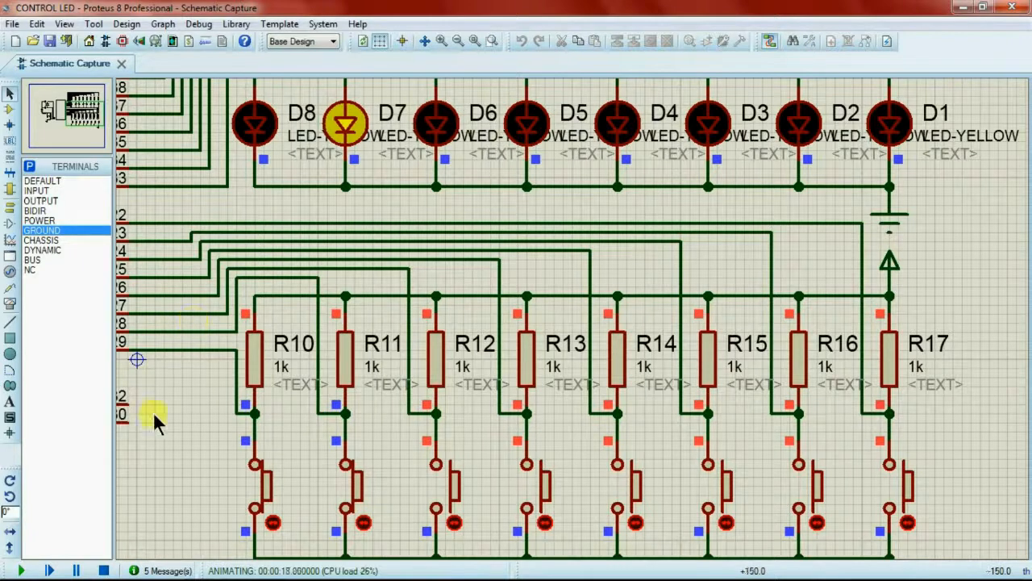
pyautogui.click(454, 523)
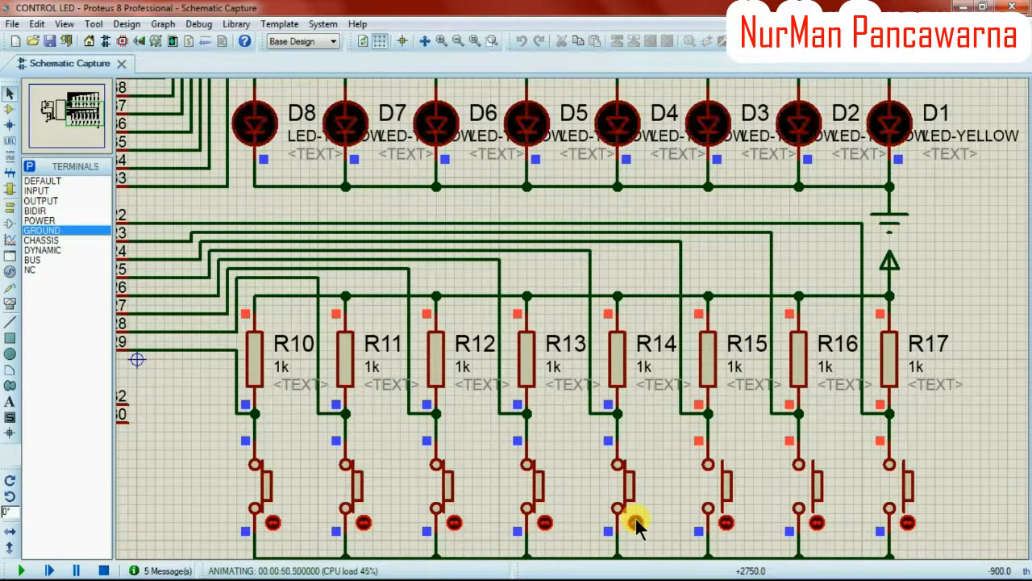
pyautogui.click(728, 521)
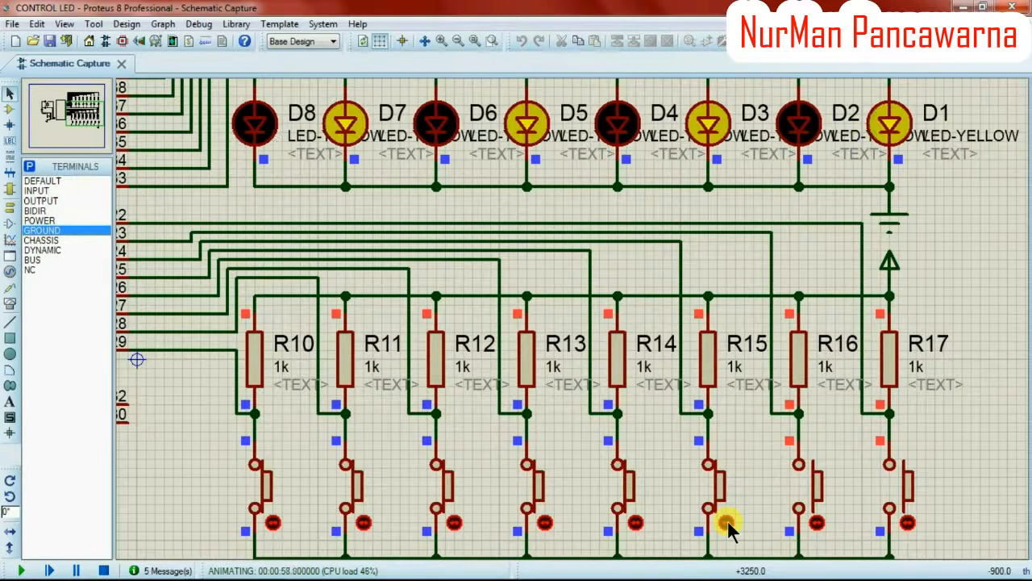
pyautogui.click(816, 523)
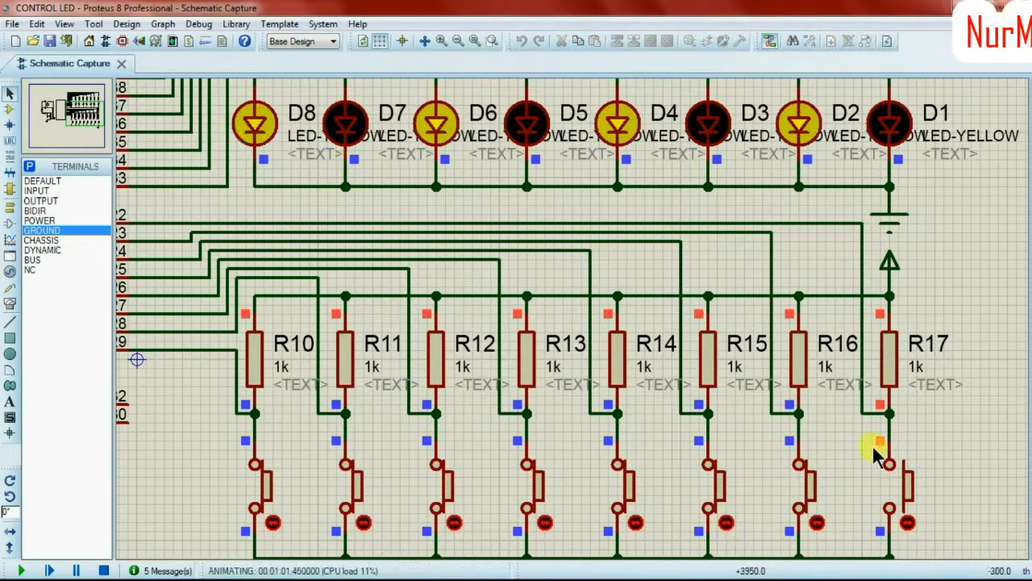
pyautogui.click(907, 523)
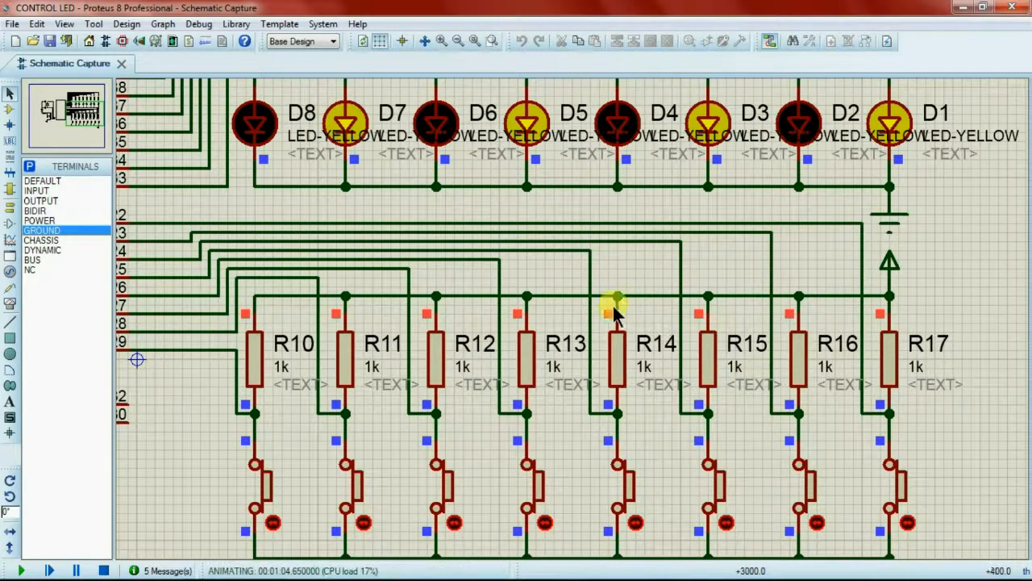
pyautogui.click(105, 570)
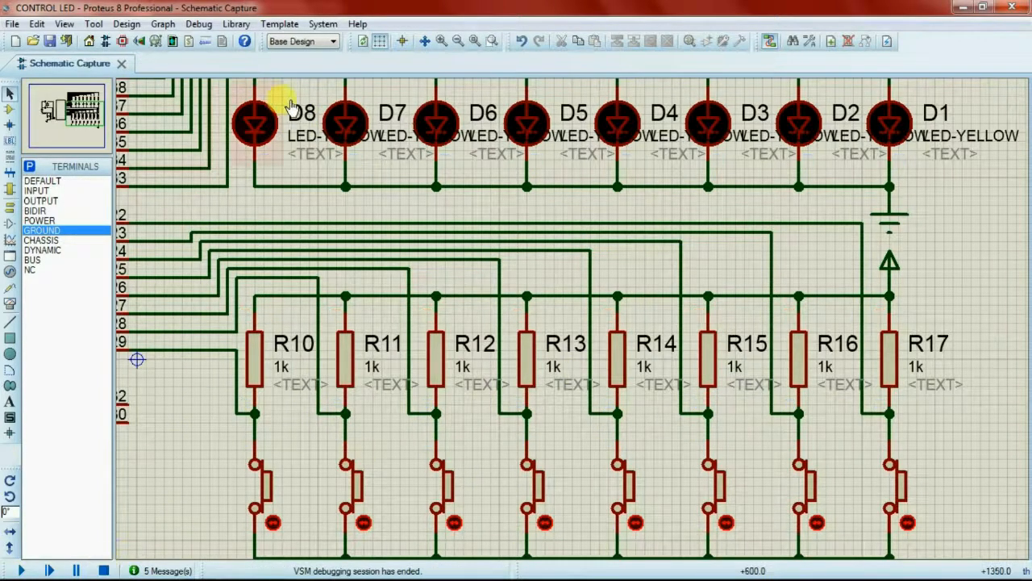
# Lower the forward voltage of LED D8 in its component properties.
pyautogui.doubleClick(273, 129)
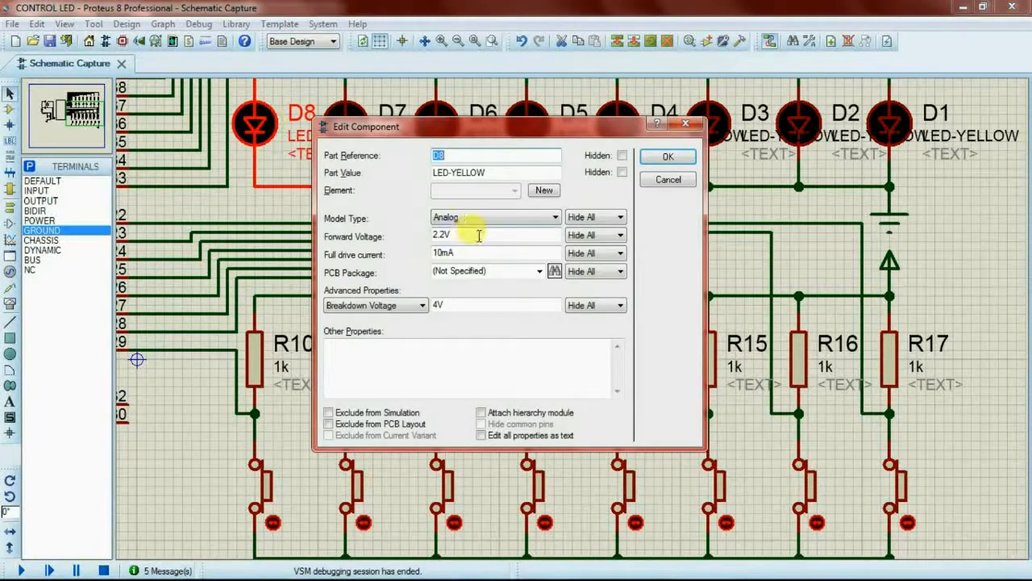
pyautogui.click(480, 362)
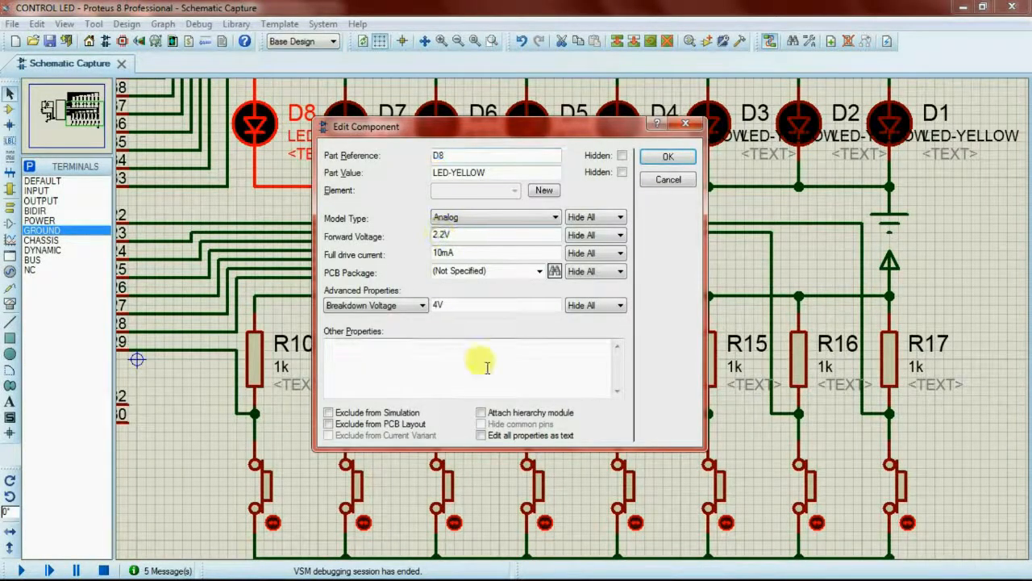
pyautogui.press('Return')
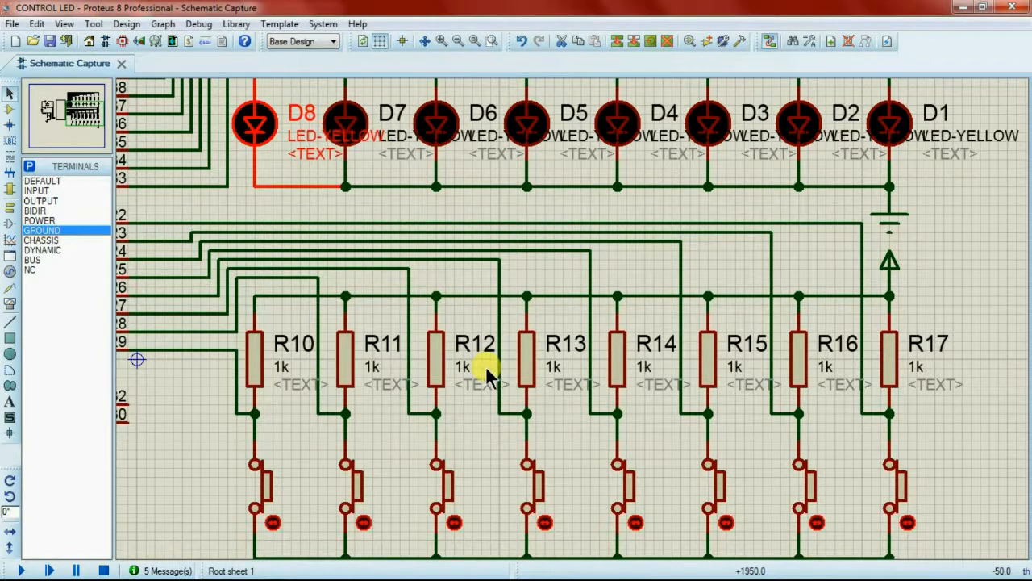
pyautogui.click(234, 458)
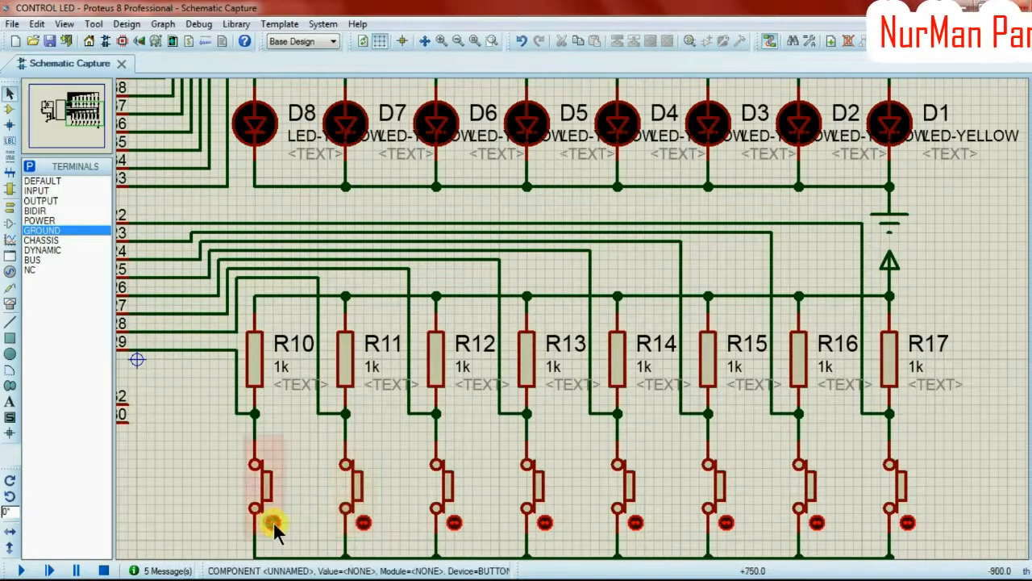
# Switch the latched push buttons below R10 to R15 back to open.
pyautogui.click(363, 524)
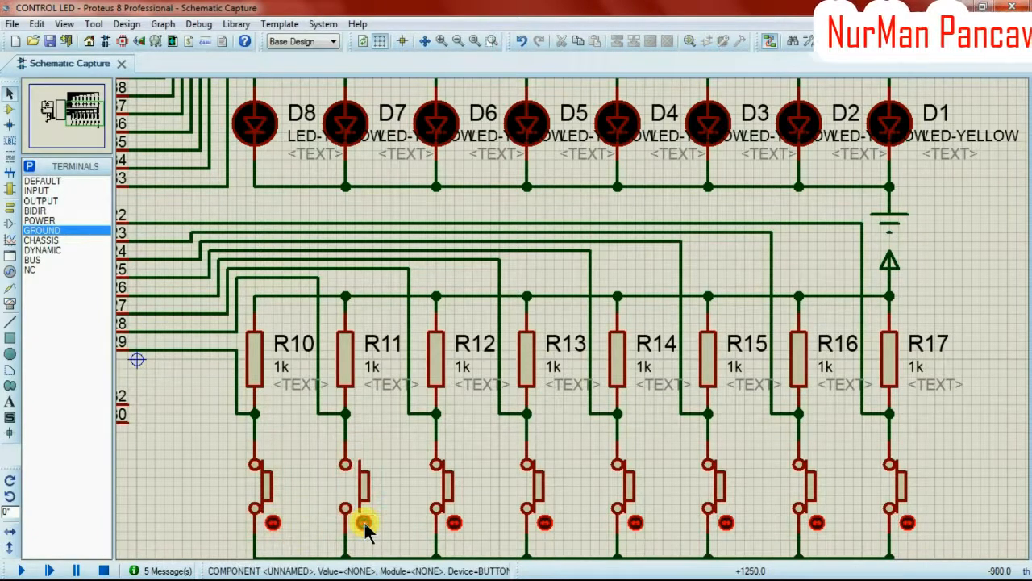
pyautogui.click(272, 523)
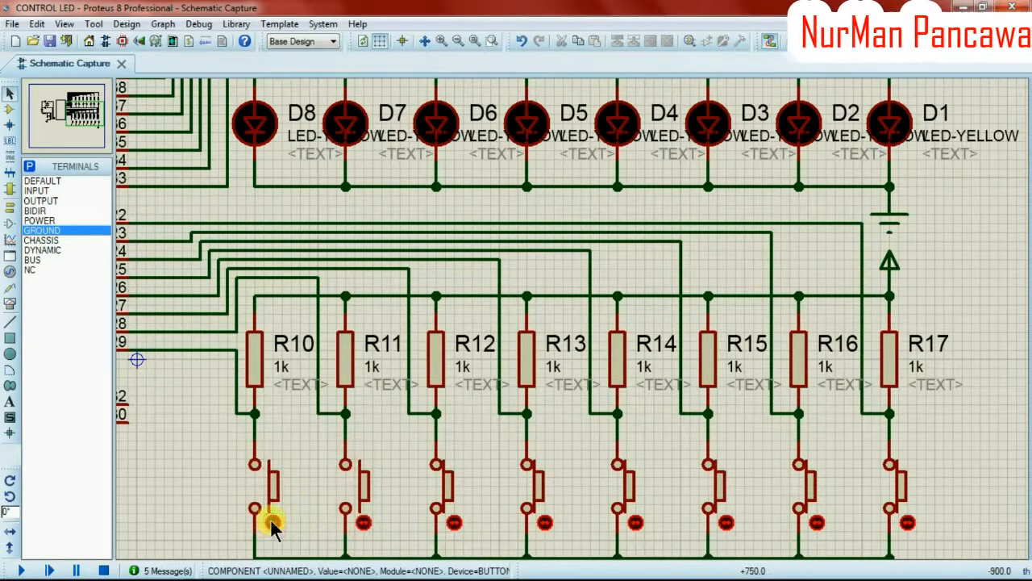
pyautogui.click(454, 522)
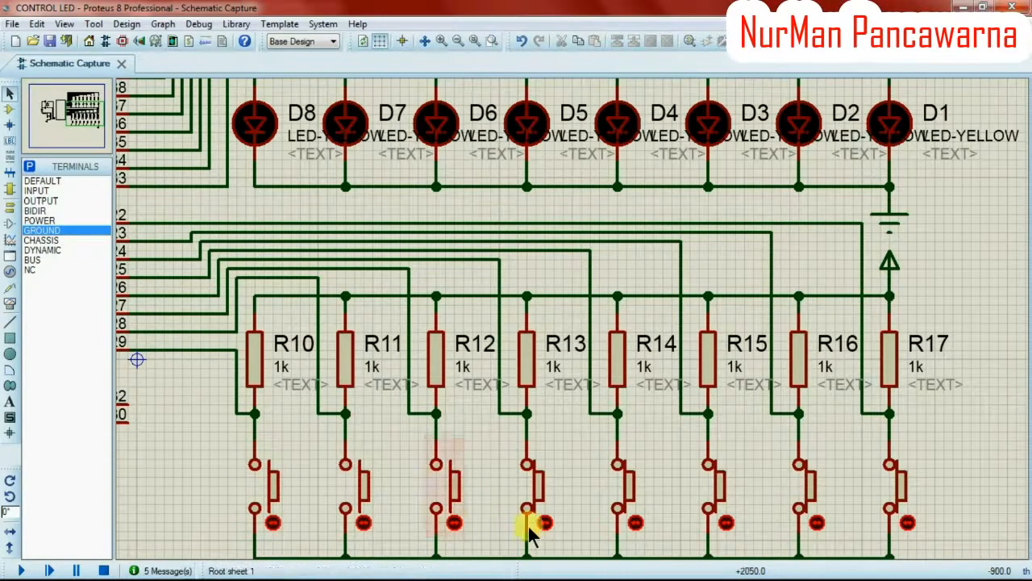
pyautogui.click(544, 523)
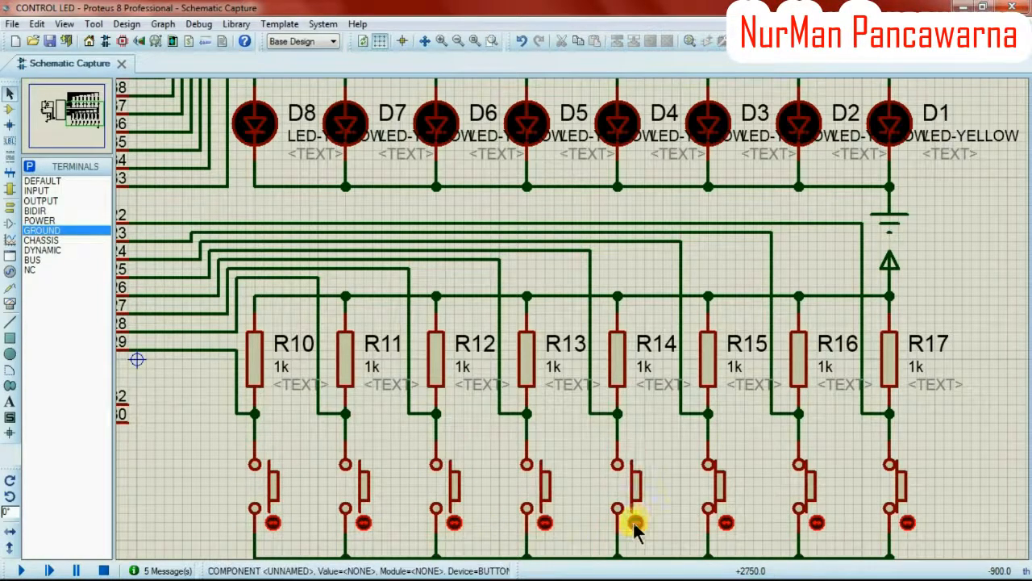
pyautogui.click(726, 522)
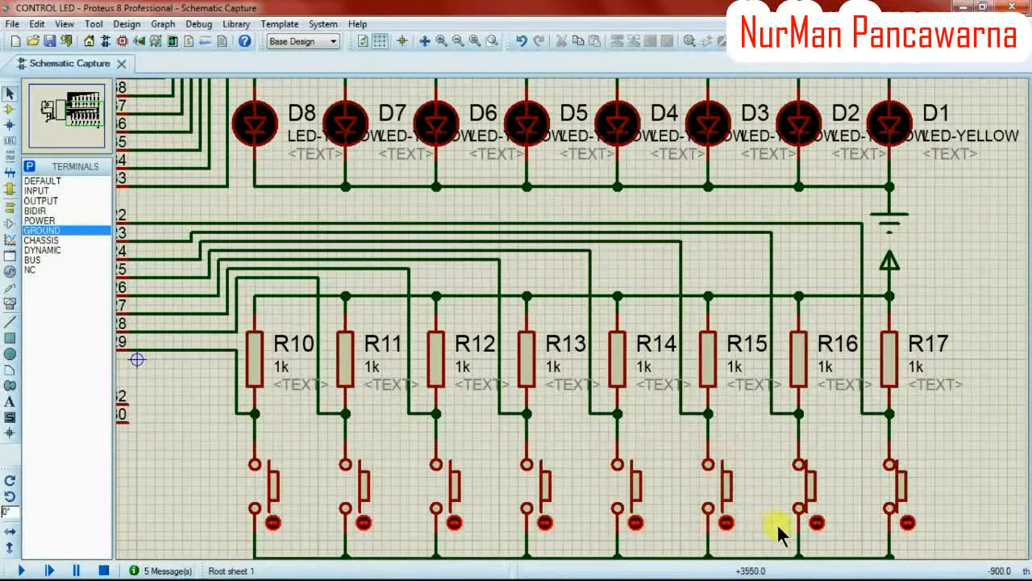
# Run the simulation, open the push button below R17 to compare the LEDs' brightness, and stop the simulation.
pyautogui.click(16, 570)
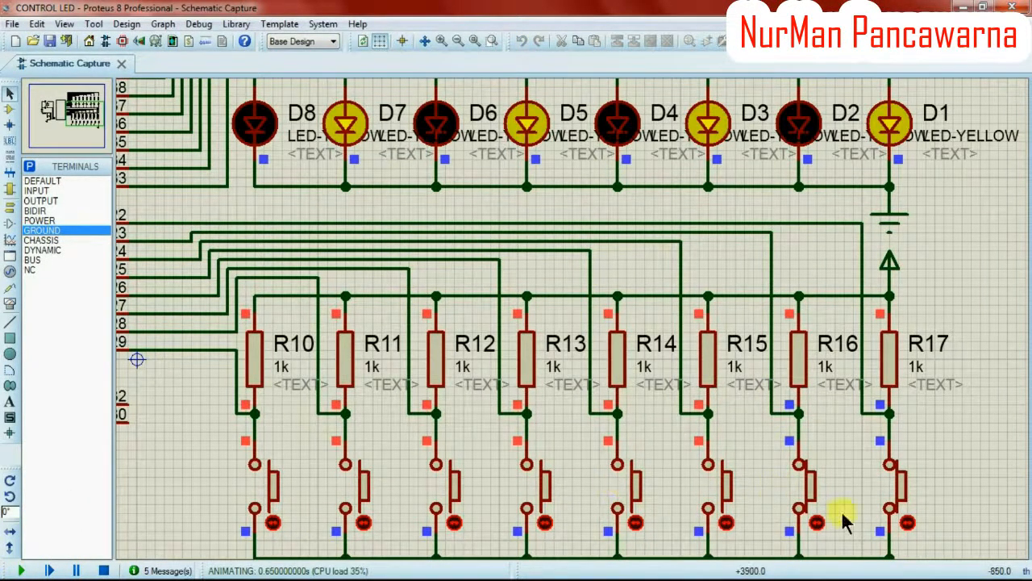
pyautogui.click(910, 524)
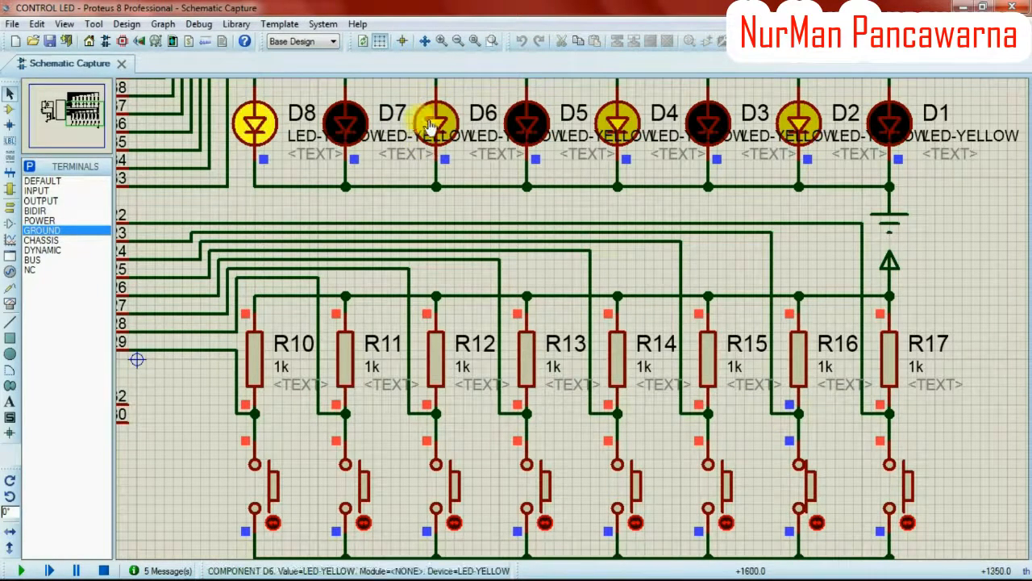
pyautogui.click(104, 569)
# Set the forward voltage of LED D6 to 1V.
pyautogui.doubleClick(436, 121)
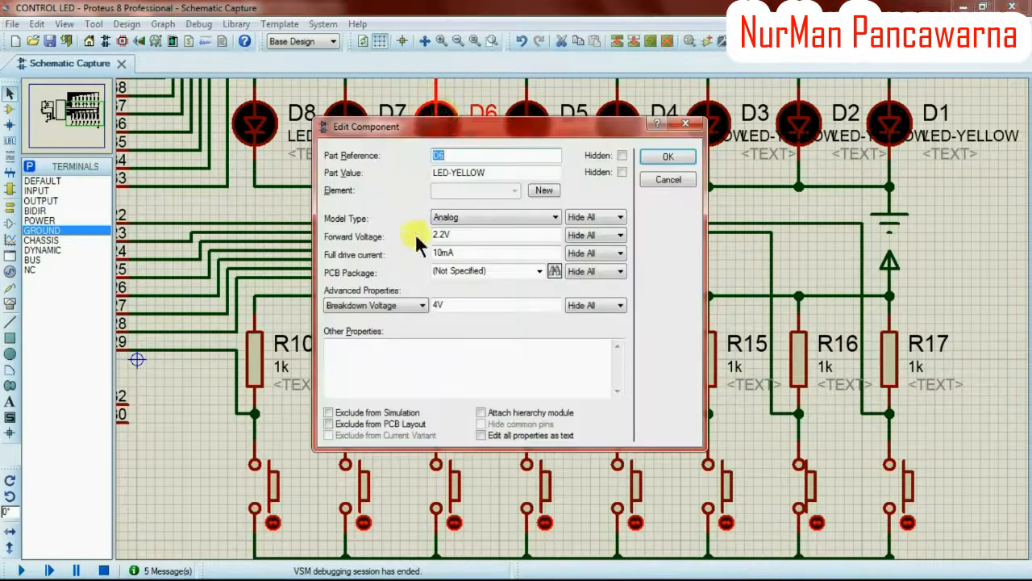
pyautogui.click(442, 236)
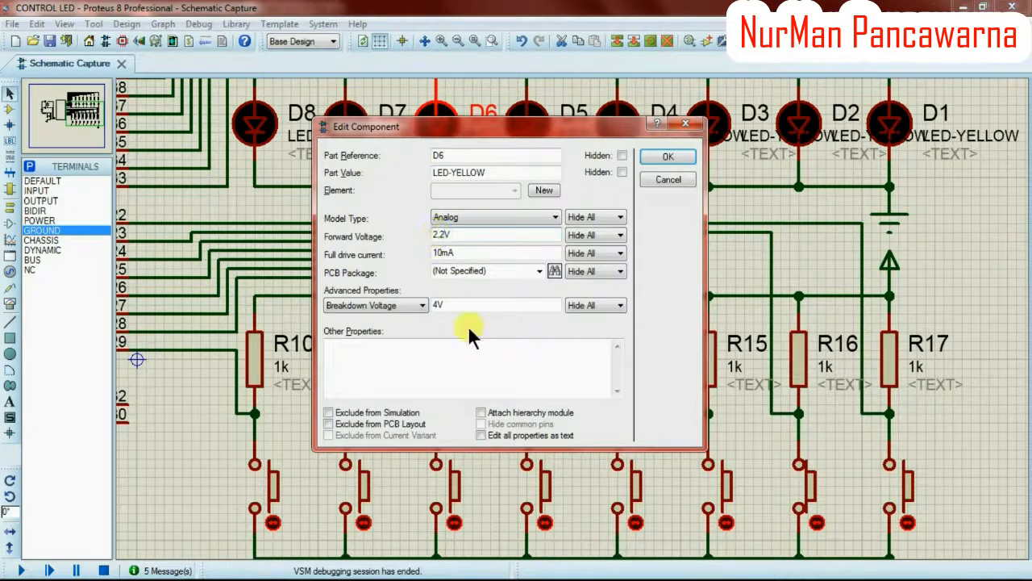
pyautogui.press('BackSpace')
pyautogui.press('BackSpace')
pyautogui.press('BackSpace')
pyautogui.write('1')
pyautogui.click(655, 159)
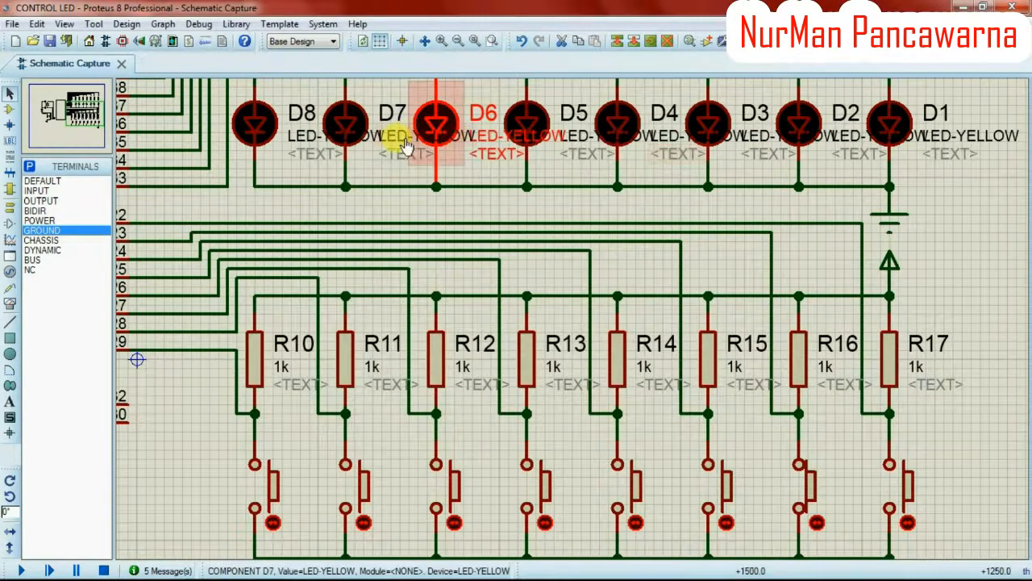
# Set the forward voltage of LED D7 to 1V.
pyautogui.doubleClick(333, 137)
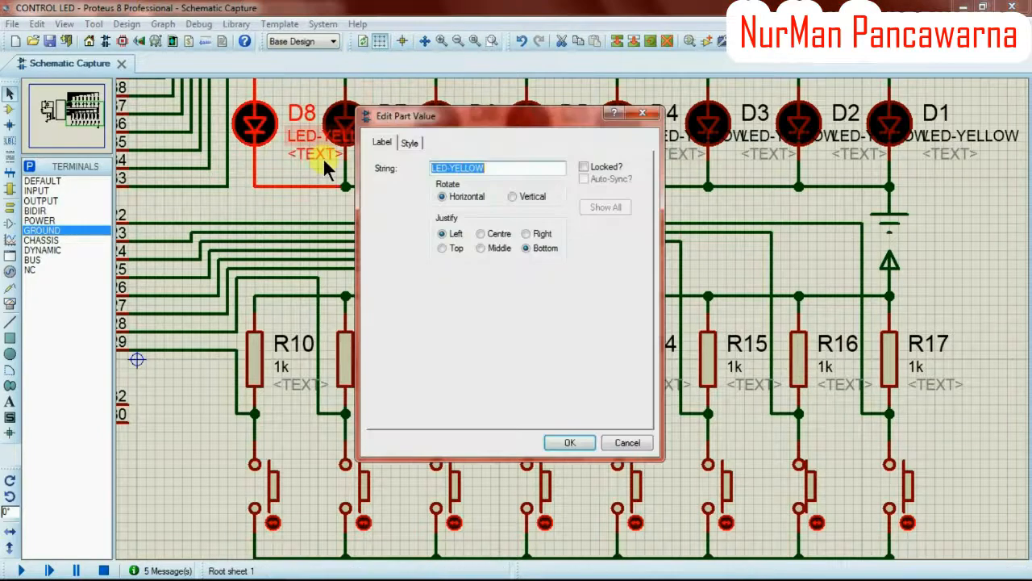
pyautogui.click(644, 114)
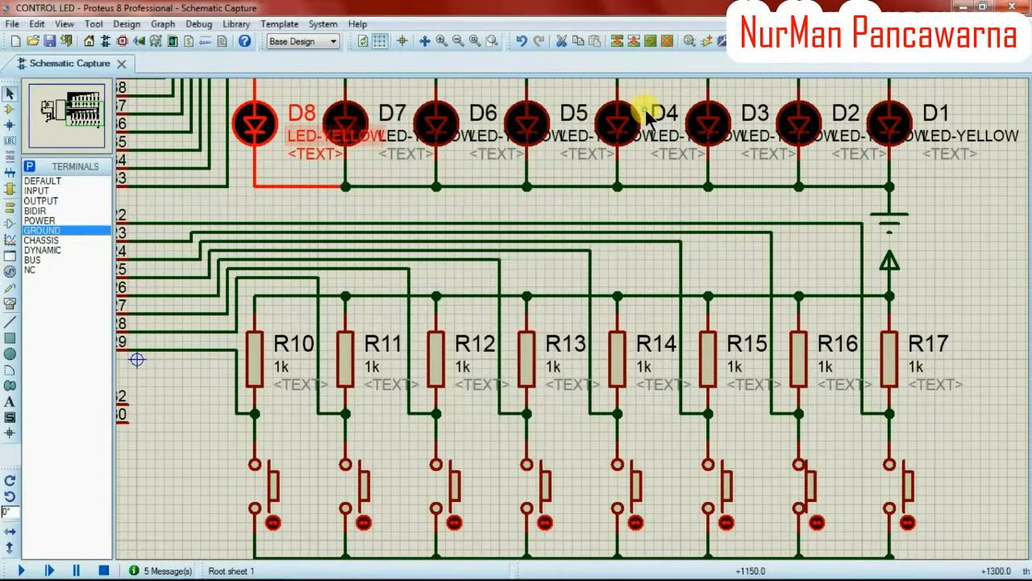
pyautogui.doubleClick(343, 120)
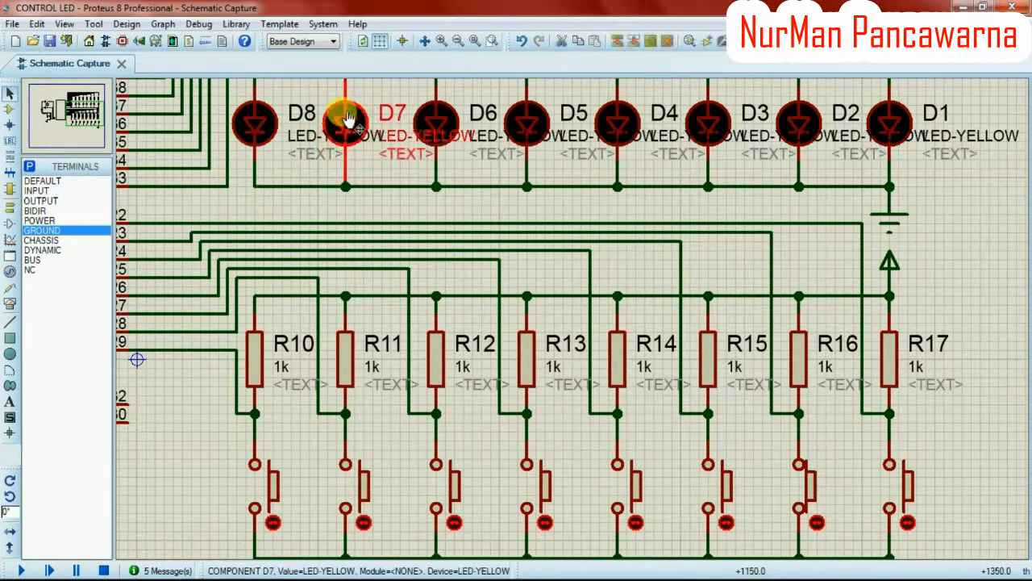
pyautogui.click(445, 234)
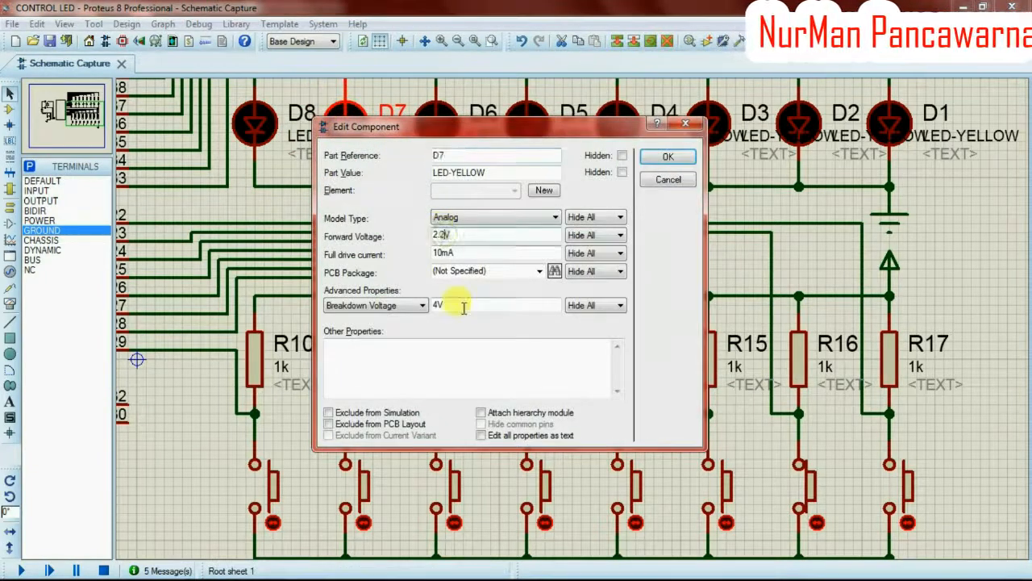
pyautogui.press('BackSpace')
pyautogui.press('BackSpace')
pyautogui.press('BackSpace')
pyautogui.write('1V')
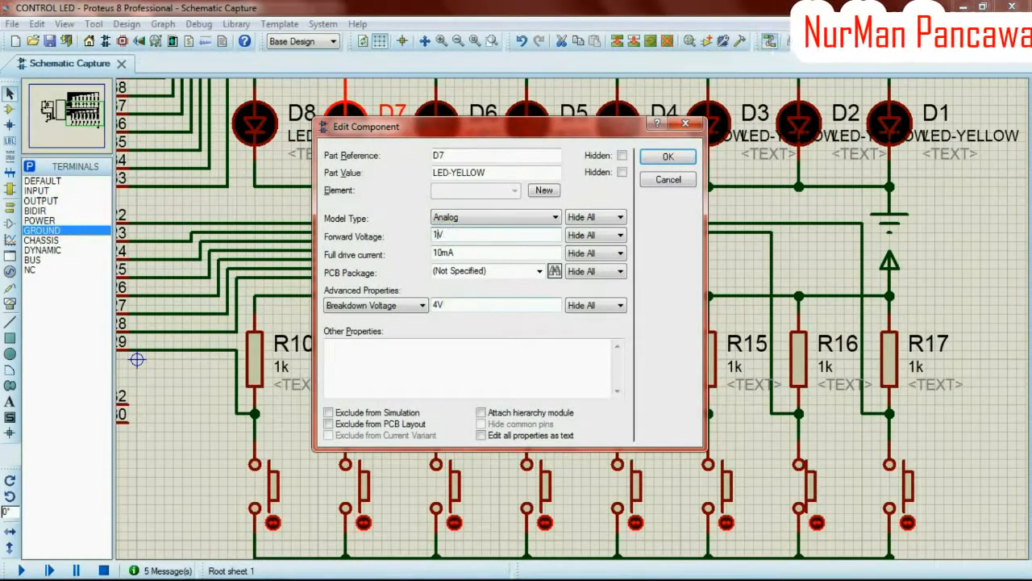
pyautogui.click(668, 154)
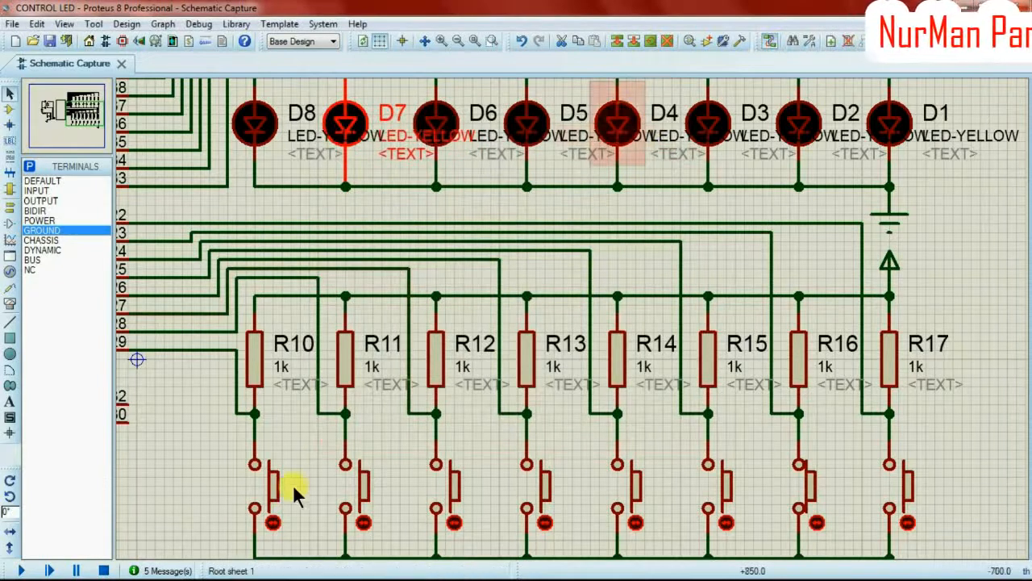
# Run the simulation again and close the push button below R17 to check the brightness of D6 and D7.
pyautogui.click(22, 570)
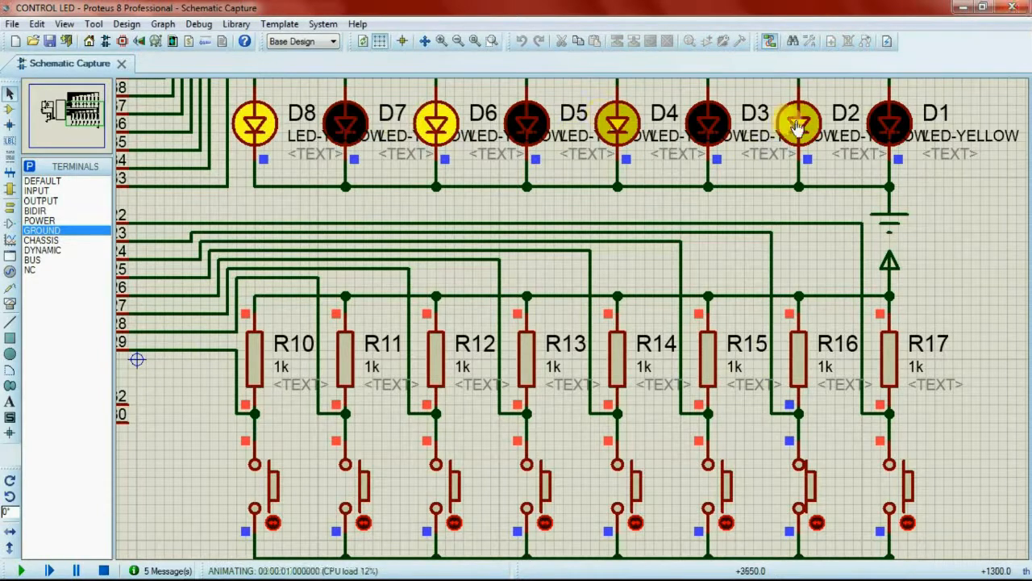
pyautogui.click(907, 522)
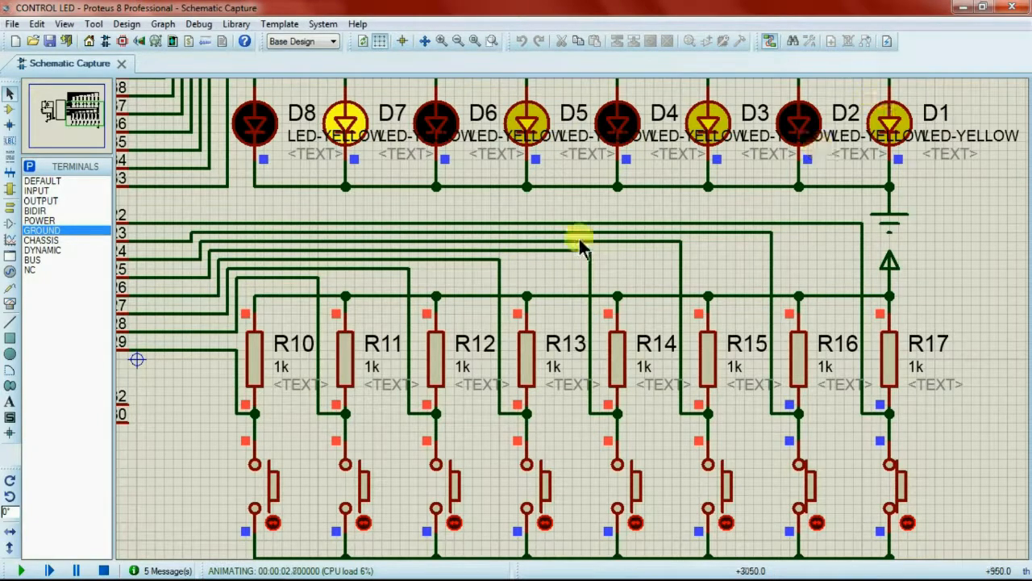
# Toggle the reset push button beside C3 to test the microcontroller reset, and stop the simulation.
pyautogui.click(462, 38)
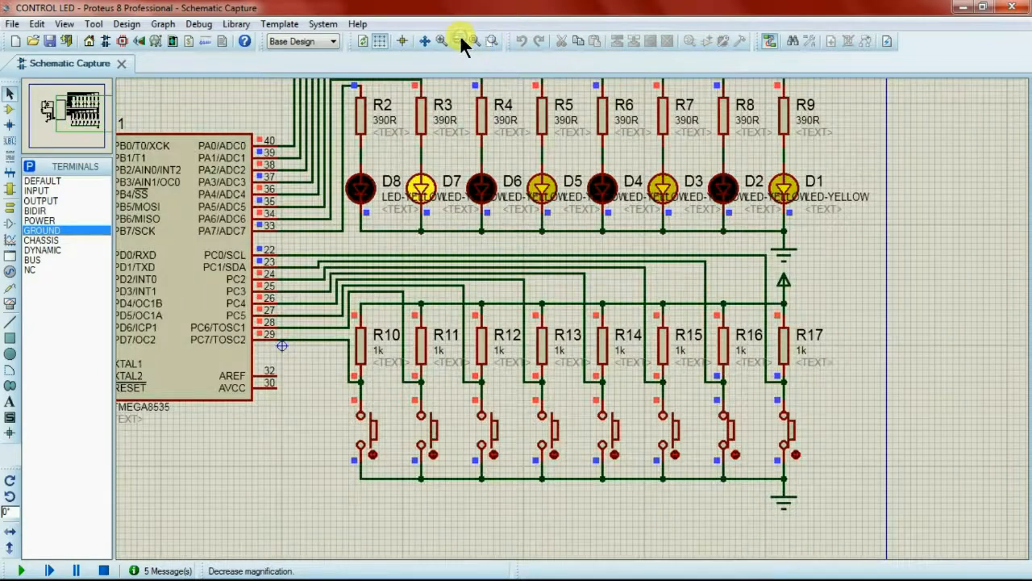
pyautogui.click(85, 104)
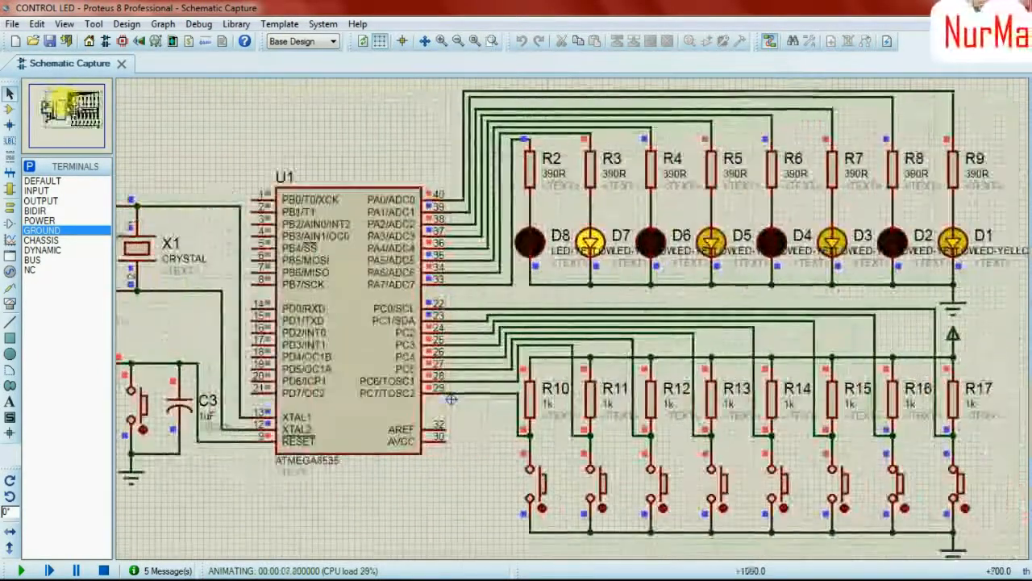
pyautogui.click(71, 109)
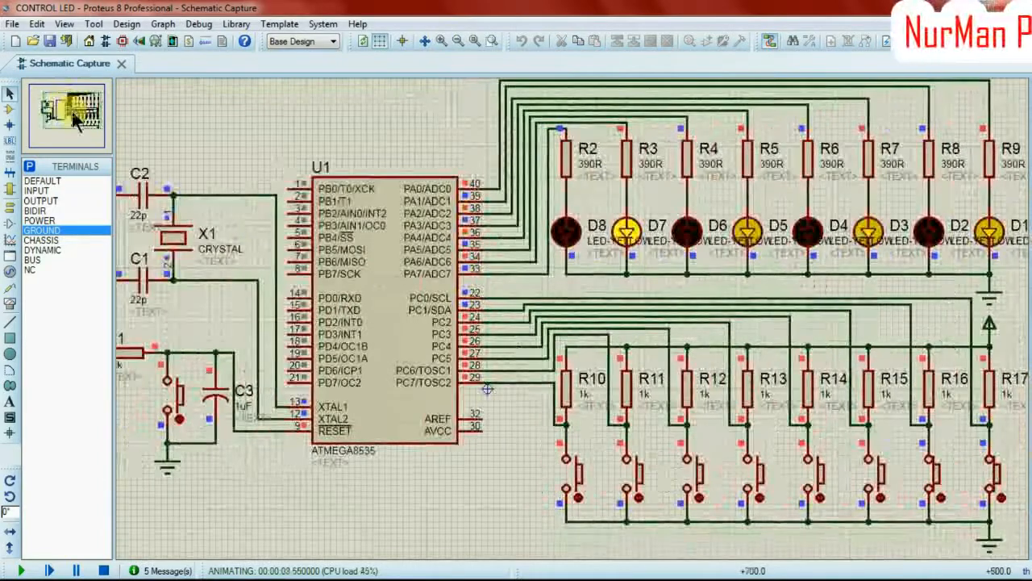
pyautogui.click(172, 419)
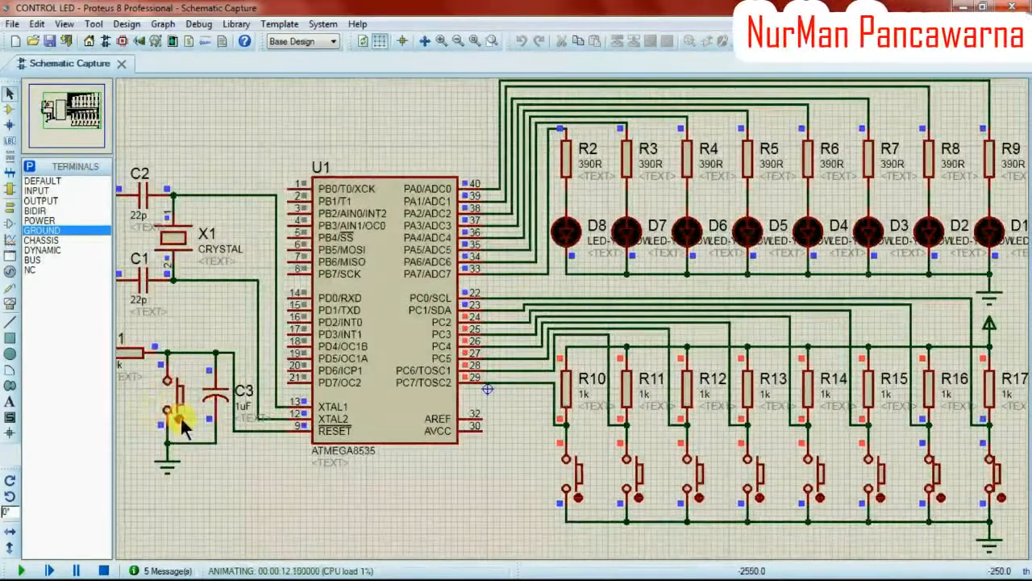
pyautogui.click(178, 418)
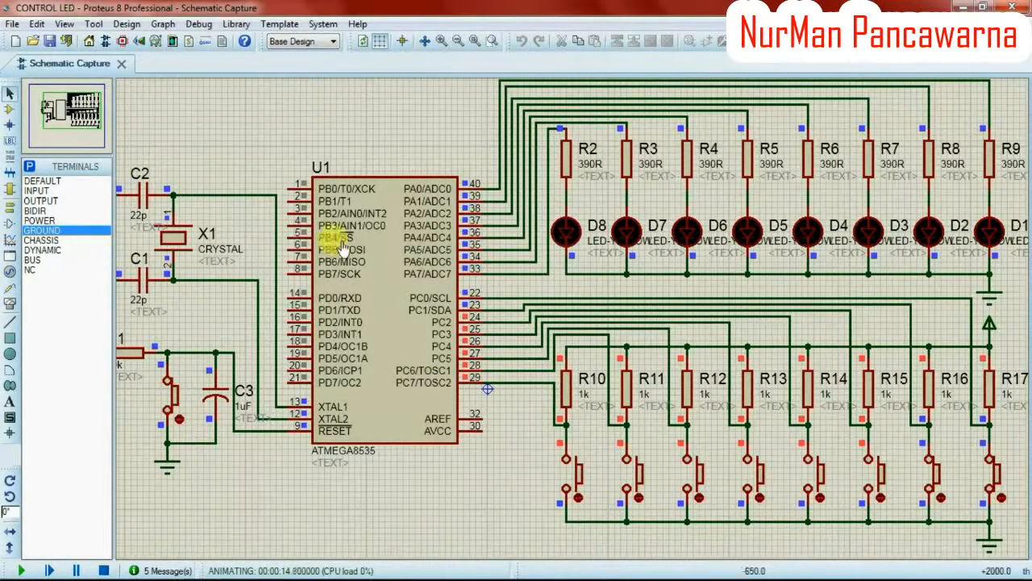
pyautogui.click(104, 570)
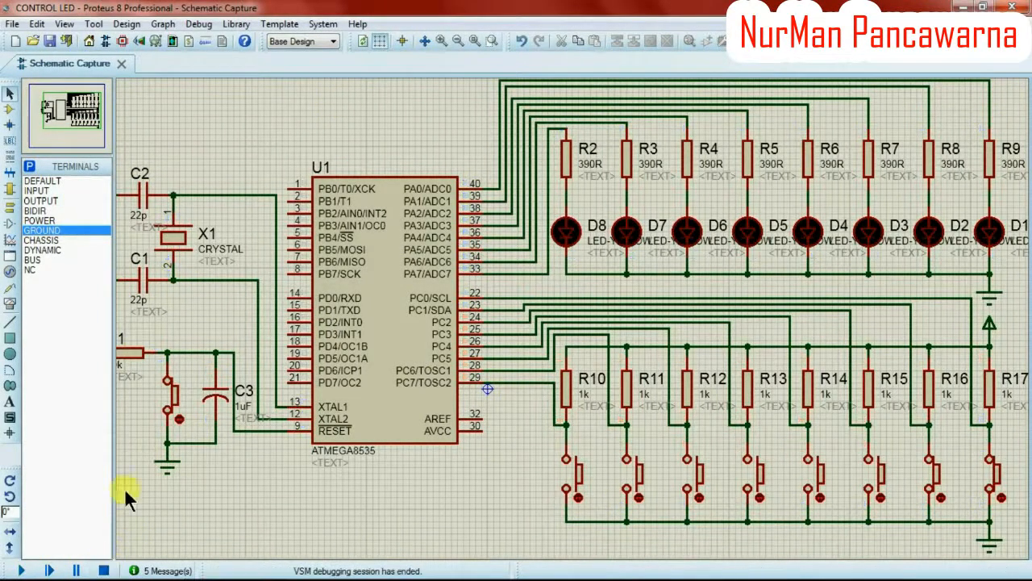
# Place a 2D graphics text reading "BUT 1" in the PIN style above U1.
pyautogui.click(10, 401)
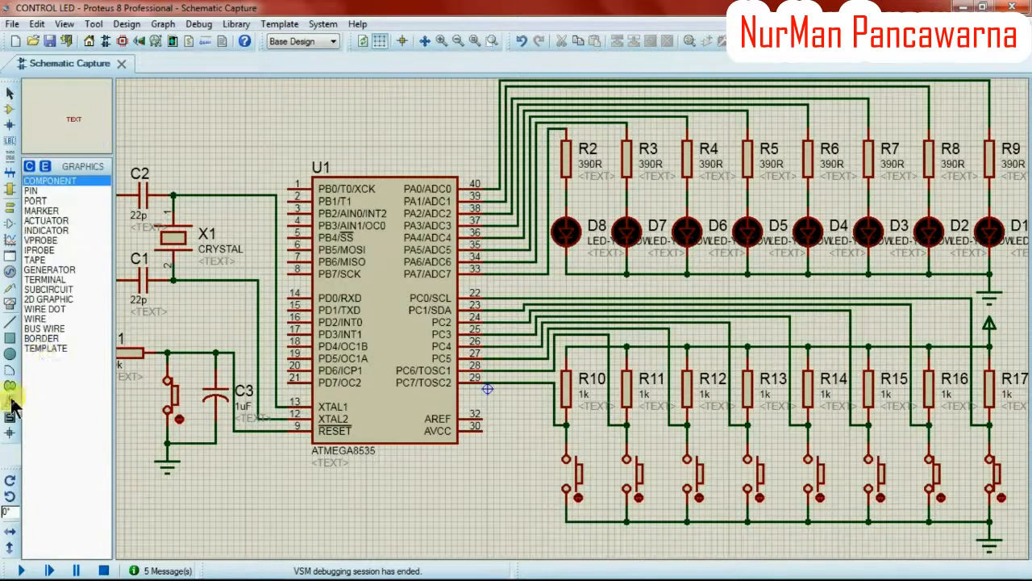
pyautogui.click(86, 191)
pyautogui.click(425, 117)
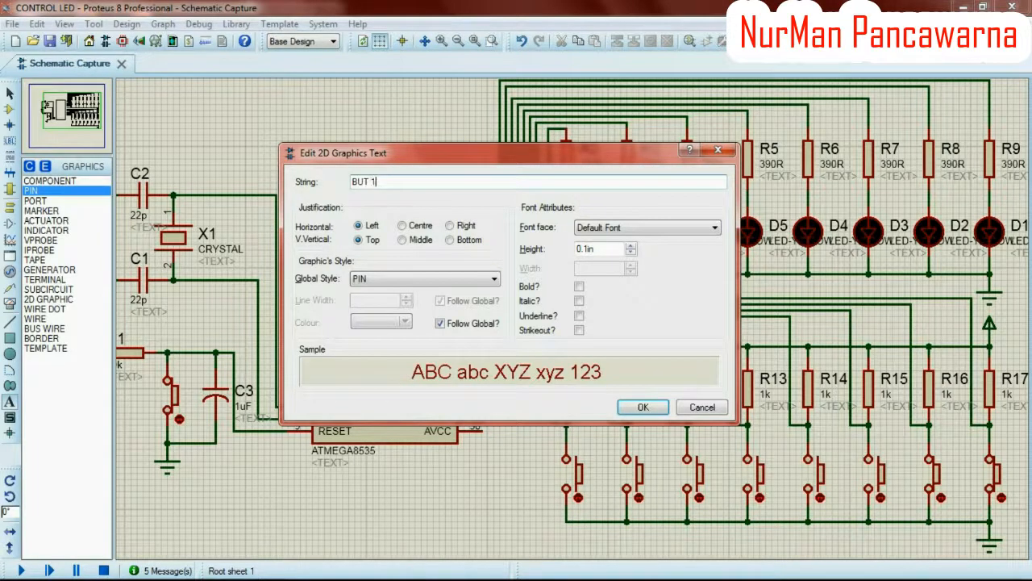
pyautogui.click(641, 407)
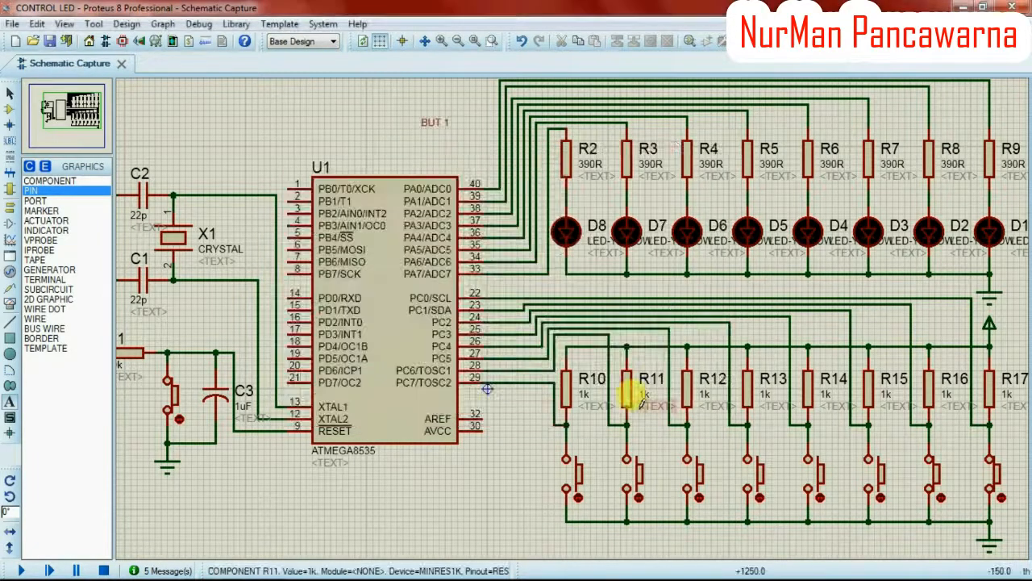
pyautogui.click(515, 482)
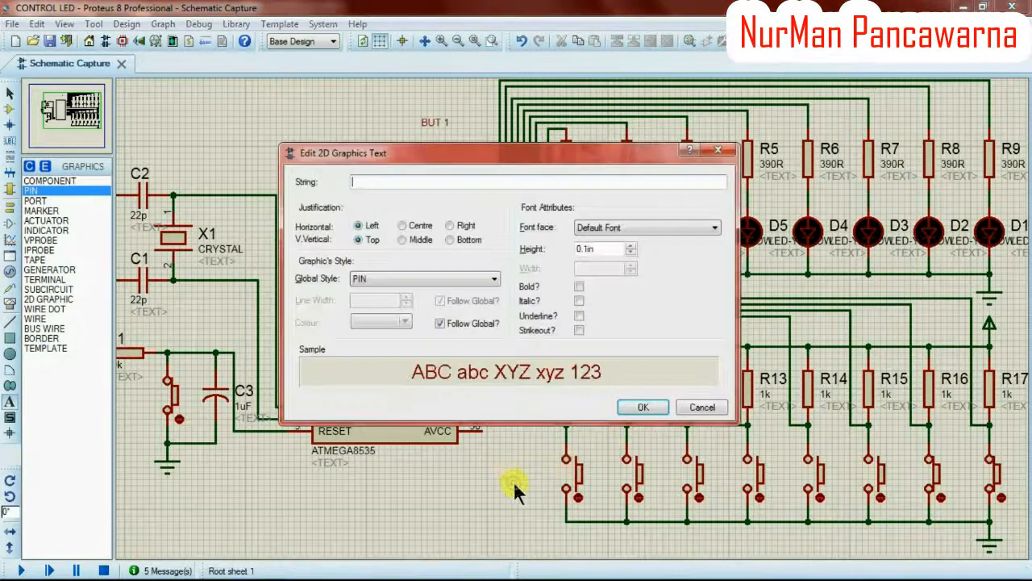
pyautogui.click(655, 406)
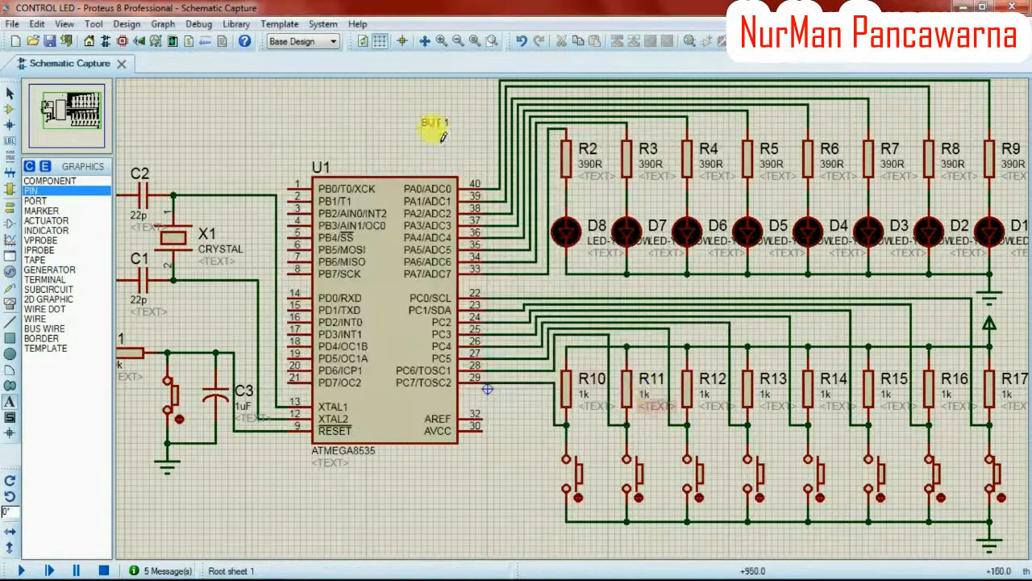
pyautogui.click(441, 121)
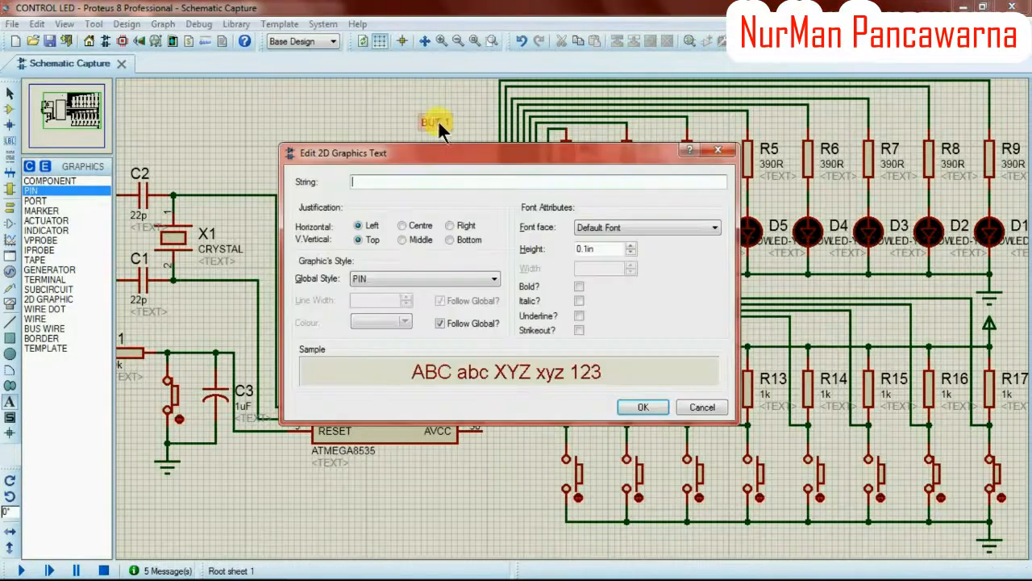
pyautogui.click(715, 154)
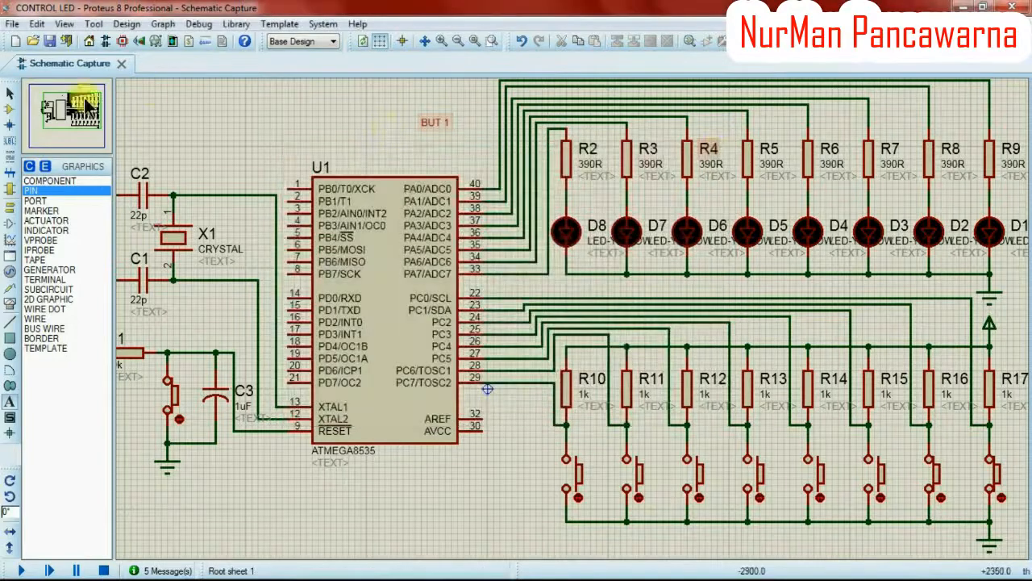
# Set the BUT 1 text to a height of 0.15in and make it bold.
pyautogui.click(10, 93)
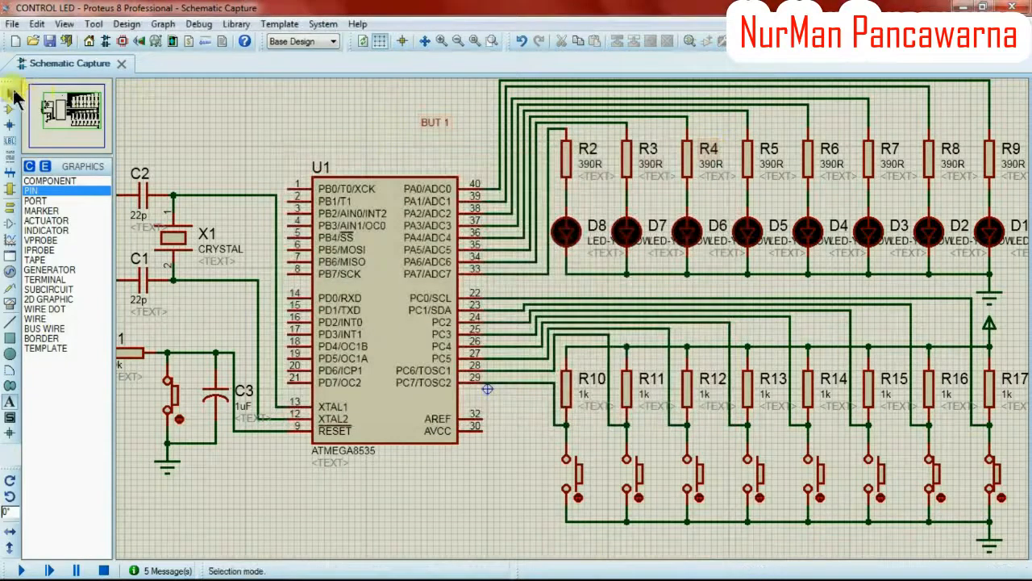
pyautogui.click(441, 122)
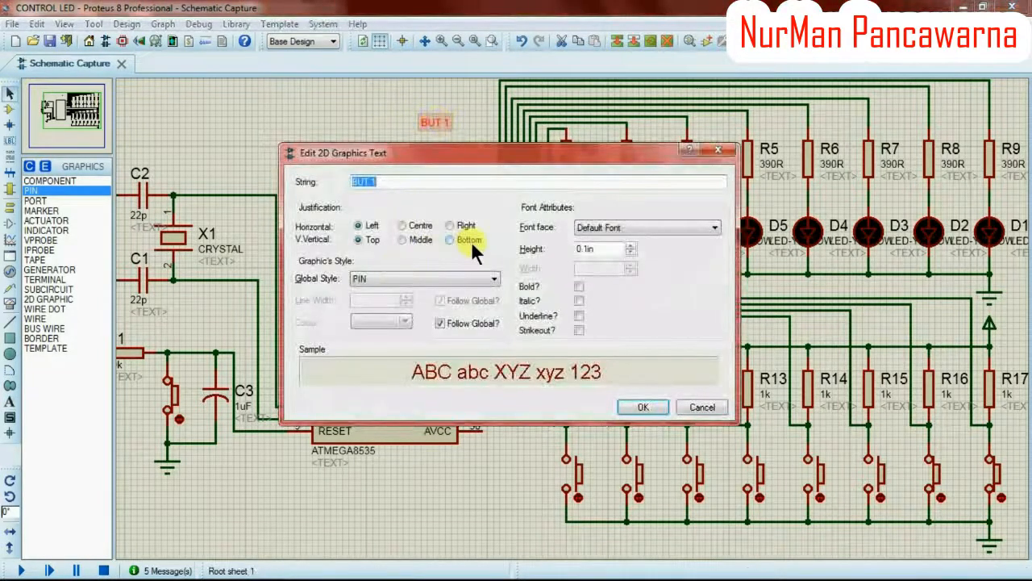
pyautogui.click(630, 246)
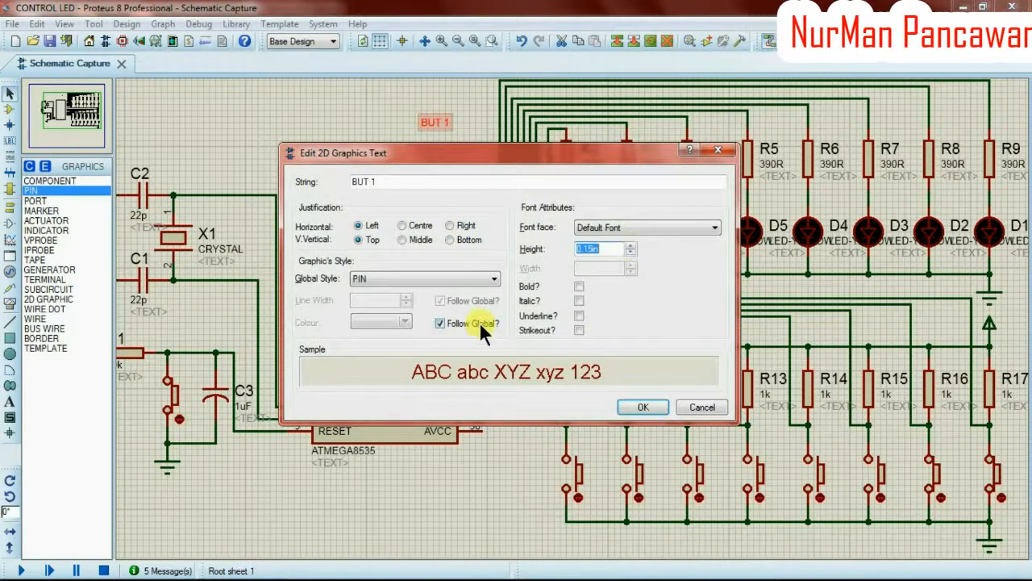
pyautogui.click(579, 286)
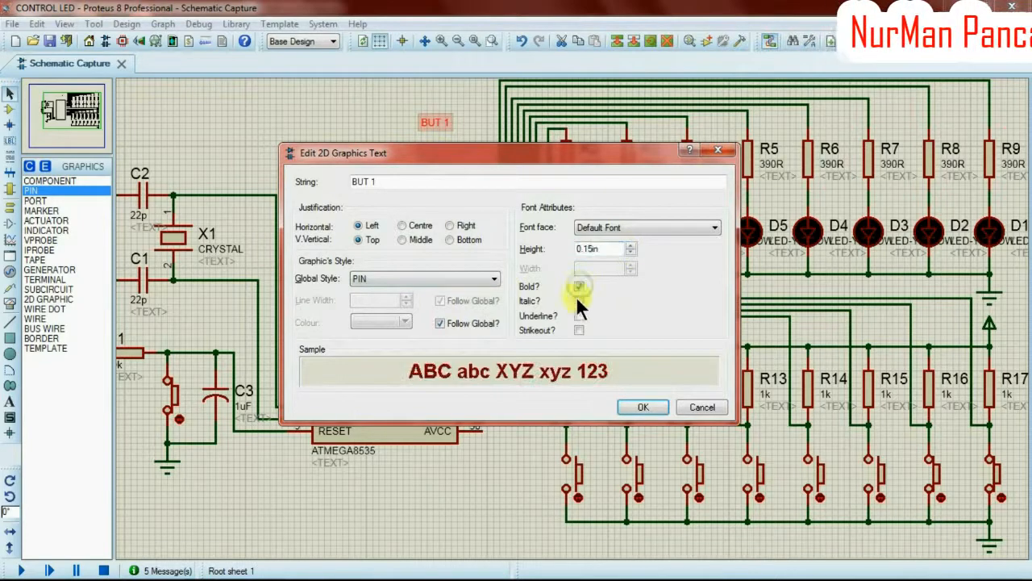
pyautogui.click(637, 407)
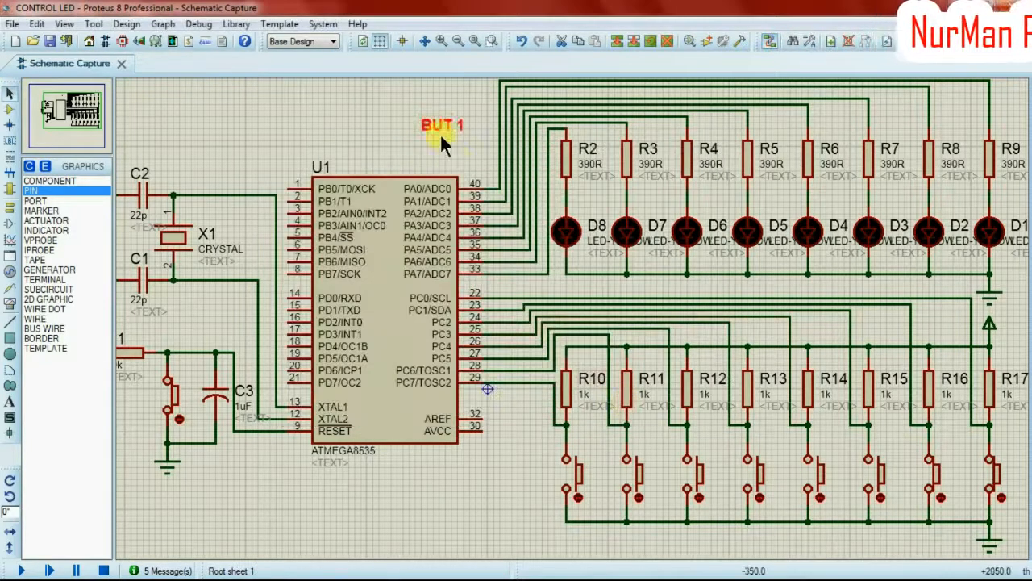
# Move the BUT 1 label from above U1 to beside the push button below R10.
pyautogui.moveTo(439, 127); pyautogui.dragTo(538, 477)
pyautogui.doubleClick(539, 476)
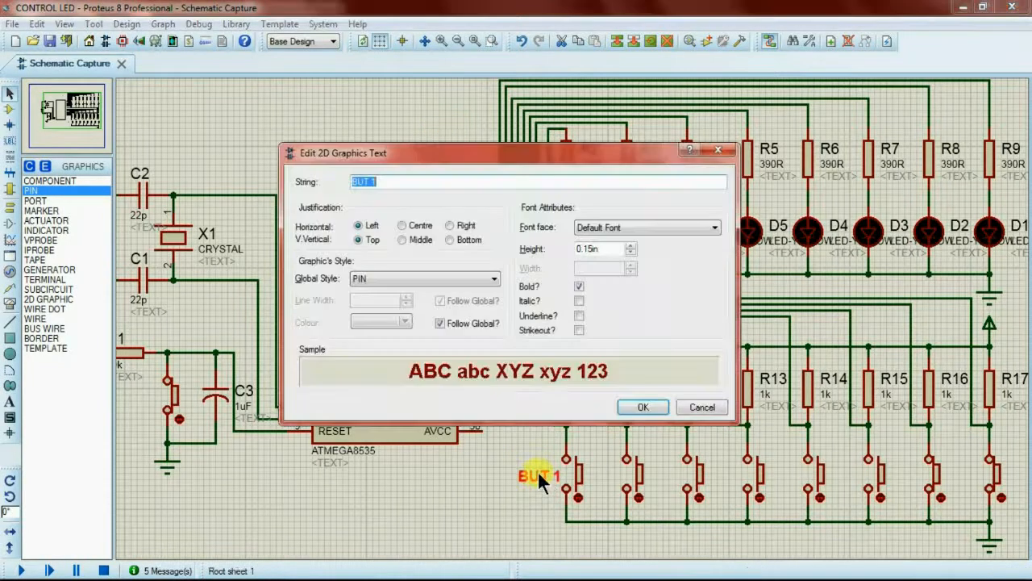
pyautogui.click(717, 149)
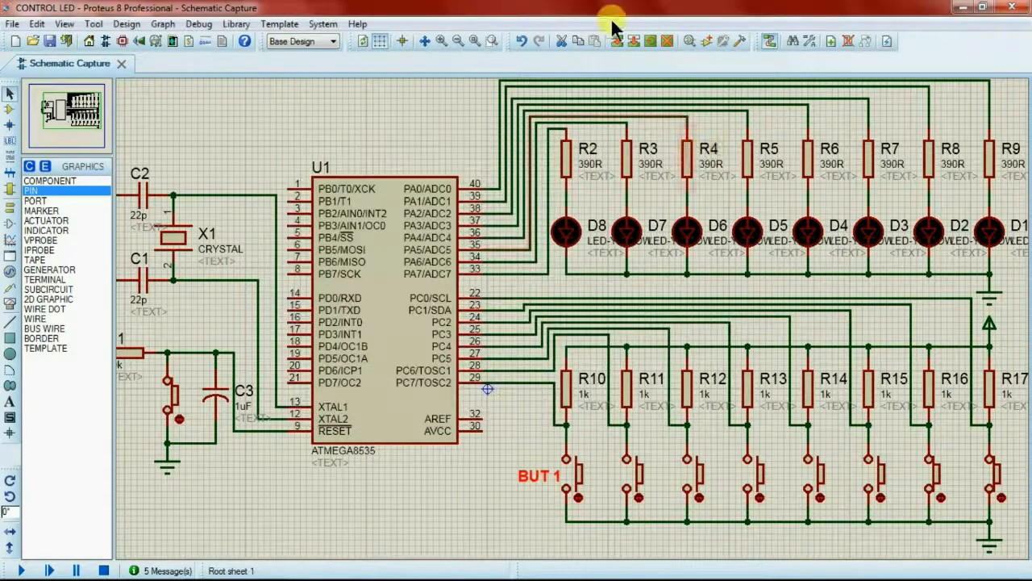
# Copy the BUT 1 label and paste a duplicate beside the push button below R11.
pyautogui.click(574, 41)
pyautogui.click(593, 42)
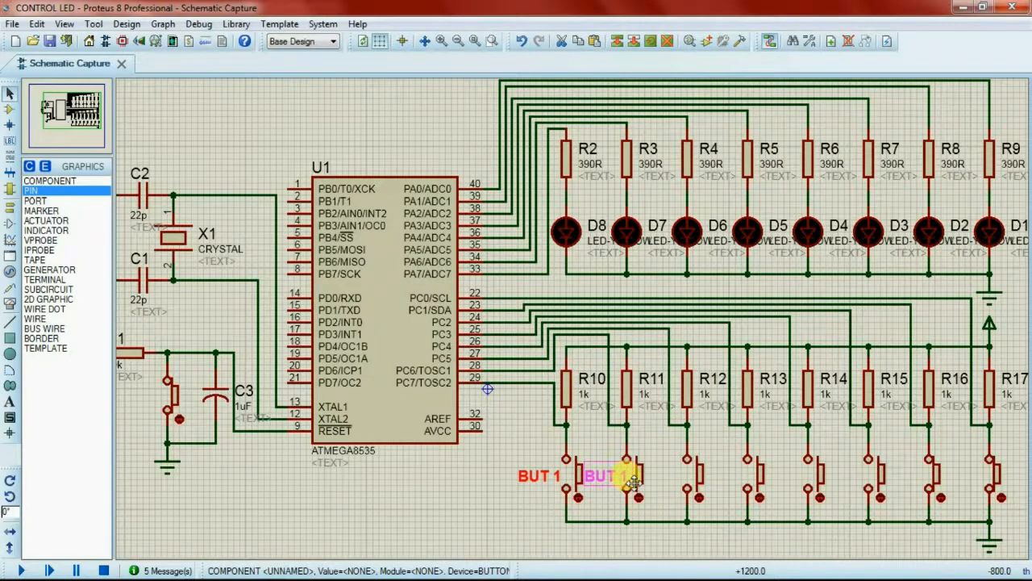
pyautogui.click(634, 483)
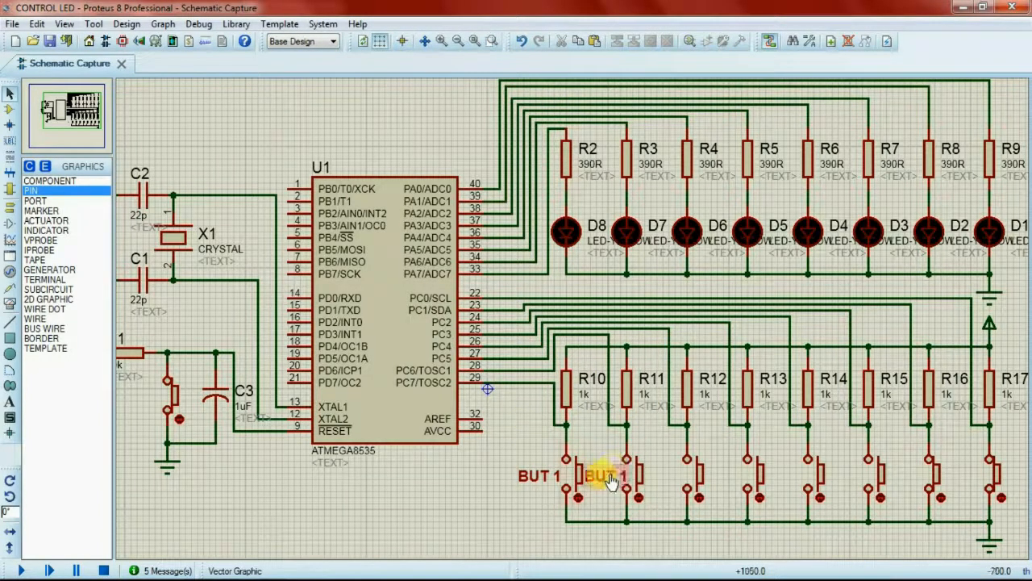
# Reposition the two BUT 1 labels so each sits just above its push button below R10 and R11, aligned at the same height.
pyautogui.moveTo(607, 482); pyautogui.dragTo(659, 450)
pyautogui.click(533, 476)
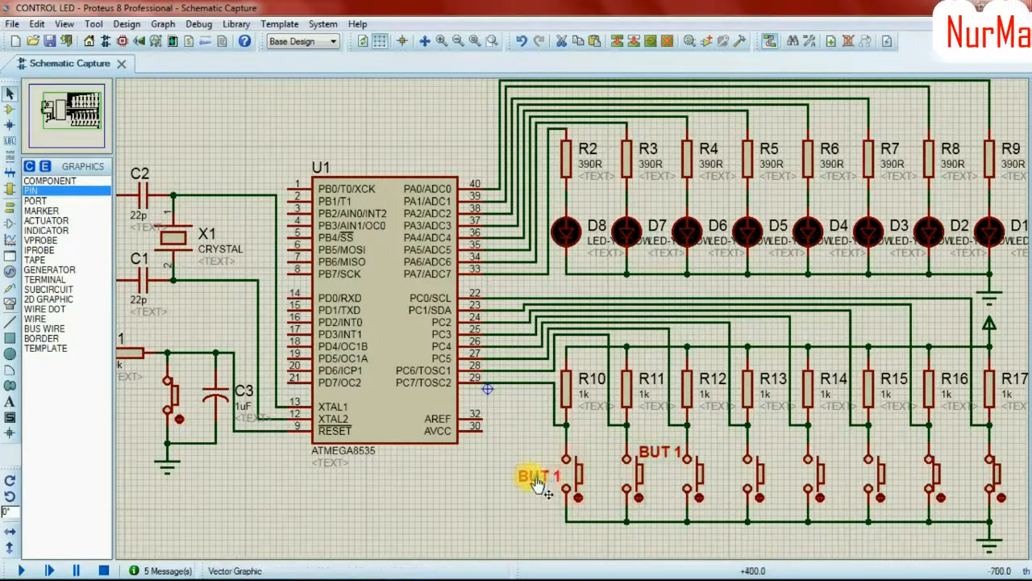
pyautogui.moveTo(530, 481); pyautogui.dragTo(588, 454)
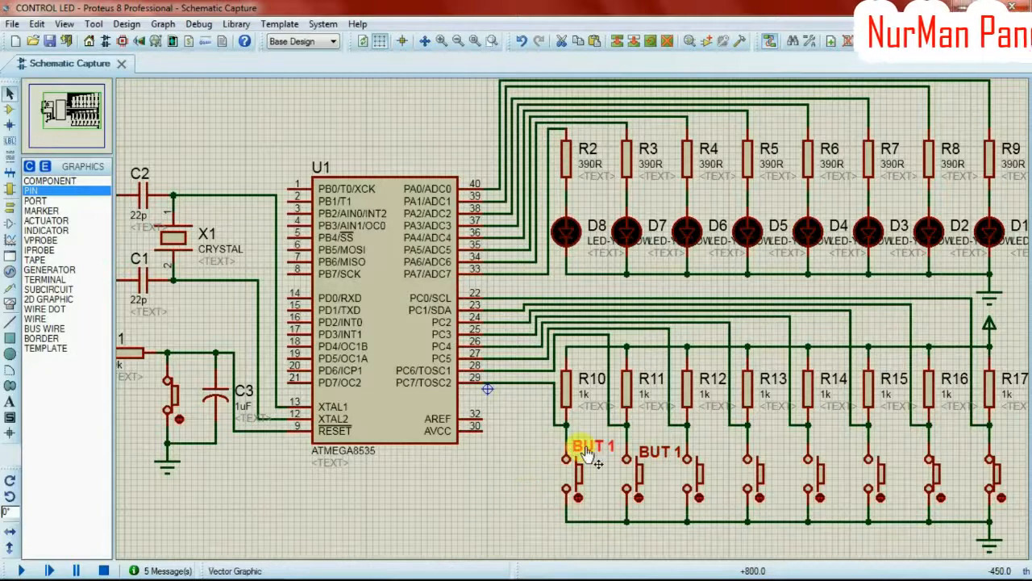
pyautogui.click(652, 453)
pyautogui.moveTo(658, 456); pyautogui.dragTo(653, 451)
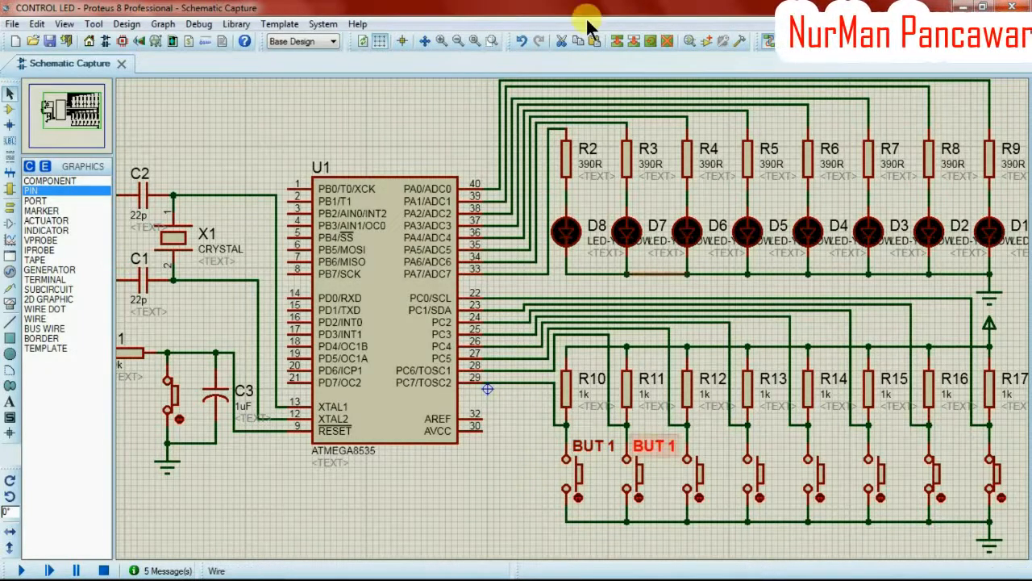
# Paste copies of the BUT 1 label above each of the remaining push buttons below R12 through R17.
pyautogui.click(594, 44)
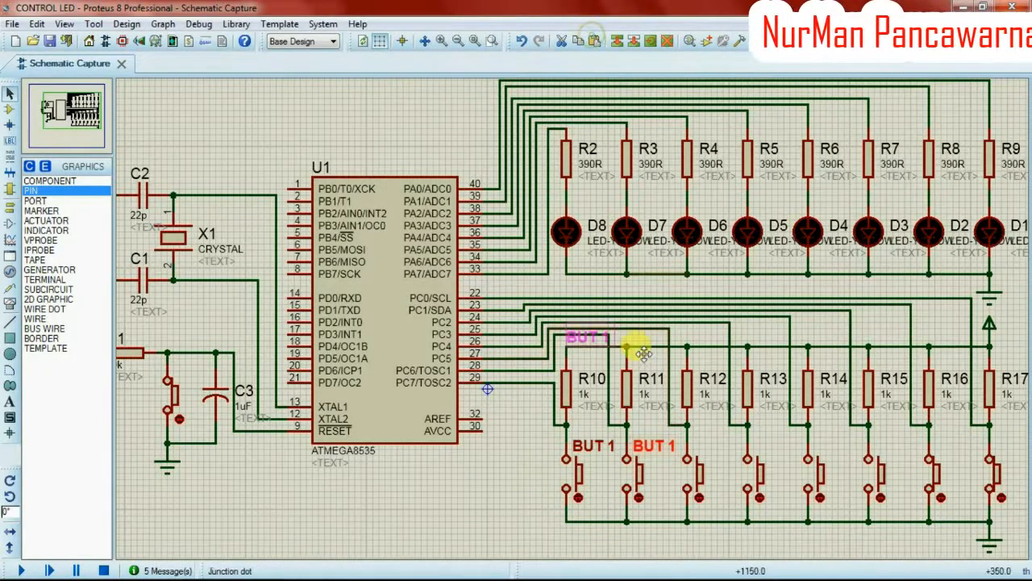
pyautogui.click(739, 457)
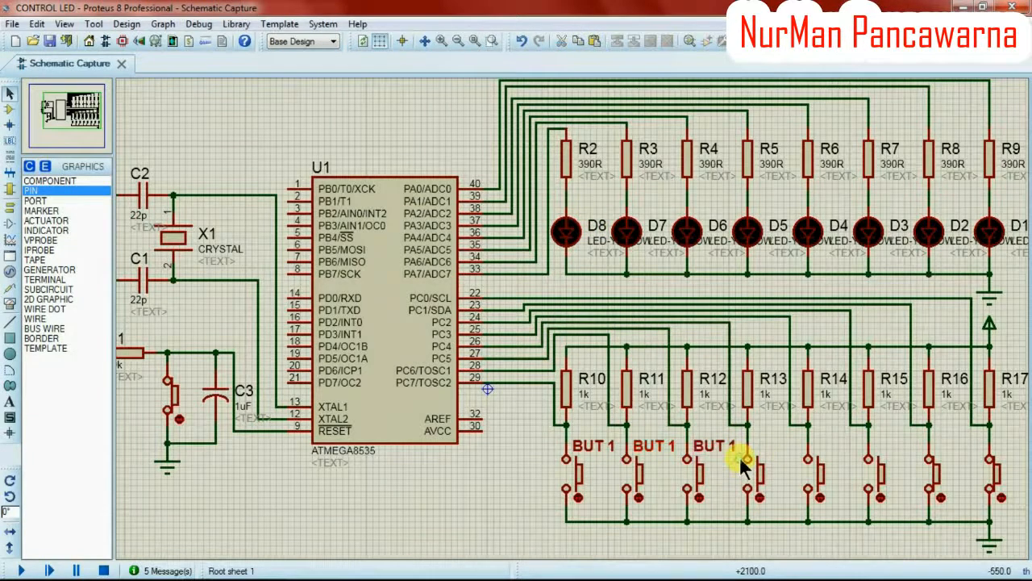
pyautogui.click(597, 42)
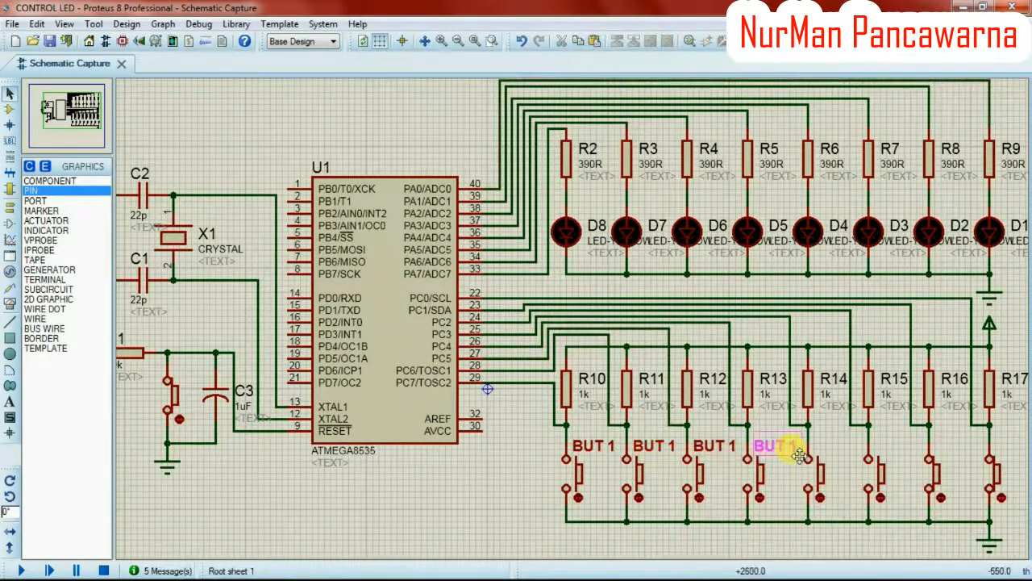
pyautogui.click(789, 466)
pyautogui.click(597, 45)
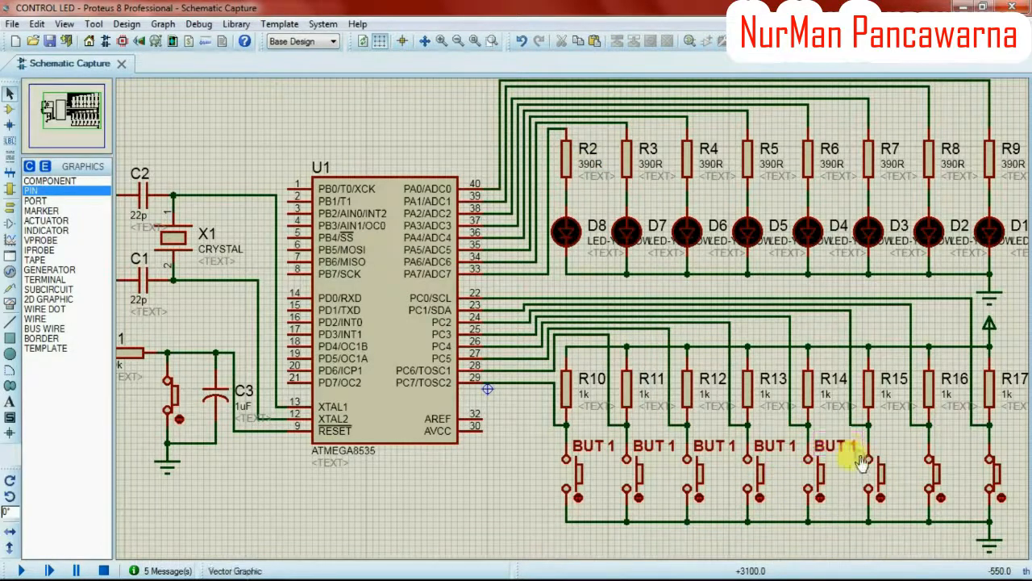
pyautogui.click(595, 37)
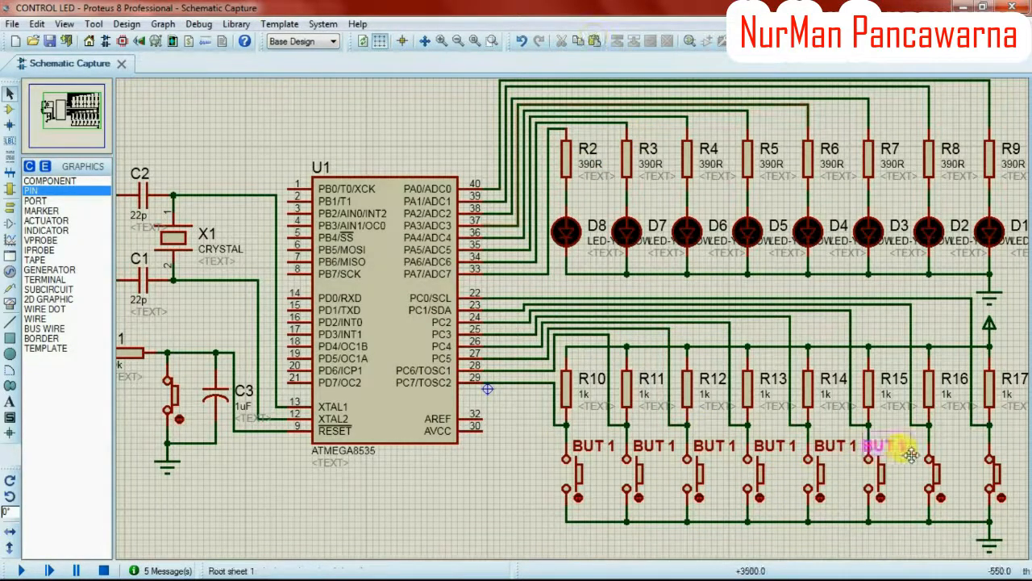
pyautogui.click(595, 37)
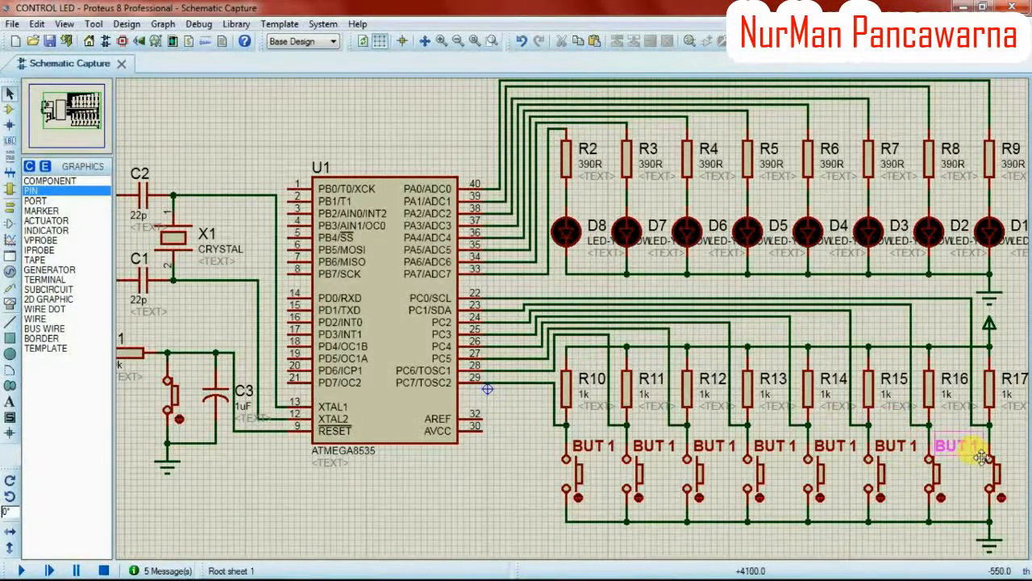
pyautogui.click(981, 457)
pyautogui.click(599, 38)
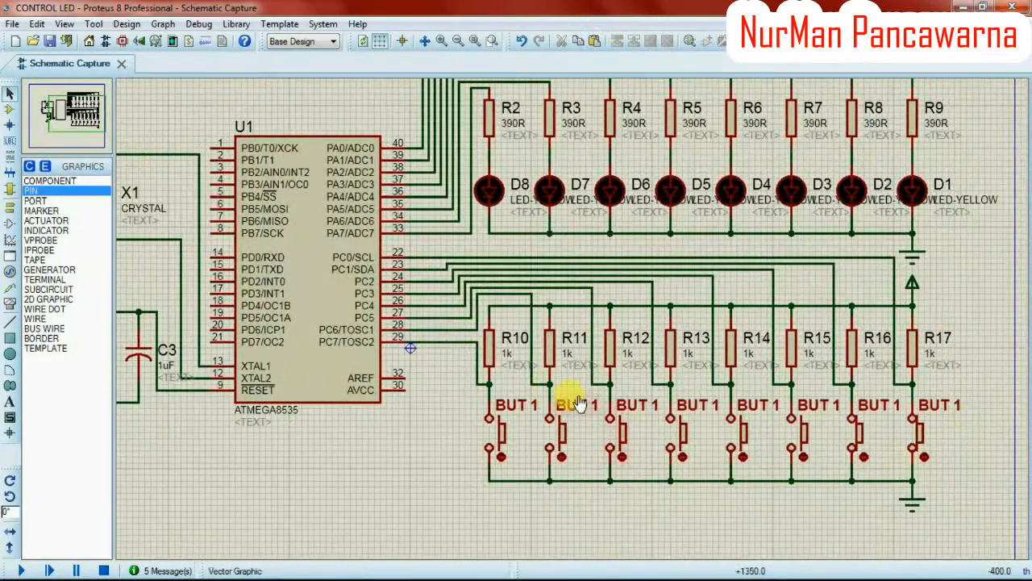
# Change the label text of the push button below R11 to "BUT 2".
pyautogui.doubleClick(587, 405)
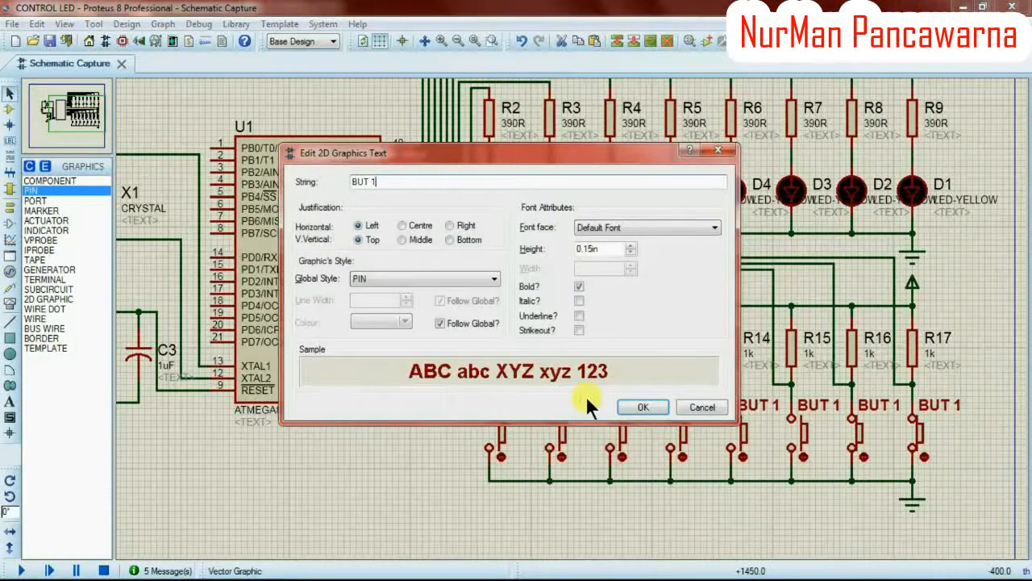
pyautogui.press('BackSpace')
pyautogui.write('2')
pyautogui.press('Return')
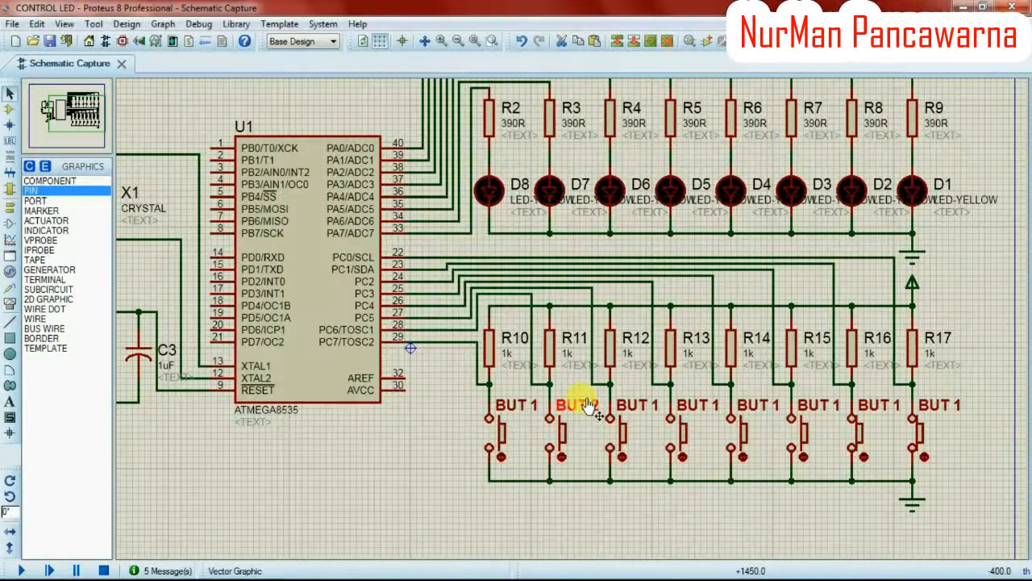
# Change the label text of the push button below R12 to "BUT 3".
pyautogui.doubleClick(651, 400)
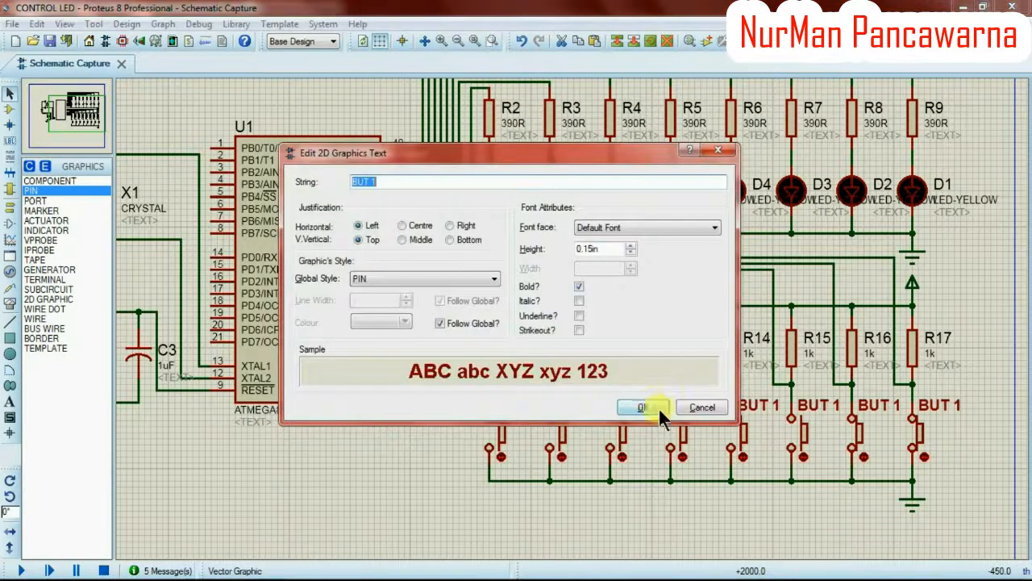
pyautogui.click(703, 406)
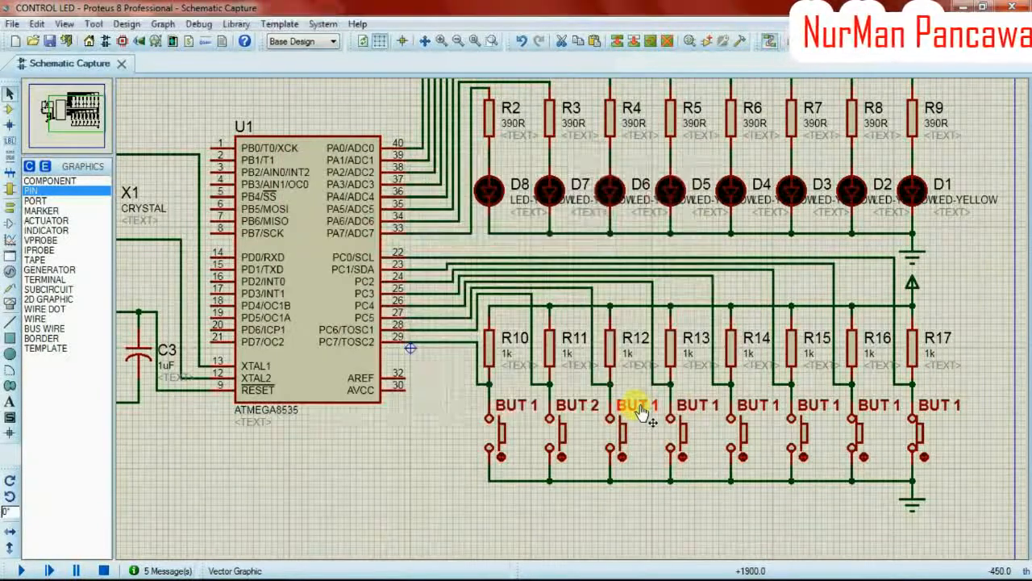
pyautogui.doubleClick(637, 403)
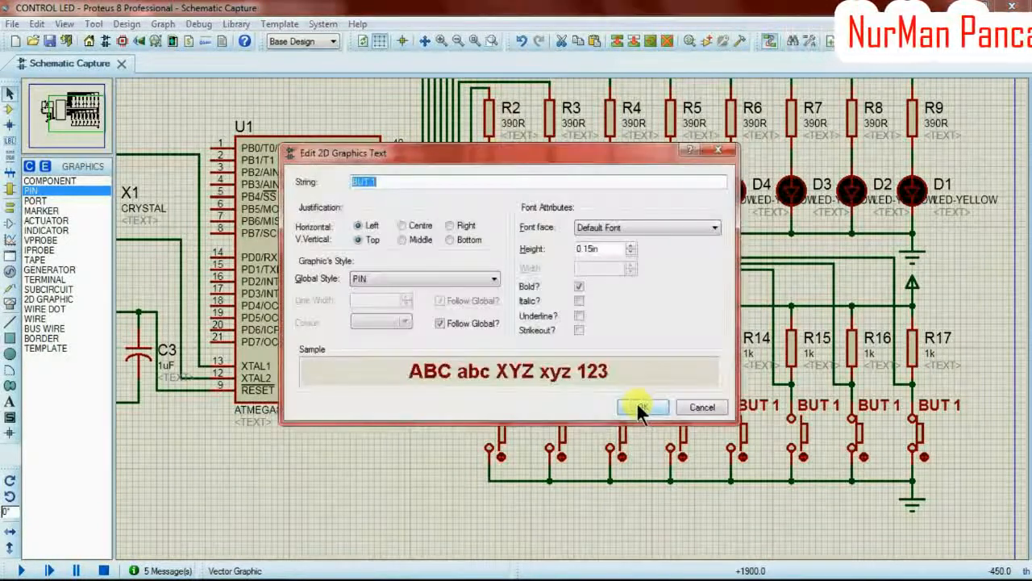
pyautogui.click(488, 182)
pyautogui.press('BackSpace')
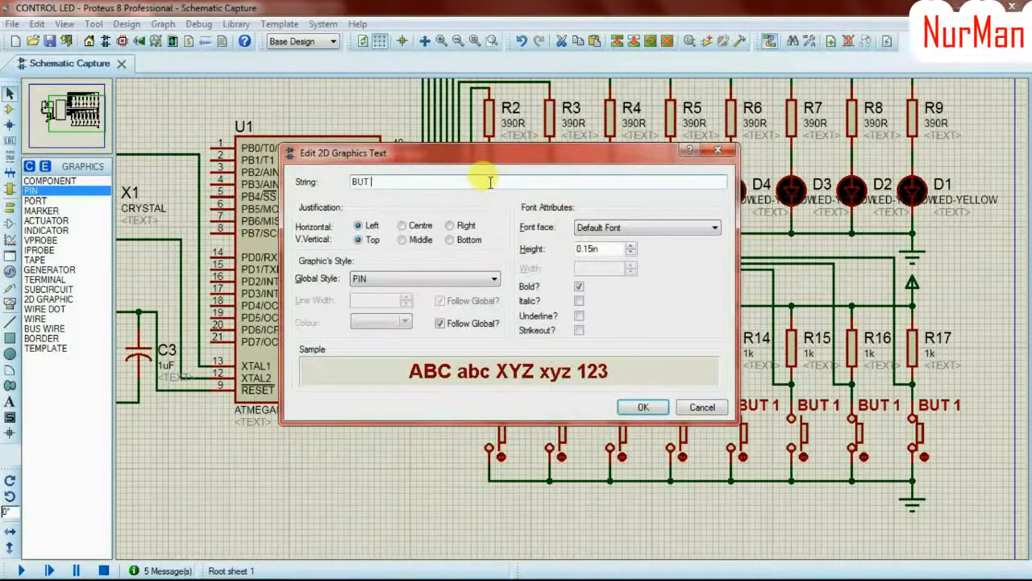
pyautogui.write('3')
pyautogui.press('Return')
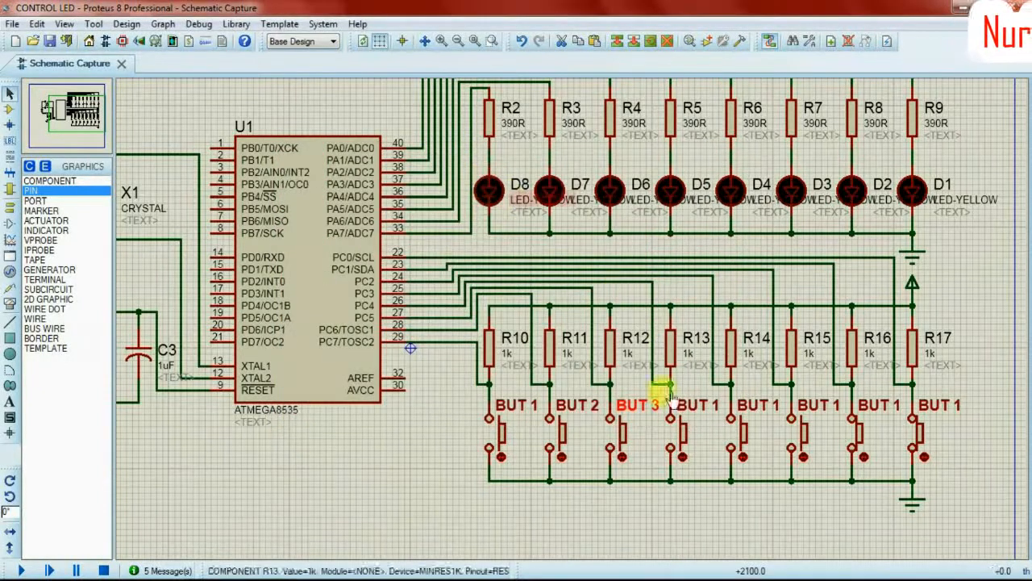
# Change the labels of the push buttons below R13 and R14 to "BUT 4" and "BUT 5" respectively.
pyautogui.doubleClick(698, 407)
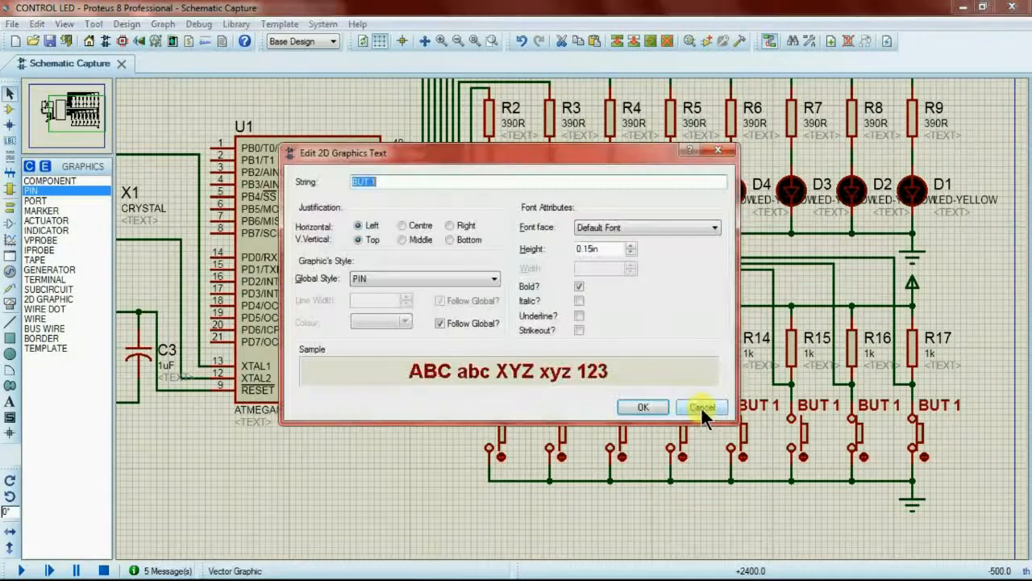
pyautogui.write('4')
pyautogui.press('Return')
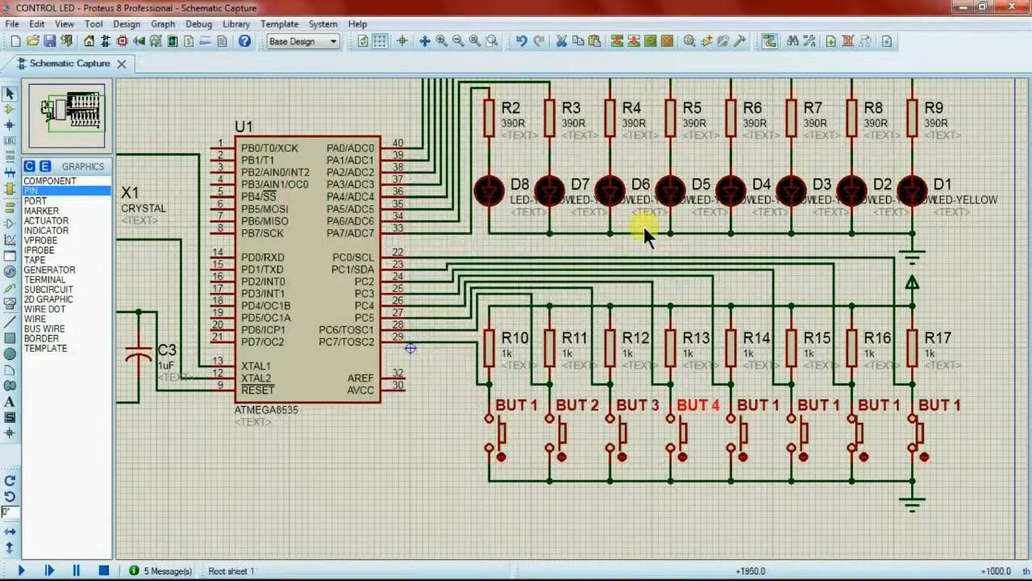
pyautogui.doubleClick(761, 408)
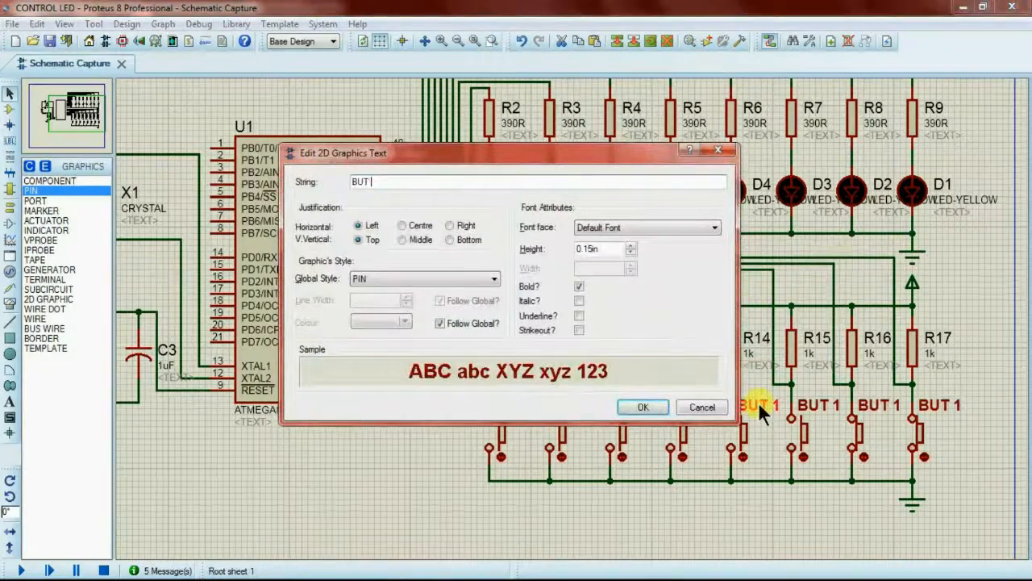
pyautogui.write('5')
pyautogui.press('Return')
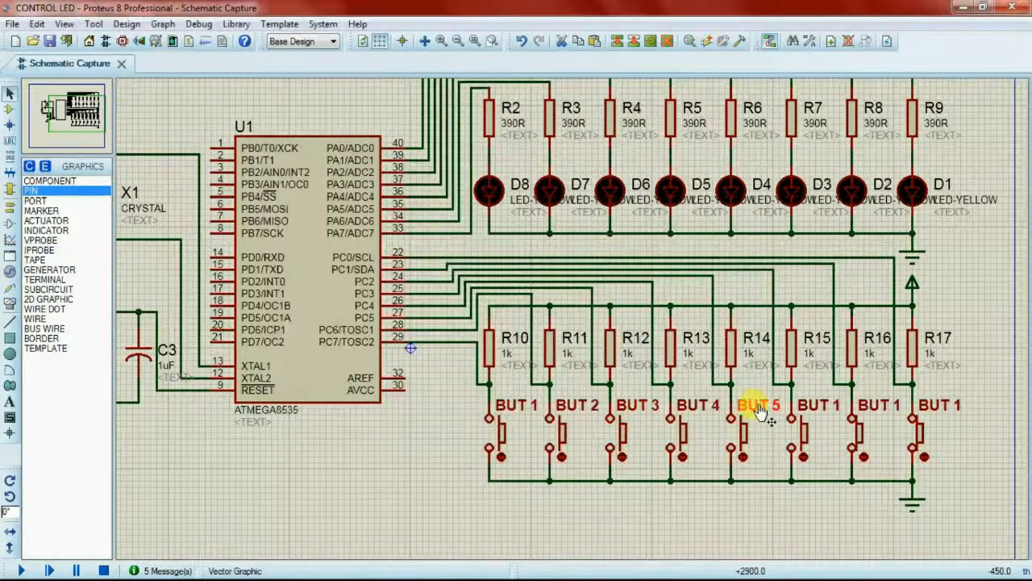
# Change the labels of the push buttons below R15 and R16 to "BUT 6" and "BUT 7" respectively.
pyautogui.doubleClick(814, 408)
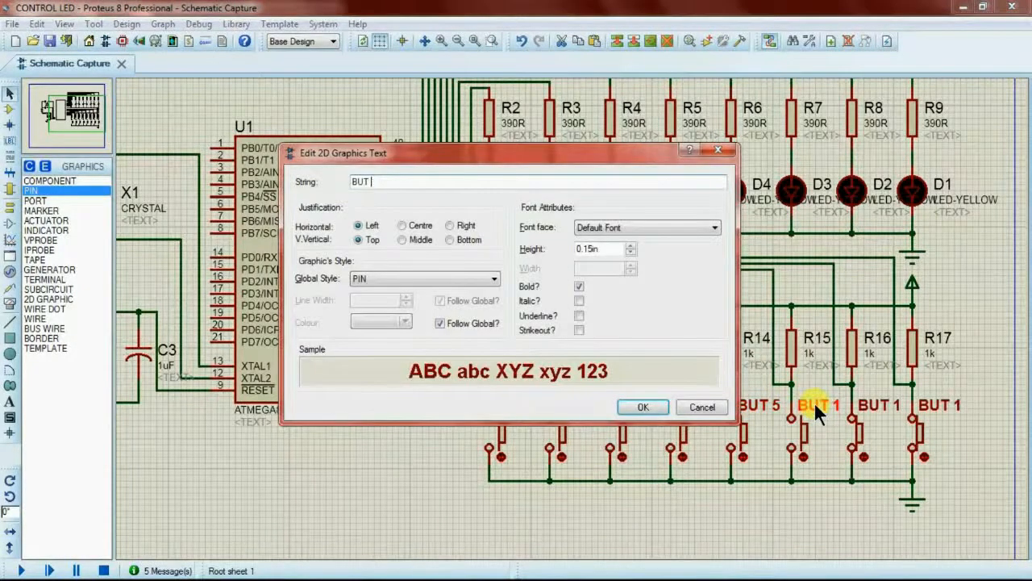
pyautogui.write('6')
pyautogui.press('Return')
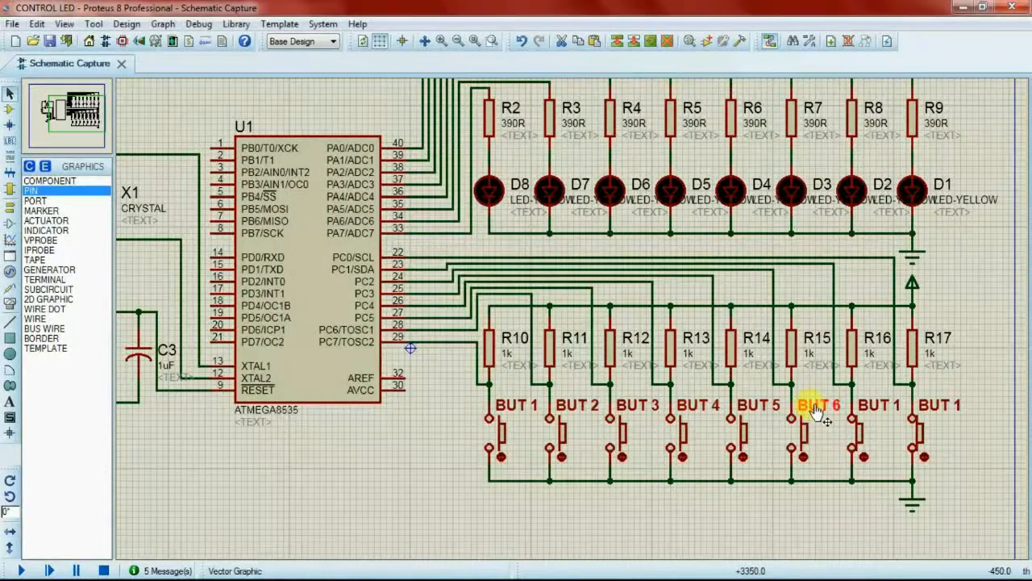
pyautogui.doubleClick(894, 406)
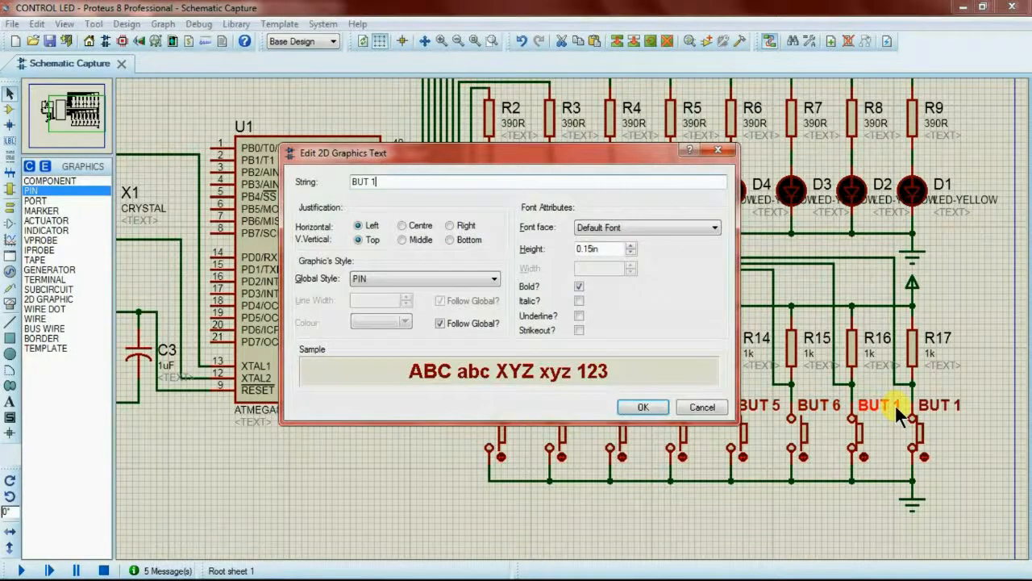
pyautogui.write('7')
pyautogui.press('Return')
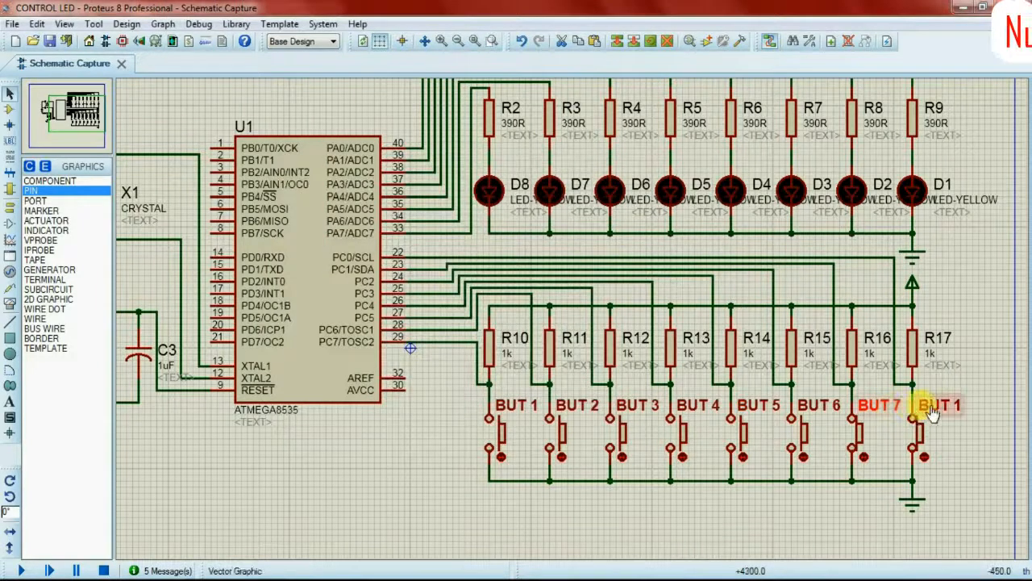
# Change the label text of the push button below R17 to "BUT 8".
pyautogui.doubleClick(933, 409)
pyautogui.write('BUT 8')
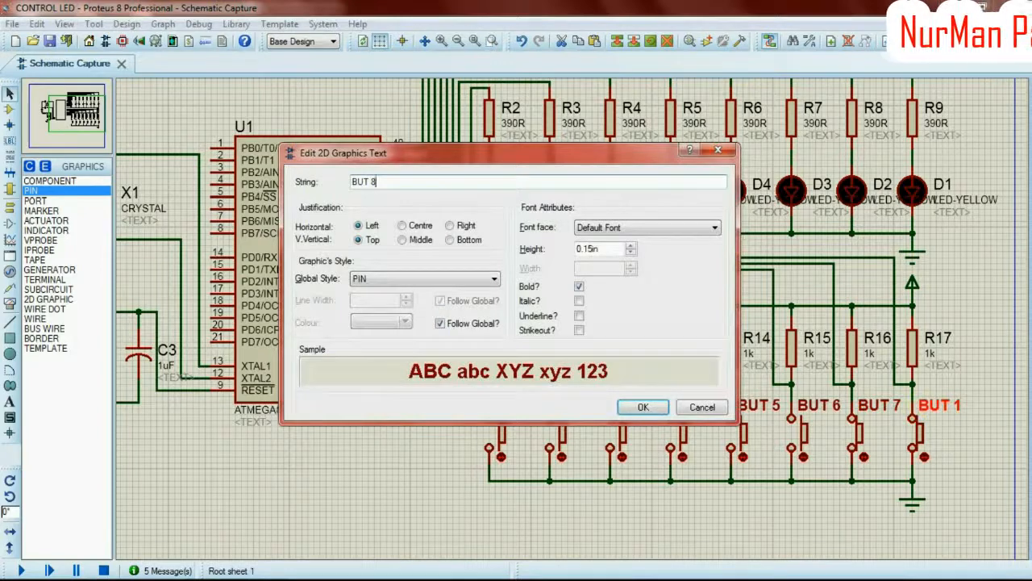
pyautogui.press('Return')
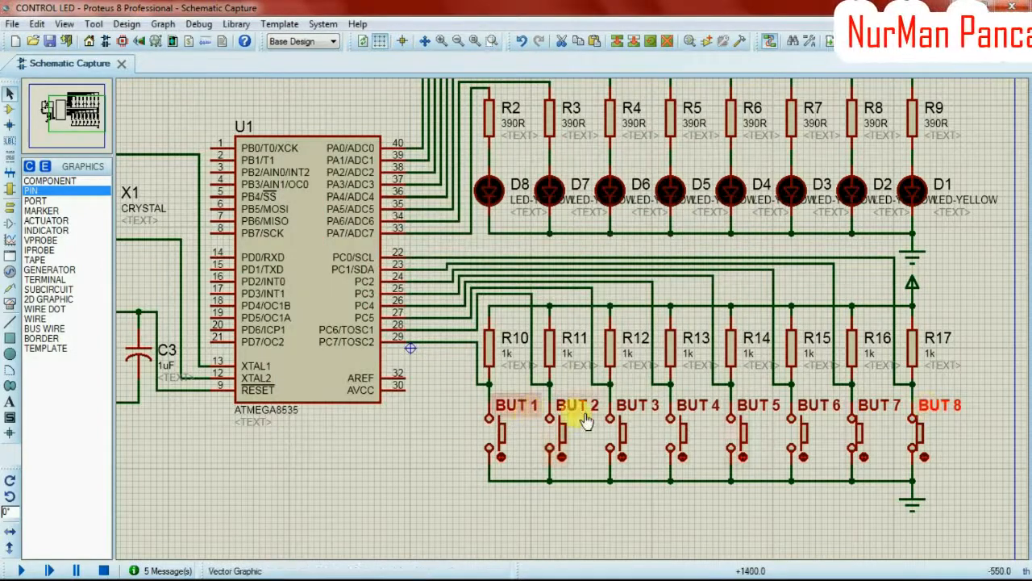
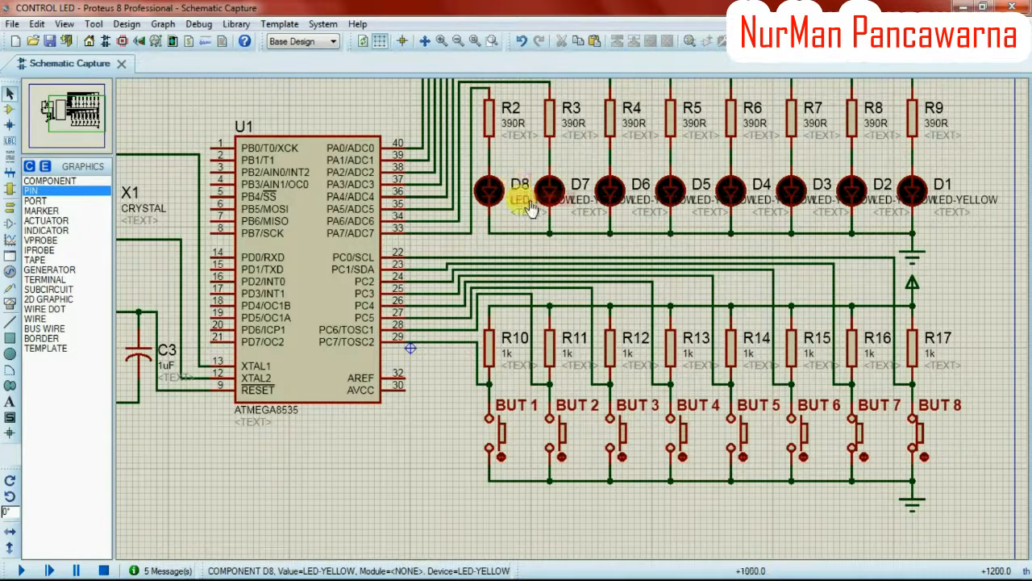
# Move the LED-YELLOW value labels and text placeholders of D8 and D7 to the empty area below U1.
pyautogui.click(530, 208)
pyautogui.moveTo(528, 199); pyautogui.dragTo(255, 484)
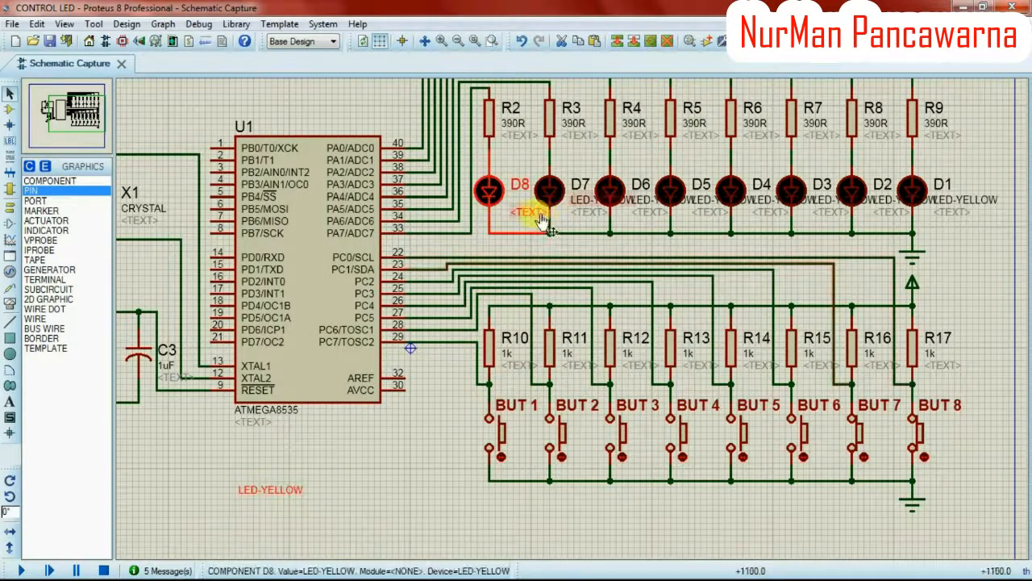
pyautogui.moveTo(539, 221); pyautogui.dragTo(274, 499)
pyautogui.moveTo(589, 207); pyautogui.dragTo(252, 483)
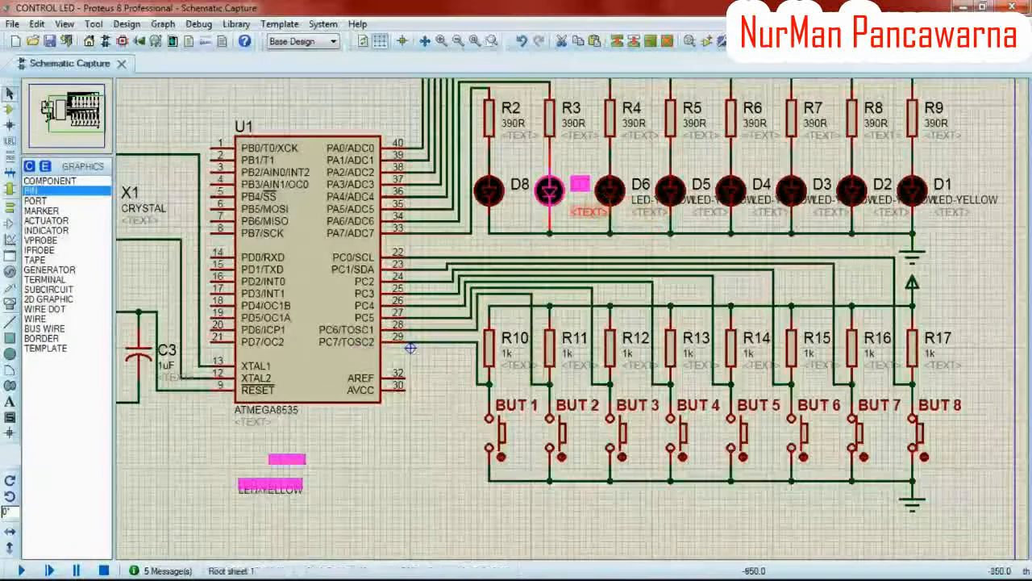
pyautogui.click(273, 488)
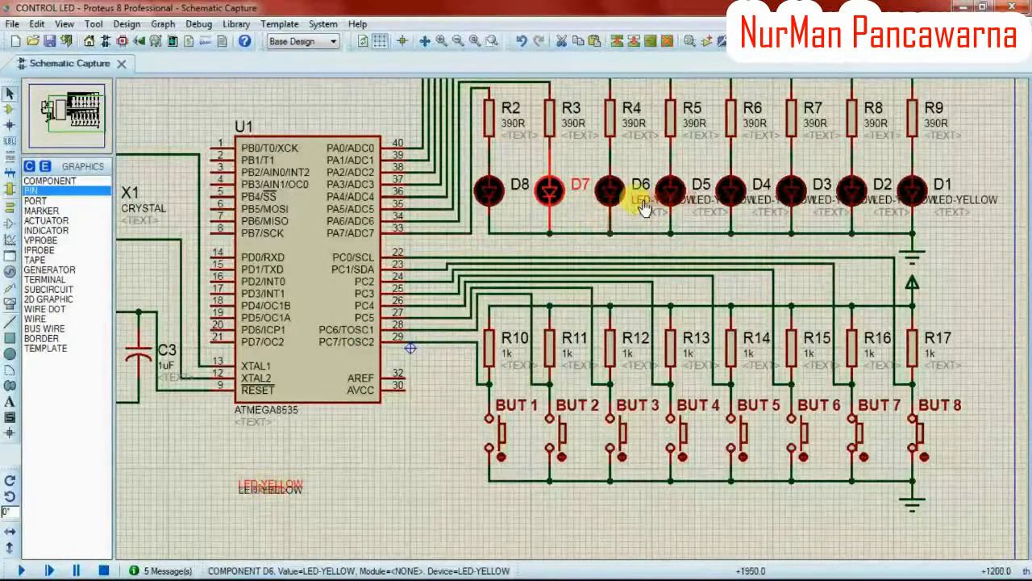
# Move the LED-YELLOW value labels and text placeholders of D6 and D5 onto the others below U1.
pyautogui.moveTo(643, 207); pyautogui.dragTo(259, 489)
pyautogui.moveTo(662, 212); pyautogui.dragTo(284, 487)
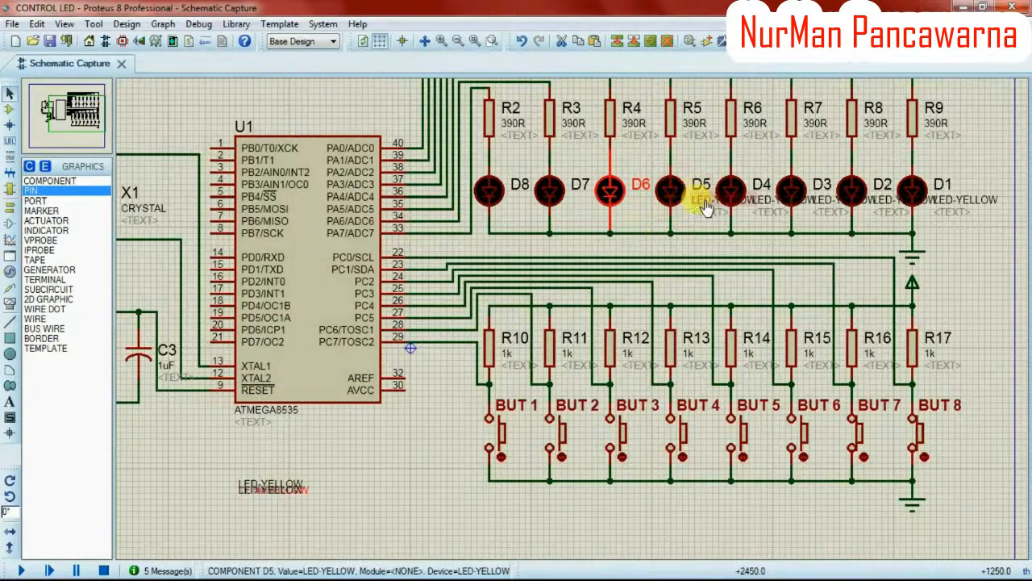
pyautogui.moveTo(715, 203); pyautogui.dragTo(253, 490)
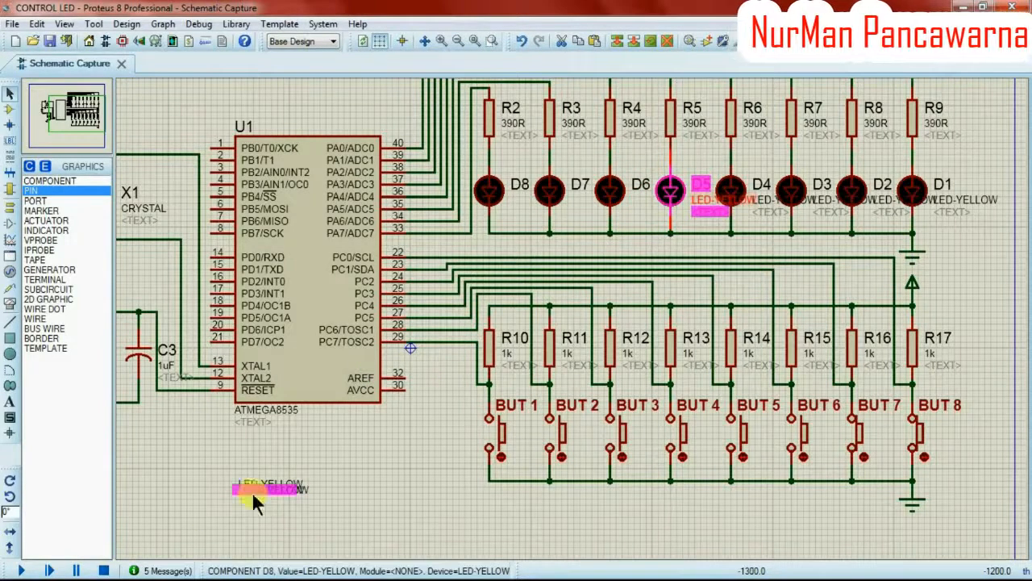
pyautogui.doubleClick(719, 211)
pyautogui.click(663, 106)
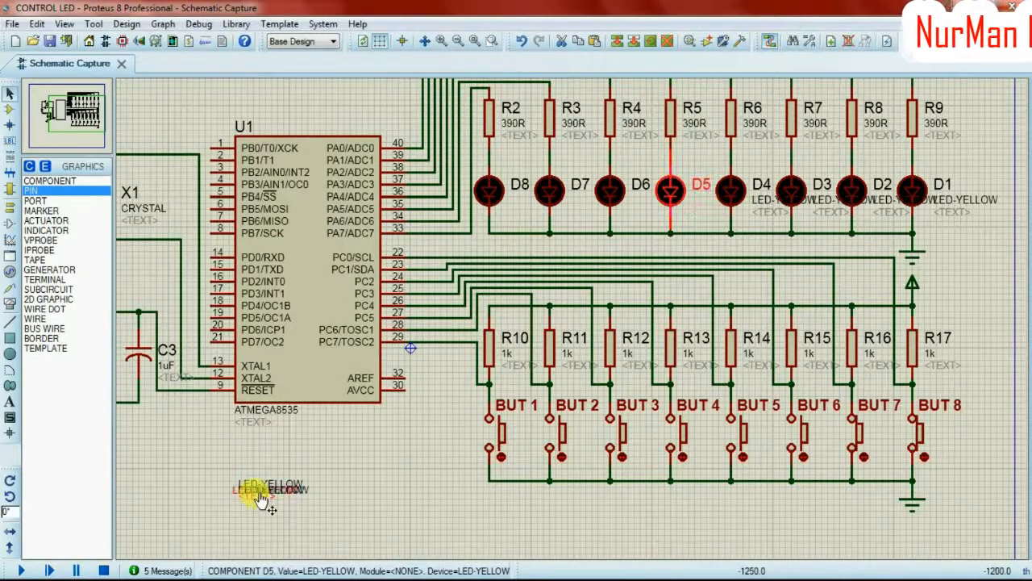
# Move the LED-YELLOW value labels and text placeholders of D4 and D3 to the pile below U1.
pyautogui.click(763, 200)
pyautogui.moveTo(766, 200); pyautogui.dragTo(252, 489)
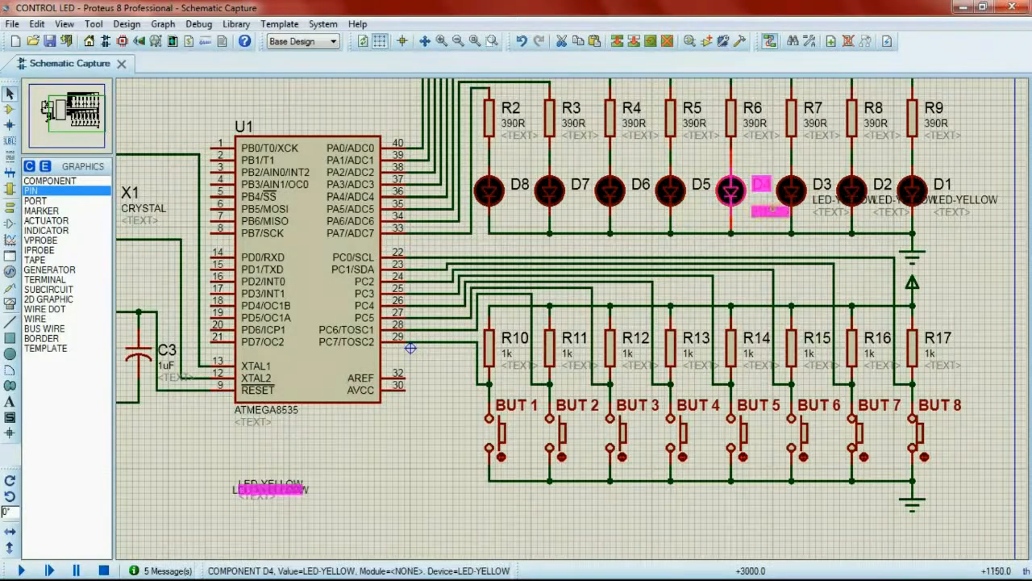
pyautogui.click(334, 438)
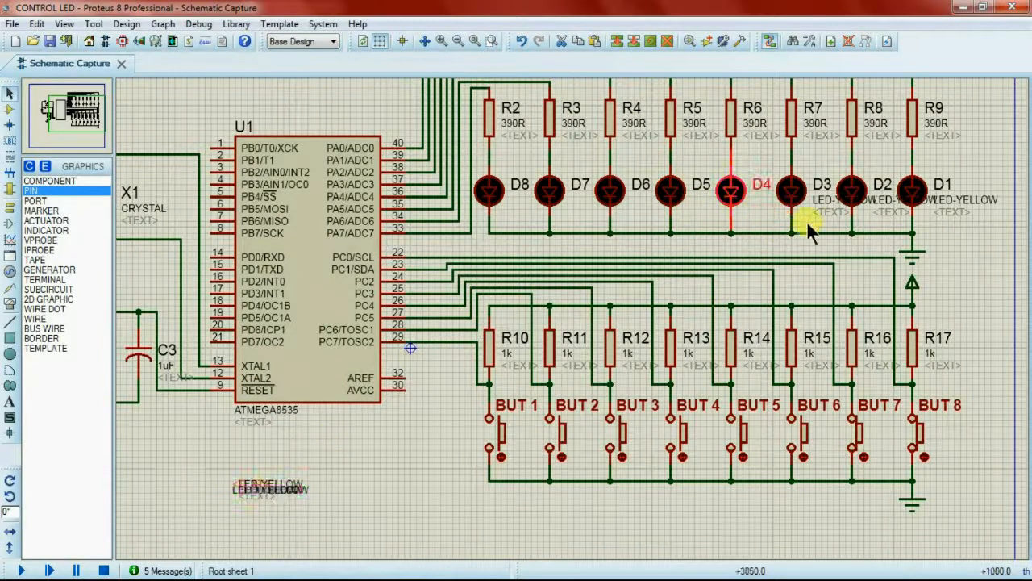
pyautogui.click(827, 202)
pyautogui.moveTo(827, 202); pyautogui.dragTo(253, 495)
pyautogui.moveTo(844, 211); pyautogui.dragTo(536, 380)
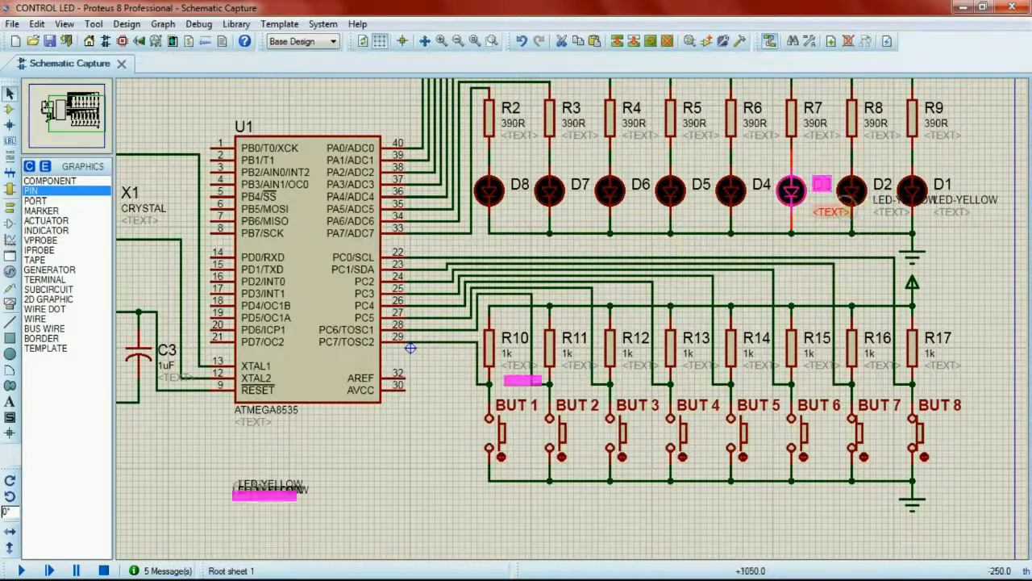
pyautogui.moveTo(366, 434); pyautogui.dragTo(270, 492)
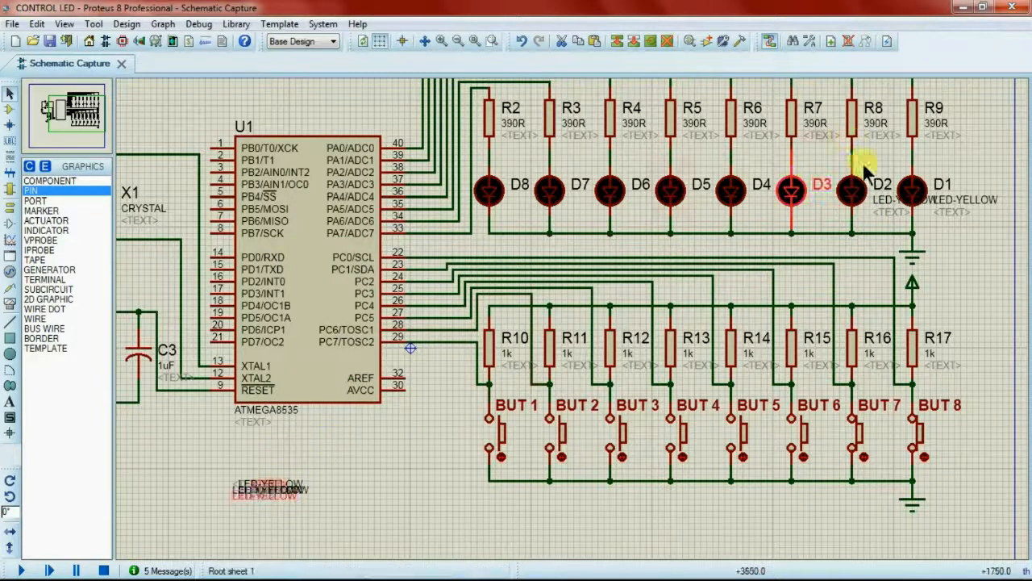
# Move the LED-YELLOW value labels and text placeholders of D2 and D1 to the pile below U1.
pyautogui.click(893, 208)
pyautogui.moveTo(893, 208); pyautogui.dragTo(251, 486)
pyautogui.moveTo(893, 216); pyautogui.dragTo(270, 495)
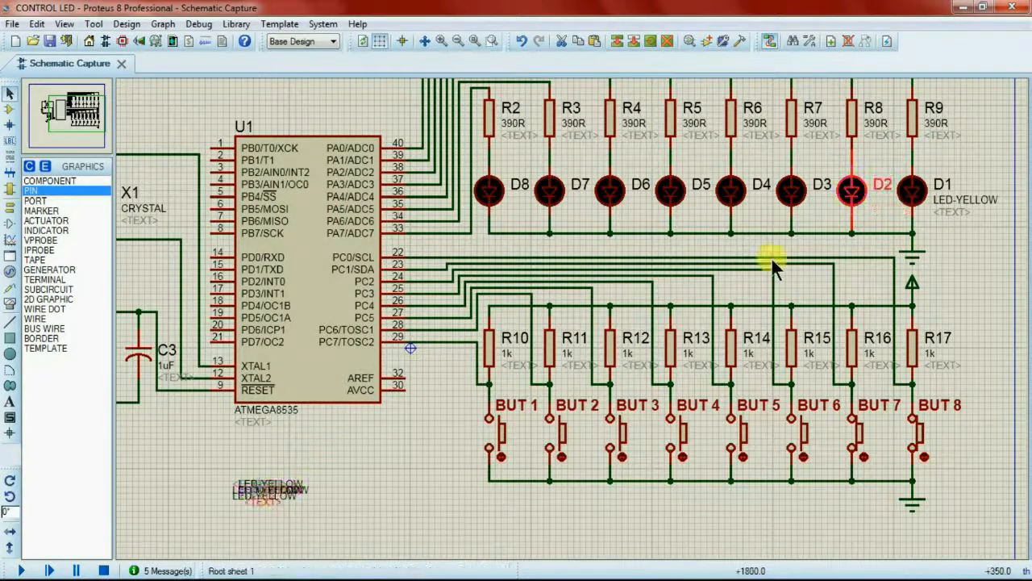
pyautogui.click(946, 223)
pyautogui.moveTo(946, 211); pyautogui.dragTo(261, 492)
pyautogui.moveTo(946, 213); pyautogui.dragTo(266, 490)
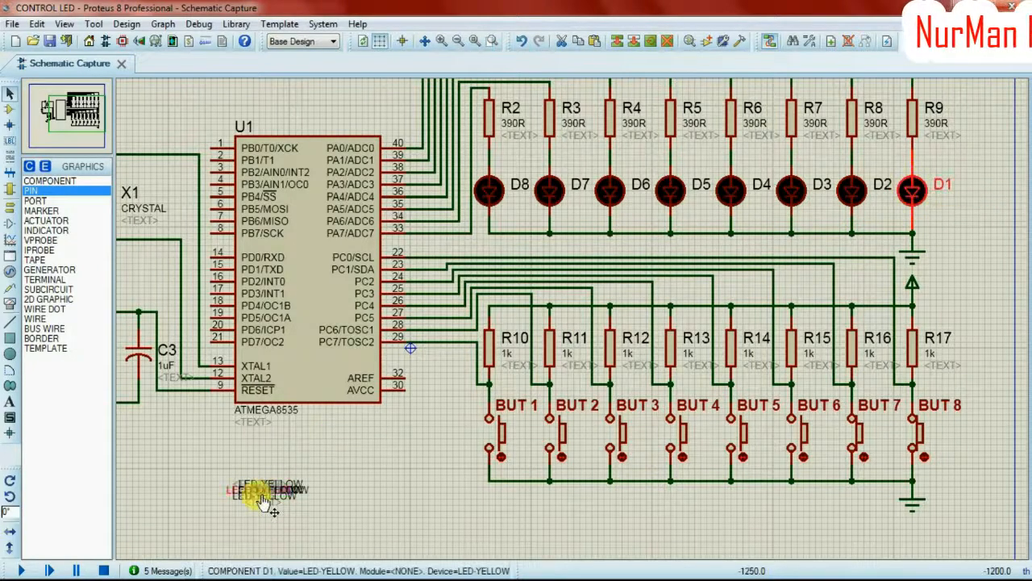
# Hide the schematic grid and test the BUT 8 push button in a short simulation run.
pyautogui.click(385, 42)
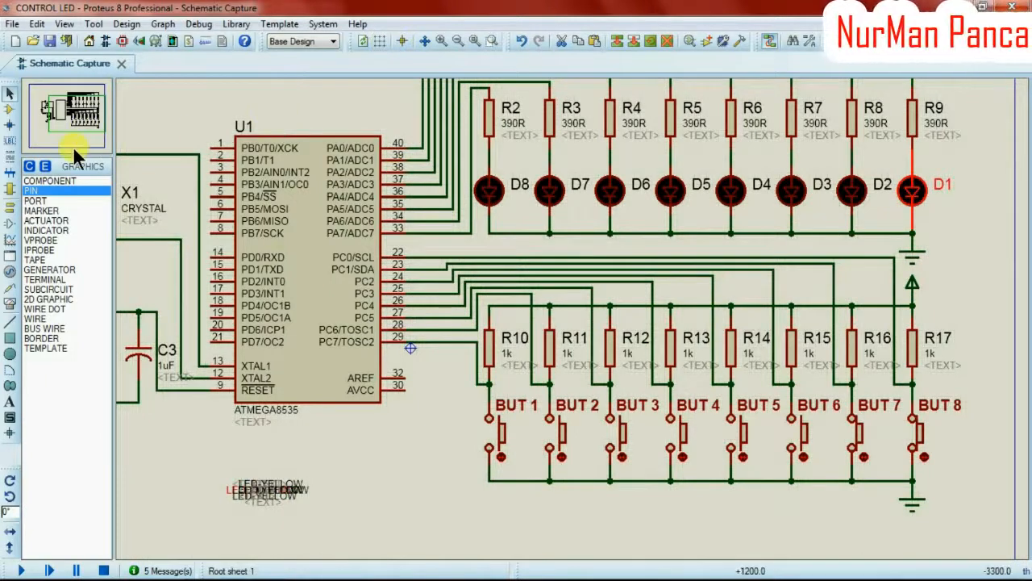
pyautogui.click(21, 570)
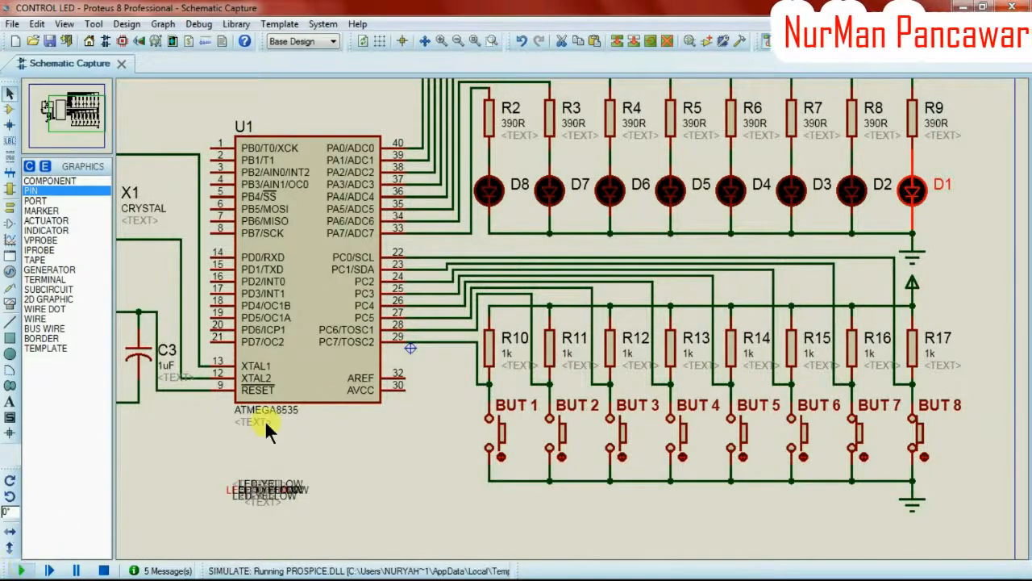
pyautogui.click(924, 454)
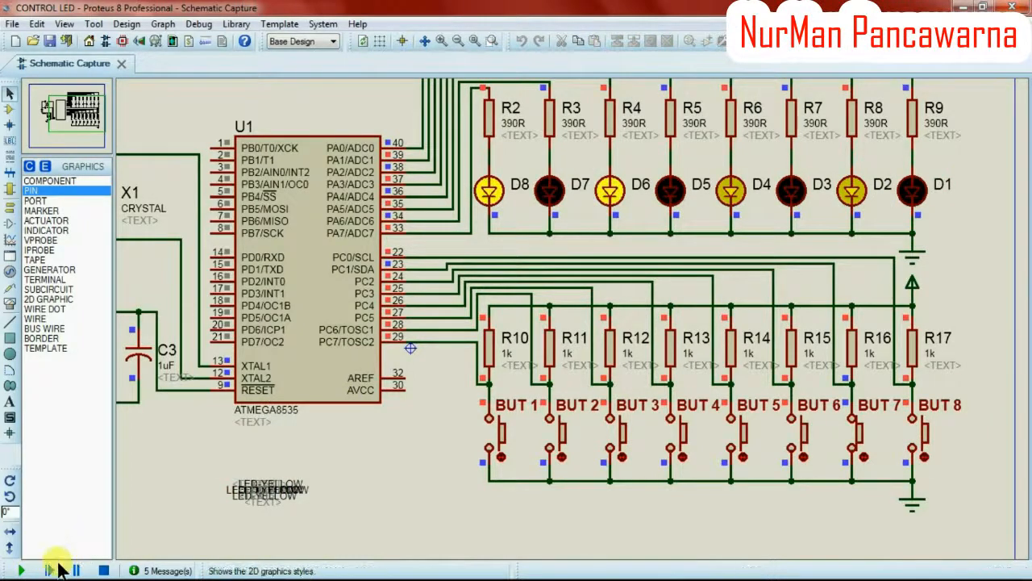
pyautogui.click(105, 570)
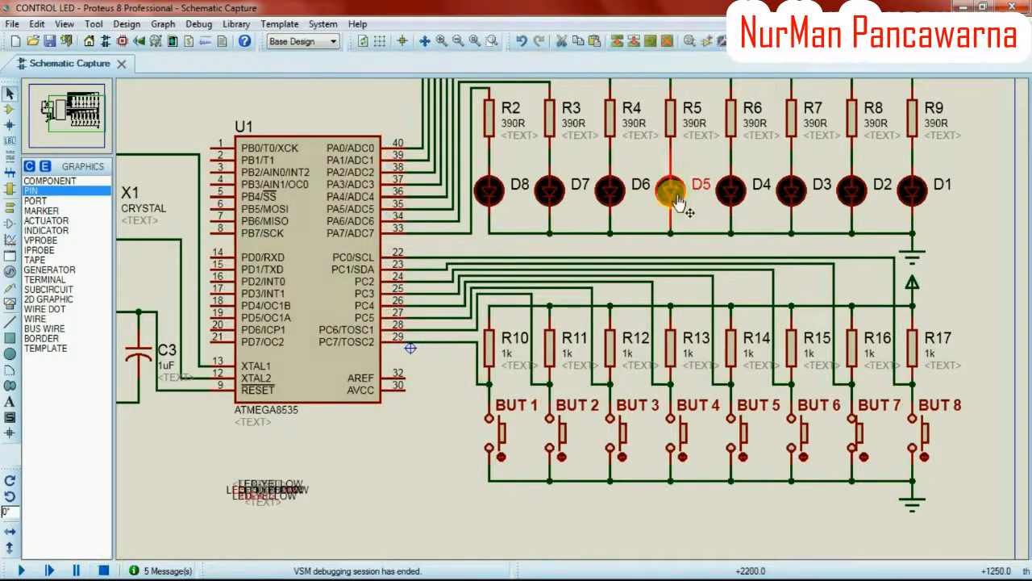
# Edit the forward voltage of LEDs D5, D4 and D3 in their component properties.
pyautogui.doubleClick(671, 189)
pyautogui.click(444, 236)
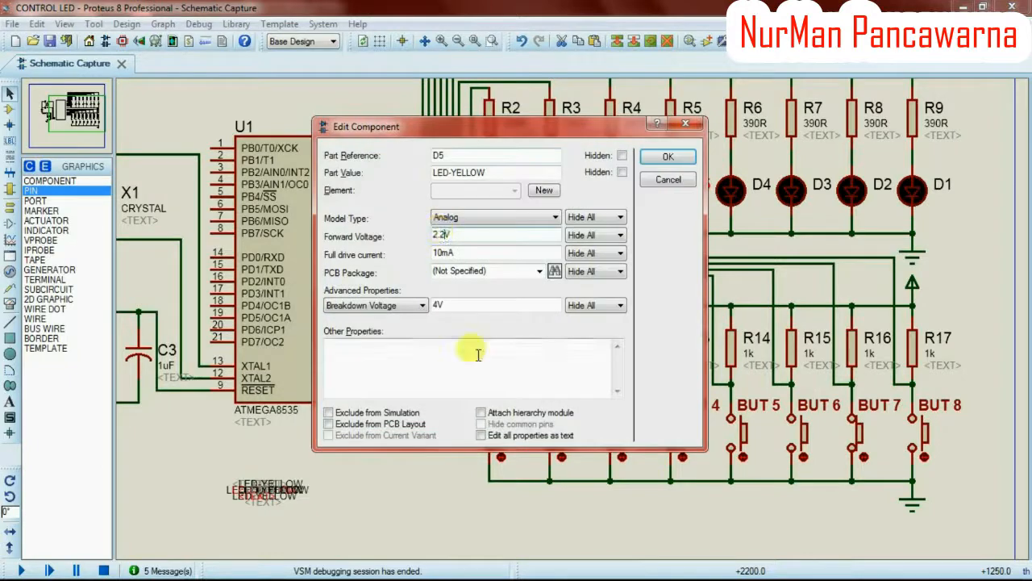
pyautogui.press('Return')
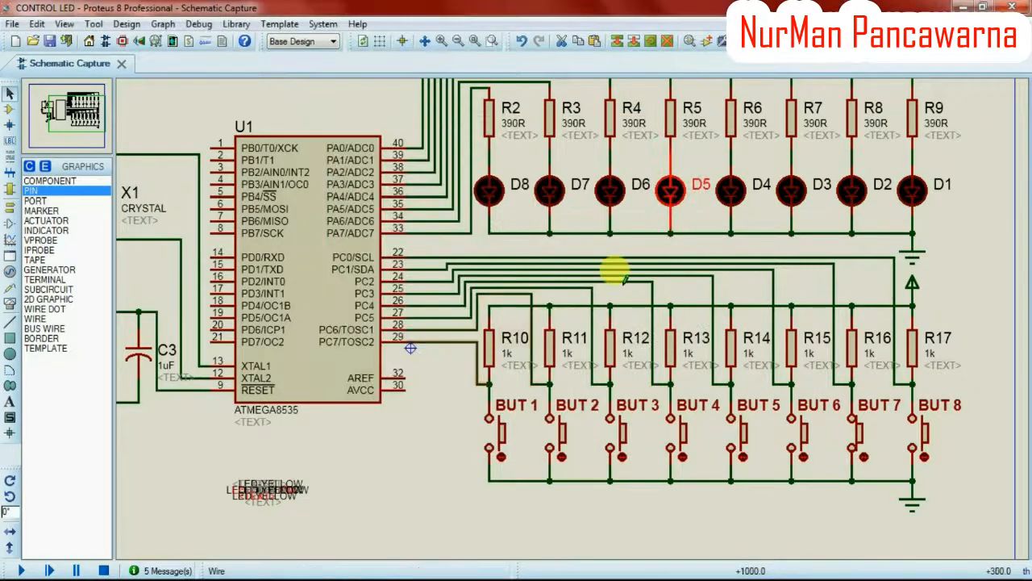
pyautogui.doubleClick(731, 189)
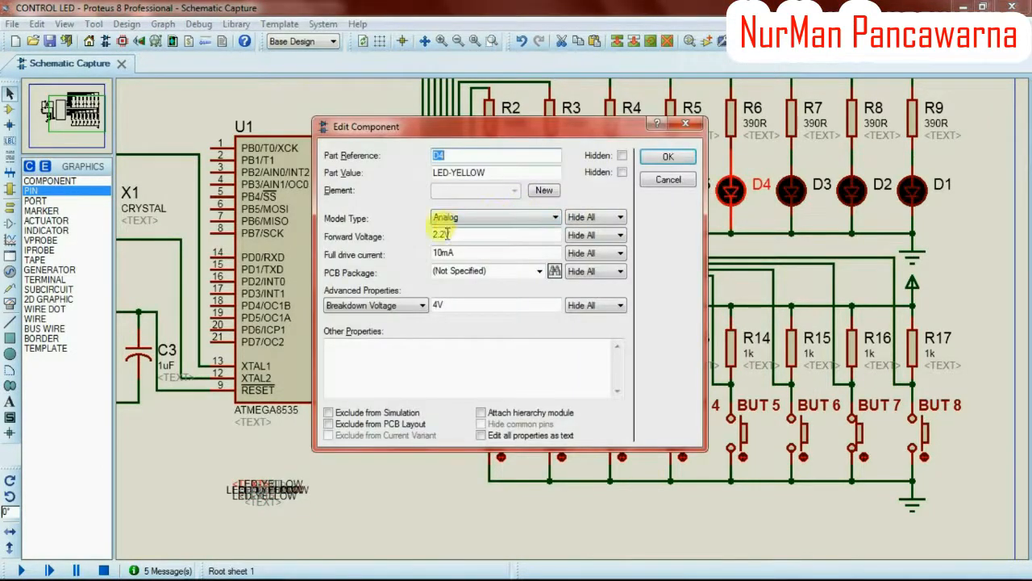
pyautogui.press('Return')
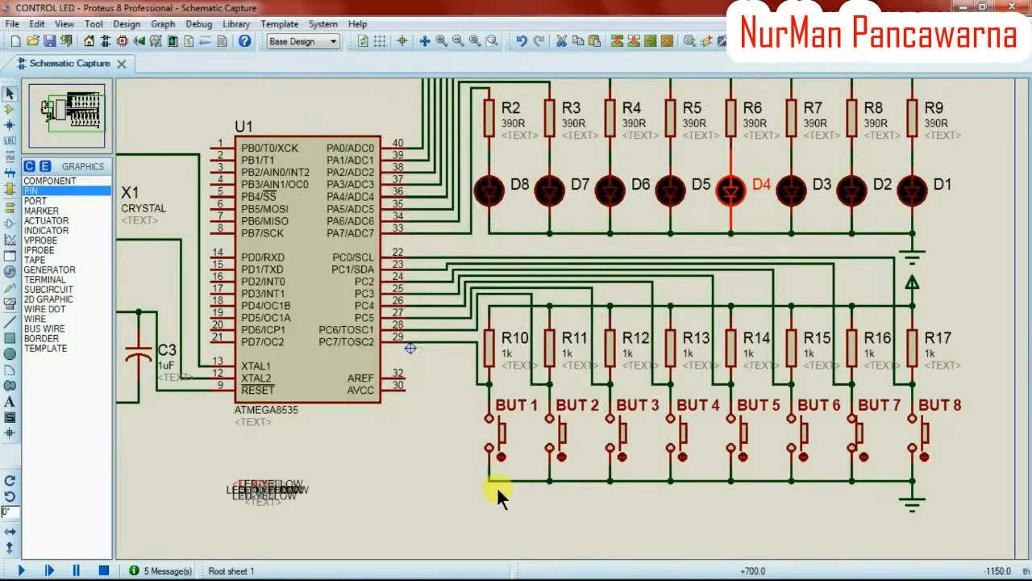
pyautogui.doubleClick(787, 192)
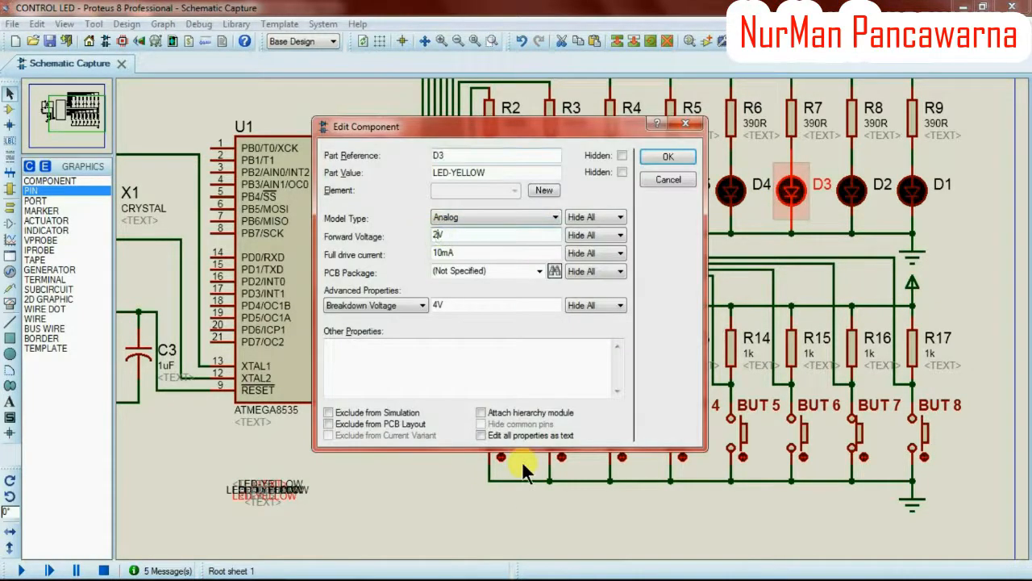
pyautogui.press('Return')
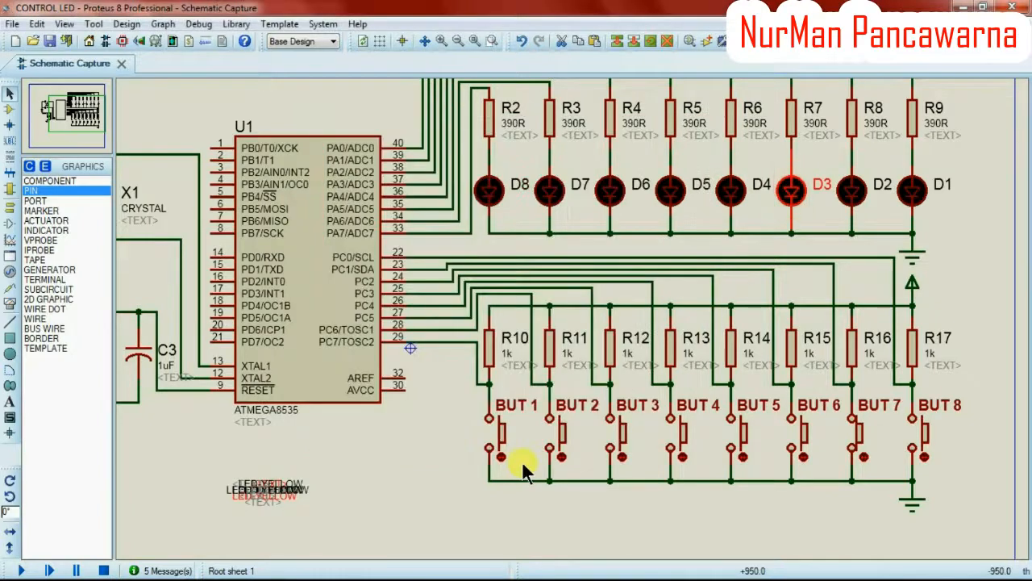
# Edit the forward voltage of LEDs D2 and D1 in their component properties.
pyautogui.doubleClick(847, 208)
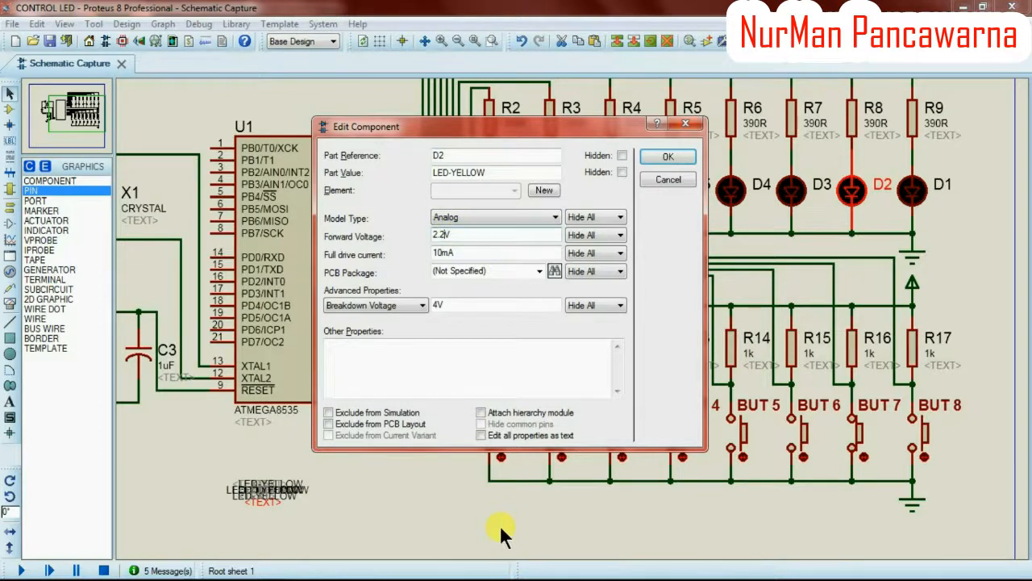
pyautogui.write('1')
pyautogui.press('Return')
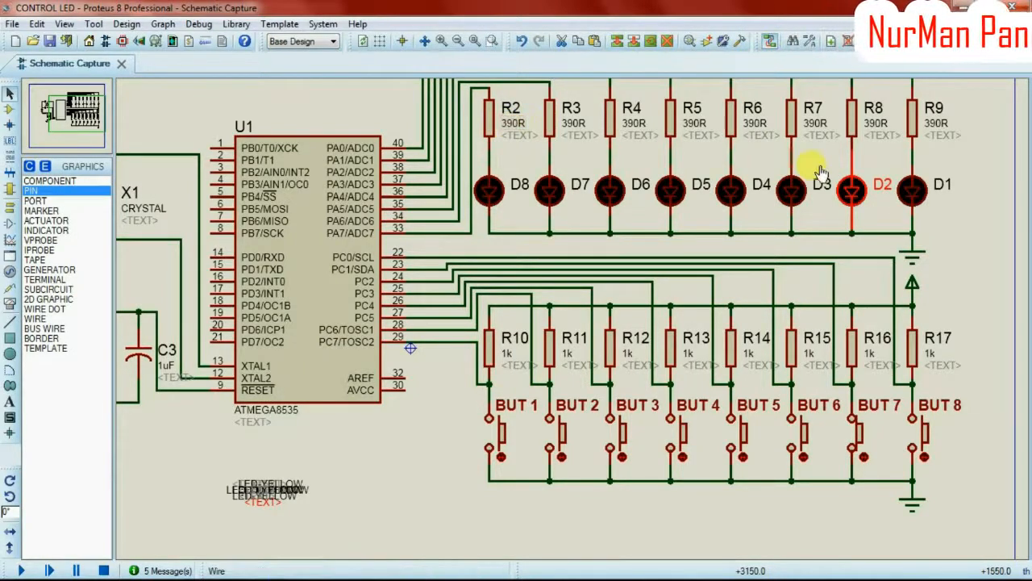
pyautogui.doubleClick(912, 188)
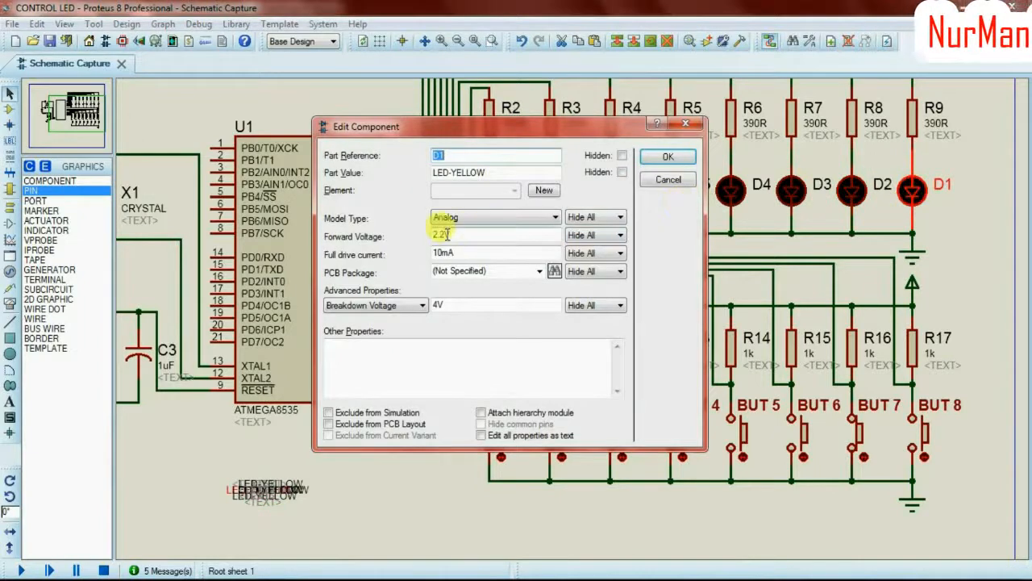
pyautogui.click(668, 151)
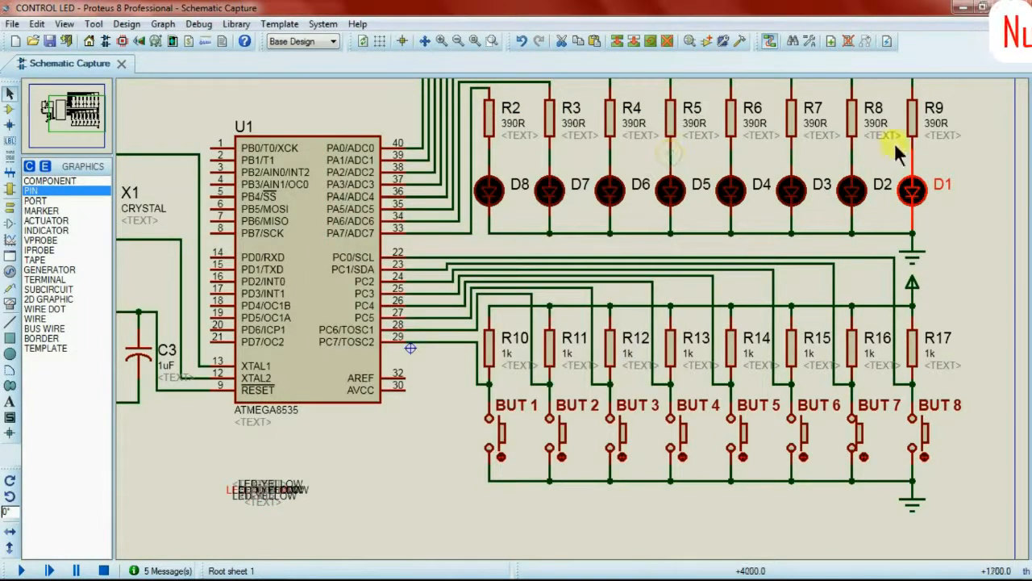
# Set the value of resistor R9 to 200R and test BUT 8 in a short simulation run.
pyautogui.doubleClick(935, 125)
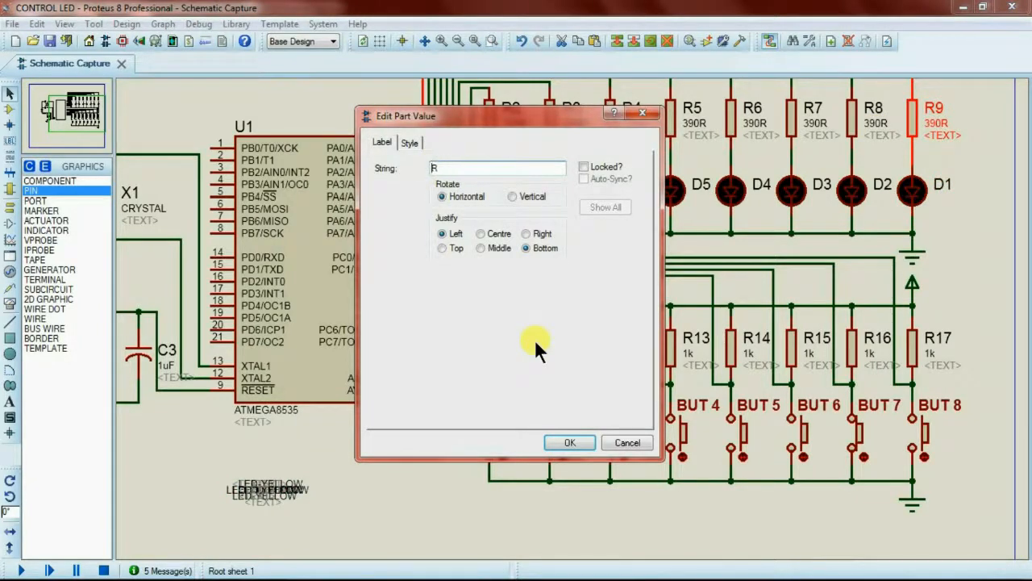
pyautogui.click(569, 443)
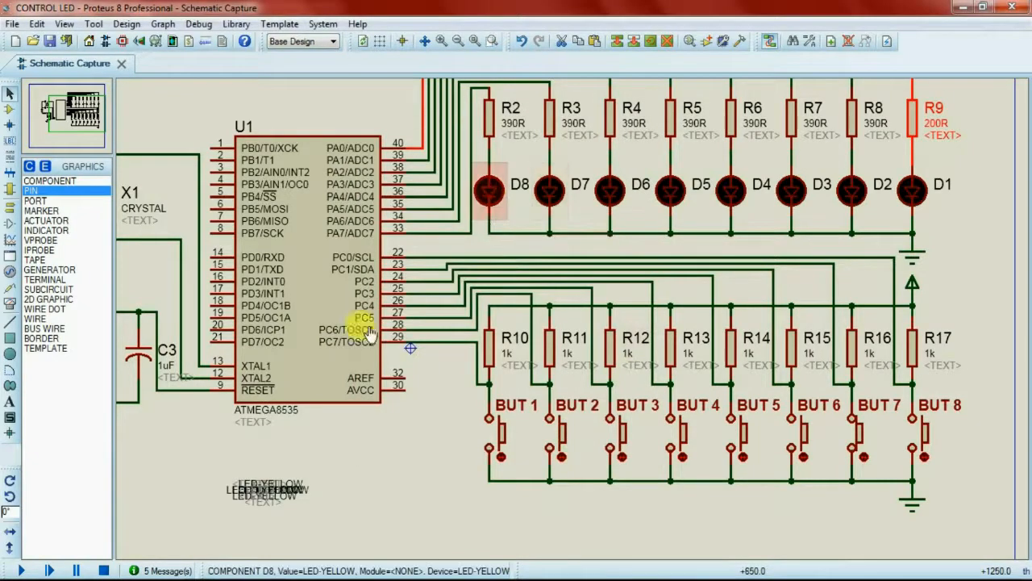
pyautogui.click(24, 569)
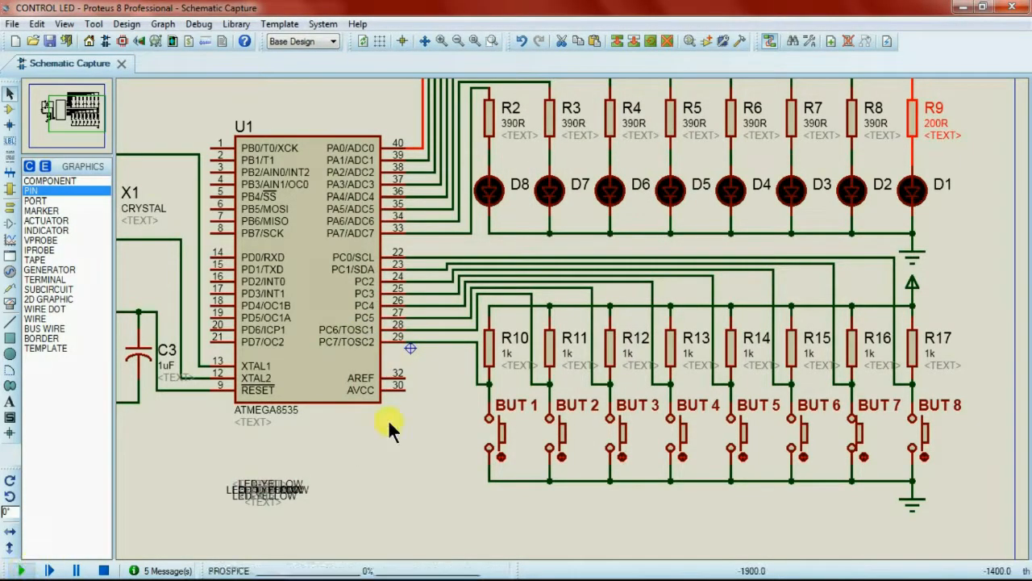
pyautogui.click(926, 457)
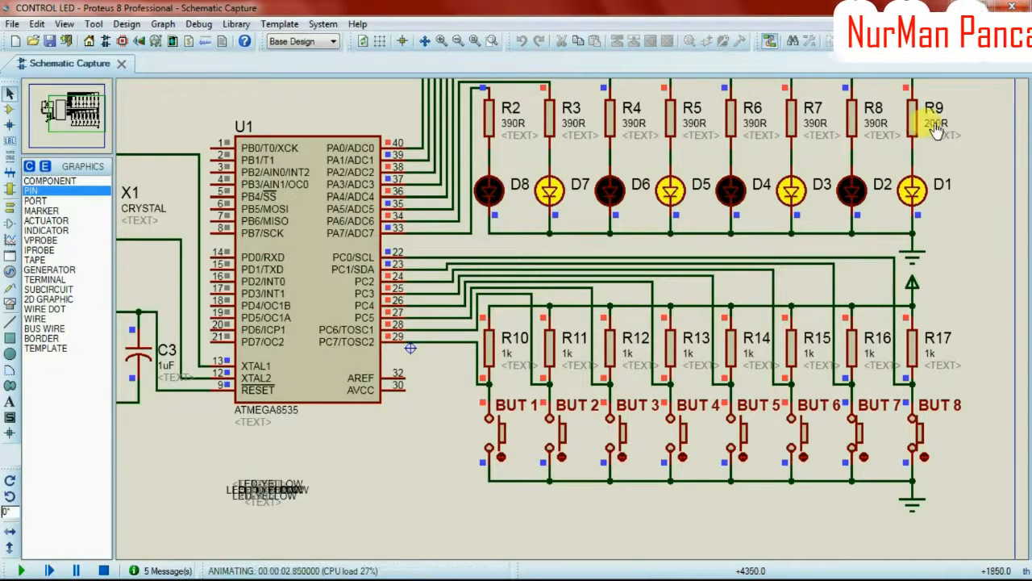
pyautogui.click(104, 571)
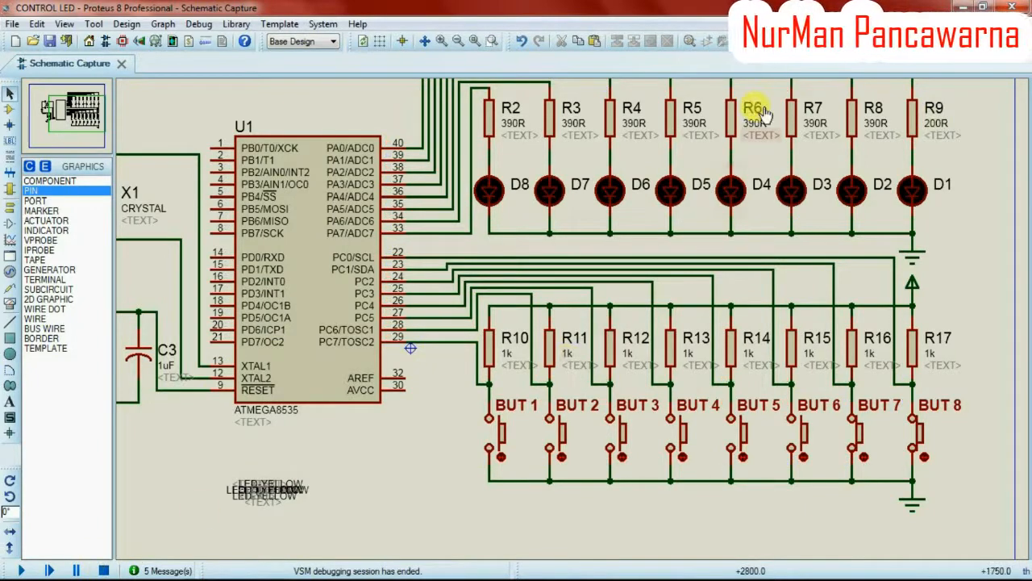
# Set the value of resistor R9 to 390R.
pyautogui.doubleClick(942, 127)
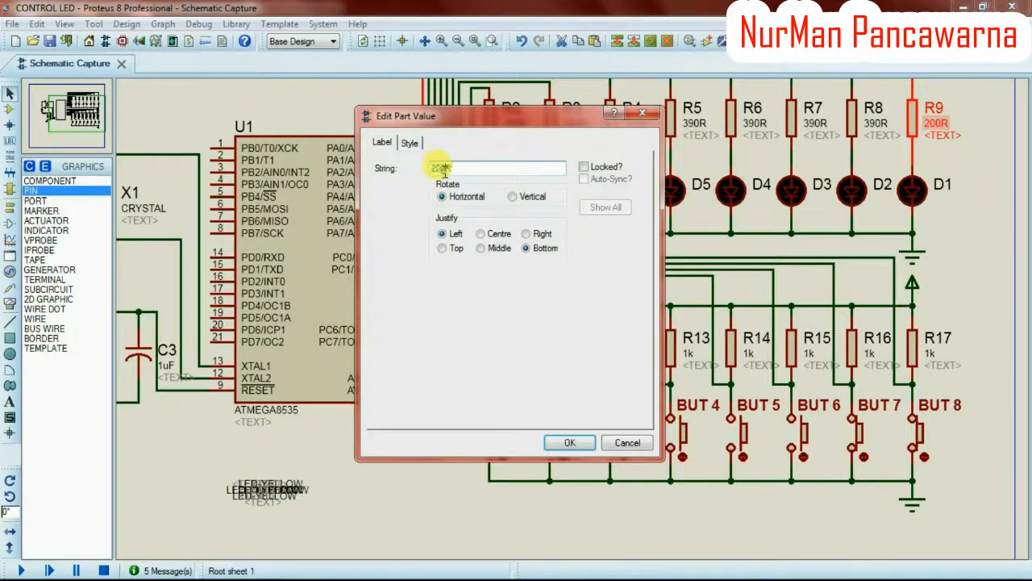
pyautogui.click(443, 170)
pyautogui.press('BackSpace')
pyautogui.press('BackSpace')
pyautogui.press('BackSpace')
pyautogui.write('39')
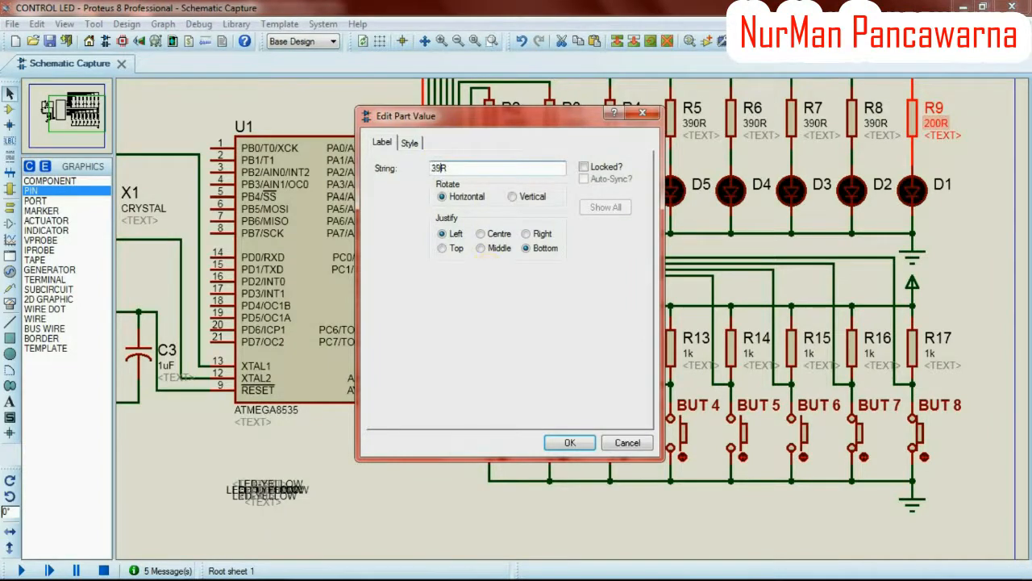
pyautogui.click(565, 442)
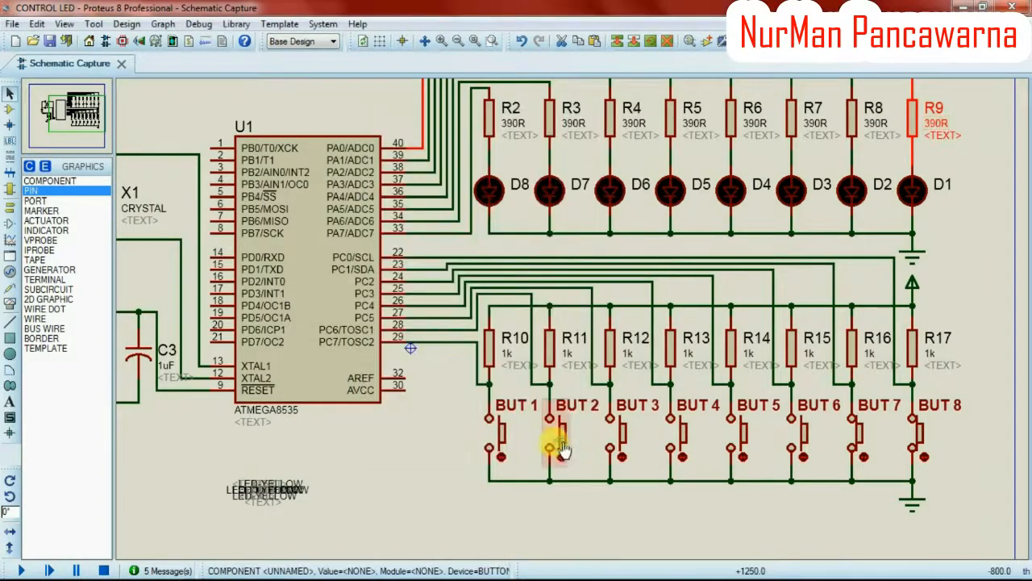
# Edit the forward voltage of LED D1 and check its brightness in a short simulation run.
pyautogui.doubleClick(913, 194)
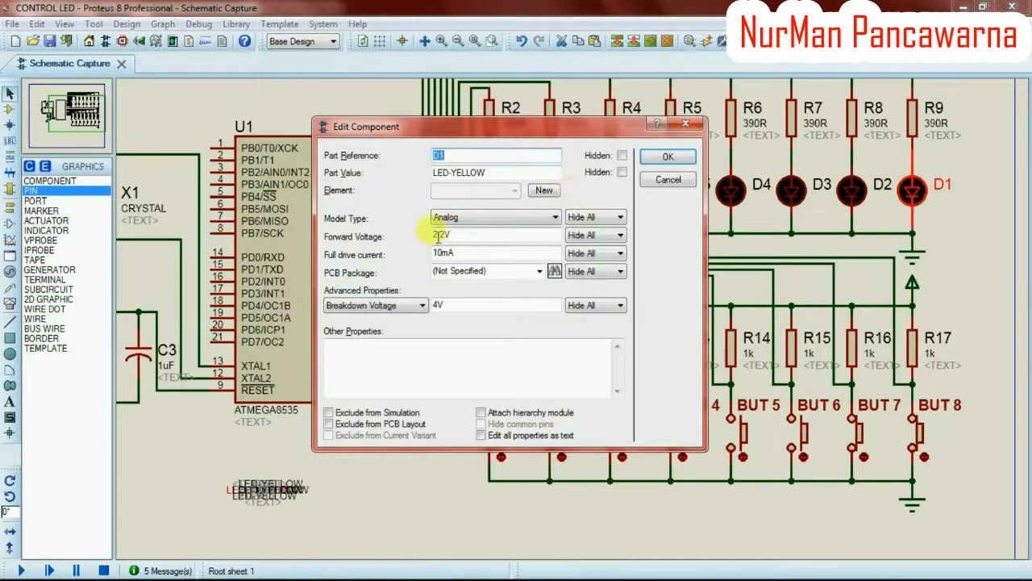
pyautogui.click(667, 156)
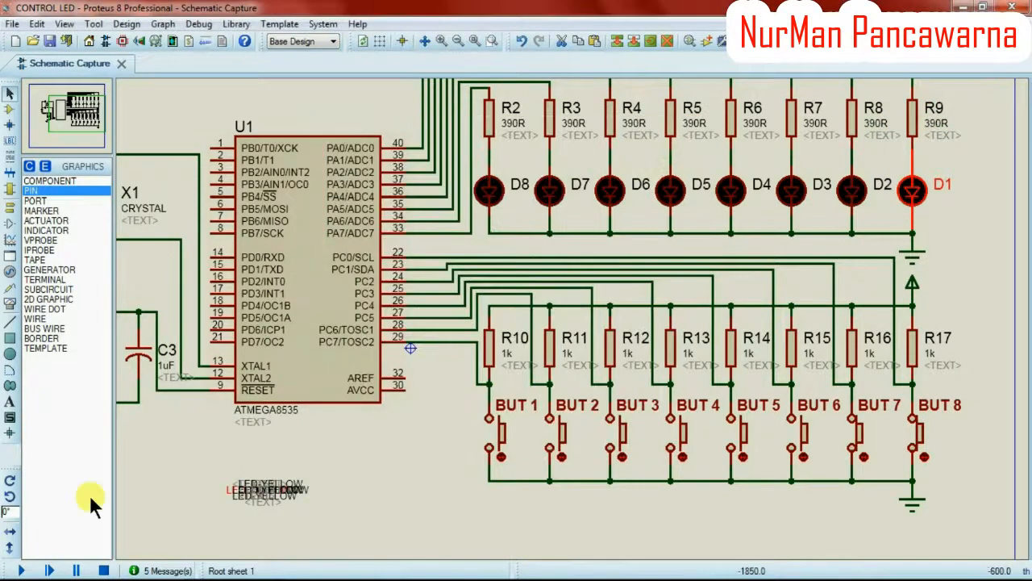
pyautogui.click(22, 571)
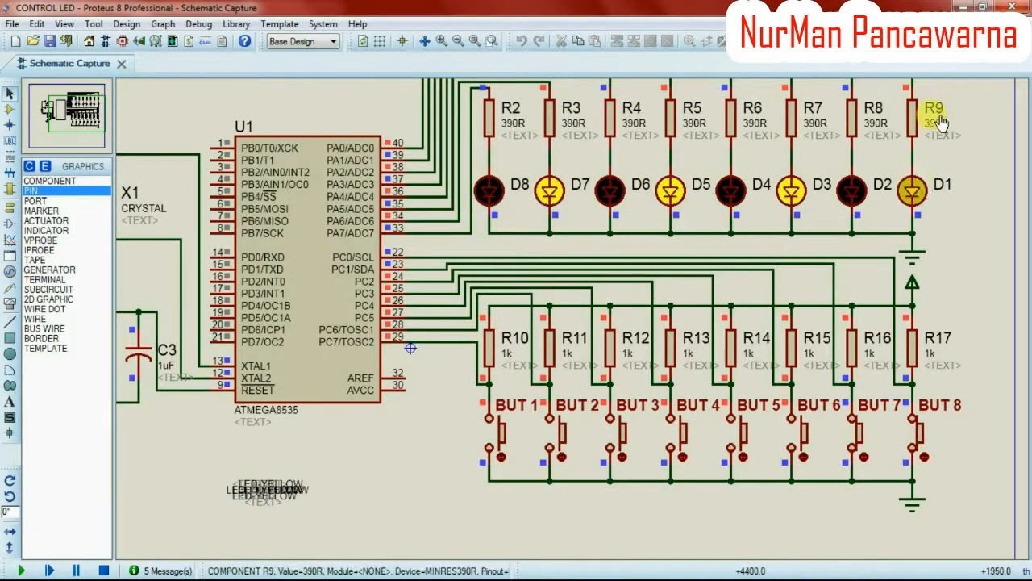
pyautogui.click(103, 570)
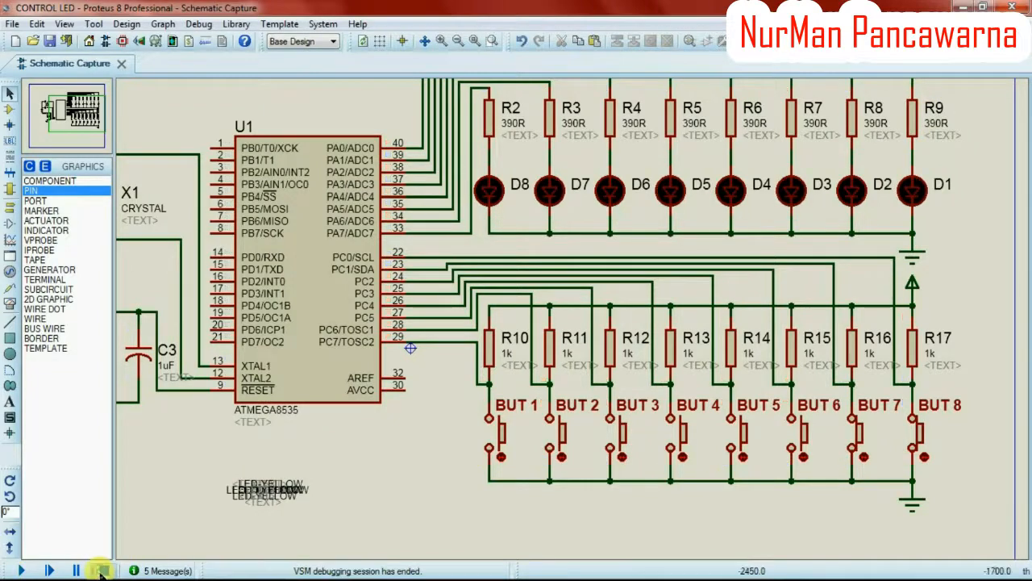
# Readjust the forward voltage of LED D1, restart the simulation and open the latched buttons BUT 8 and BUT 7.
pyautogui.doubleClick(910, 191)
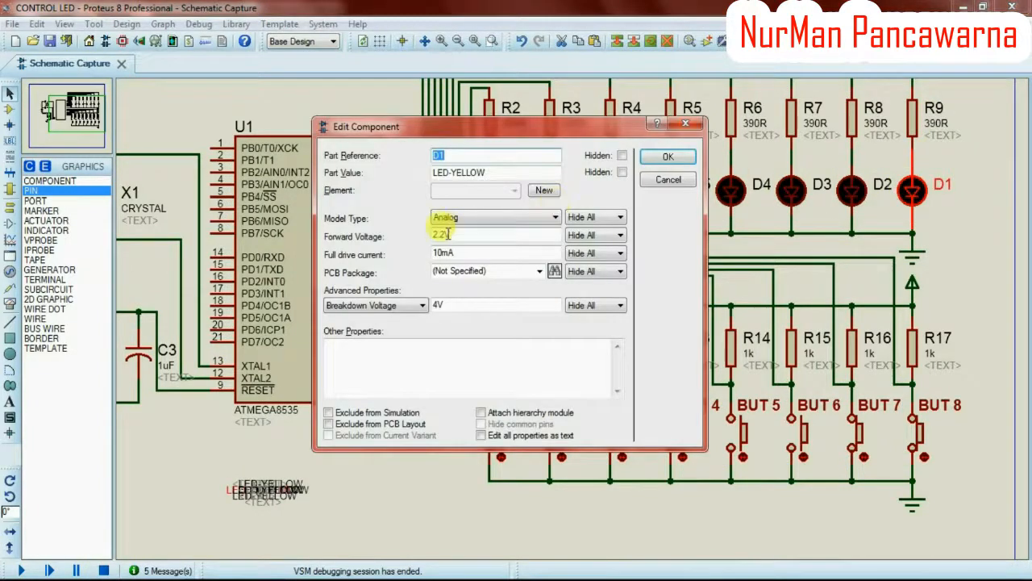
pyautogui.press('Return')
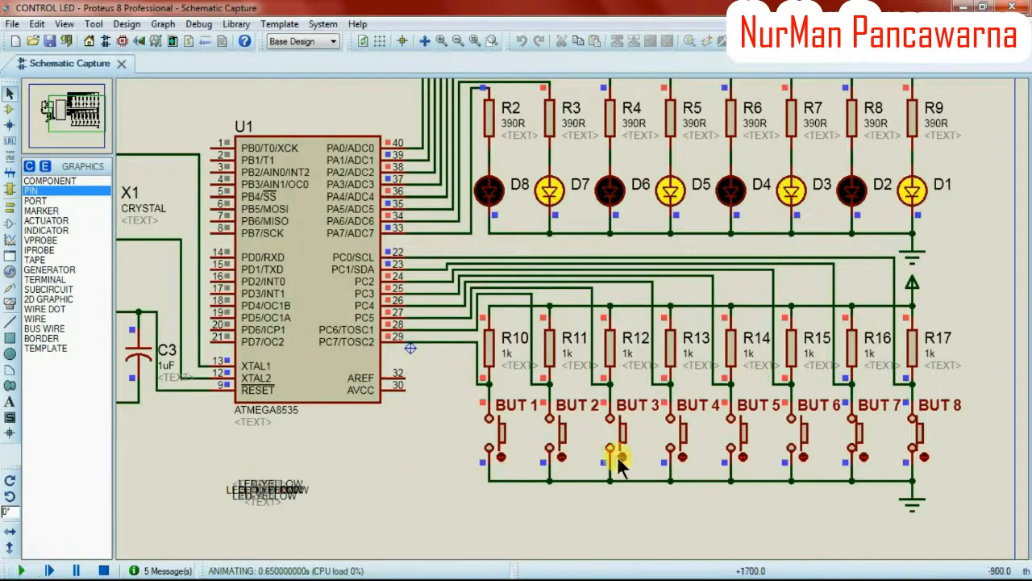
pyautogui.click(925, 457)
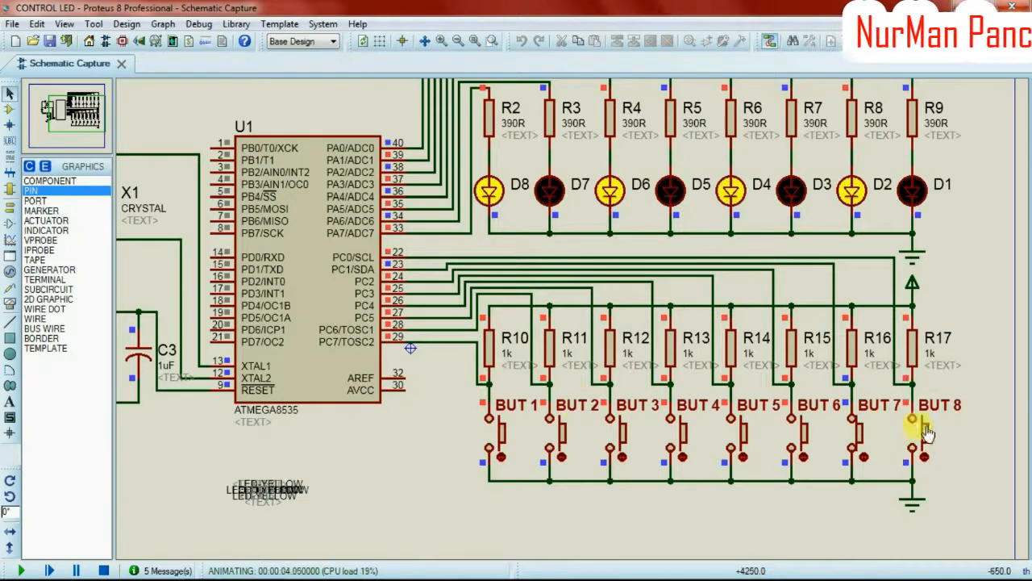
pyautogui.click(864, 456)
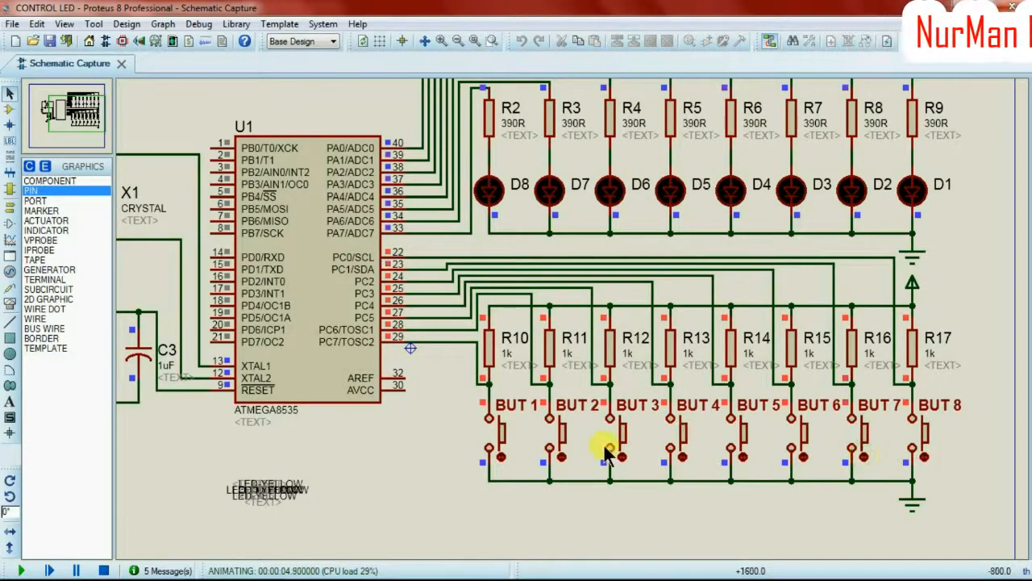
# Latch BUT 1 through BUT 8 closed one after another to test the LED patterns, and stop the simulation.
pyautogui.click(501, 457)
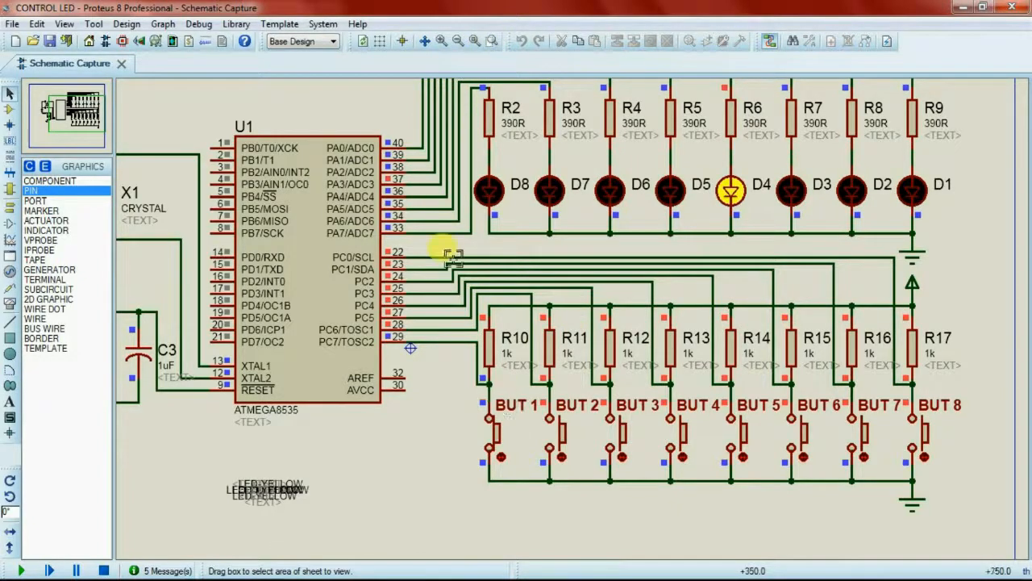
pyautogui.moveTo(399, 94); pyautogui.dragTo(983, 491)
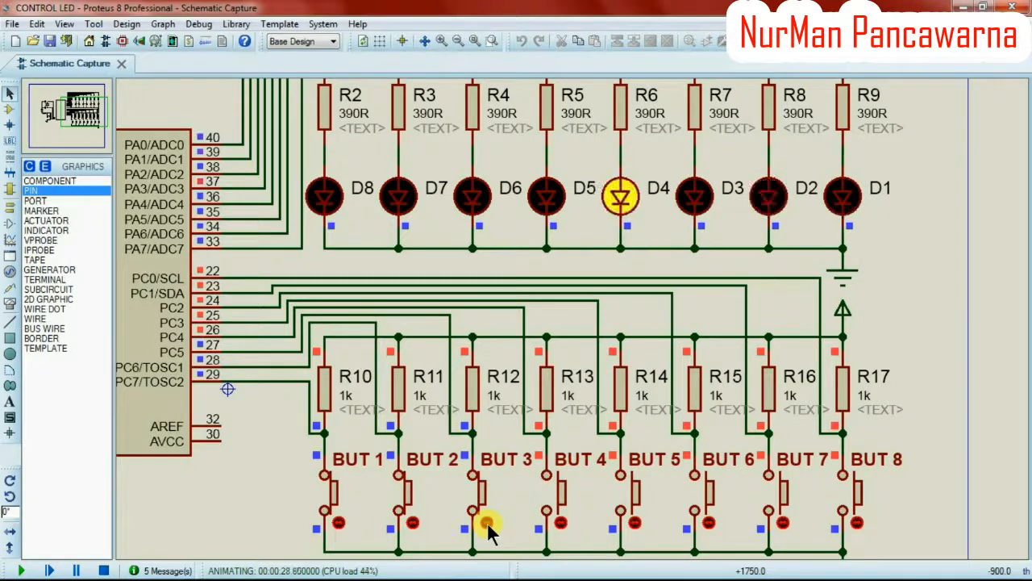
pyautogui.click(562, 521)
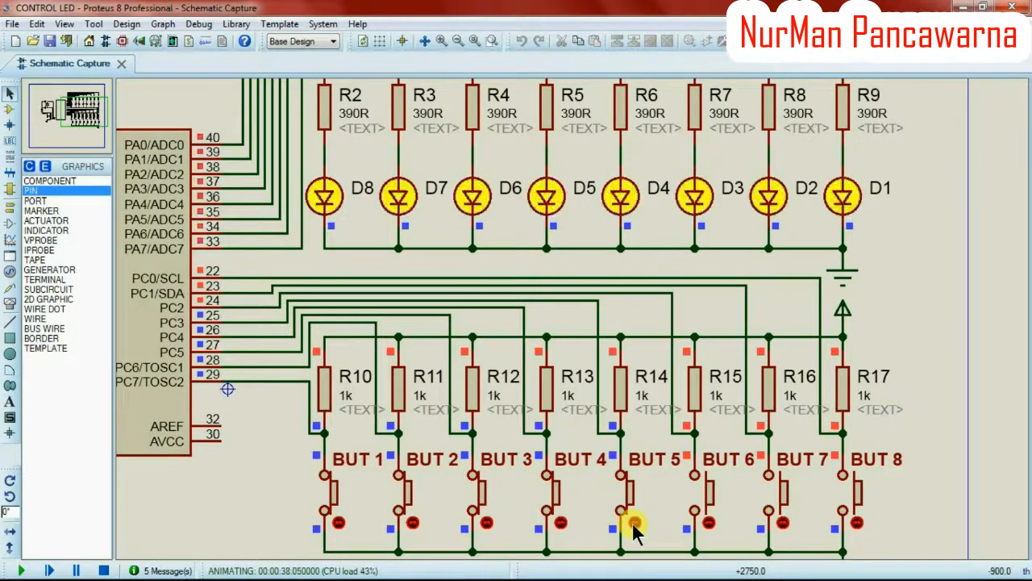
pyautogui.click(709, 523)
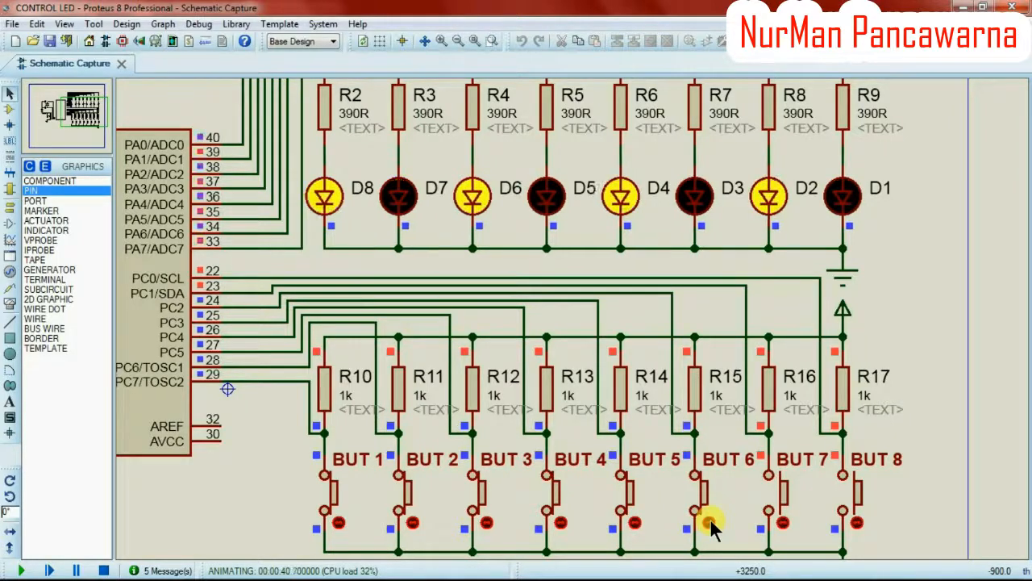
pyautogui.click(788, 522)
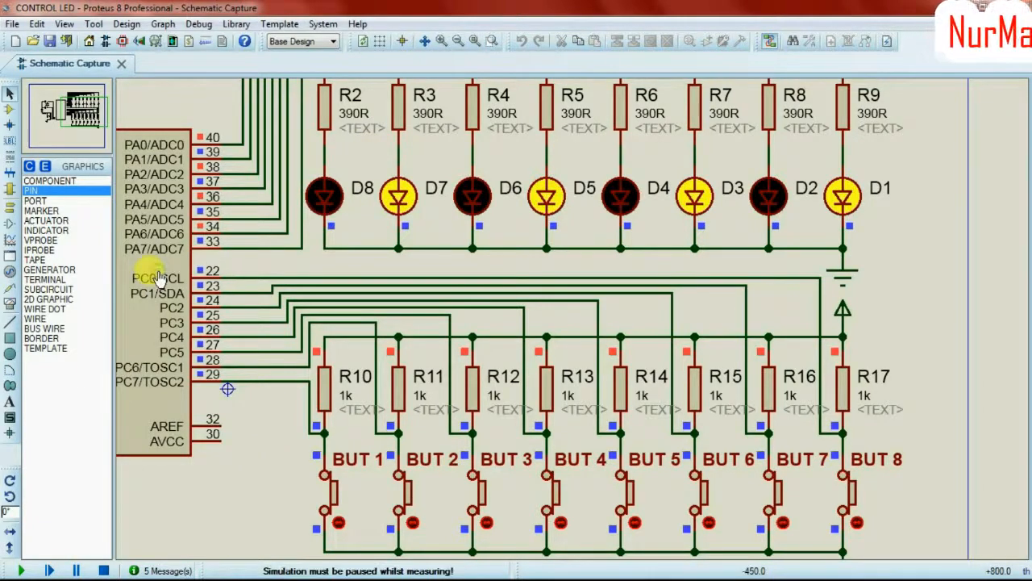
pyautogui.click(103, 570)
# Check the CKSEL fuse options in the component properties of the ATMEGA8535.
pyautogui.doubleClick(170, 329)
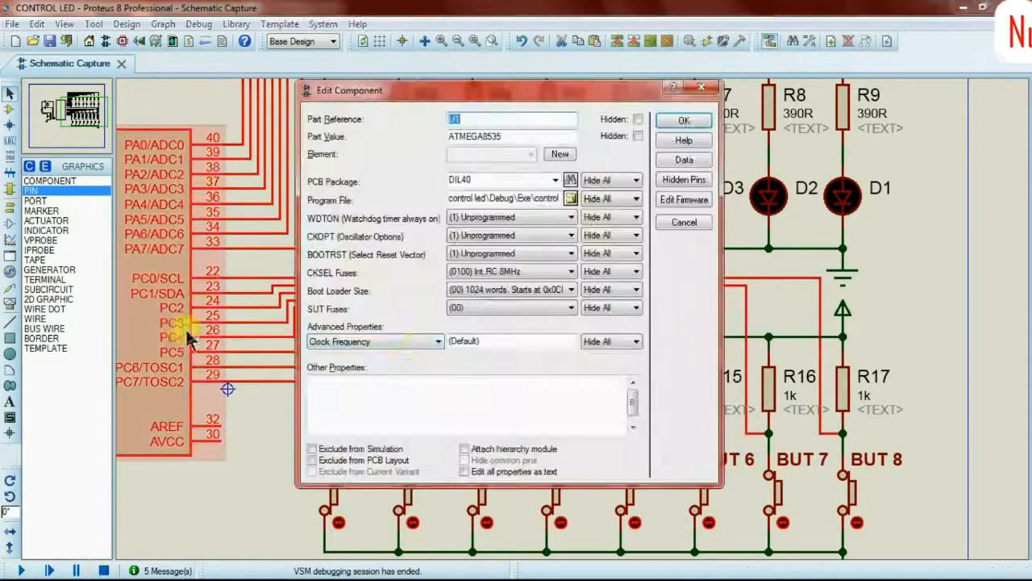
pyautogui.click(533, 271)
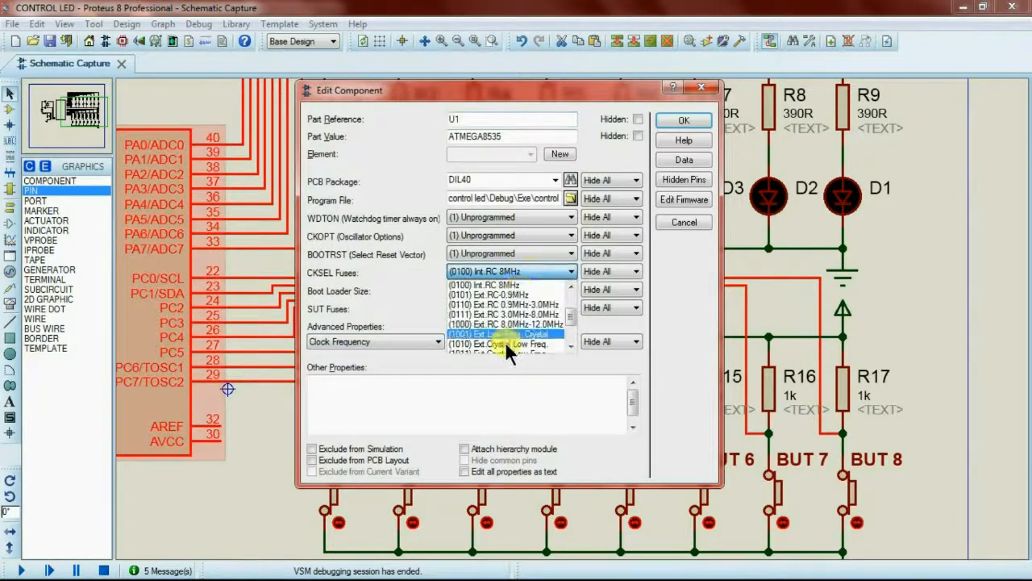
pyautogui.click(671, 118)
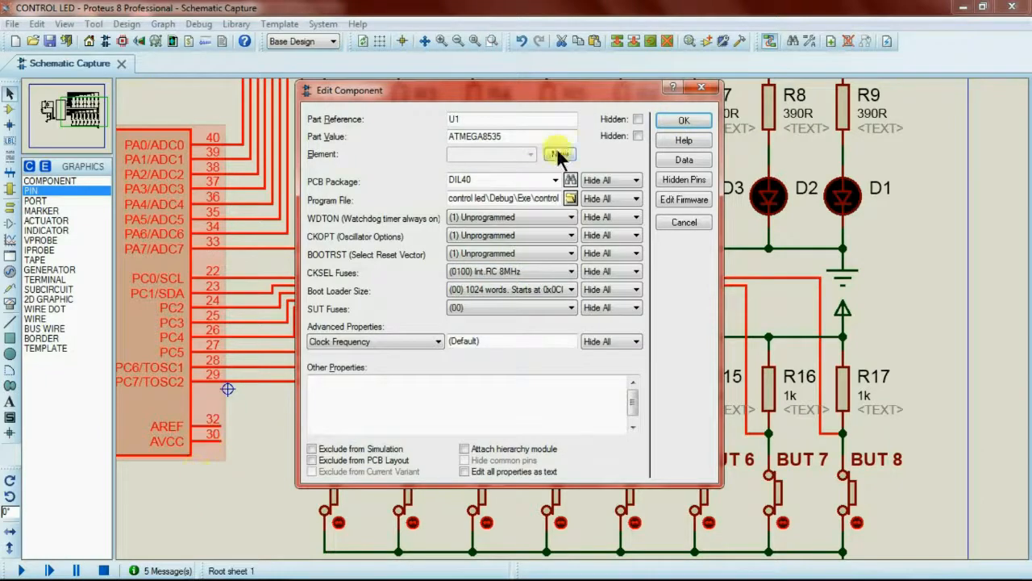
pyautogui.click(682, 118)
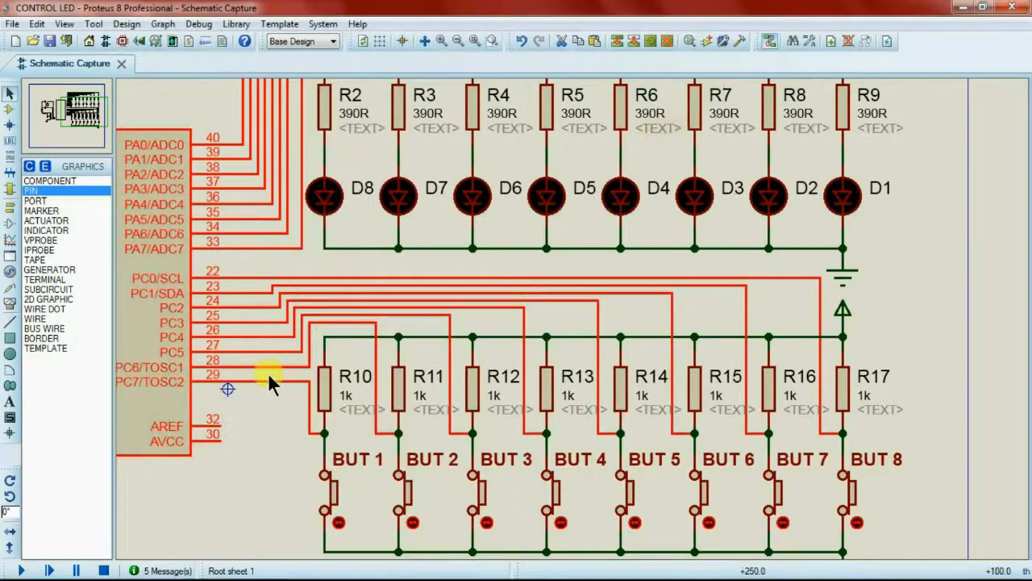
# Check the frequency setting in the component properties of crystal X1.
pyautogui.moveTo(90, 119); pyautogui.dragTo(58, 119)
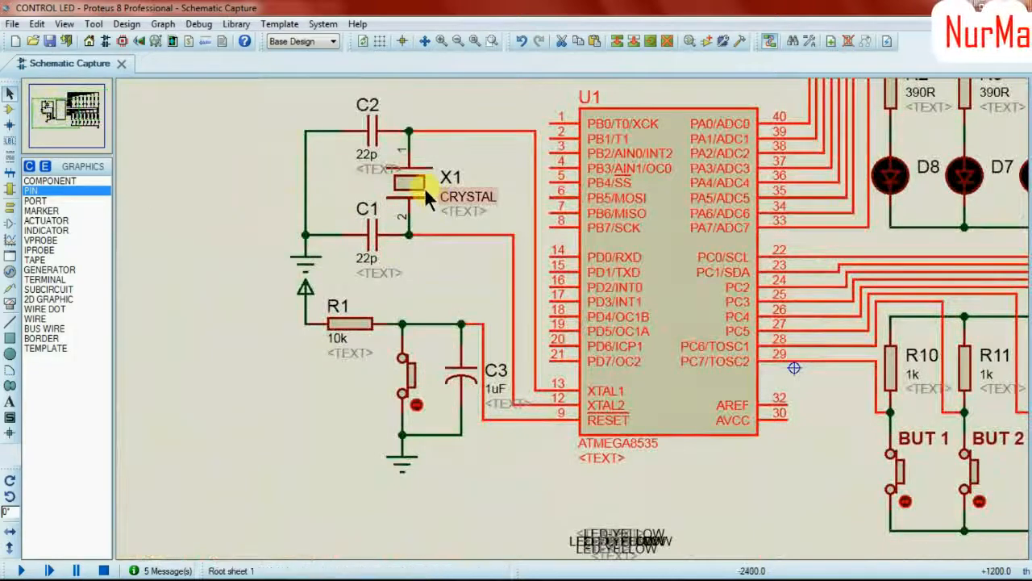
pyautogui.doubleClick(418, 197)
pyautogui.doubleClick(440, 240)
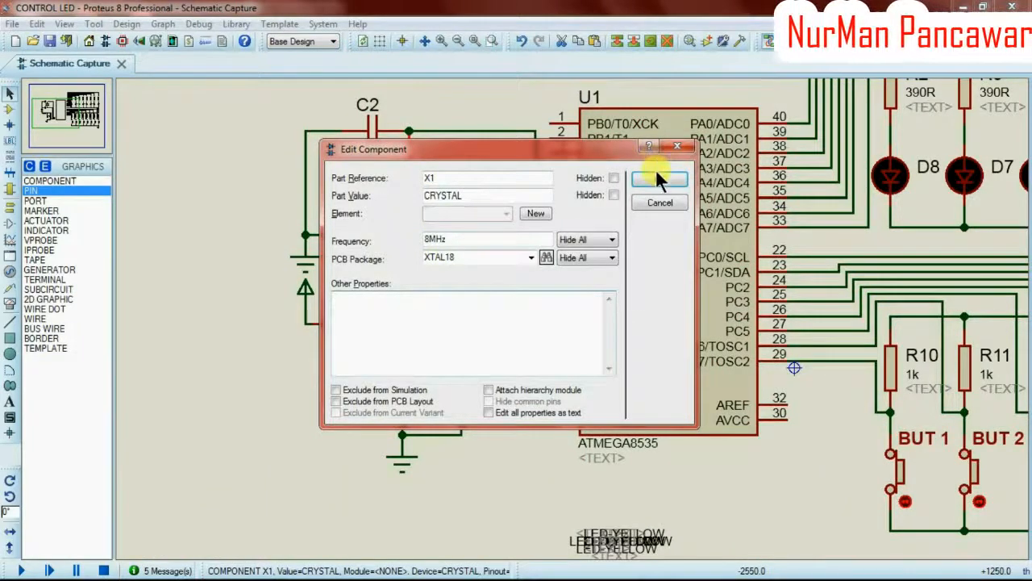
pyautogui.click(678, 145)
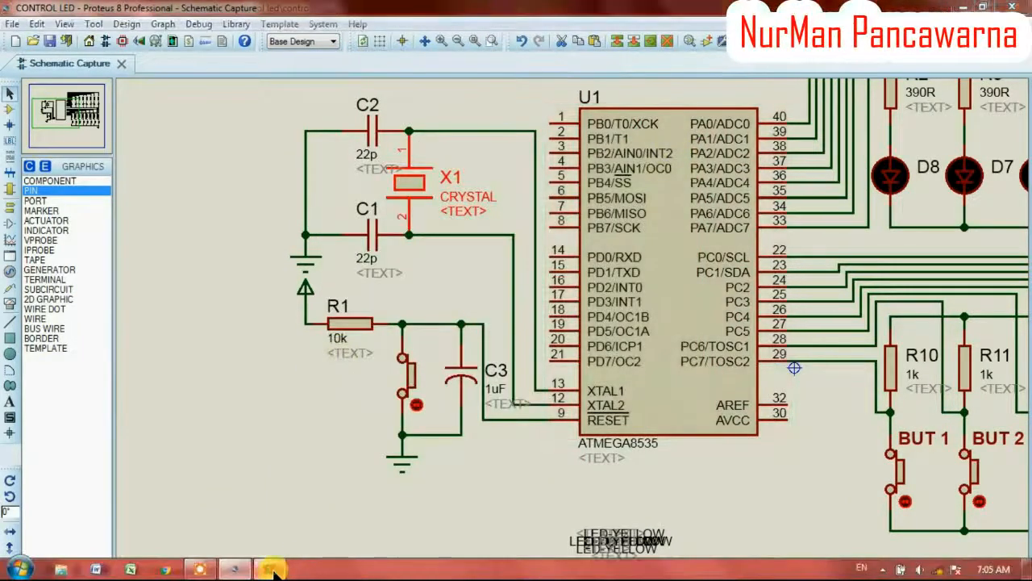
# Switch to CodeVisionAVR and review the delay_ms values for each button's LED pattern through the end of control led.c.
pyautogui.click(273, 571)
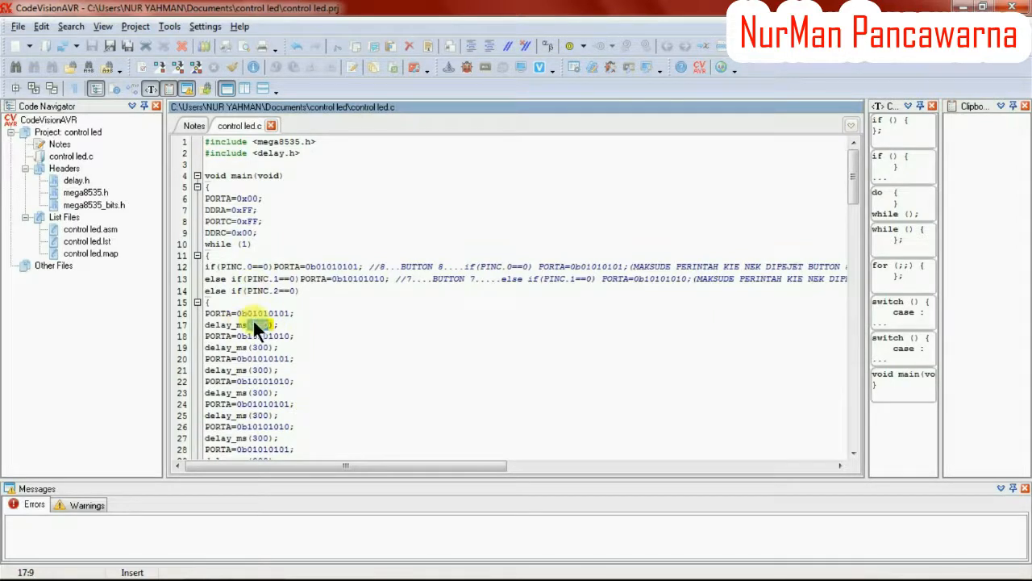
pyautogui.click(277, 324)
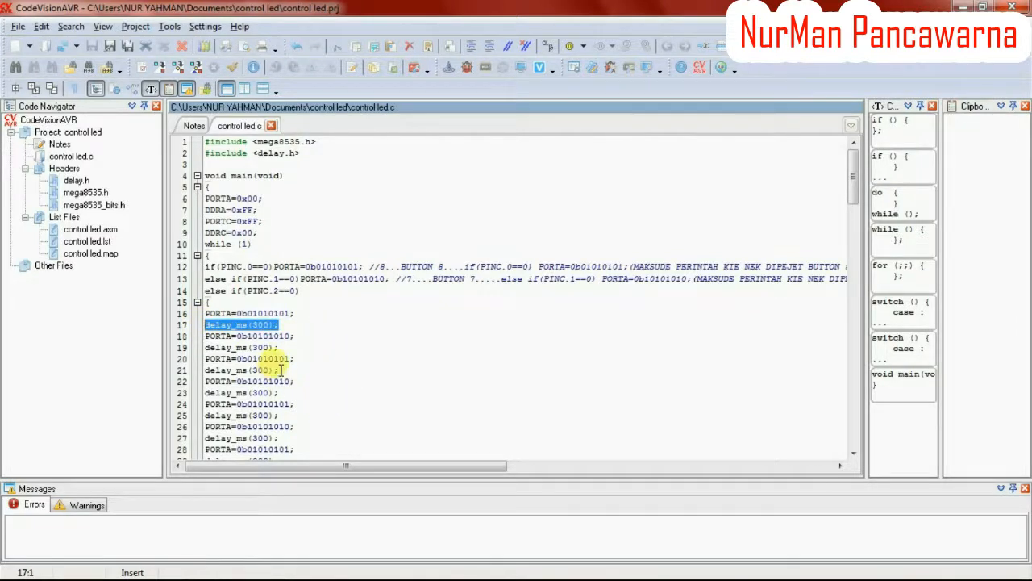
pyautogui.moveTo(280, 369); pyautogui.dragTo(233, 369)
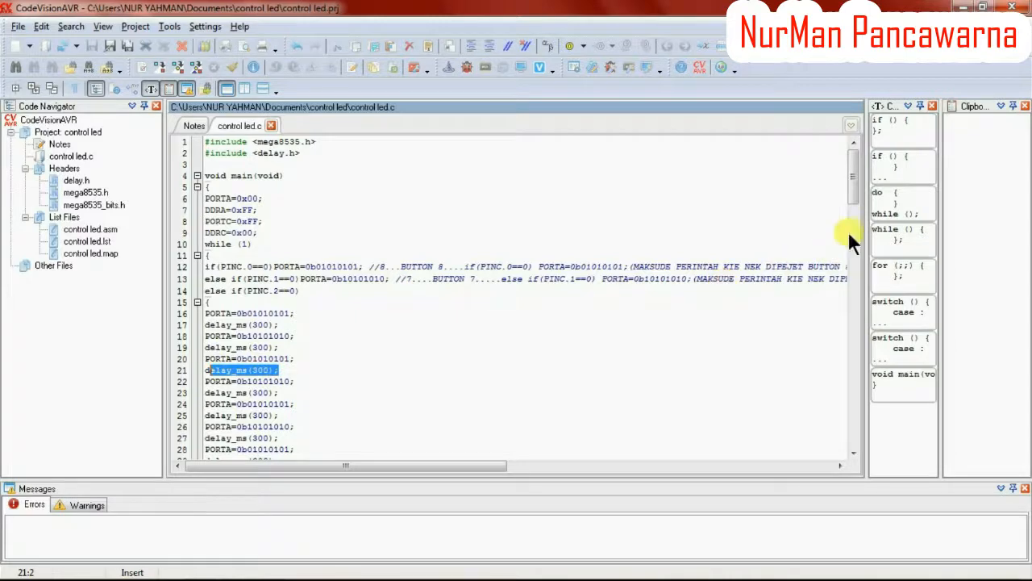
pyautogui.moveTo(856, 172); pyautogui.dragTo(853, 219)
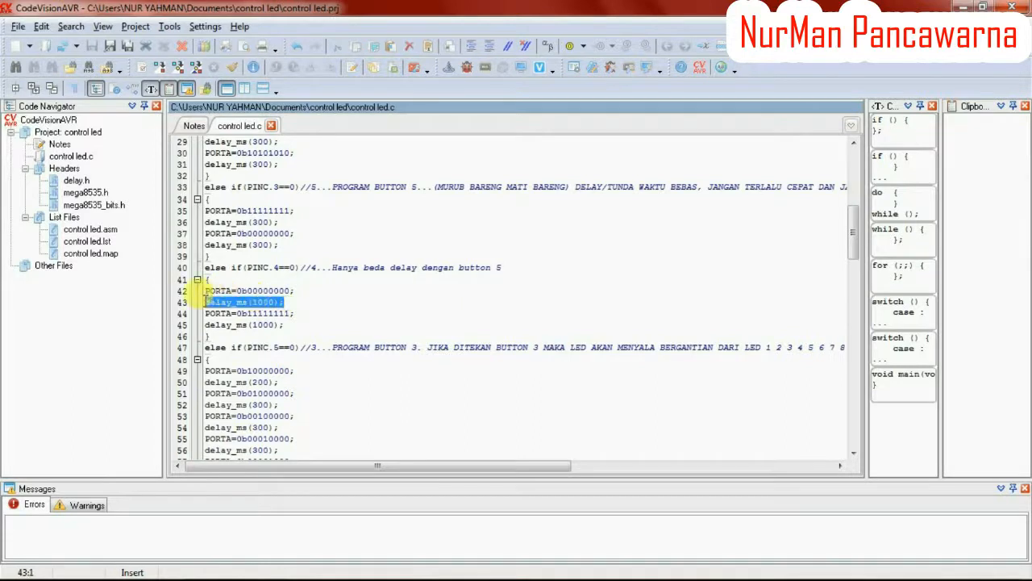
pyautogui.moveTo(283, 382); pyautogui.dragTo(265, 381)
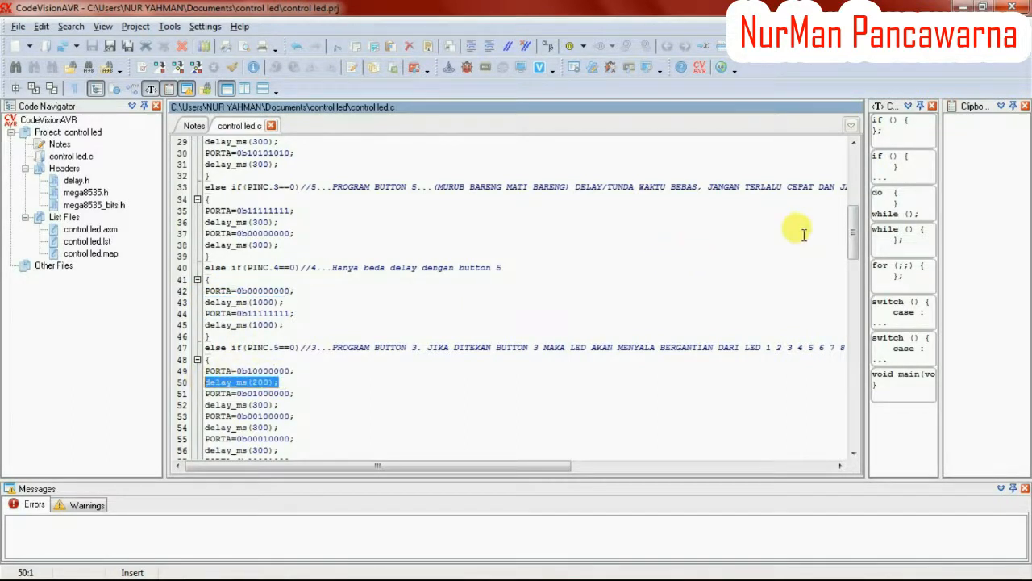
pyautogui.moveTo(852, 222); pyautogui.dragTo(853, 242)
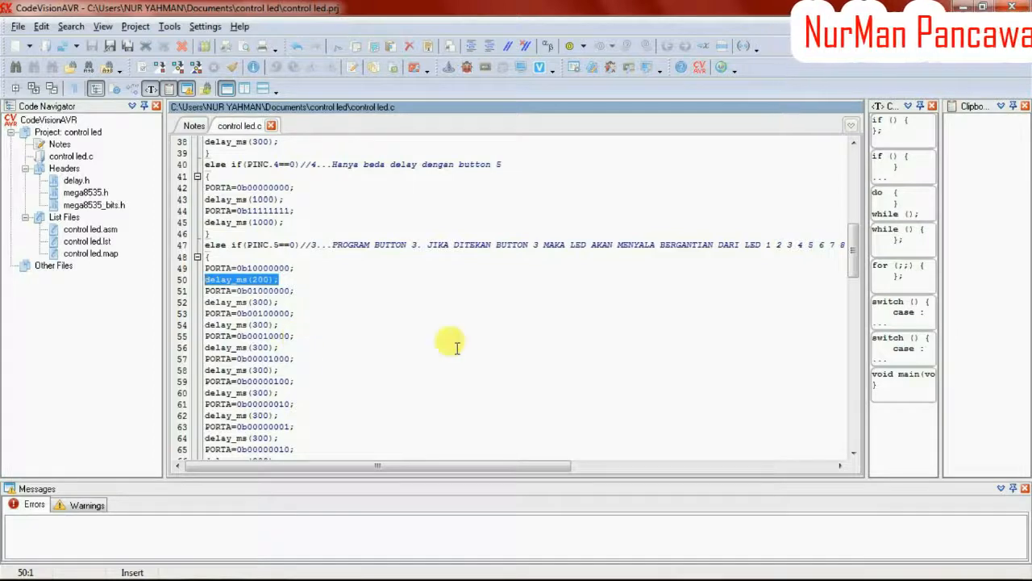
pyautogui.moveTo(852, 246); pyautogui.dragTo(851, 307)
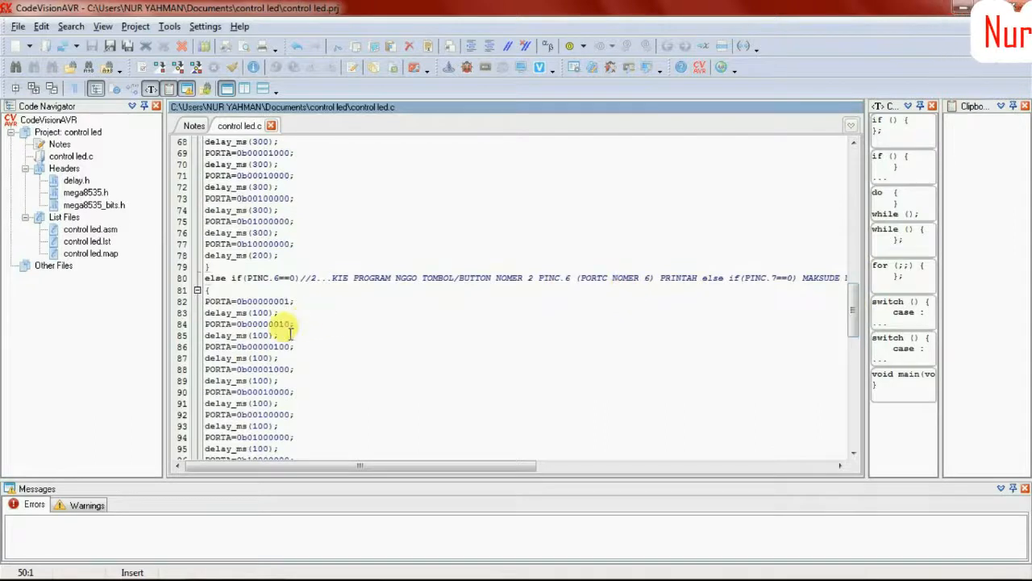
pyautogui.moveTo(278, 335); pyautogui.dragTo(206, 332)
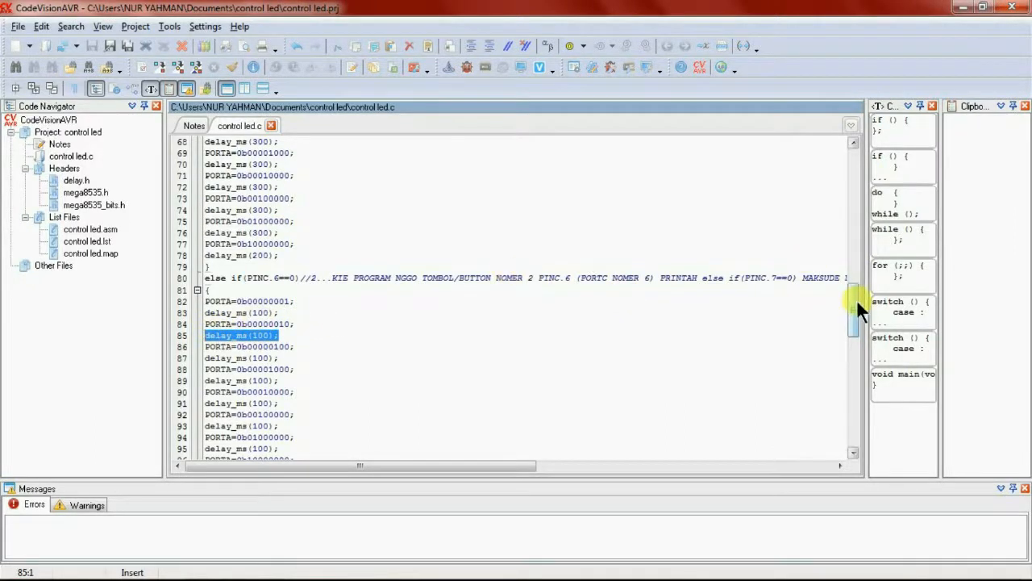
pyautogui.moveTo(856, 299); pyautogui.dragTo(857, 376)
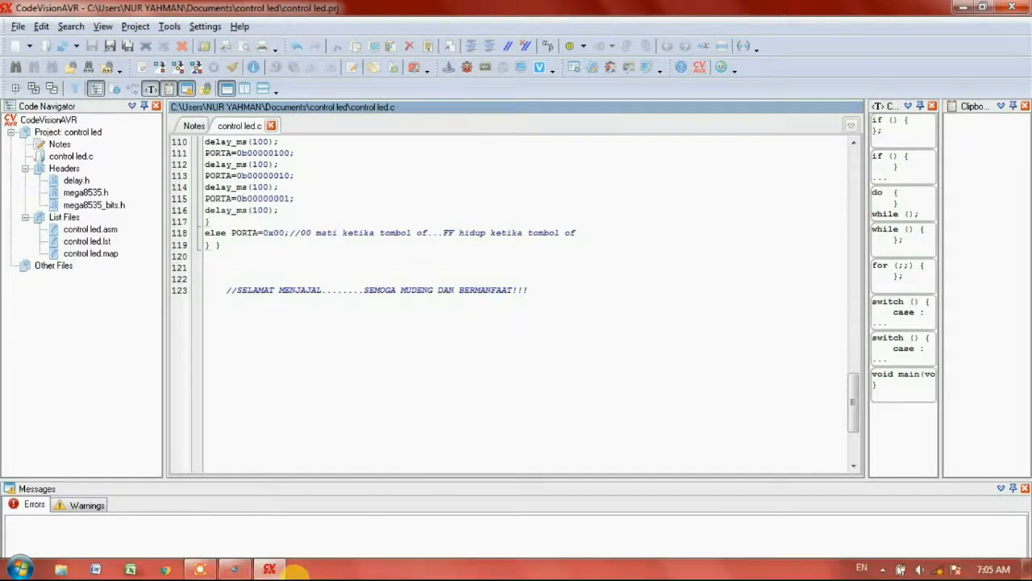
# Return to Proteus, run the simulation with the whole circuit in view, and toggle BUT 6 to test the LED patterns.
pyautogui.click(231, 569)
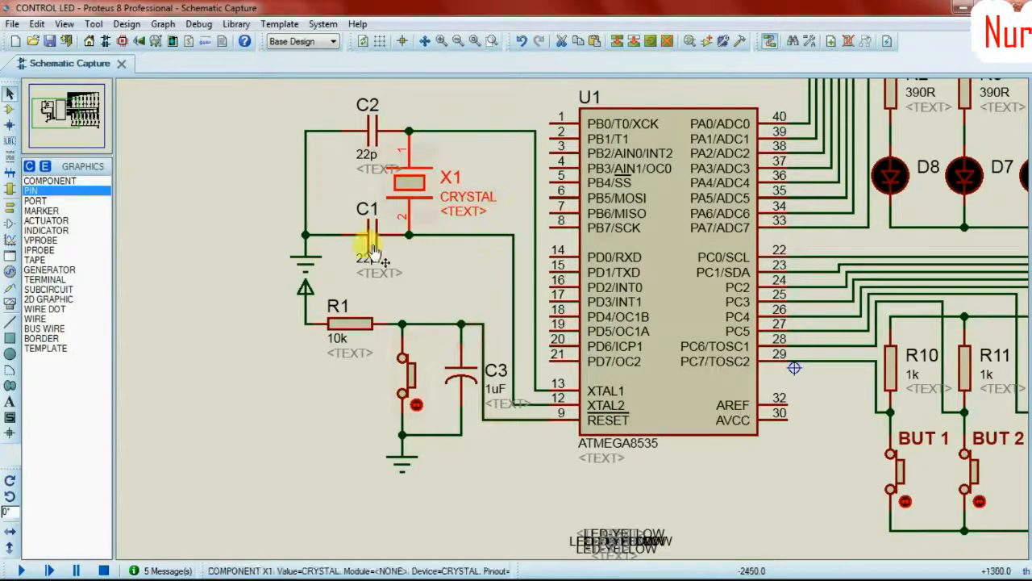
pyautogui.click(457, 40)
pyautogui.click(60, 108)
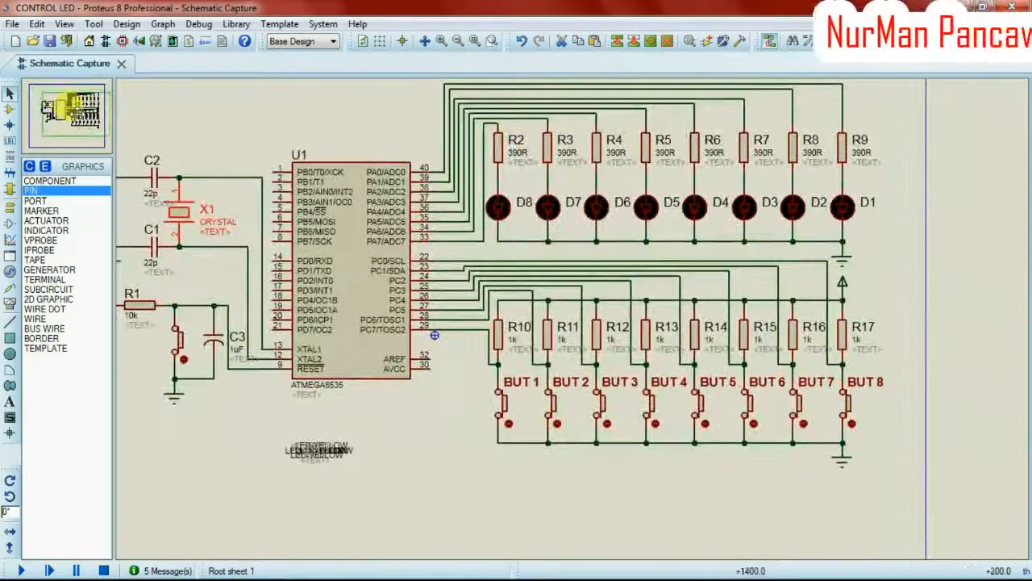
pyautogui.click(71, 111)
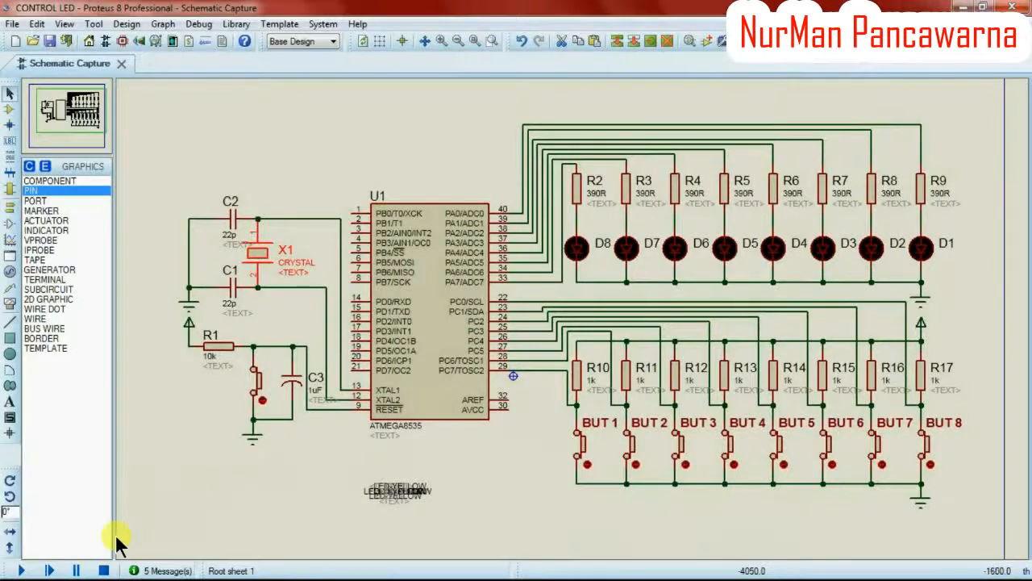
pyautogui.click(21, 570)
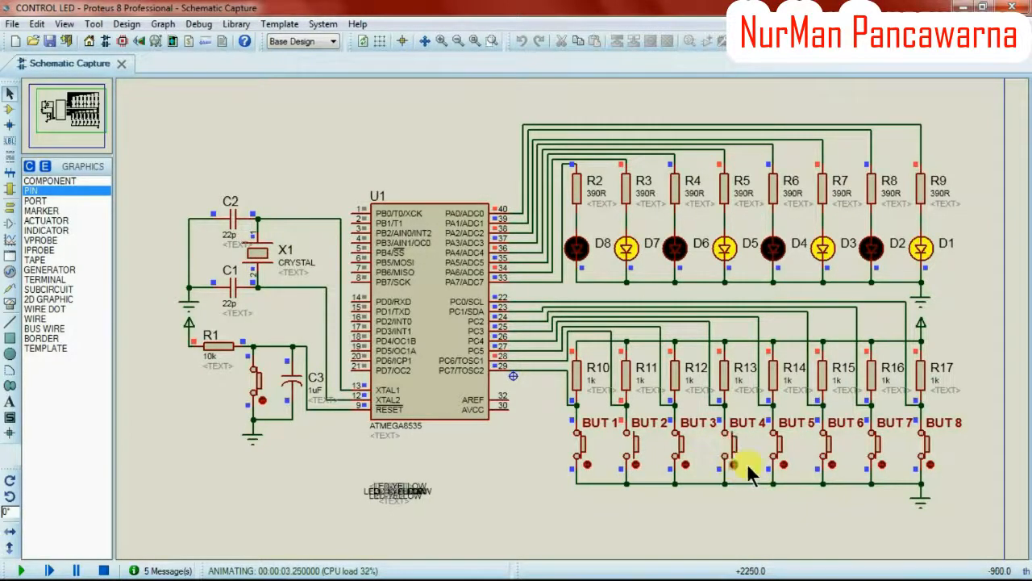
pyautogui.click(833, 464)
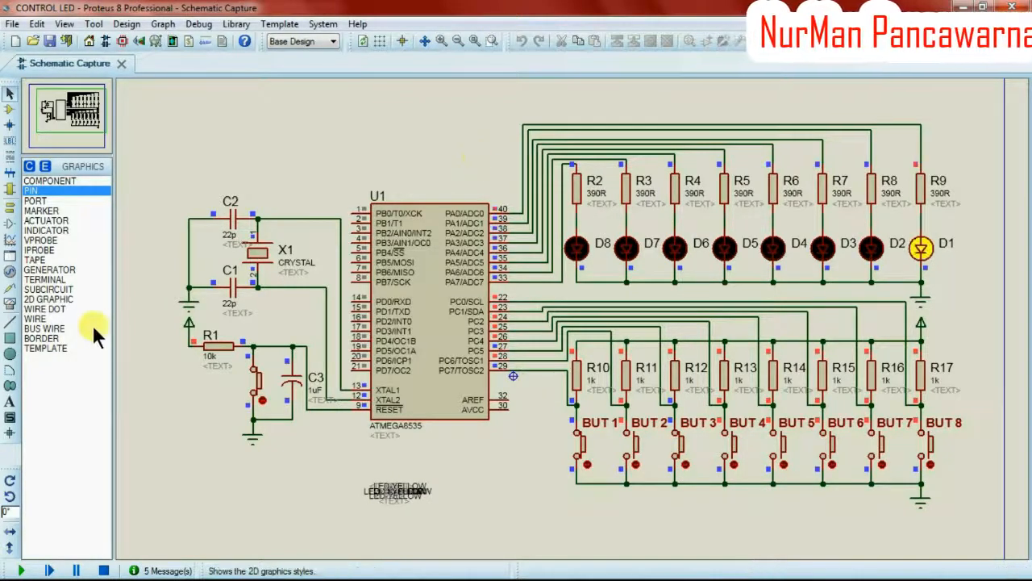
# Activate the 2D graphics text tool for the schematic.
pyautogui.click(10, 407)
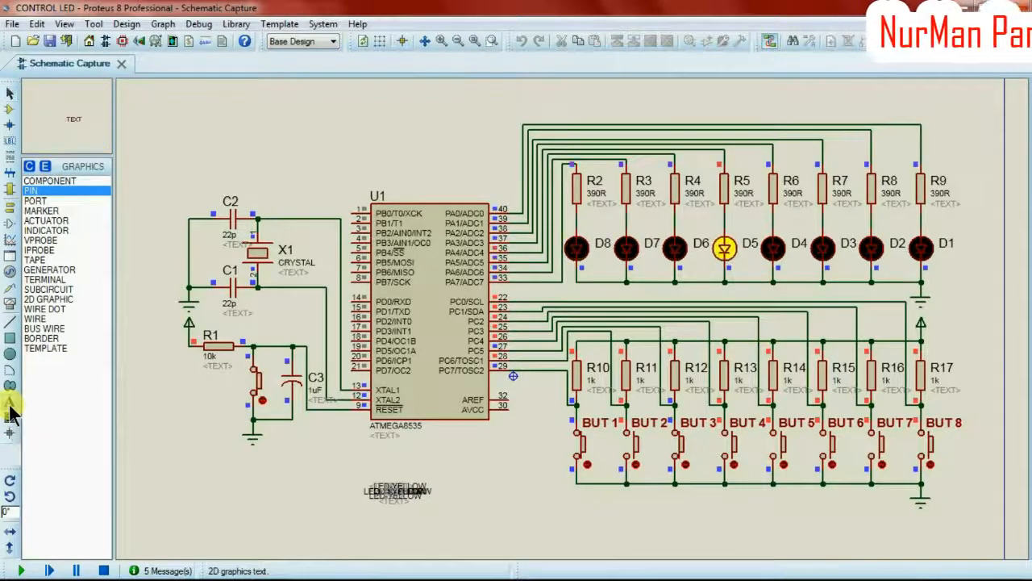